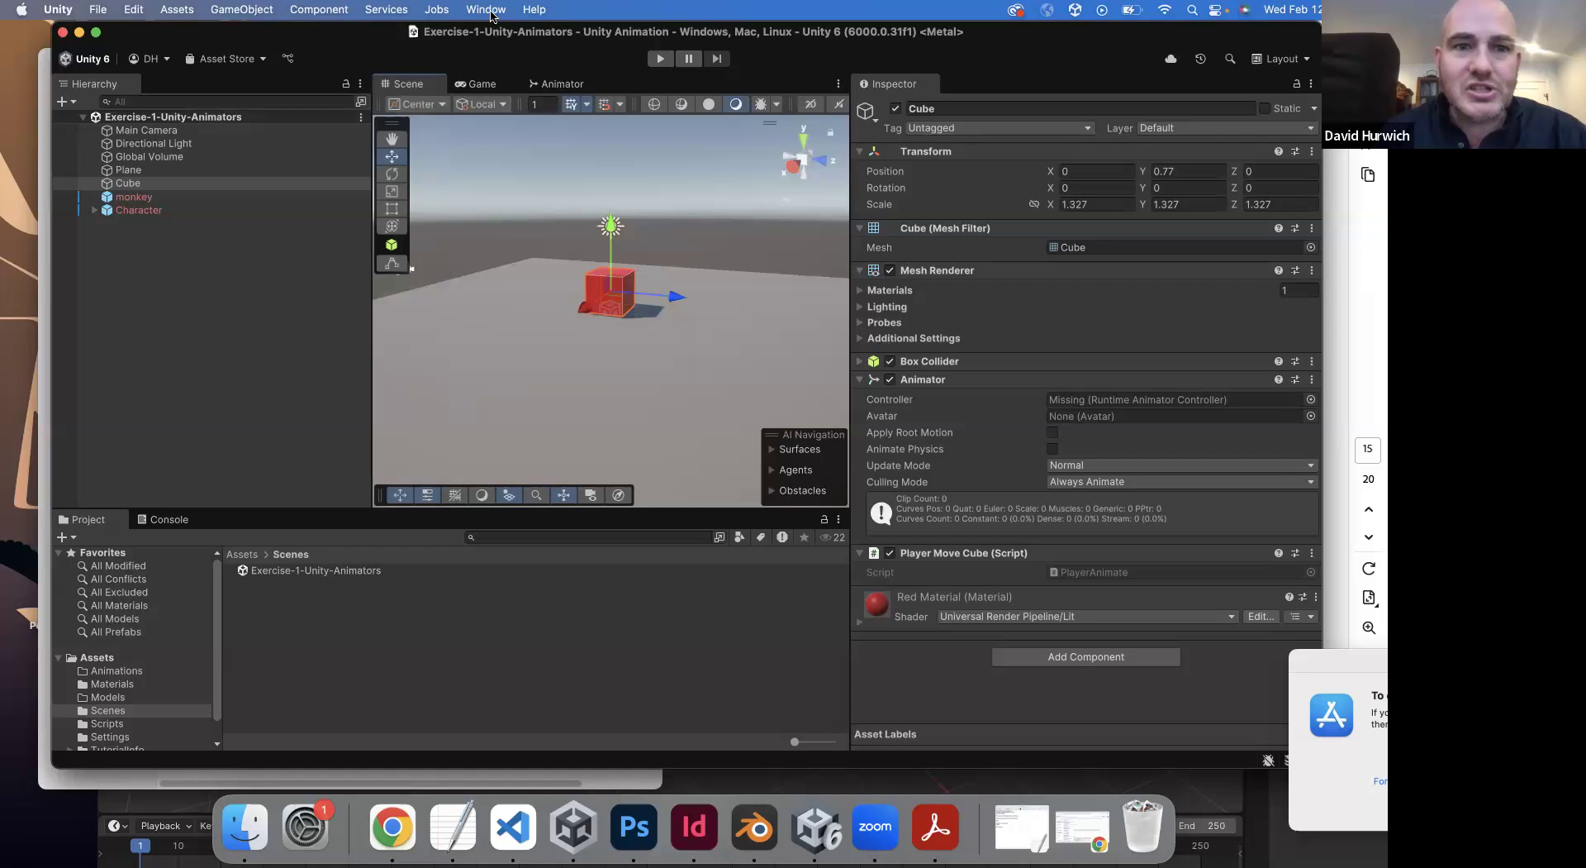
# - Open the Animation window, shrink it, and dock it beside the Project and Console panels
pyautogui.click(489, 9)
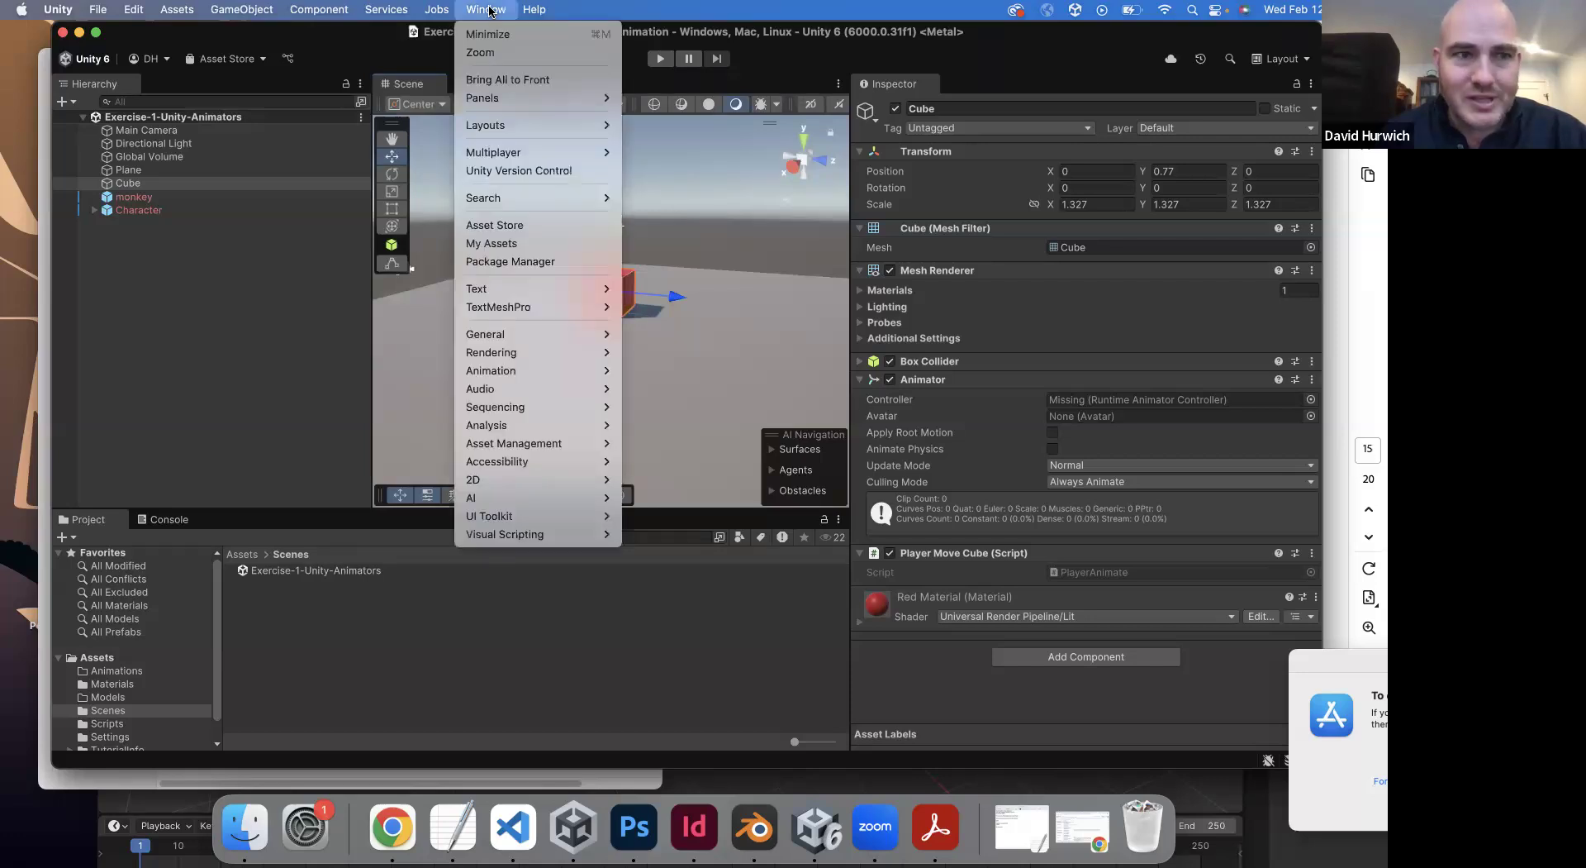
pyautogui.moveTo(519, 374)
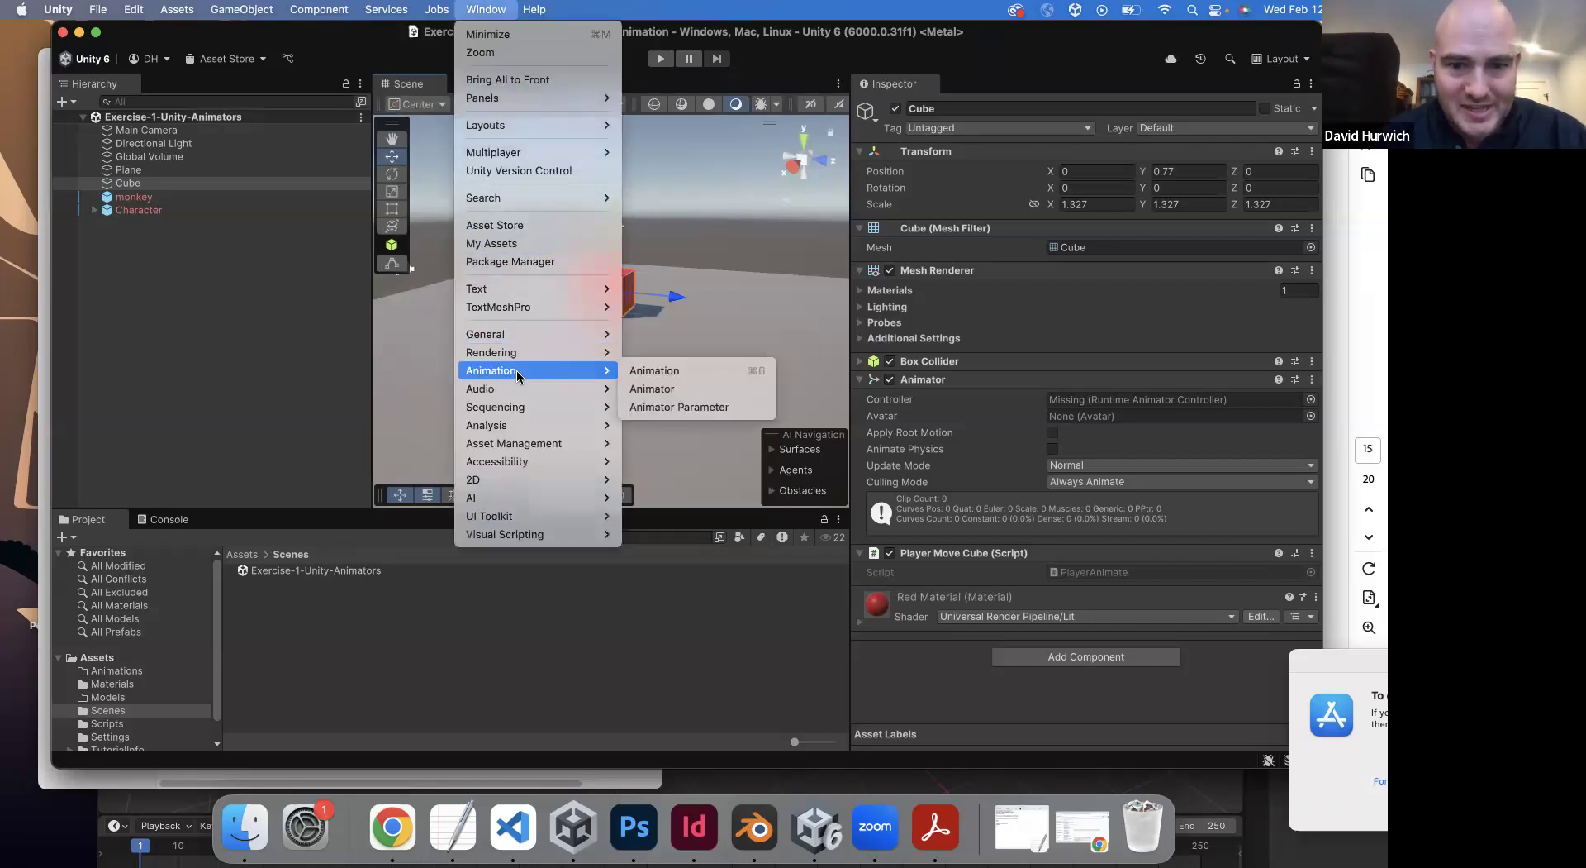
pyautogui.click(719, 372)
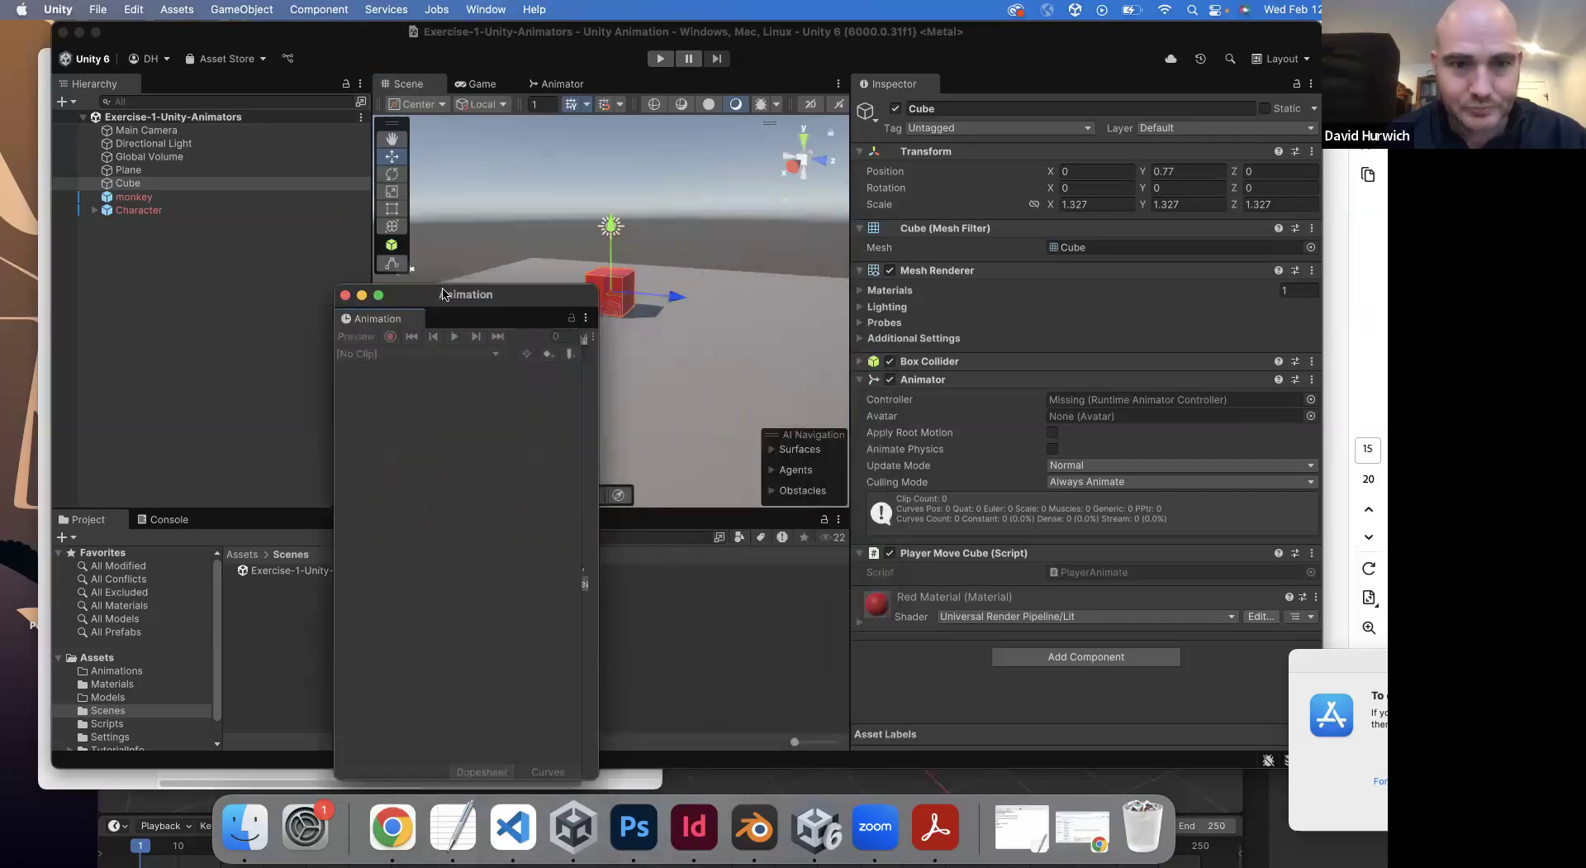
pyautogui.moveTo(443, 779); pyautogui.dragTo(443, 451)
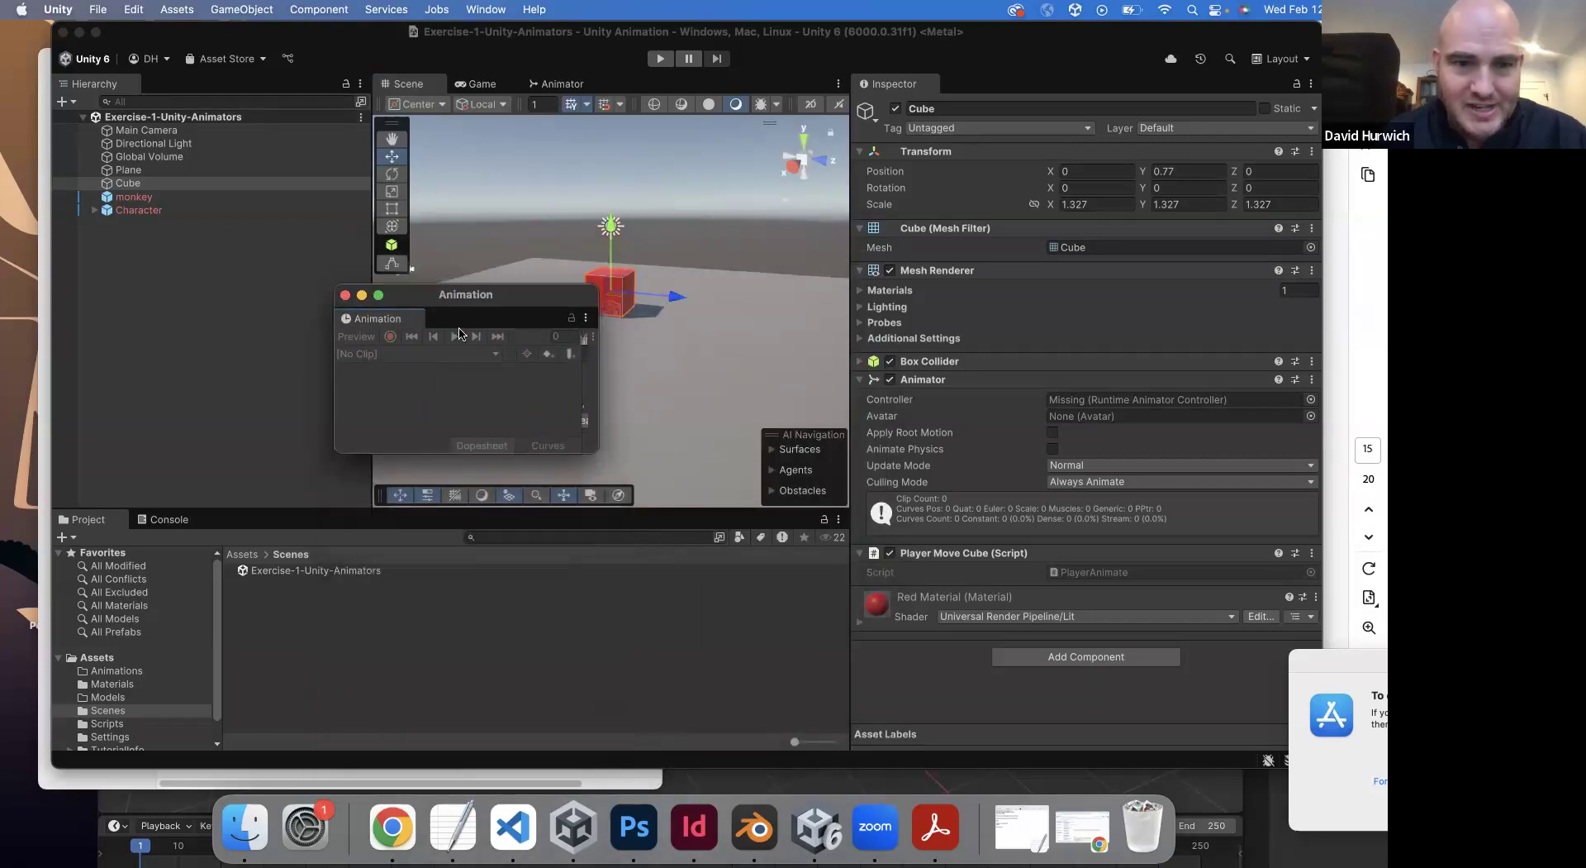
pyautogui.moveTo(384, 319); pyautogui.dragTo(223, 529)
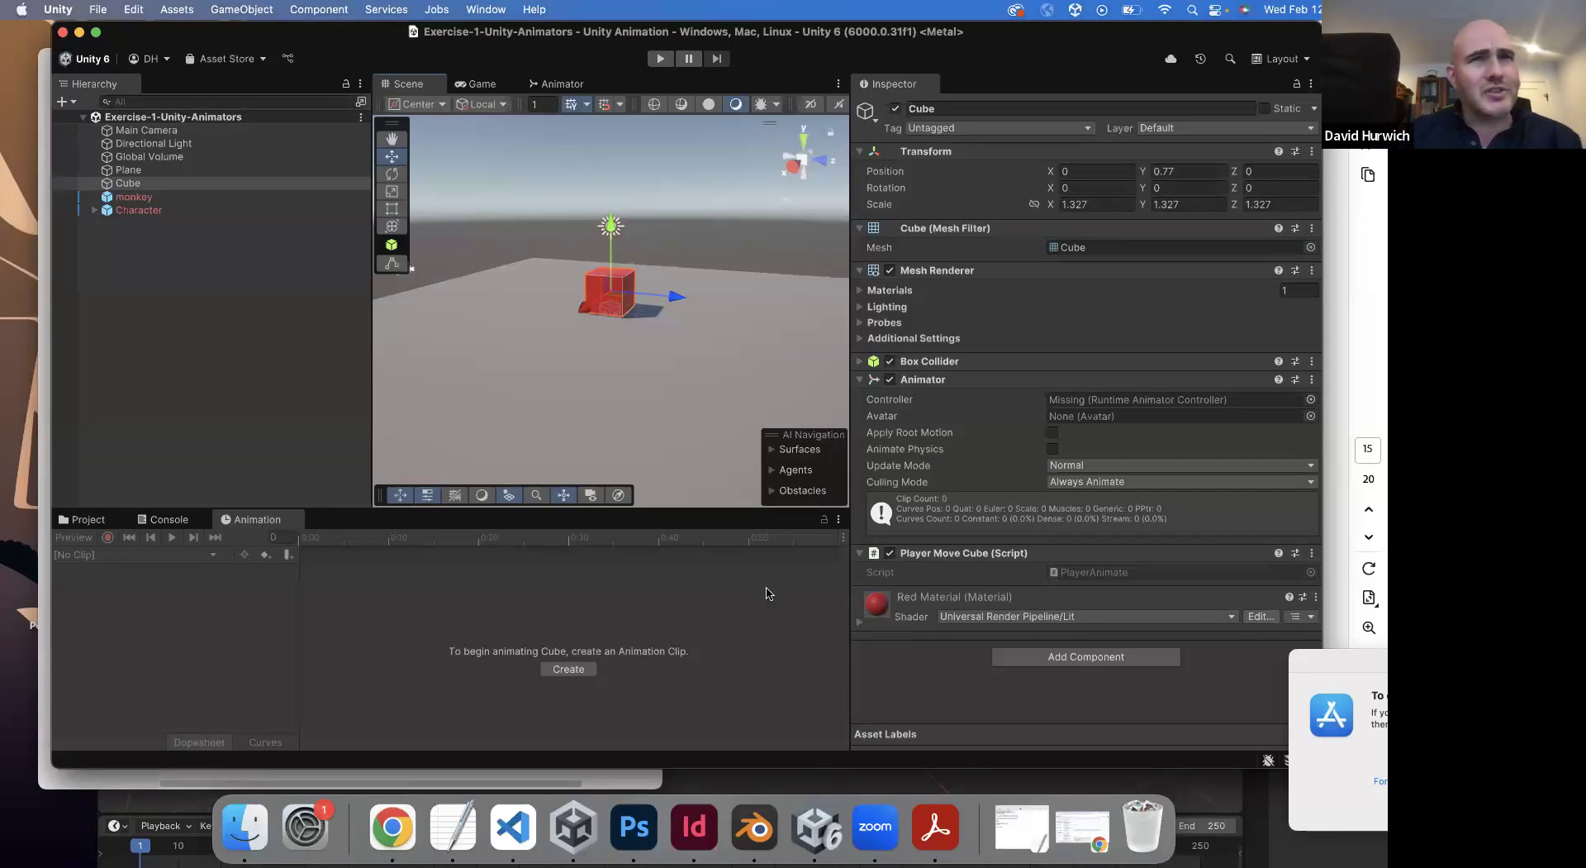
# - Start creating an animation clip for the red cube and choose the Assets > Animations folder as its save location
pyautogui.click(523, 210)
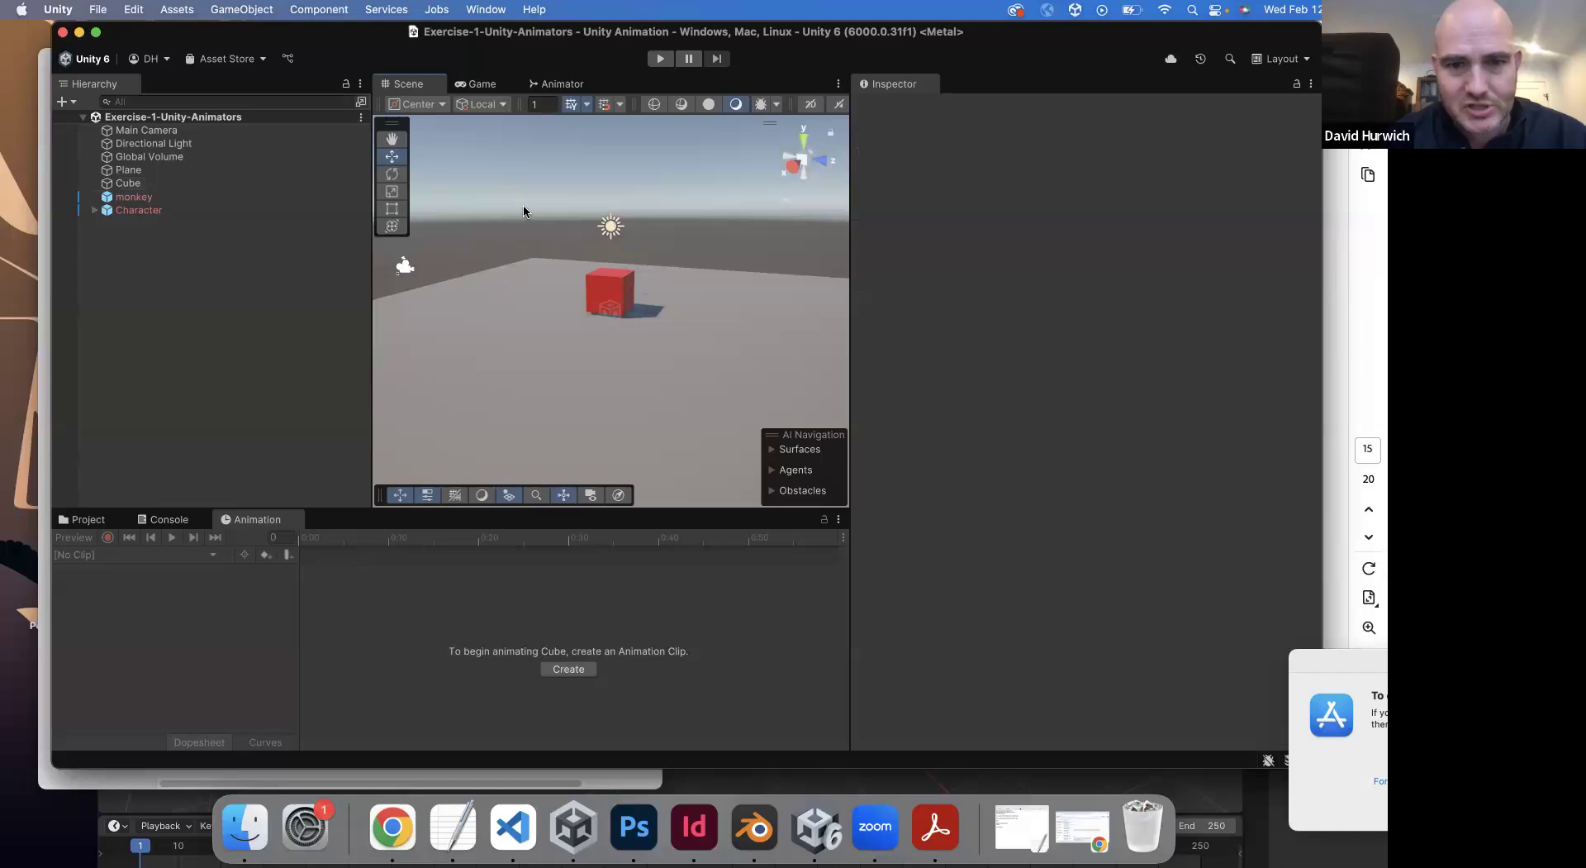
pyautogui.click(603, 297)
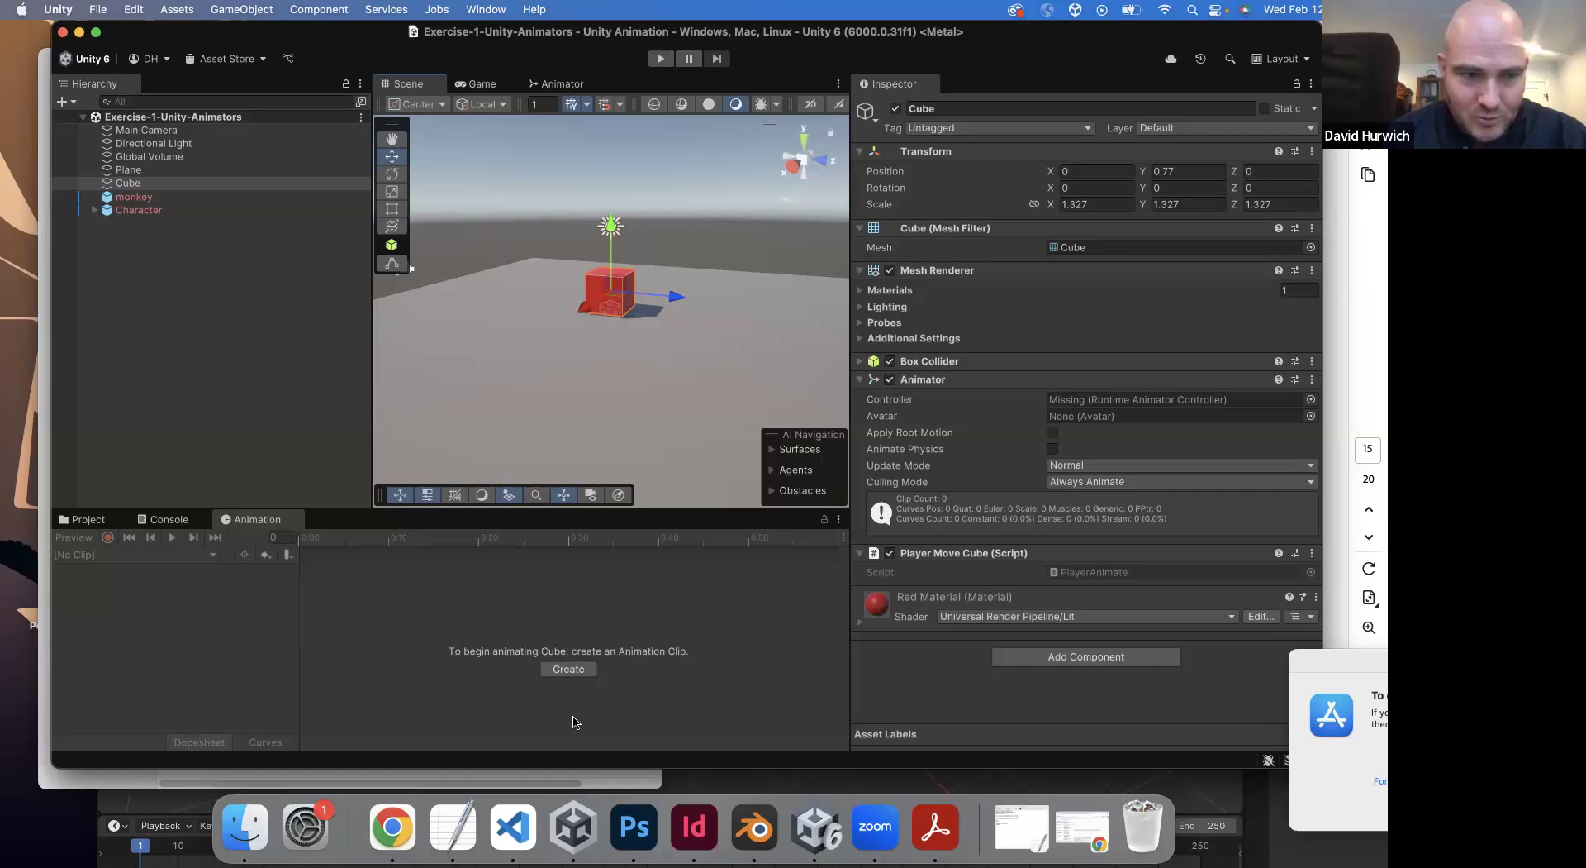
pyautogui.click(567, 668)
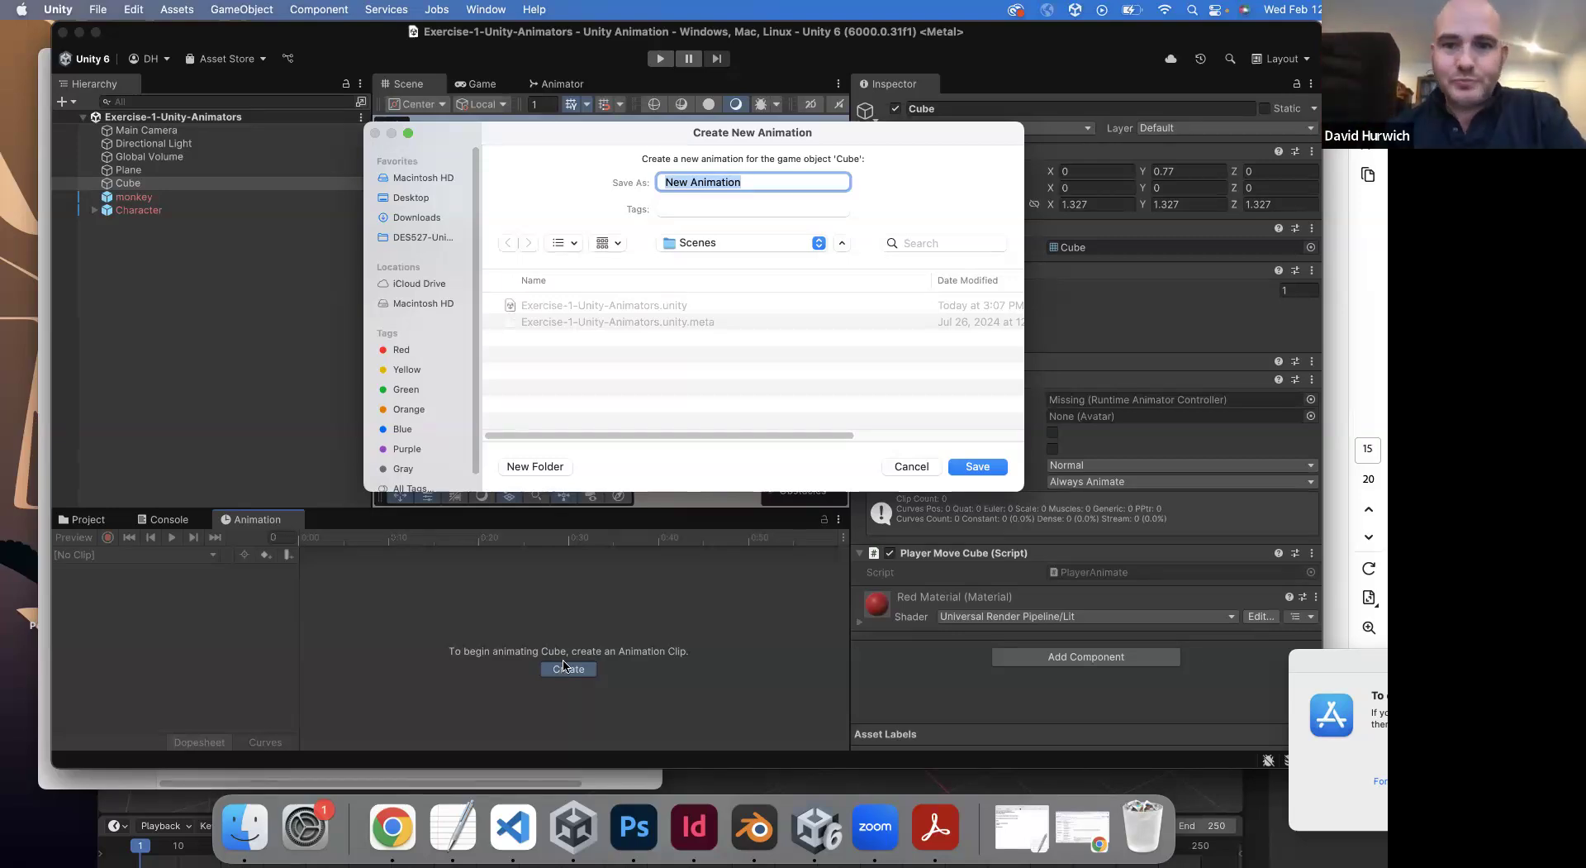
pyautogui.click(709, 241)
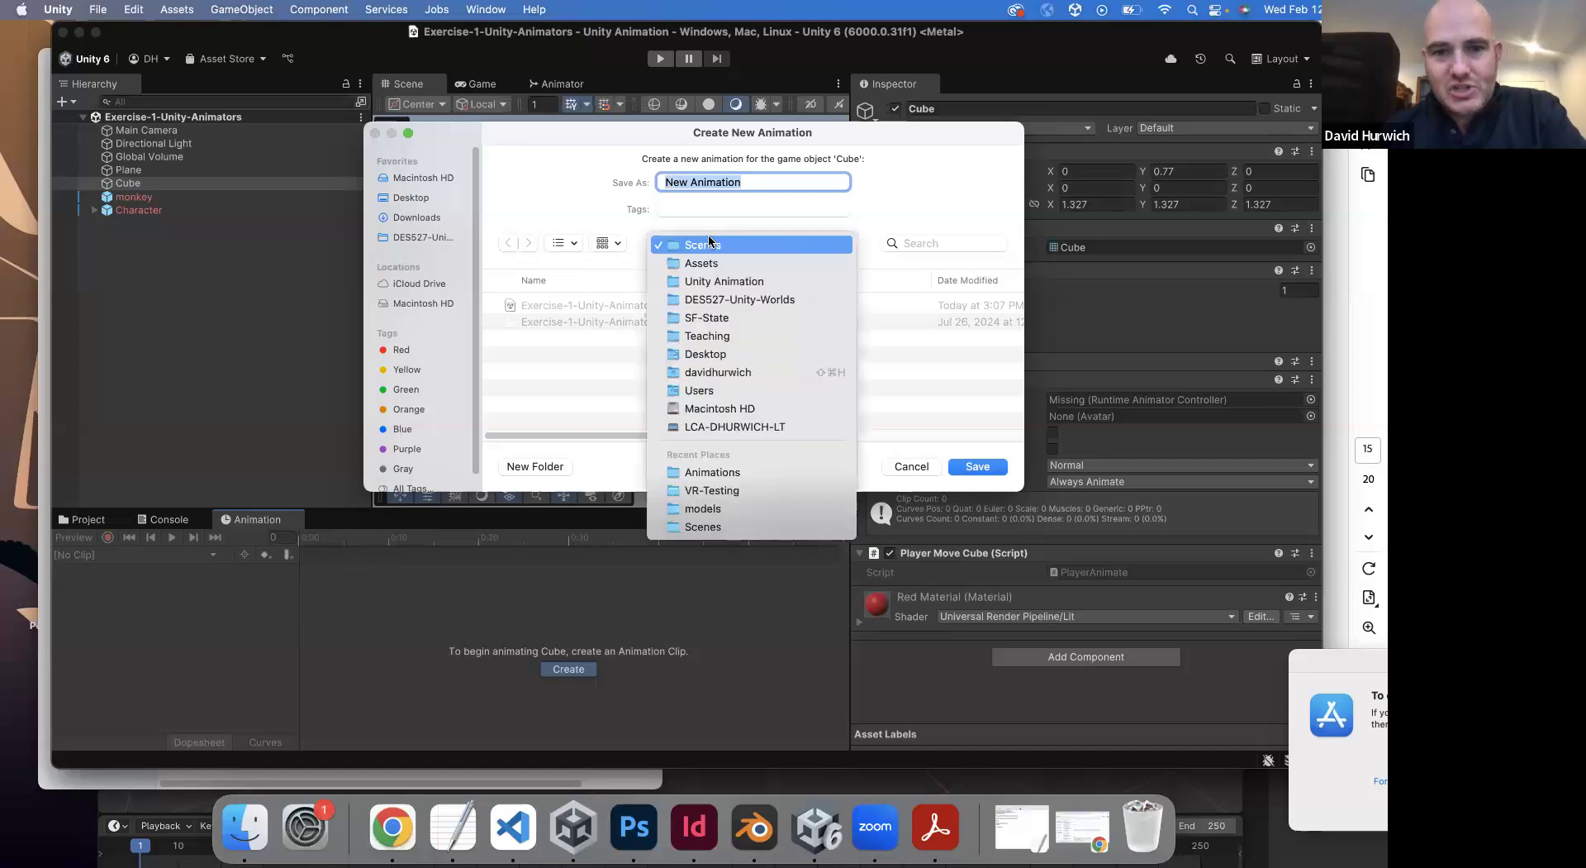
pyautogui.click(702, 262)
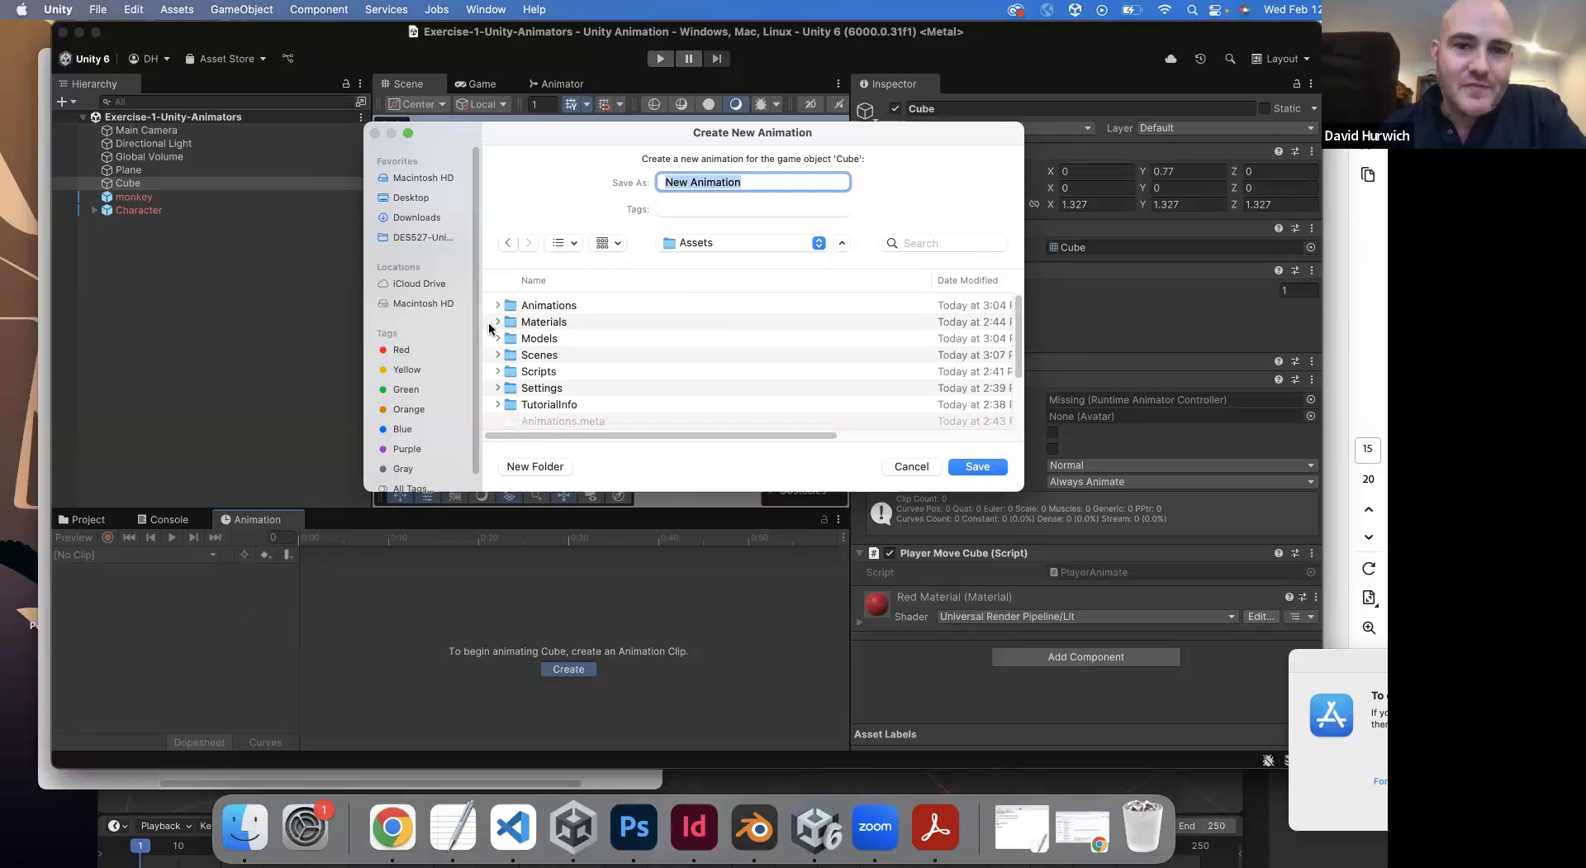
pyautogui.doubleClick(545, 305)
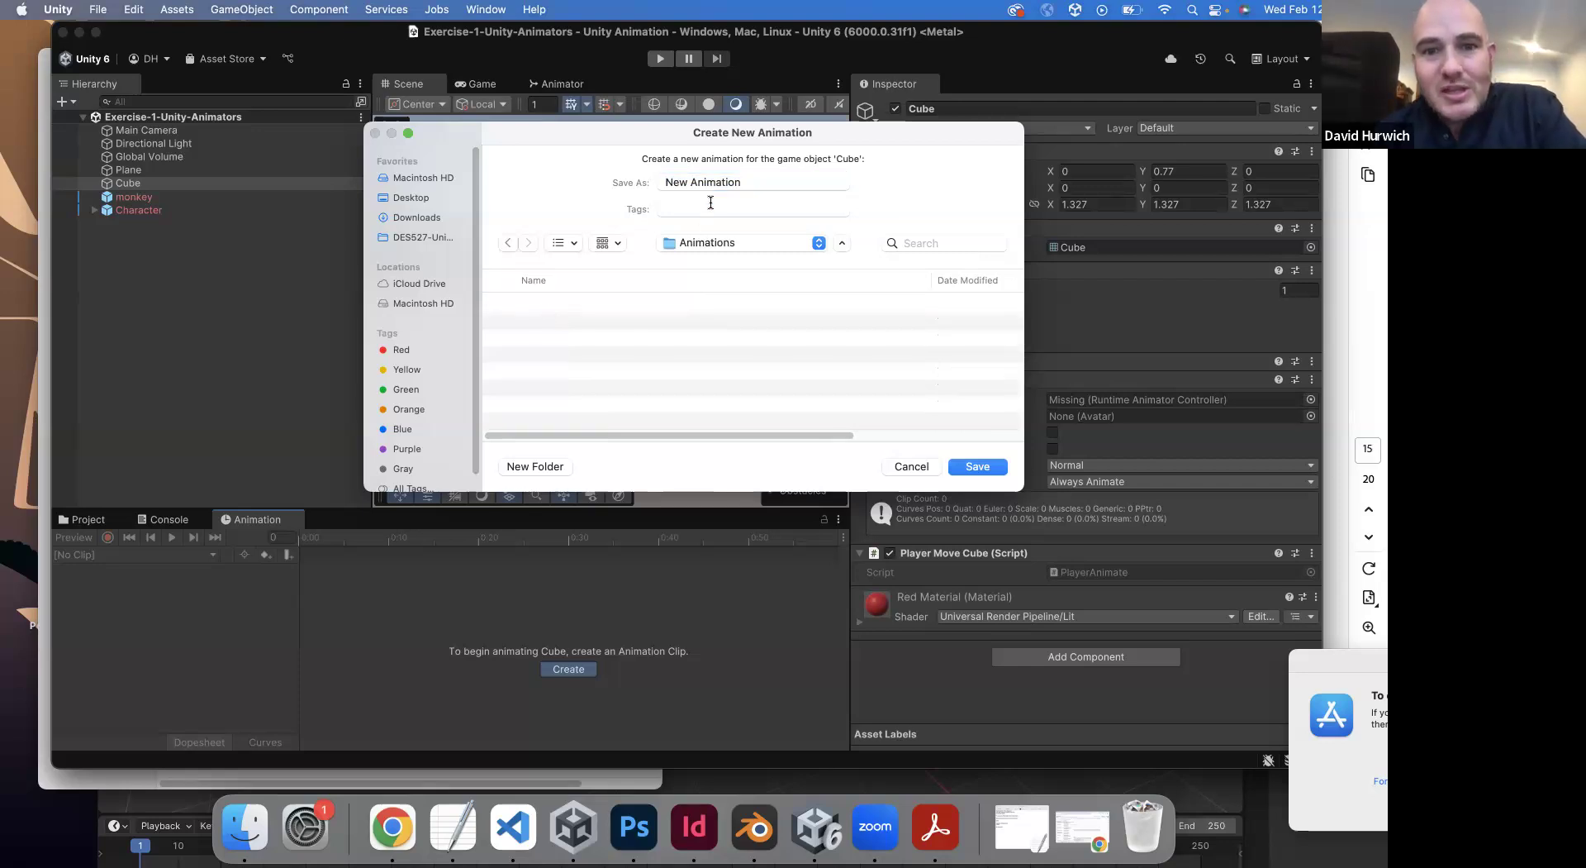
# - Name the new animation clip CubeMove and save it
pyautogui.tripleClick(722, 180)
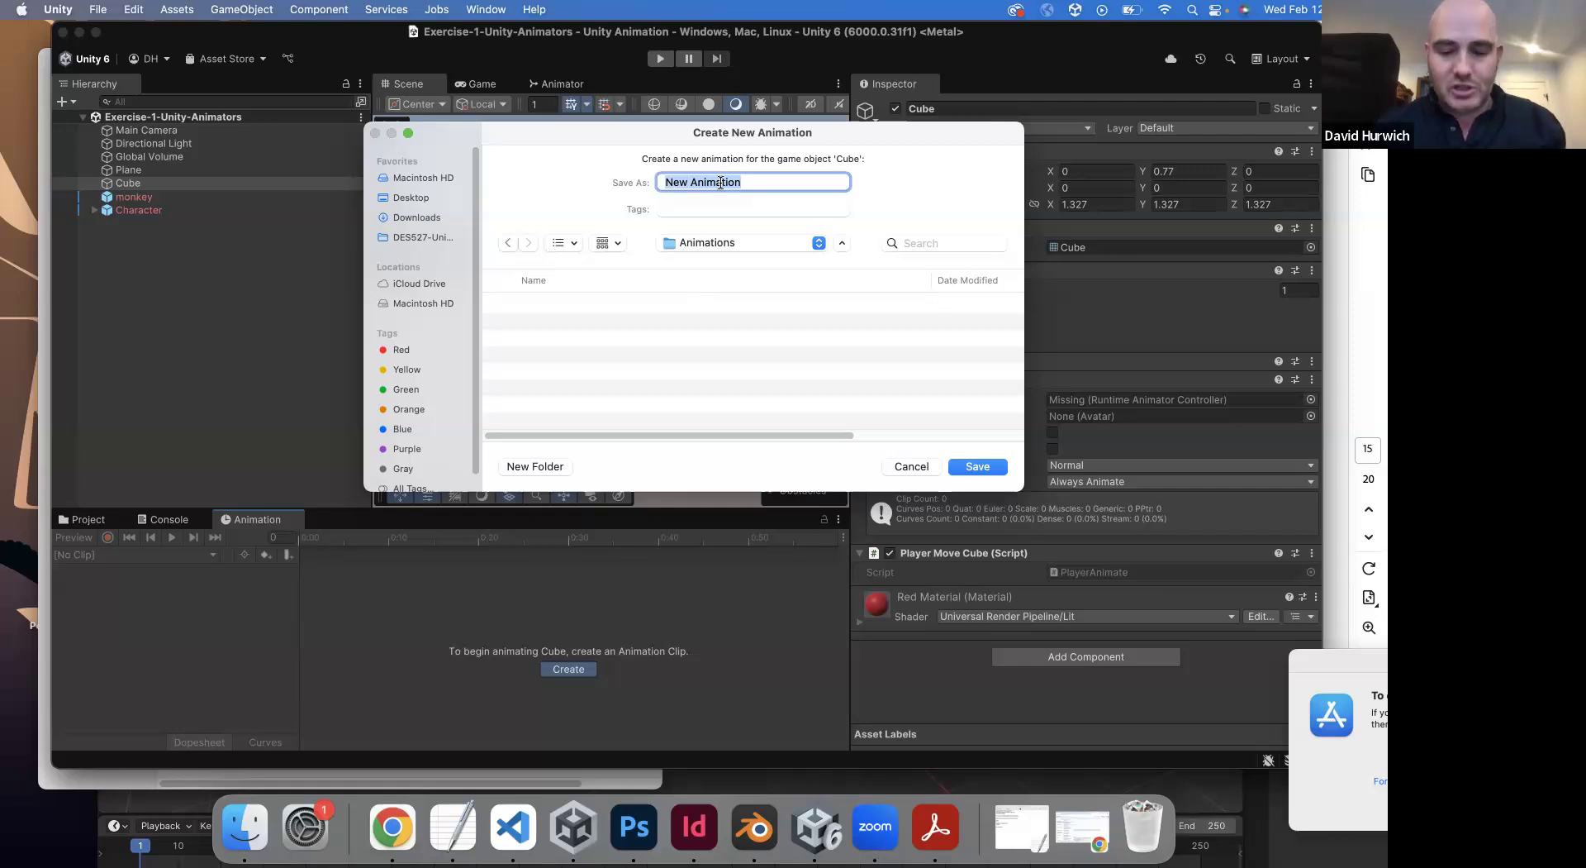
pyautogui.write('M')
pyautogui.write('Cuve')
pyautogui.press('BackSpace')
pyautogui.press('BackSpace')
pyautogui.write('b')
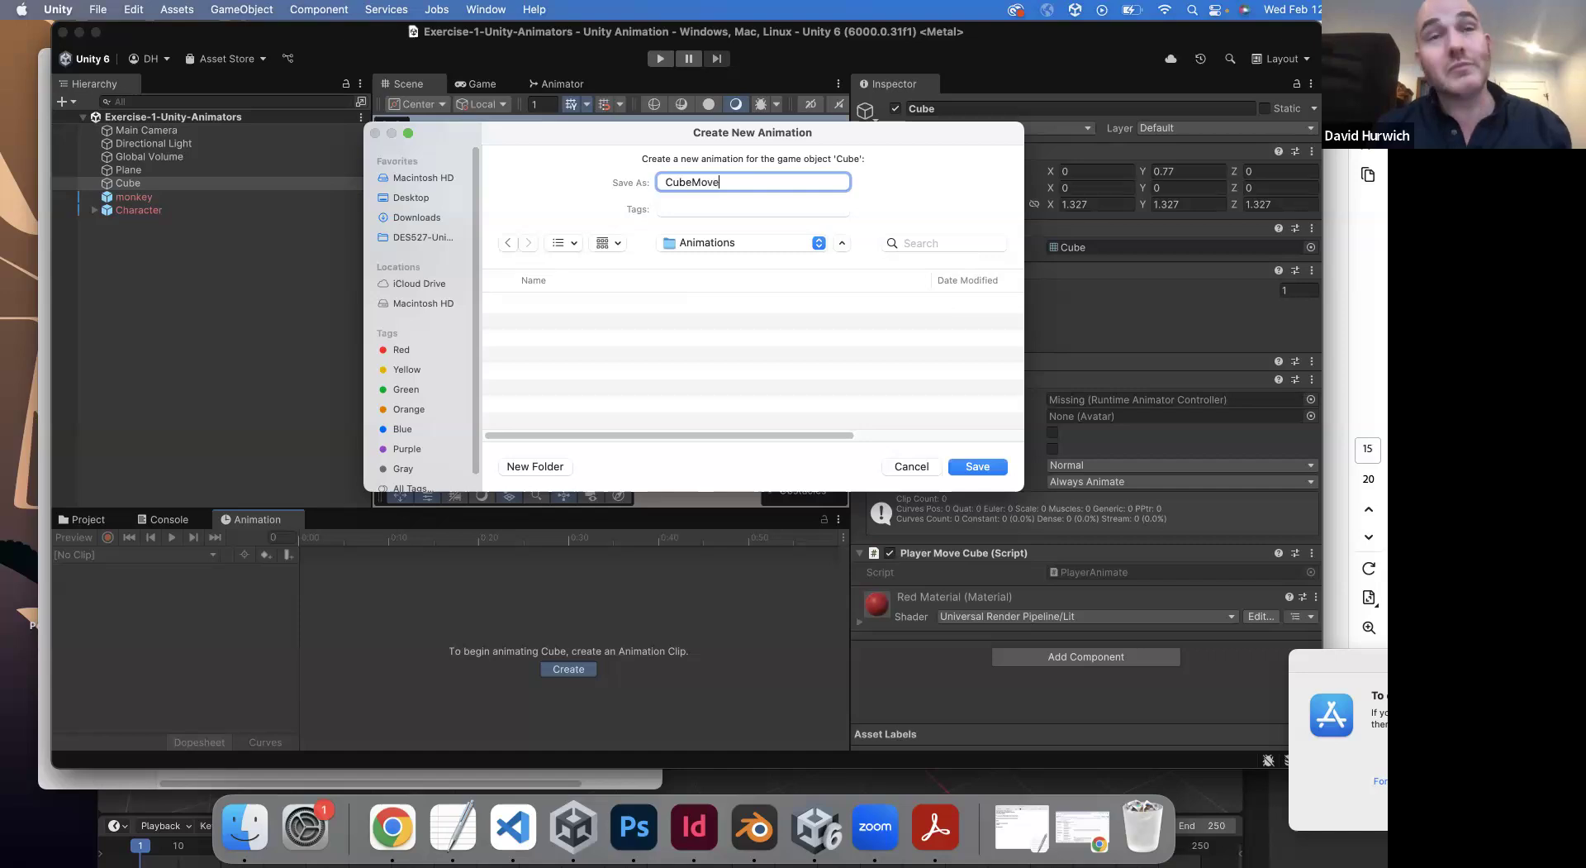
pyautogui.click(978, 468)
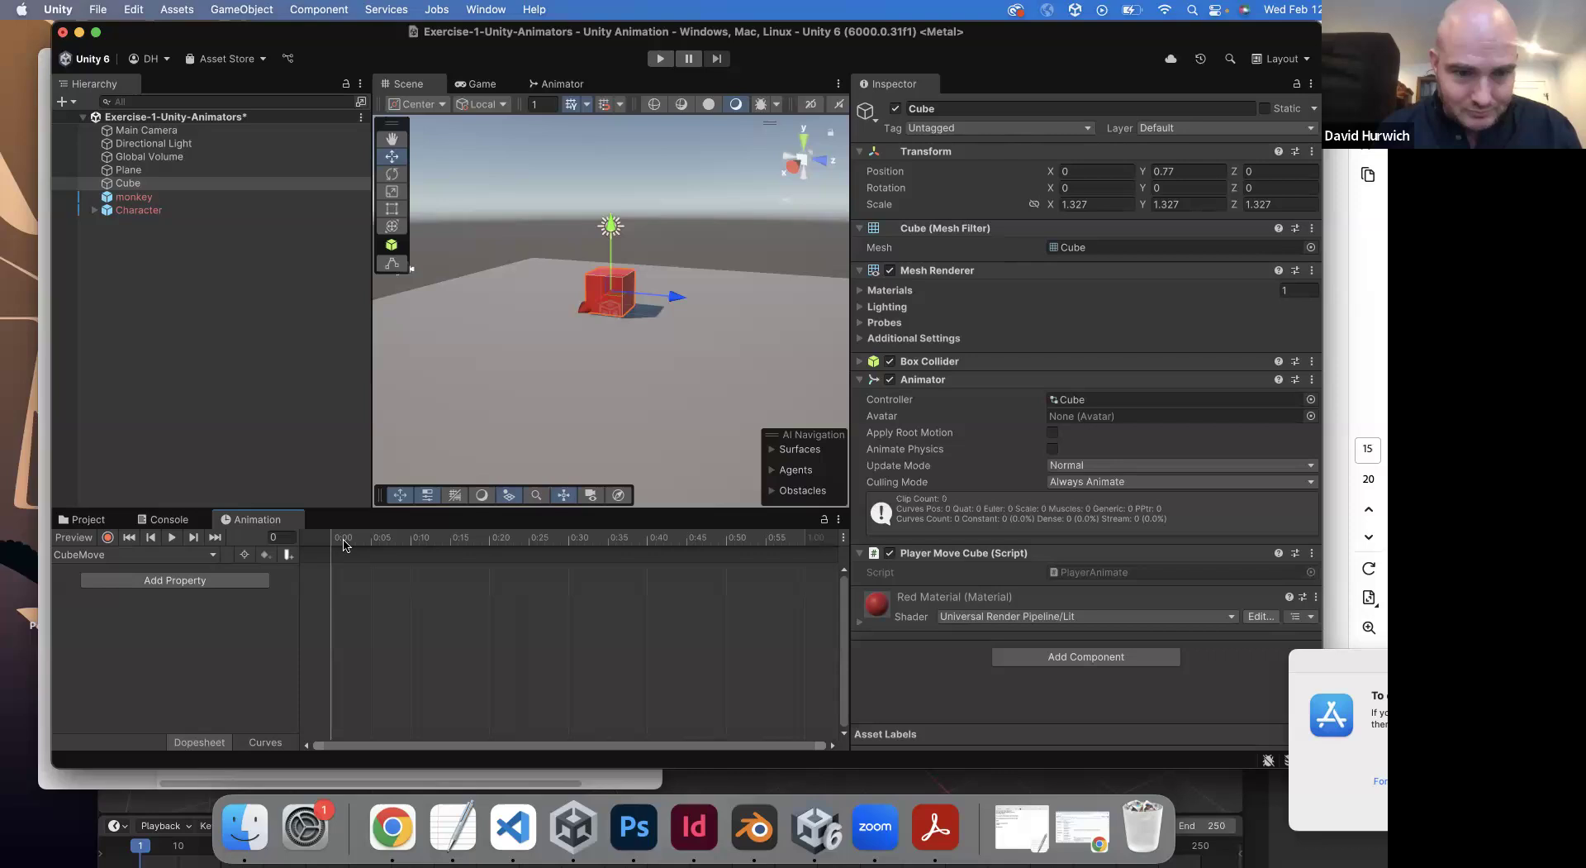
pyautogui.moveTo(390, 542); pyautogui.dragTo(329, 545)
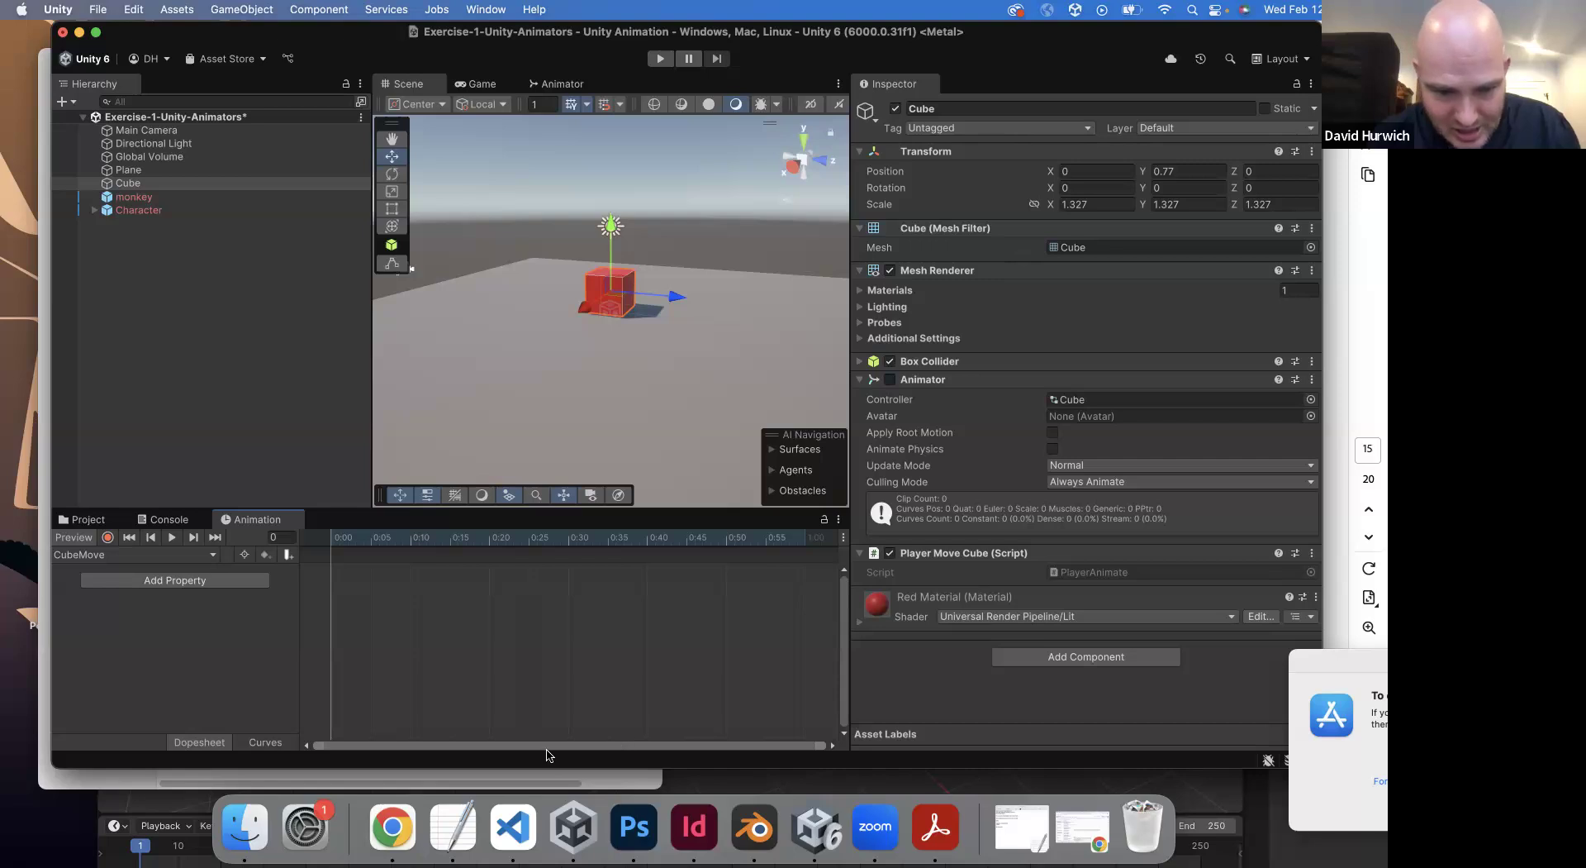
pyautogui.scroll(-2, 601, 564)
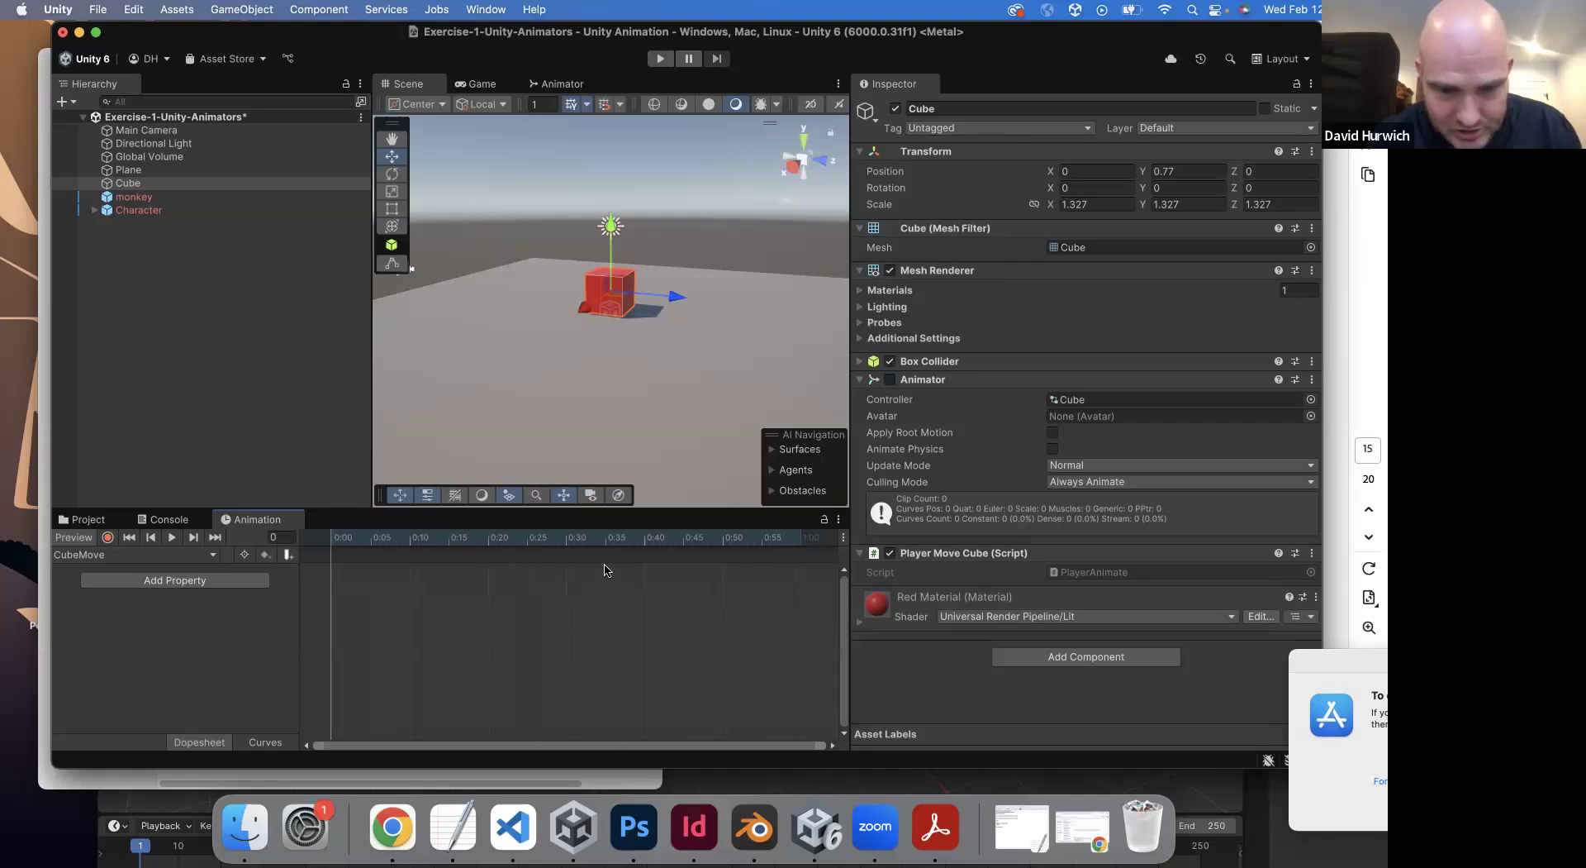
pyautogui.scroll(-4, 535, 583)
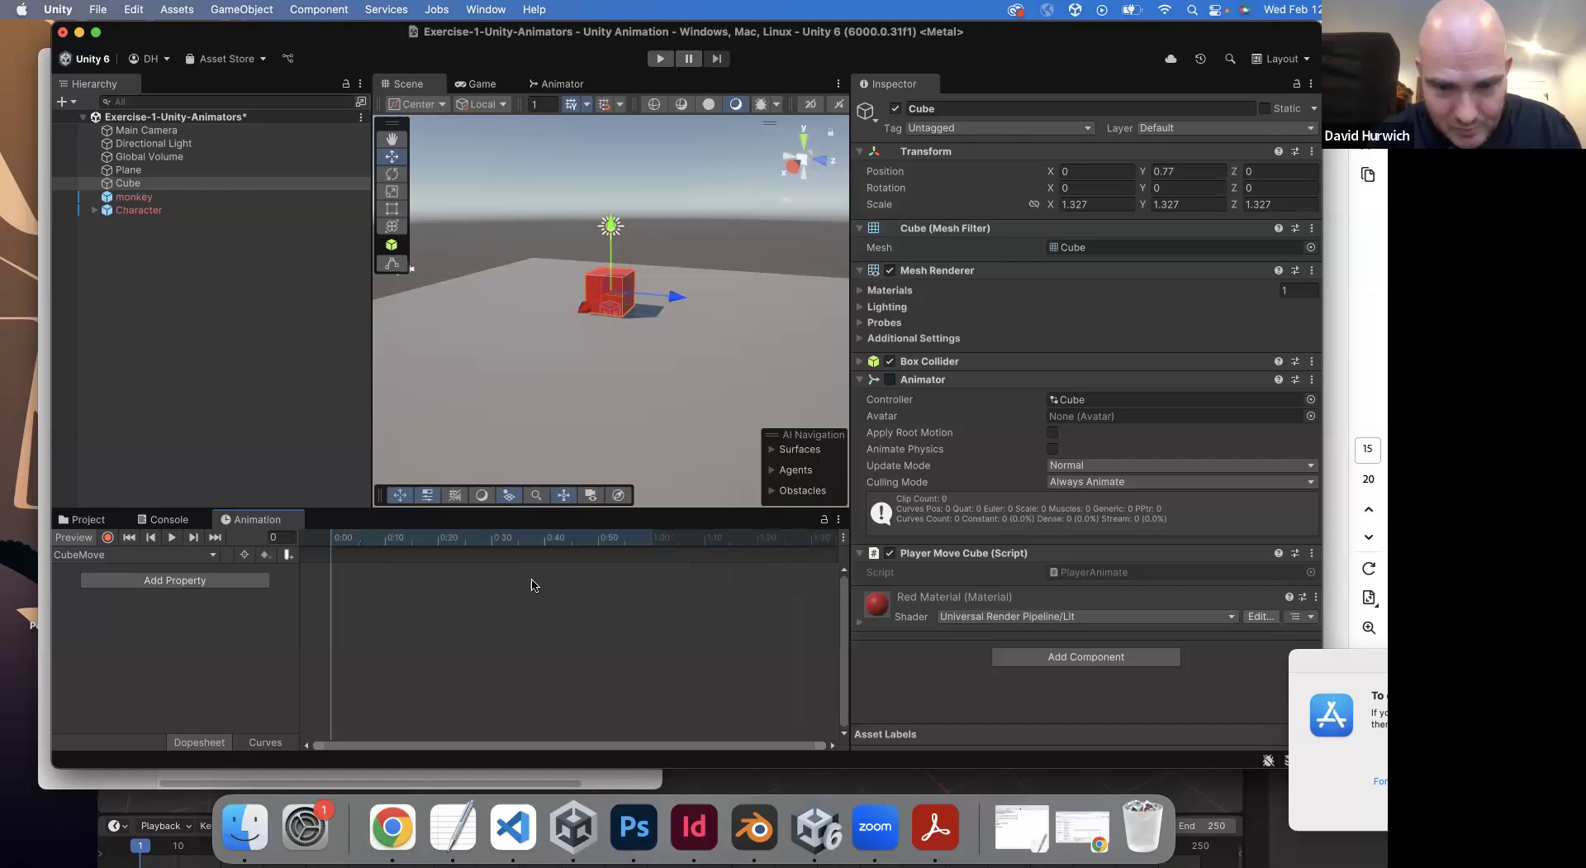
pyautogui.scroll(-2, 533, 584)
pyautogui.scroll(-3, 533, 584)
pyautogui.scroll(1, 533, 585)
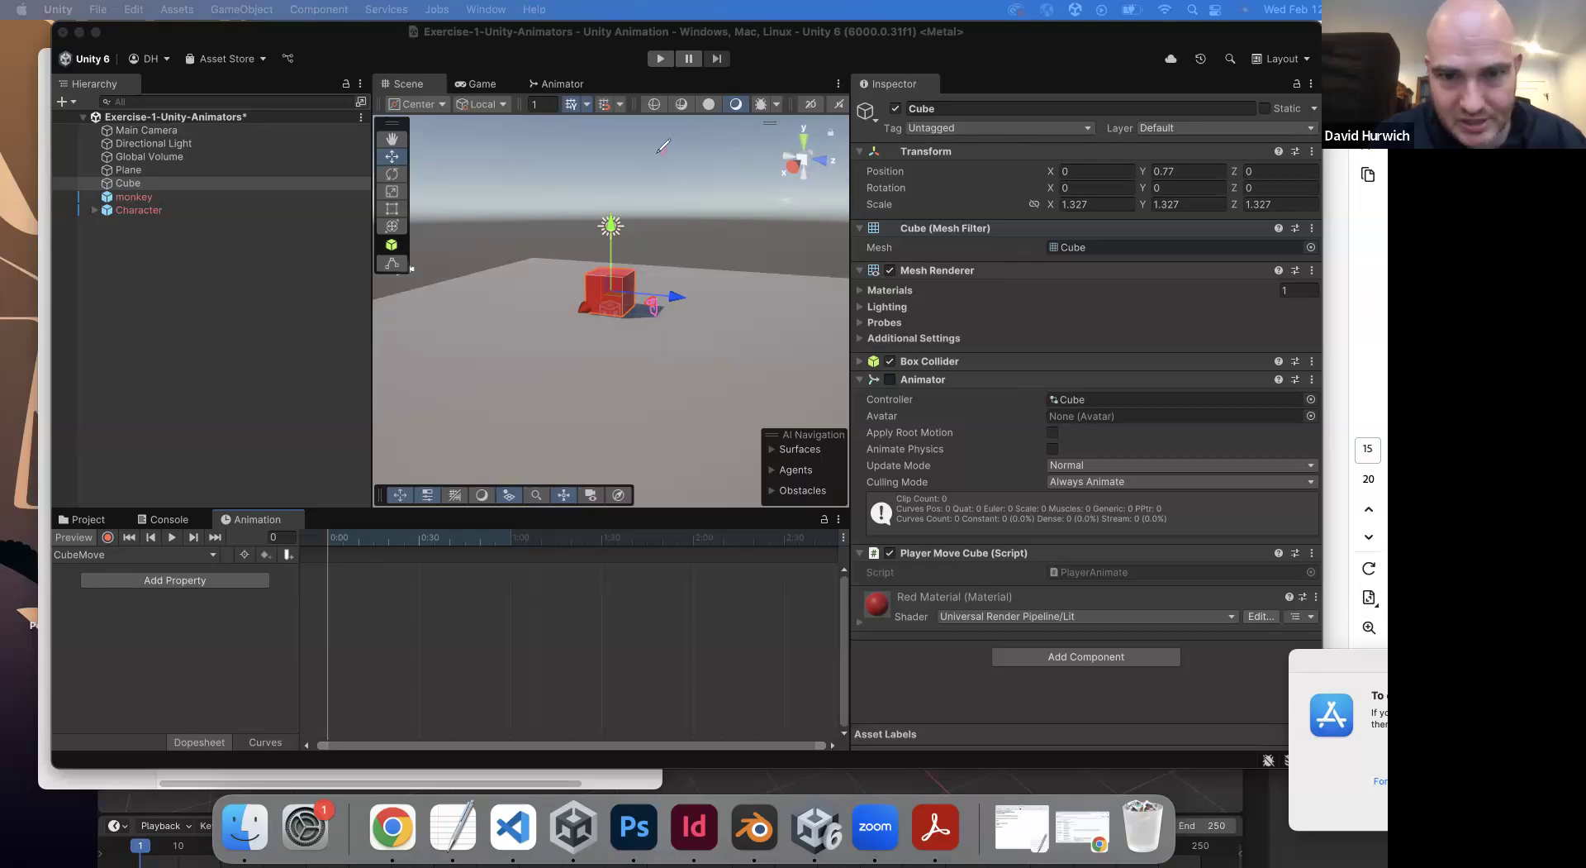
pyautogui.moveTo(651, 266)
pyautogui.mouseDown()
pyautogui.moveTo(661, 151)
pyautogui.moveTo(677, 277)
pyautogui.mouseUp()
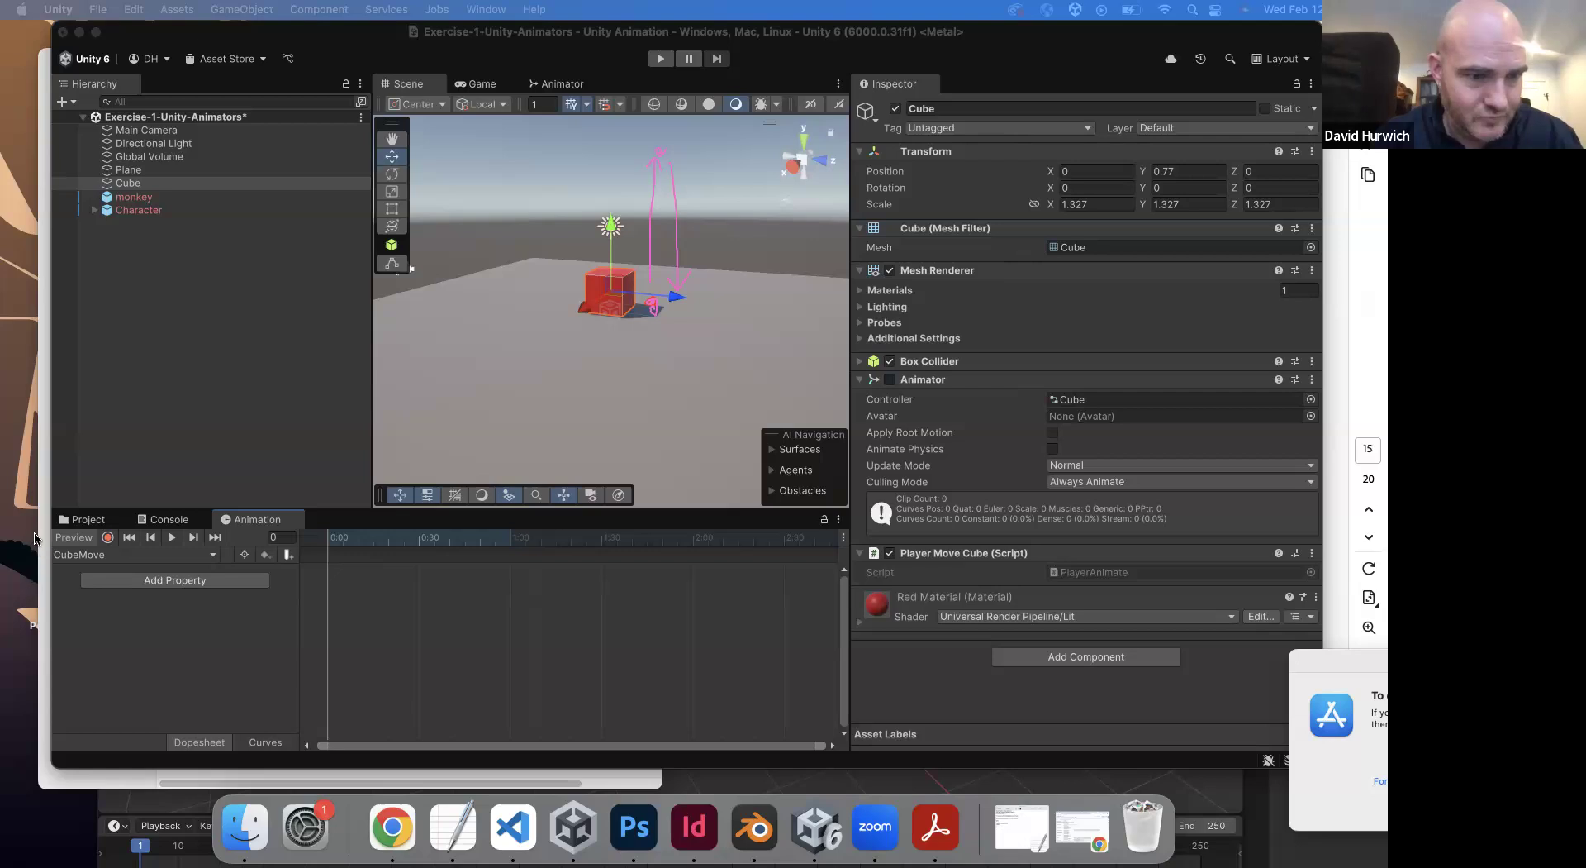
# - Turn on keyframe recording for the CubeMove clip and nudge the cube vertically to record a position key at frame 1
pyautogui.click(395, 541)
pyautogui.moveTo(413, 538); pyautogui.dragTo(328, 547)
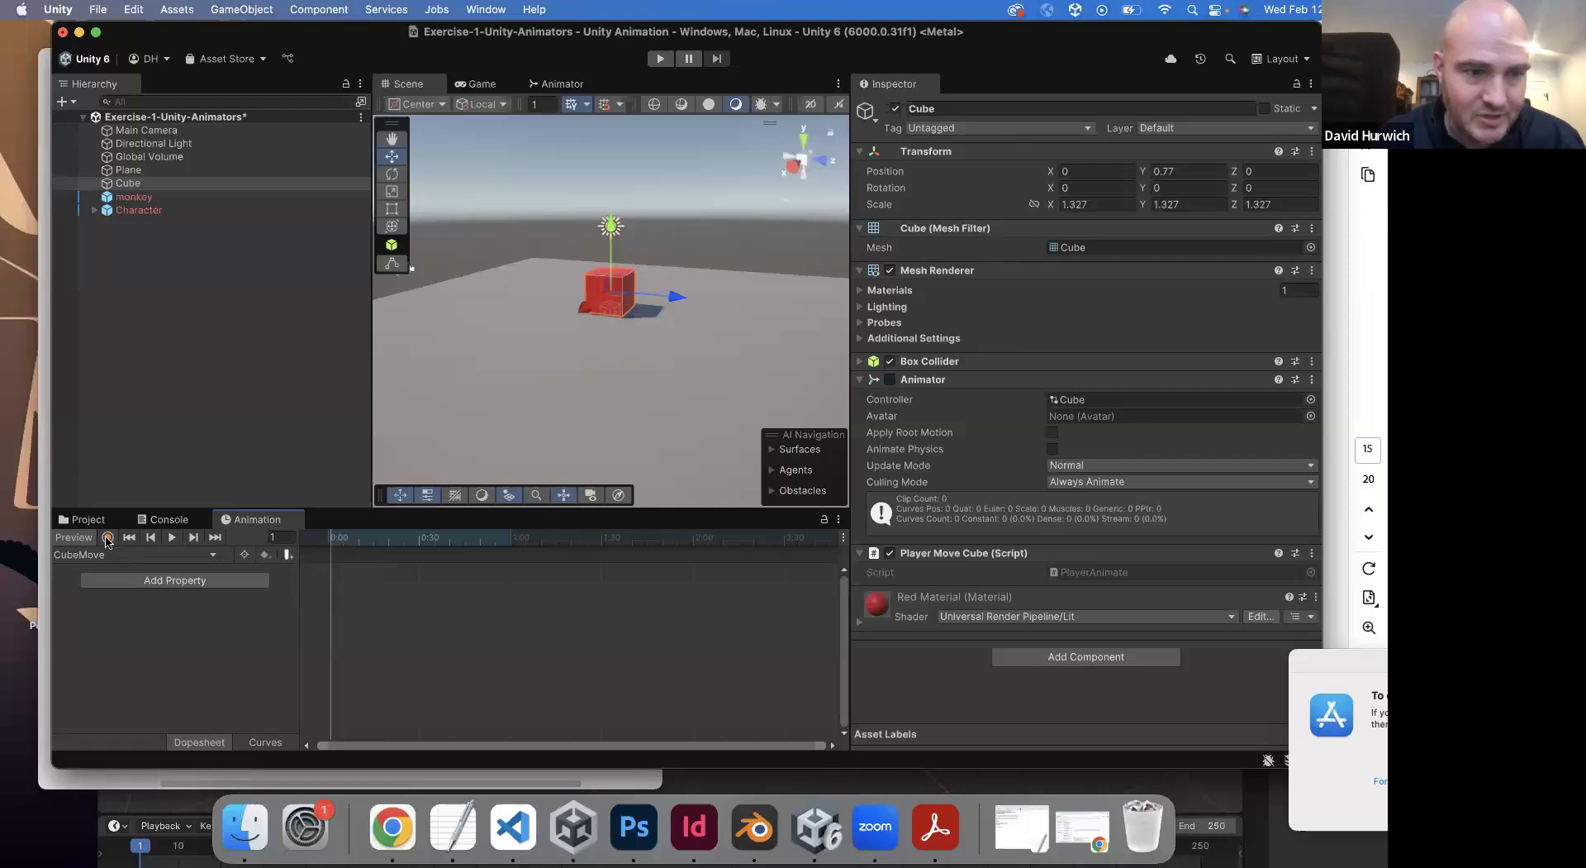
pyautogui.click(107, 538)
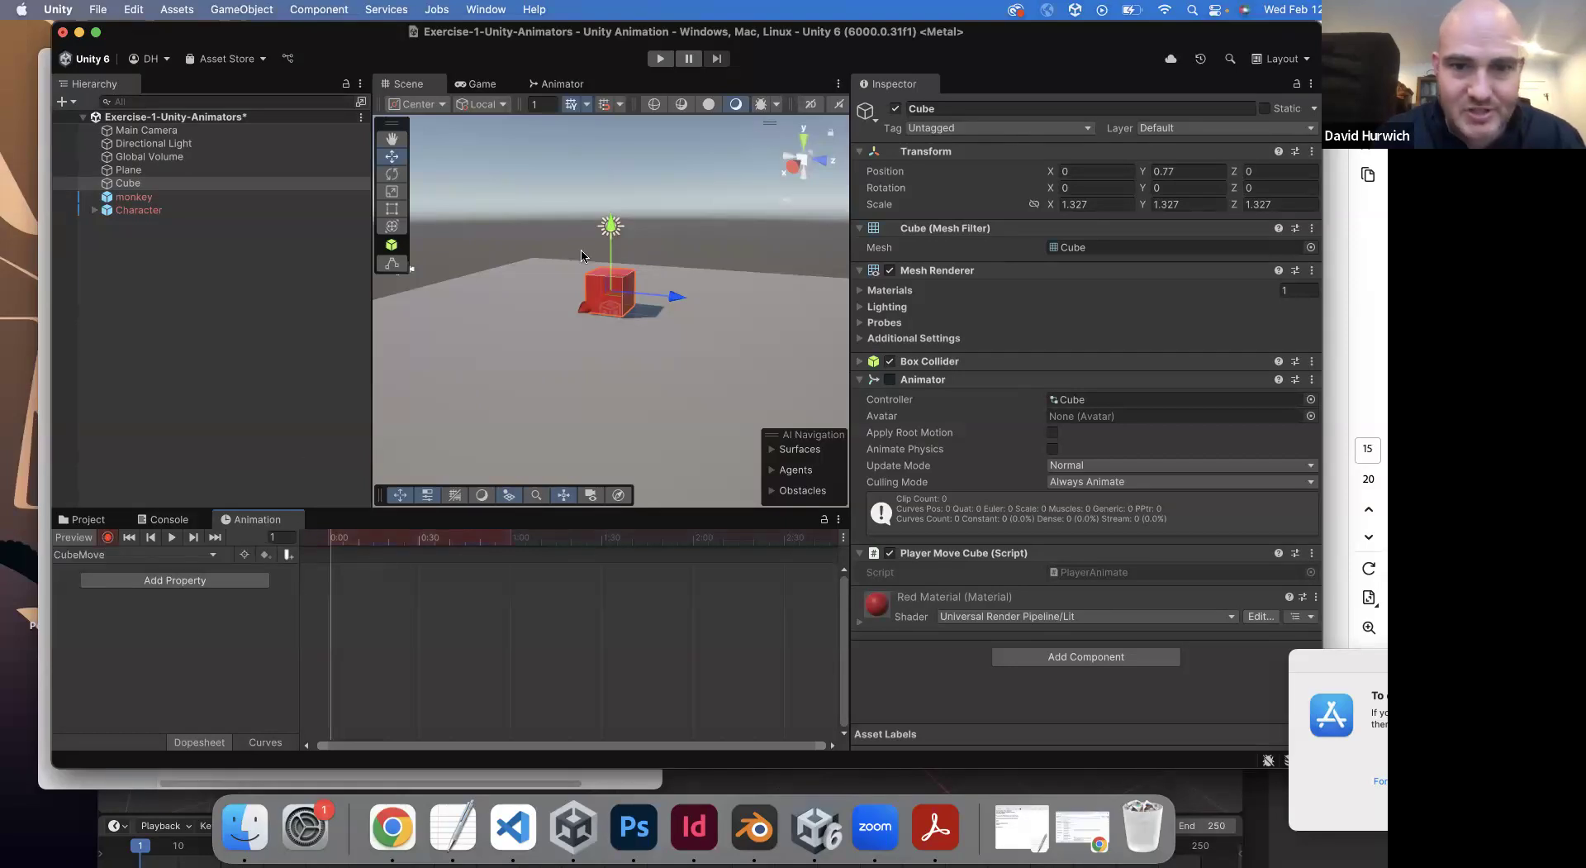
pyautogui.moveTo(610, 224); pyautogui.dragTo(611, 227)
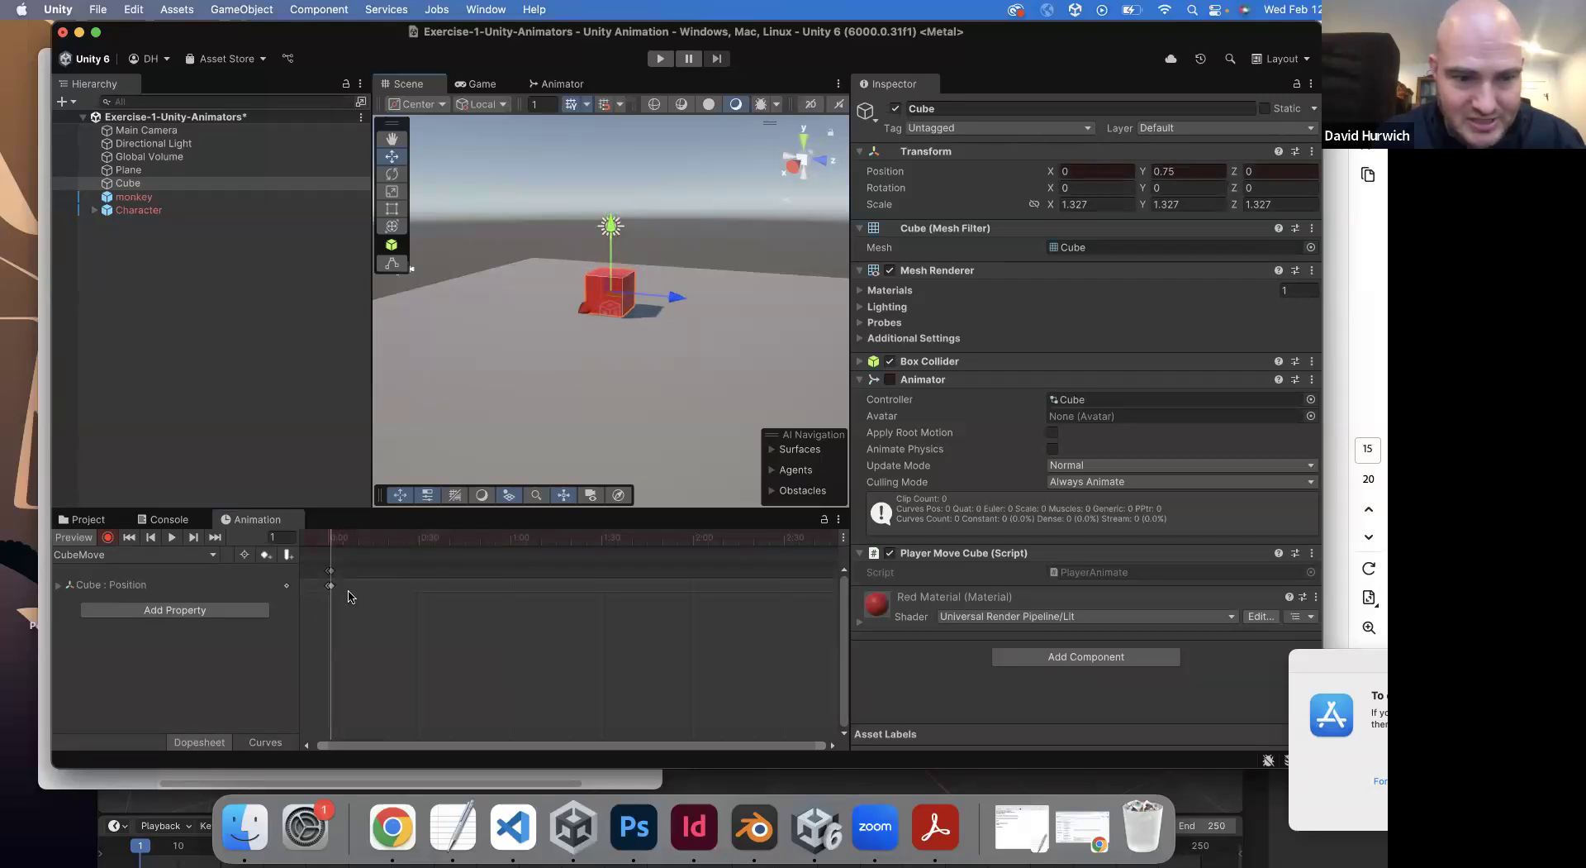
# - Delete the position key at frame 1 and record the cube's starting position at frame 0 with Y at about 0.8
pyautogui.moveTo(357, 547)
pyautogui.mouseDown()
pyautogui.moveTo(380, 548)
pyautogui.moveTo(328, 543)
pyautogui.mouseUp()
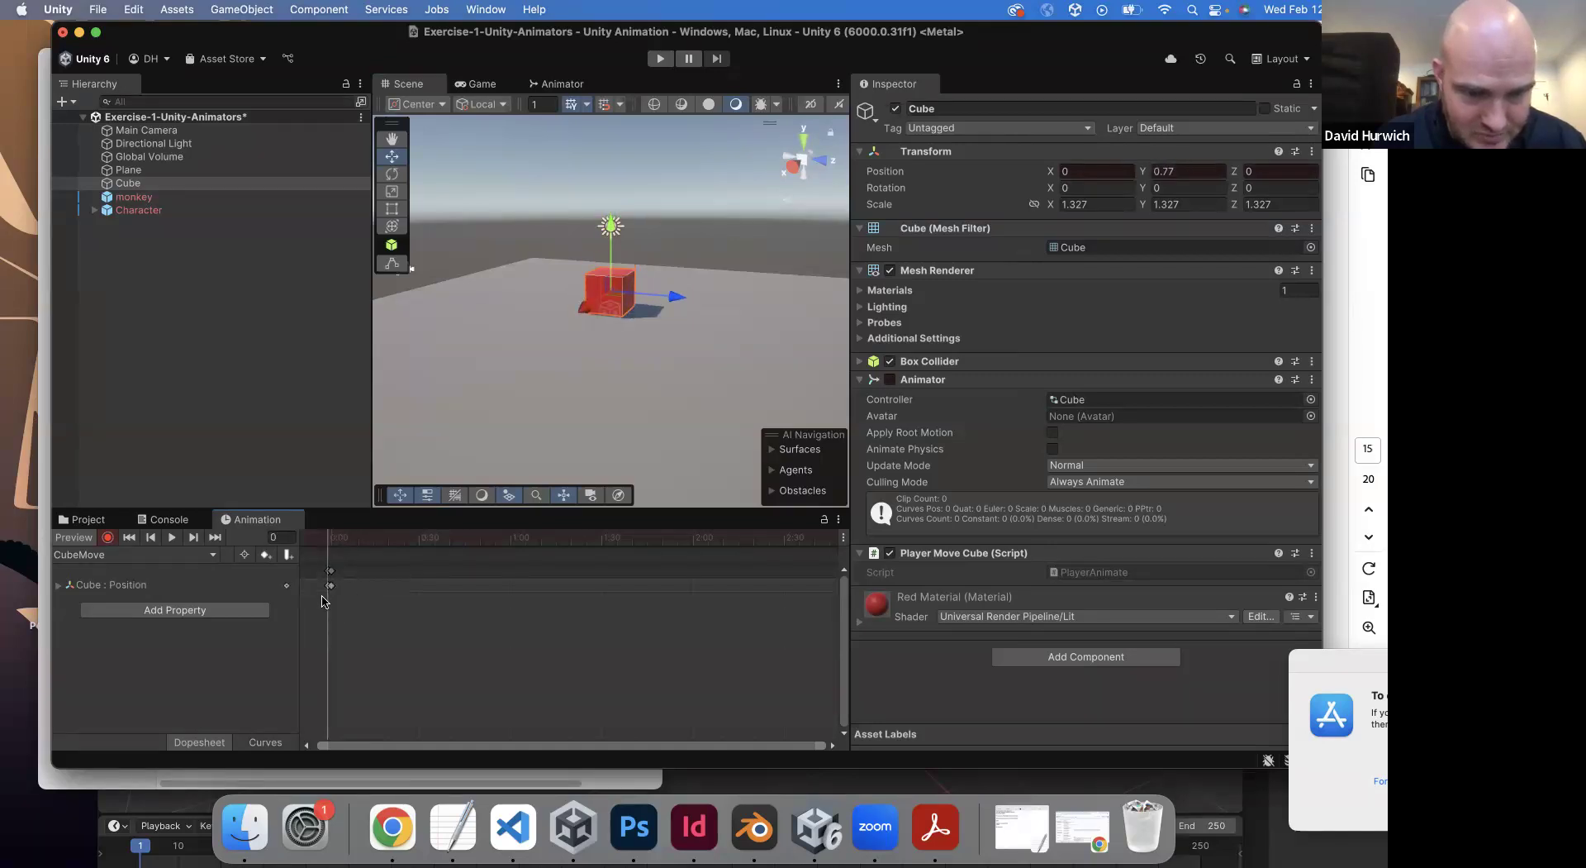
pyautogui.rightClick(330, 585)
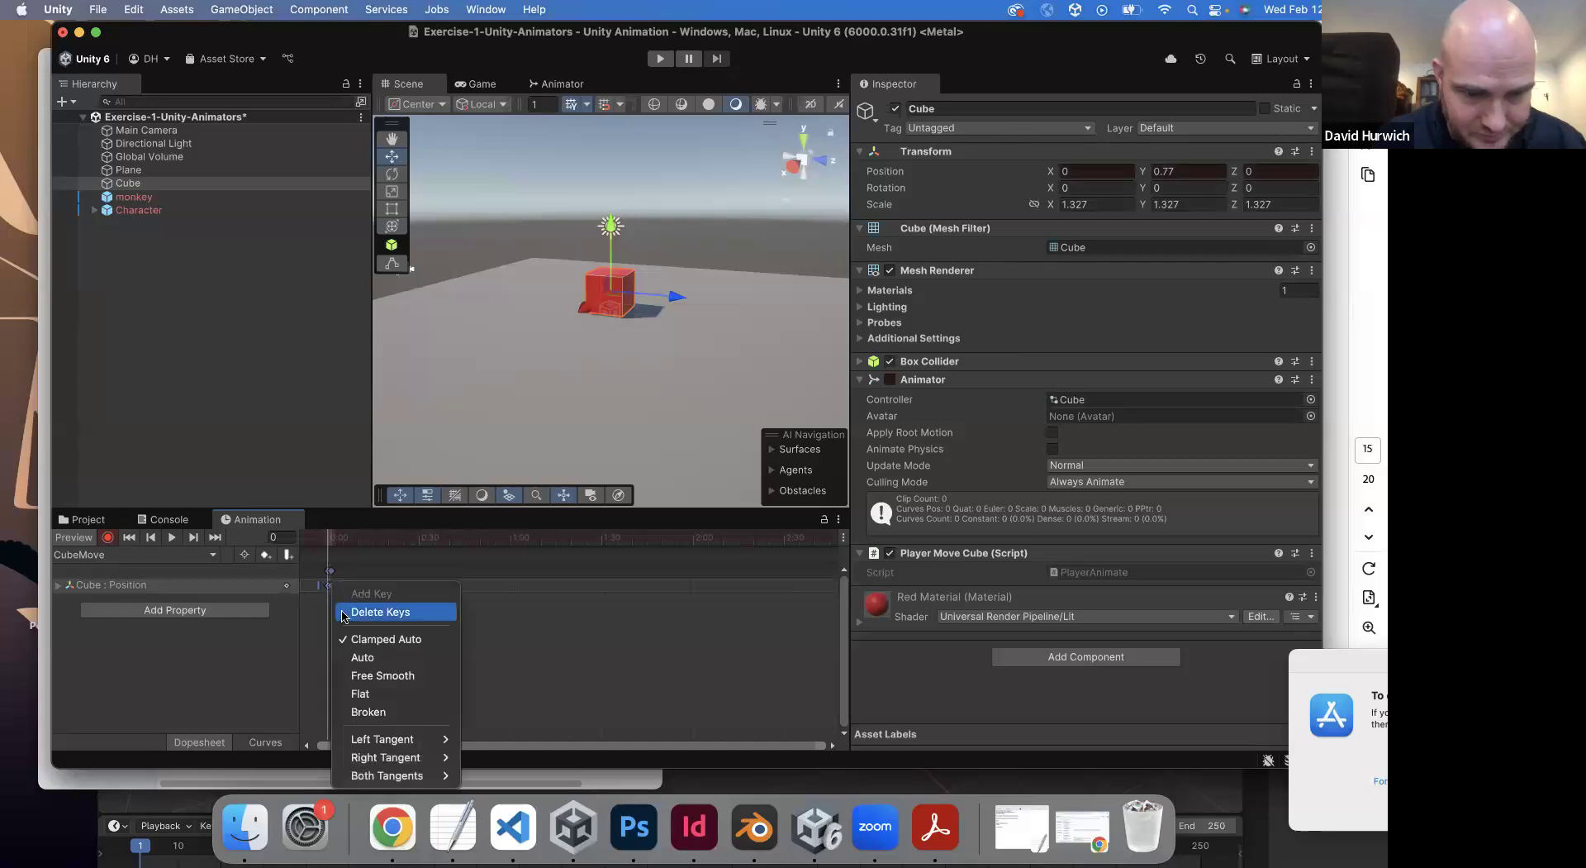
pyautogui.click(346, 613)
pyautogui.moveTo(613, 267)
pyautogui.mouseDown()
pyautogui.moveTo(628, 238)
pyautogui.moveTo(612, 237)
pyautogui.mouseUp()
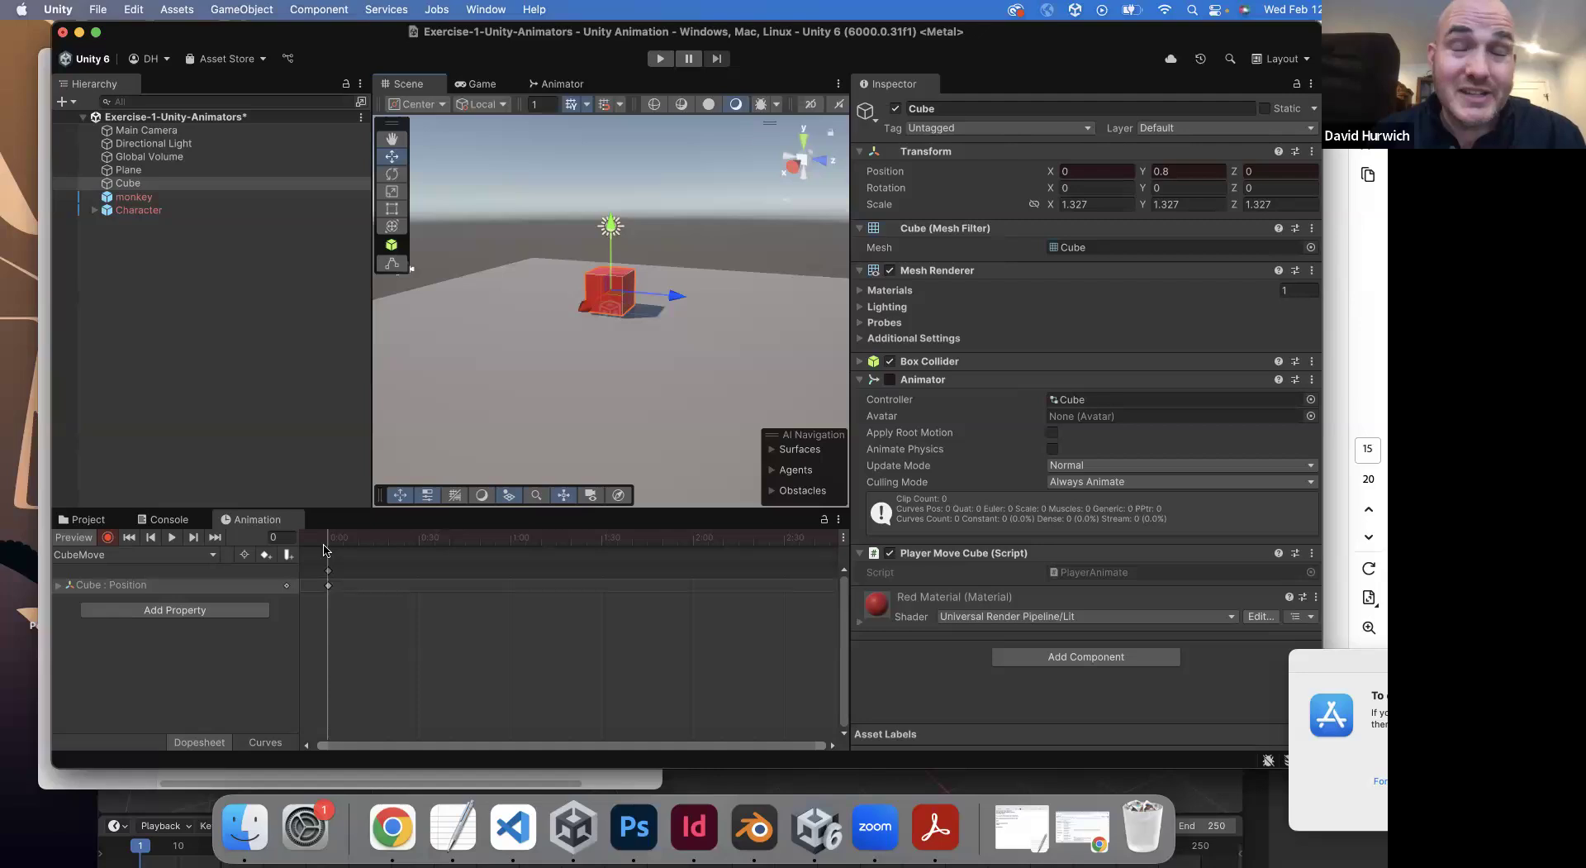
pyautogui.click(1282, 172)
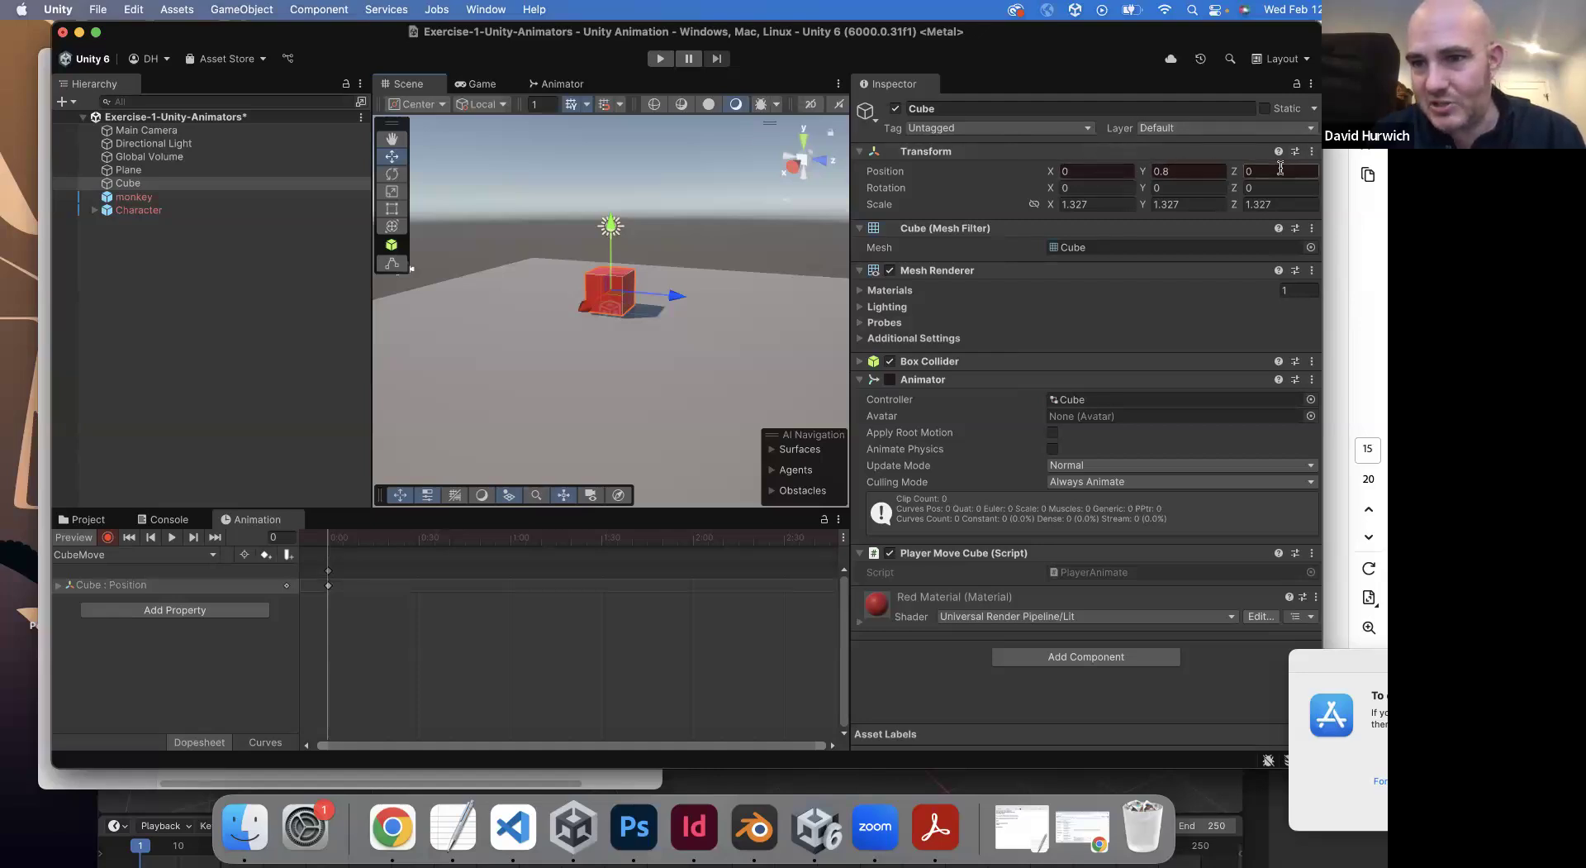
pyautogui.click(1260, 204)
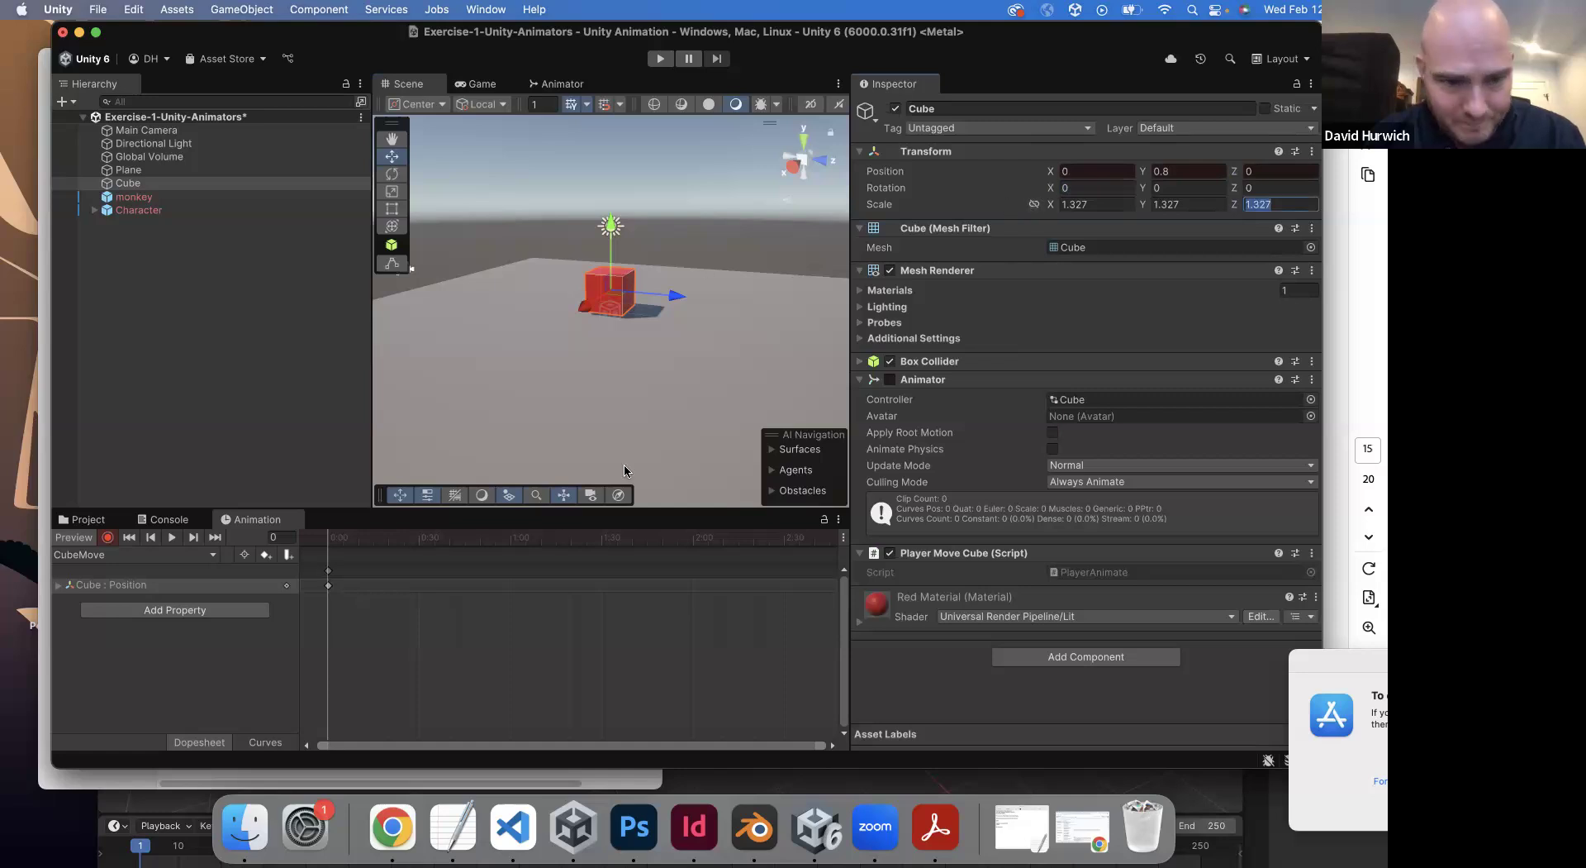
# - Record position keys with the cube raised to about Y 5.26 at frame 30 and lowered to about Y 0.77 at frame 60
pyautogui.click(419, 539)
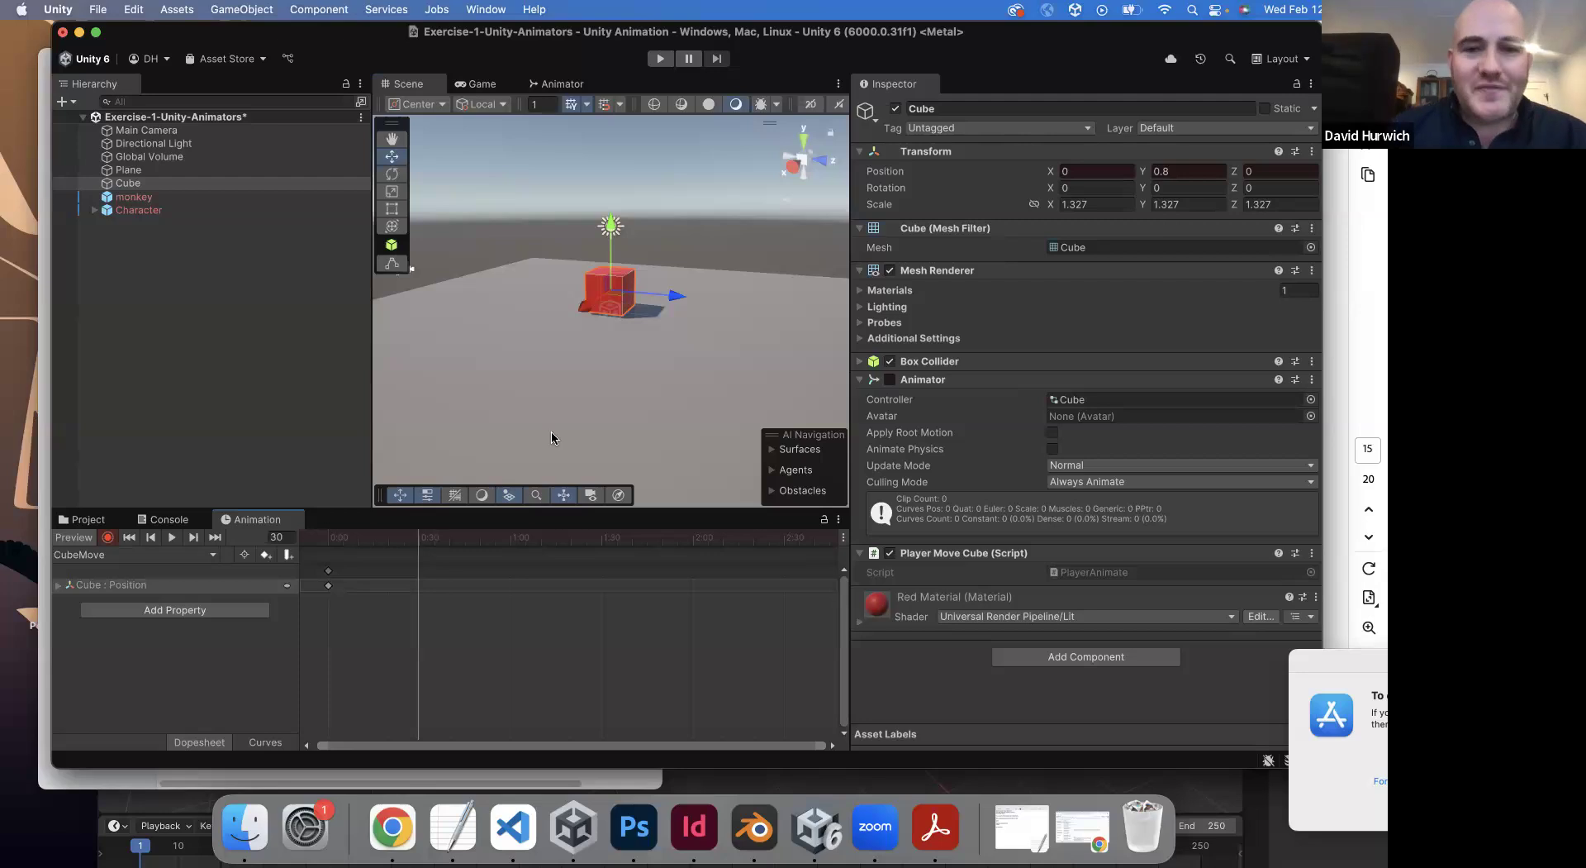
pyautogui.click(109, 537)
pyautogui.moveTo(612, 225); pyautogui.dragTo(607, 78)
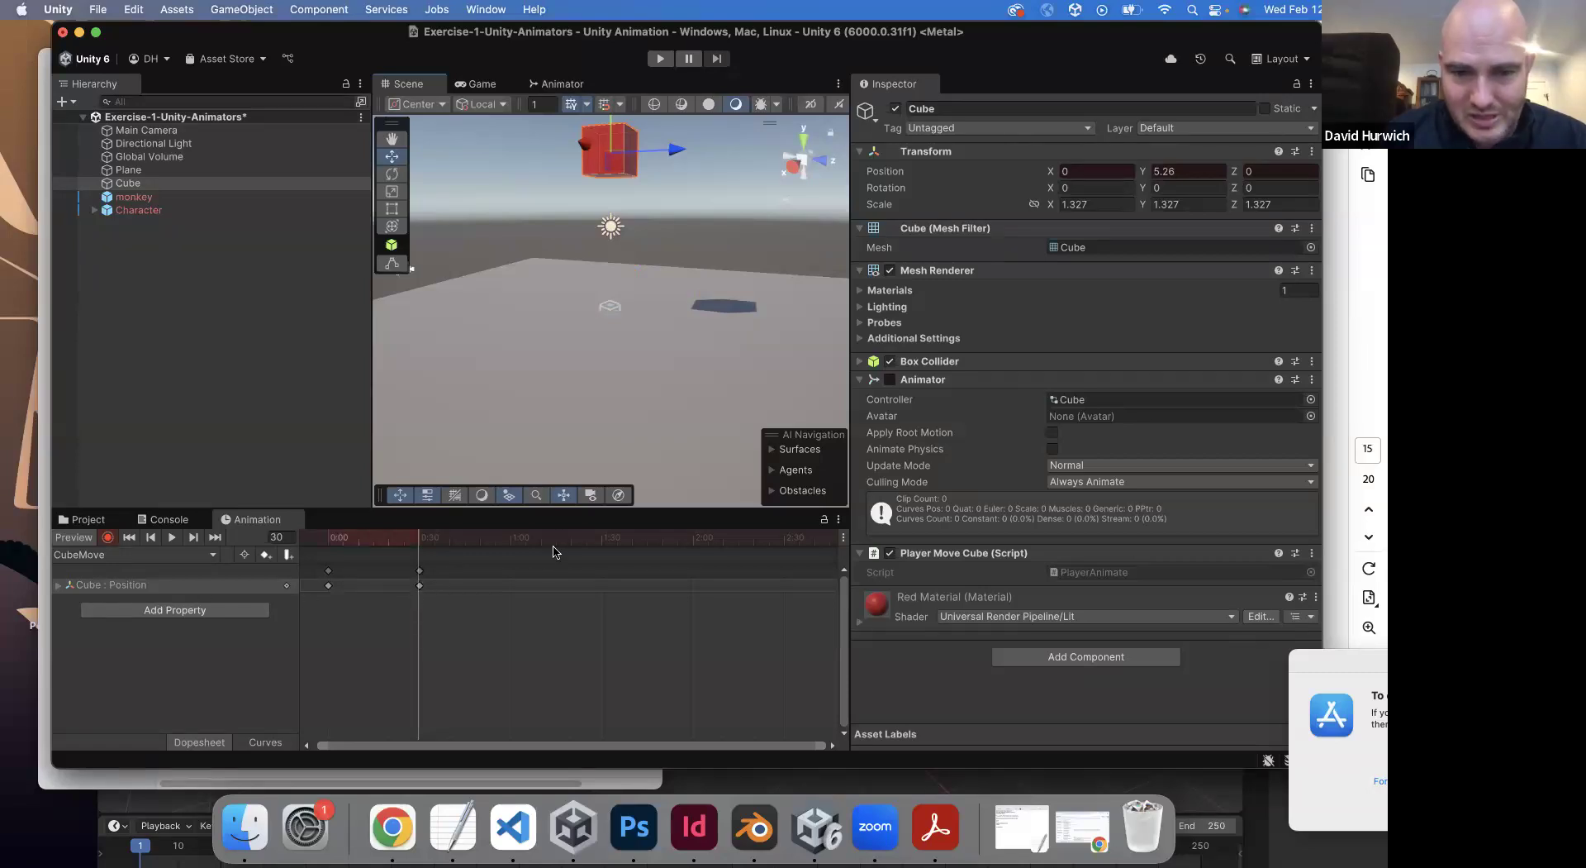
pyautogui.click(513, 542)
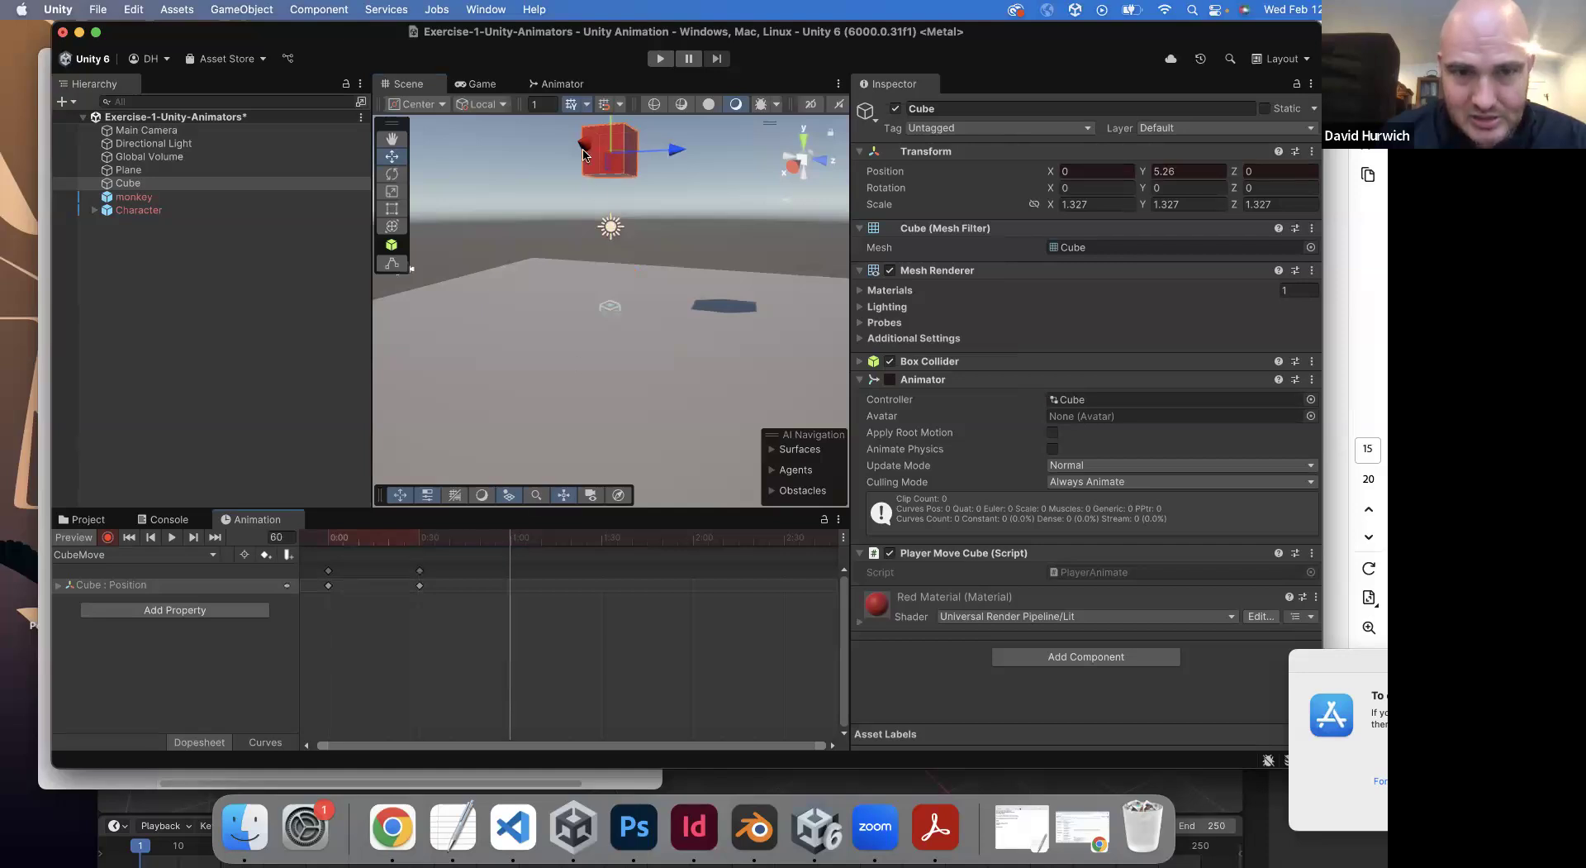
pyautogui.moveTo(610, 127); pyautogui.dragTo(611, 242)
# - Check the cube's position at frames 0, 30 and 60, and stop recording to play back the CubeMove clip
pyautogui.click(329, 586)
pyautogui.click(328, 541)
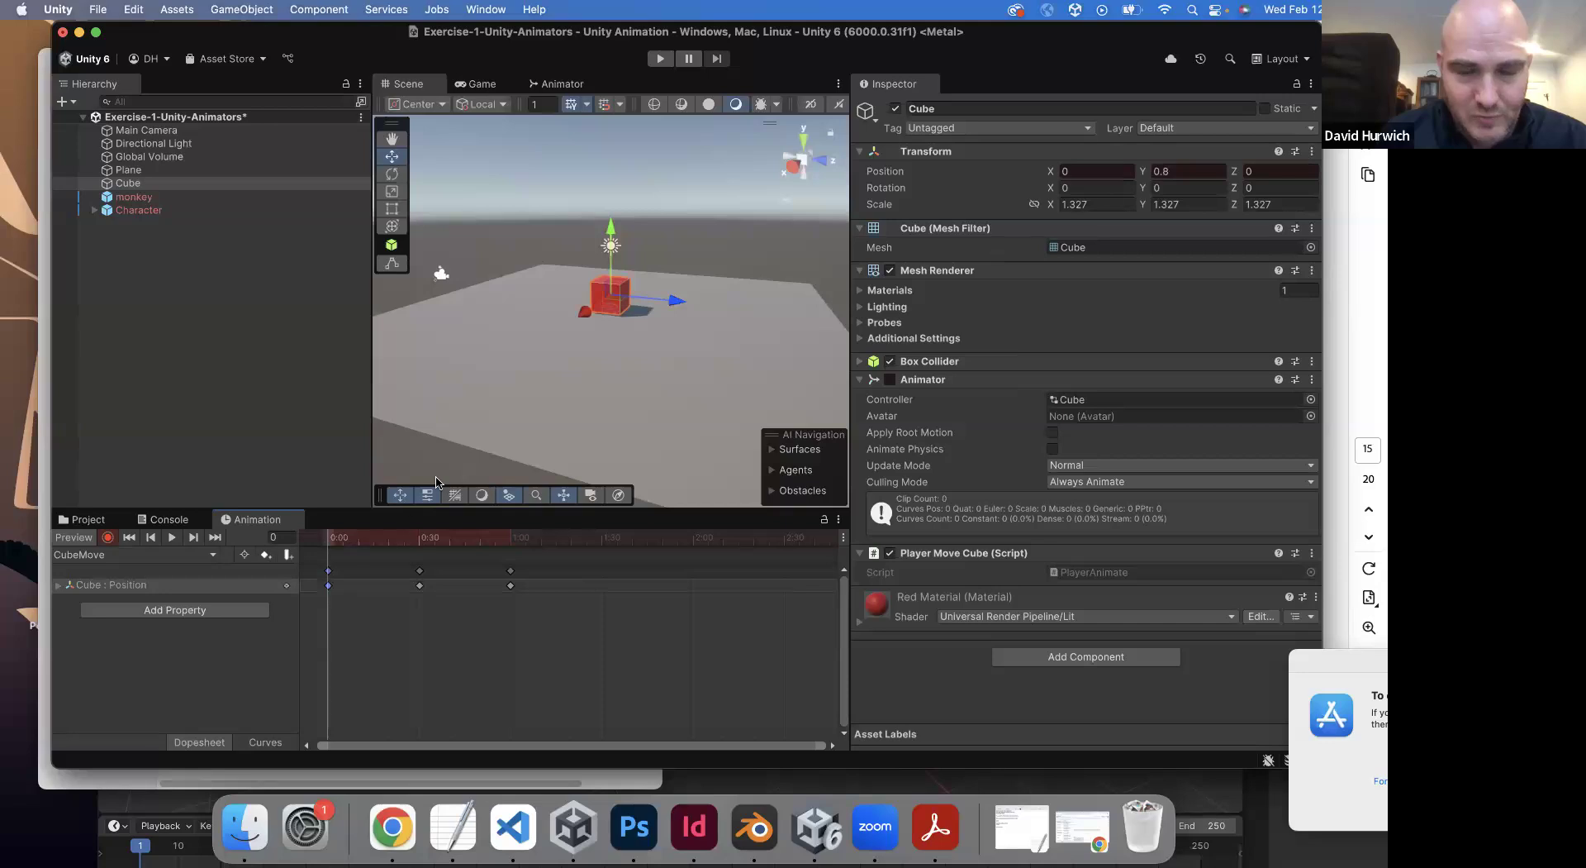
pyautogui.click(419, 539)
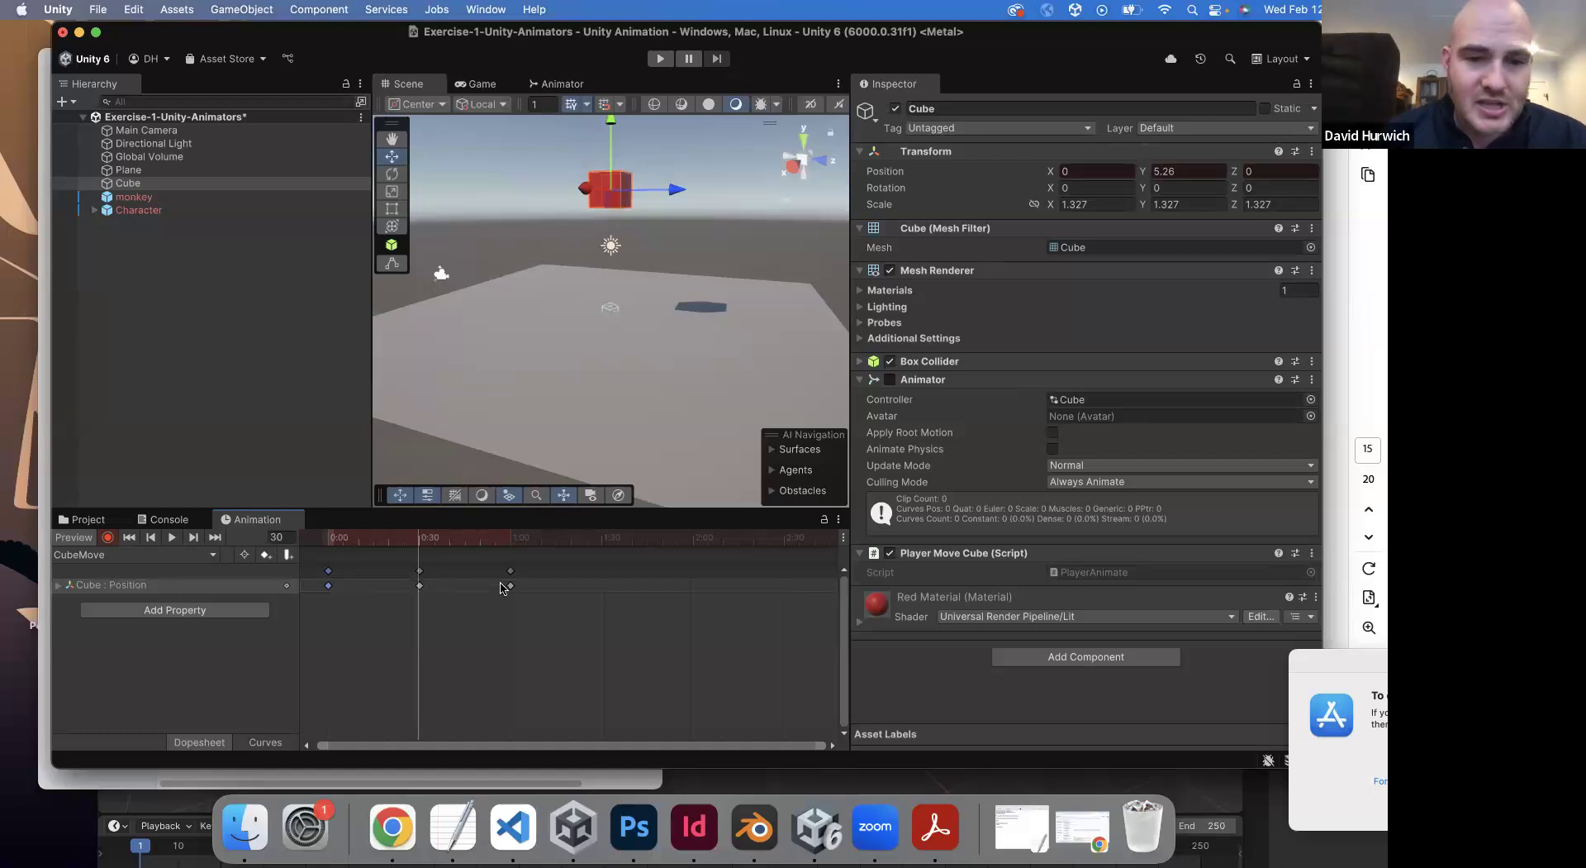
pyautogui.click(509, 538)
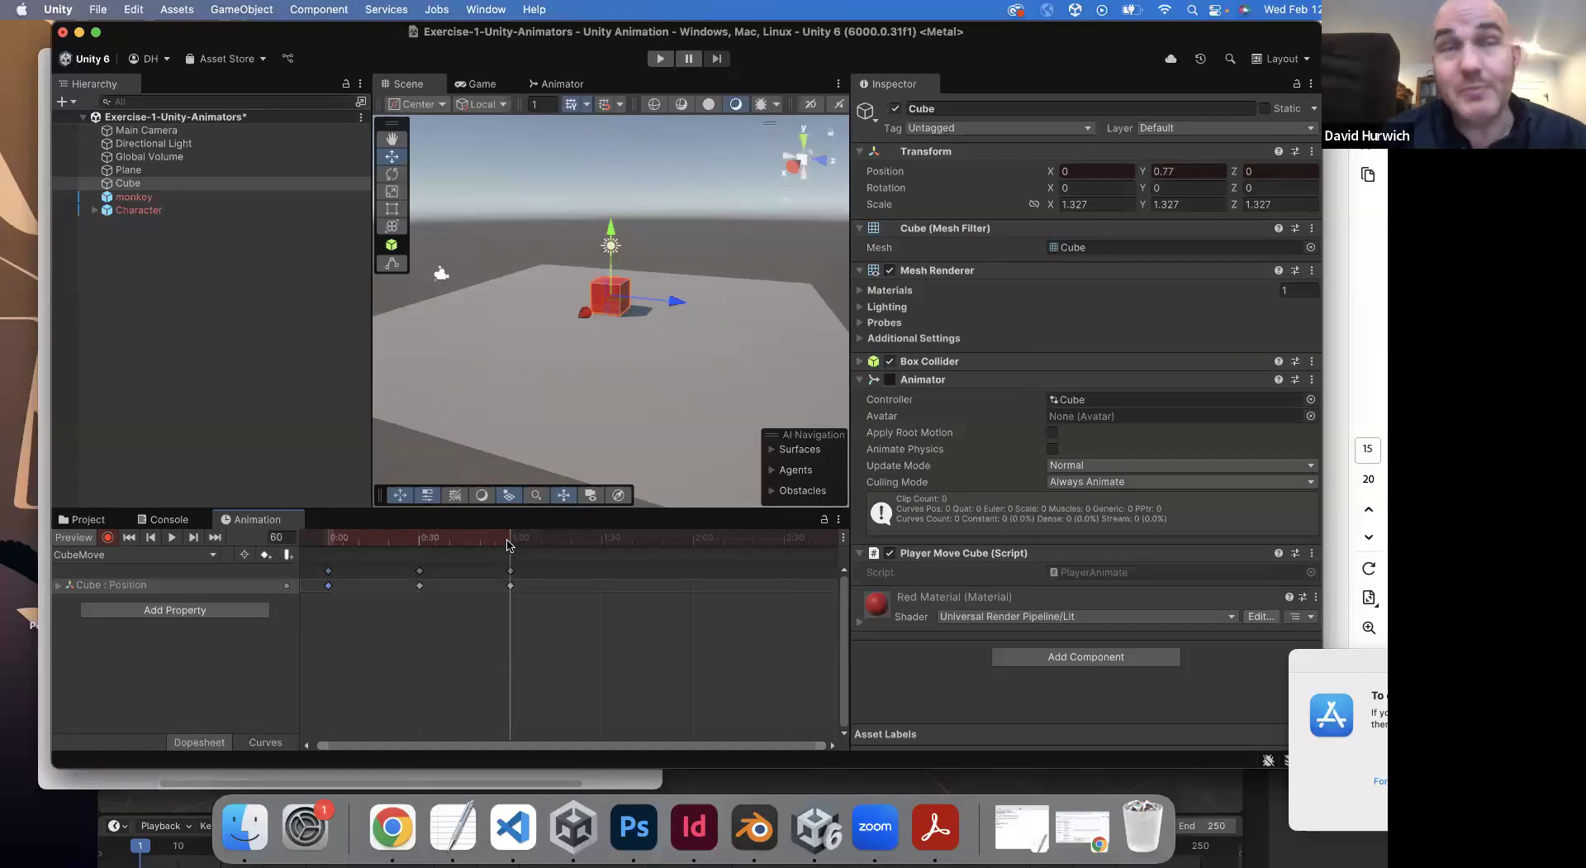
pyautogui.click(108, 538)
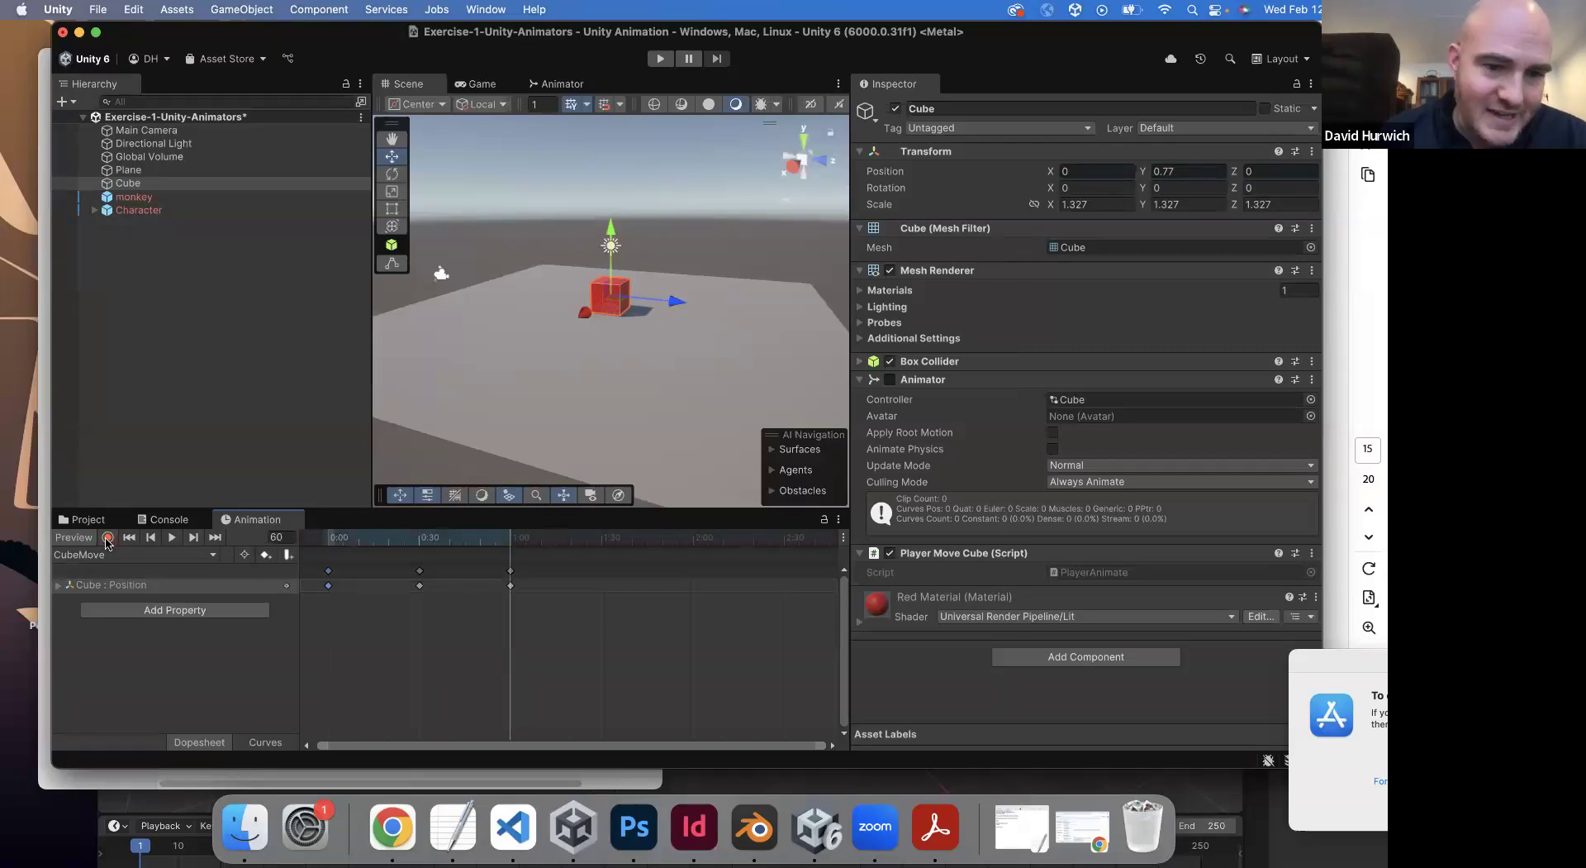
pyautogui.click(172, 538)
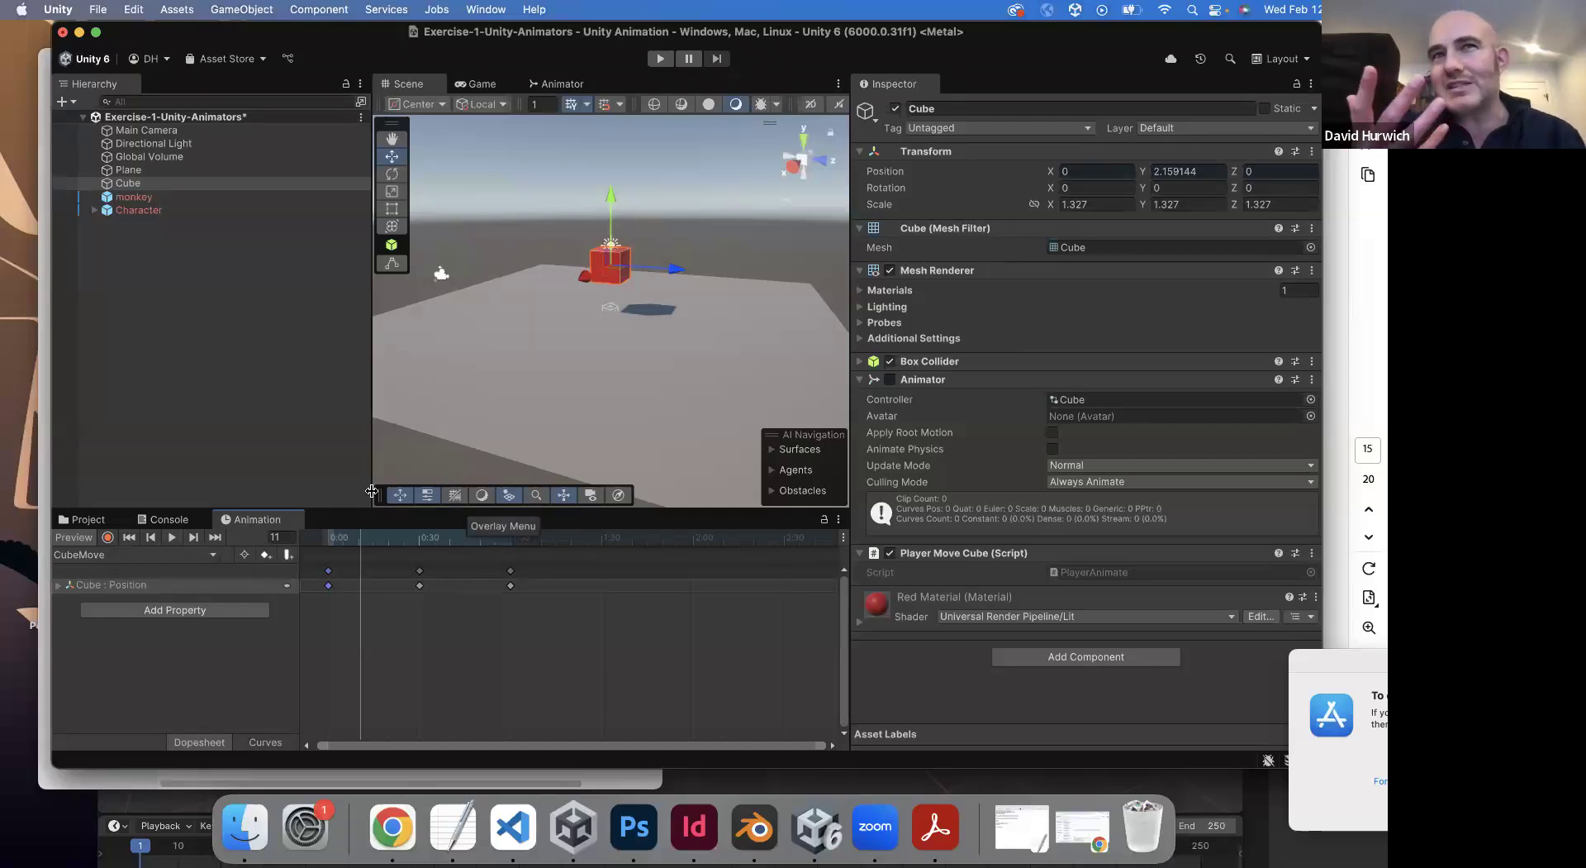
# - Return to frame 0 and play the CubeMove clip at its current key timing
pyautogui.moveTo(529, 564); pyautogui.dragTo(496, 603)
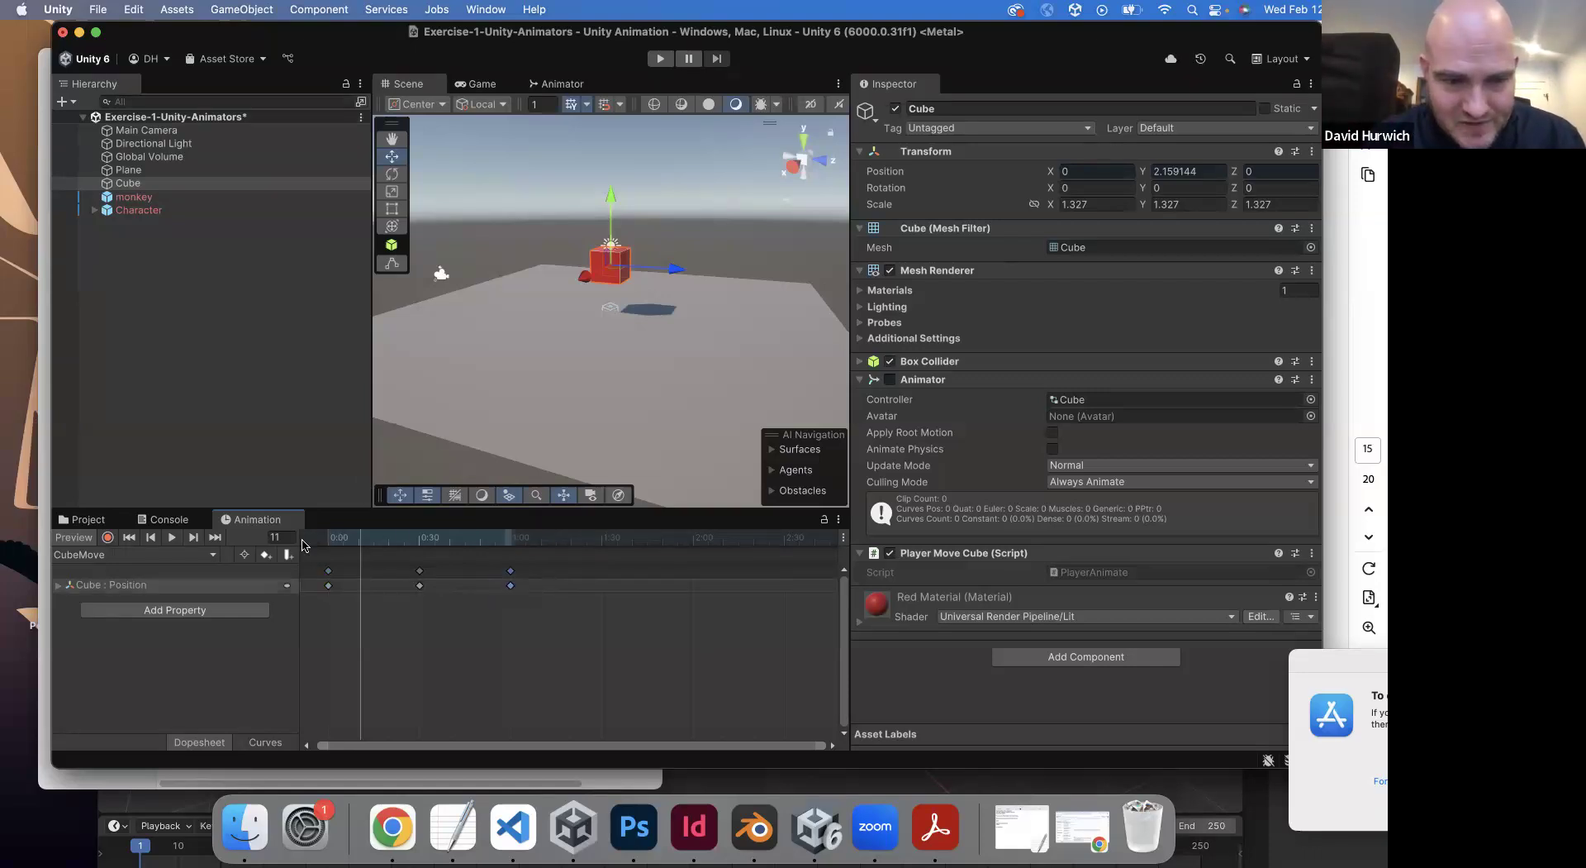
pyautogui.click(329, 540)
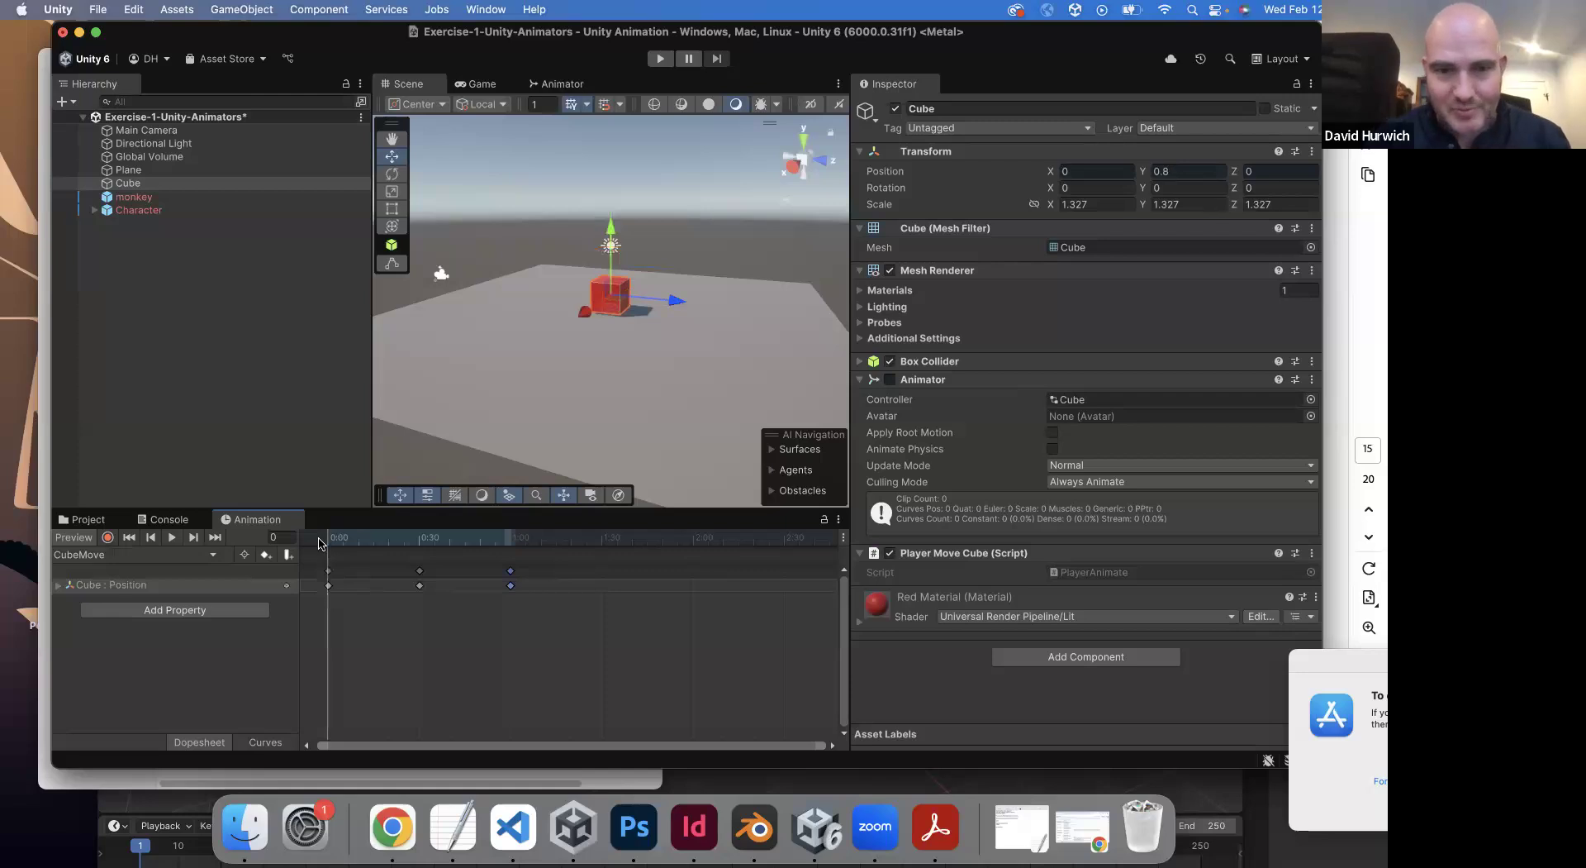
pyautogui.press('space')
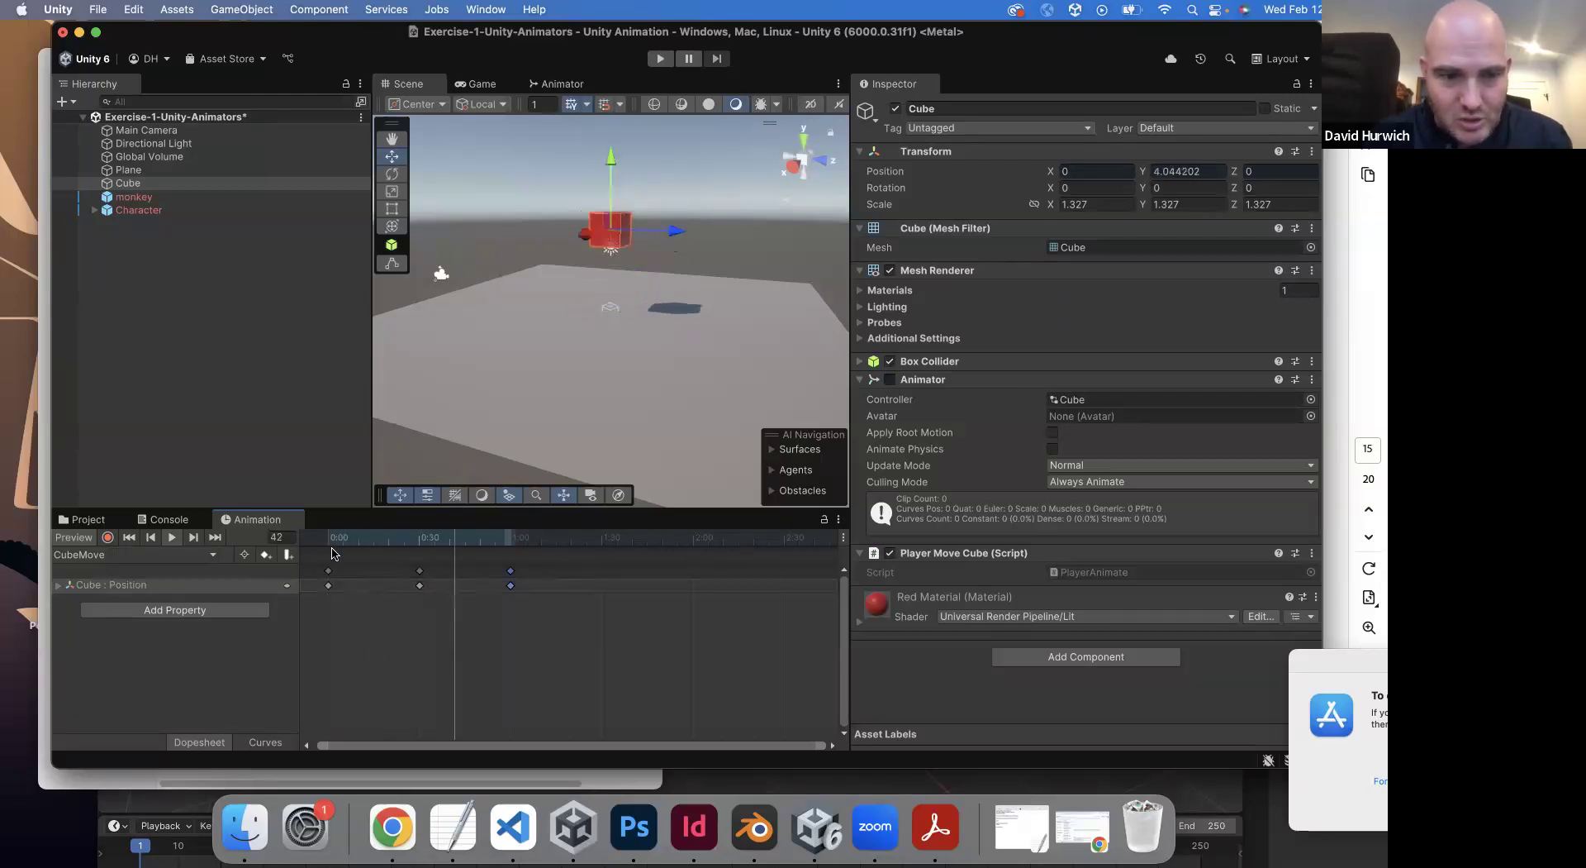
# - Move the middle position key to about frame 48 and the last position key to about frame 97
pyautogui.moveTo(400, 564); pyautogui.dragTo(568, 590)
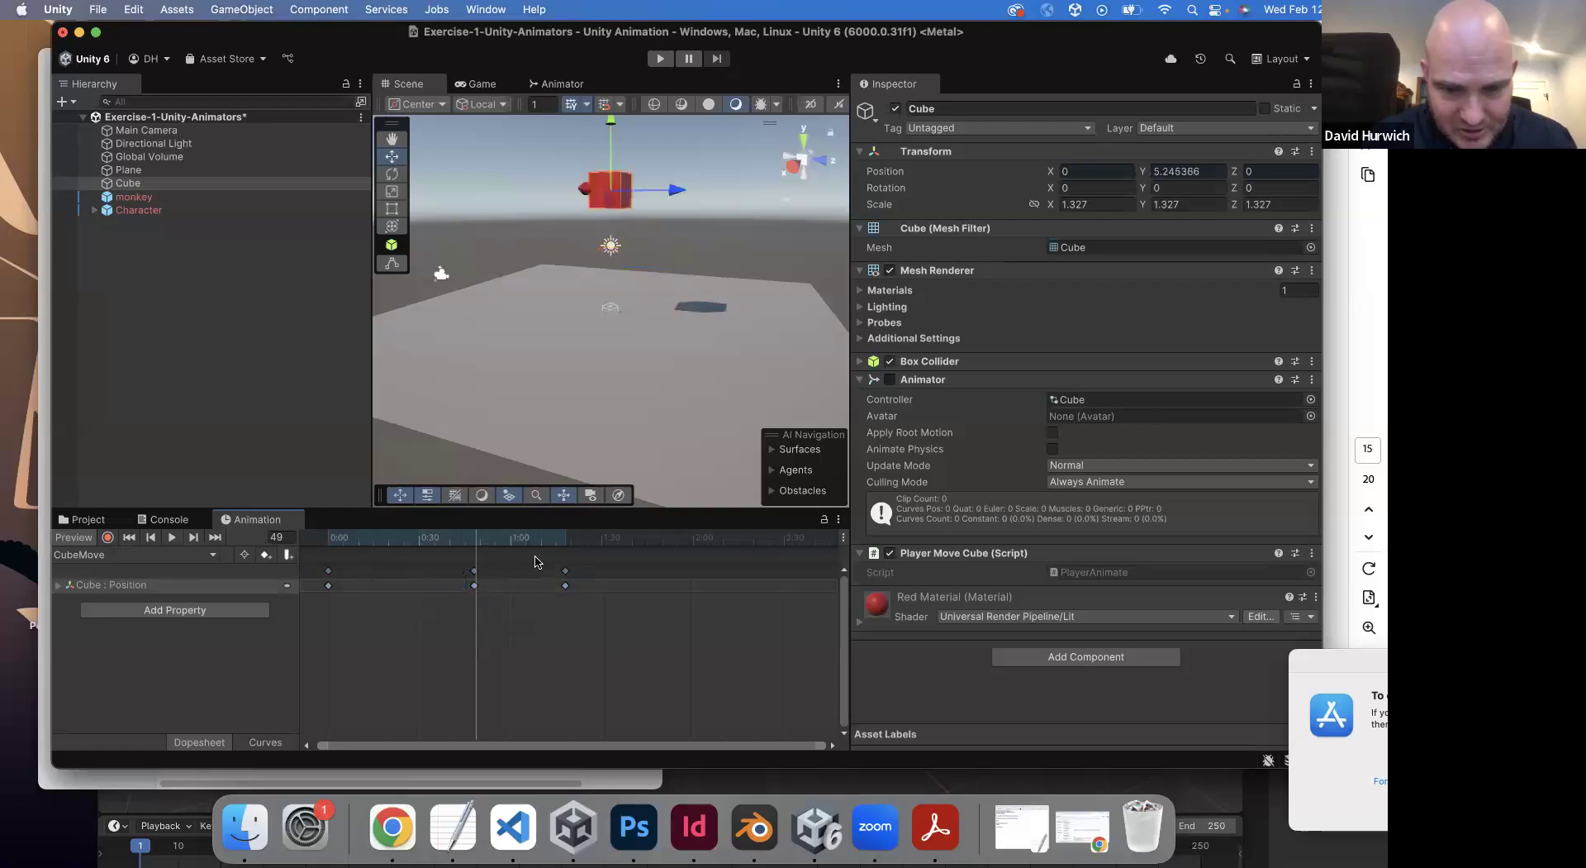
pyautogui.click(566, 586)
pyautogui.moveTo(566, 588); pyautogui.dragTo(622, 601)
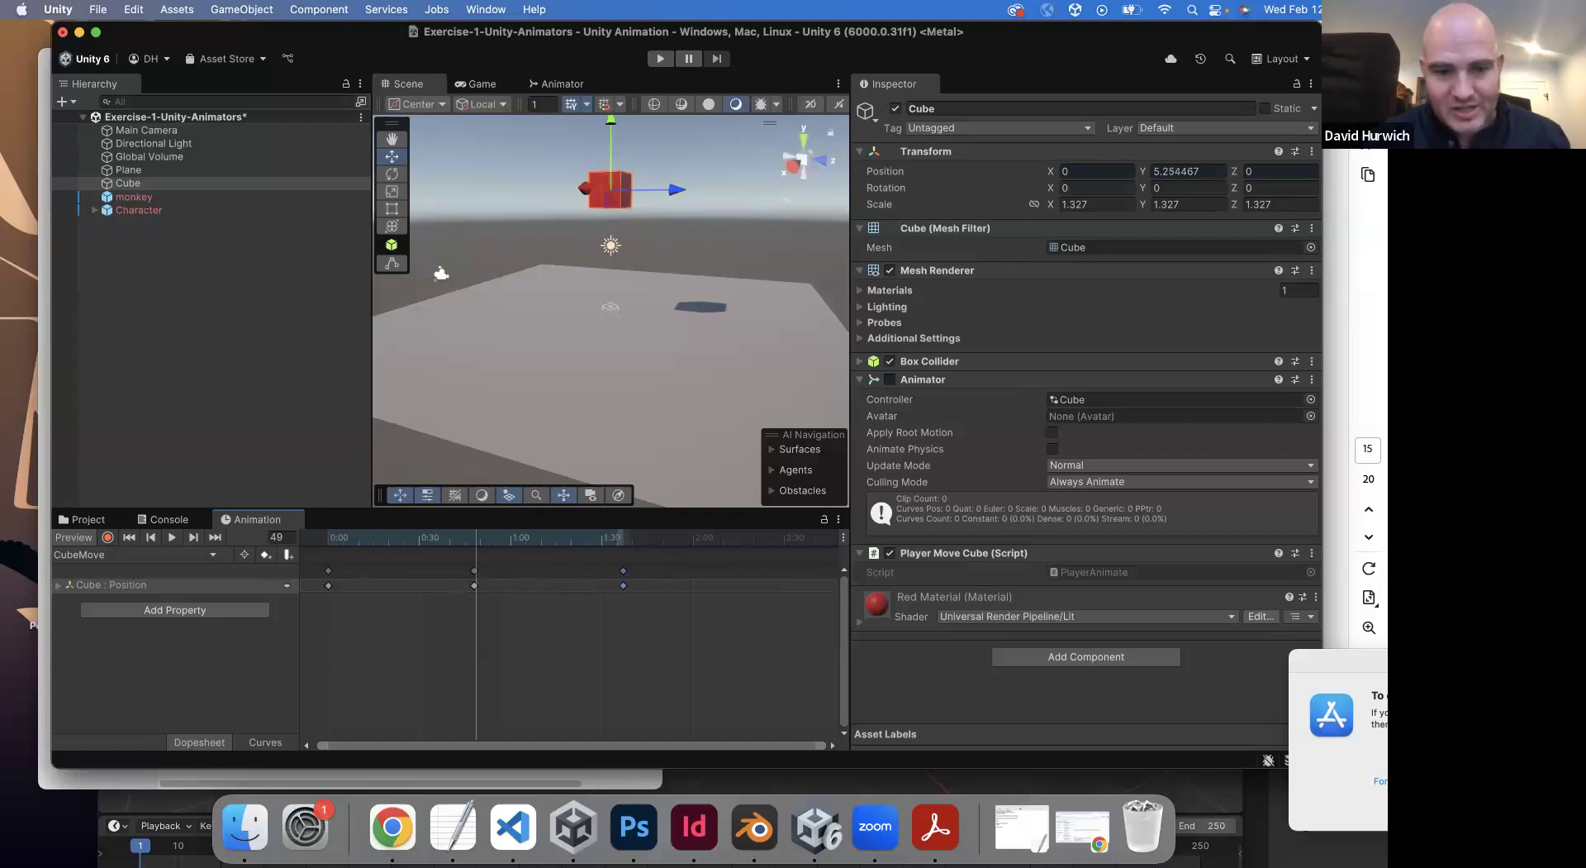
# - Switch to the TextEdit notes and add the line "Speed = distance / time" below "Animate objects"
pyautogui.click(453, 826)
pyautogui.press('Return')
pyautogui.write('speed = dis')
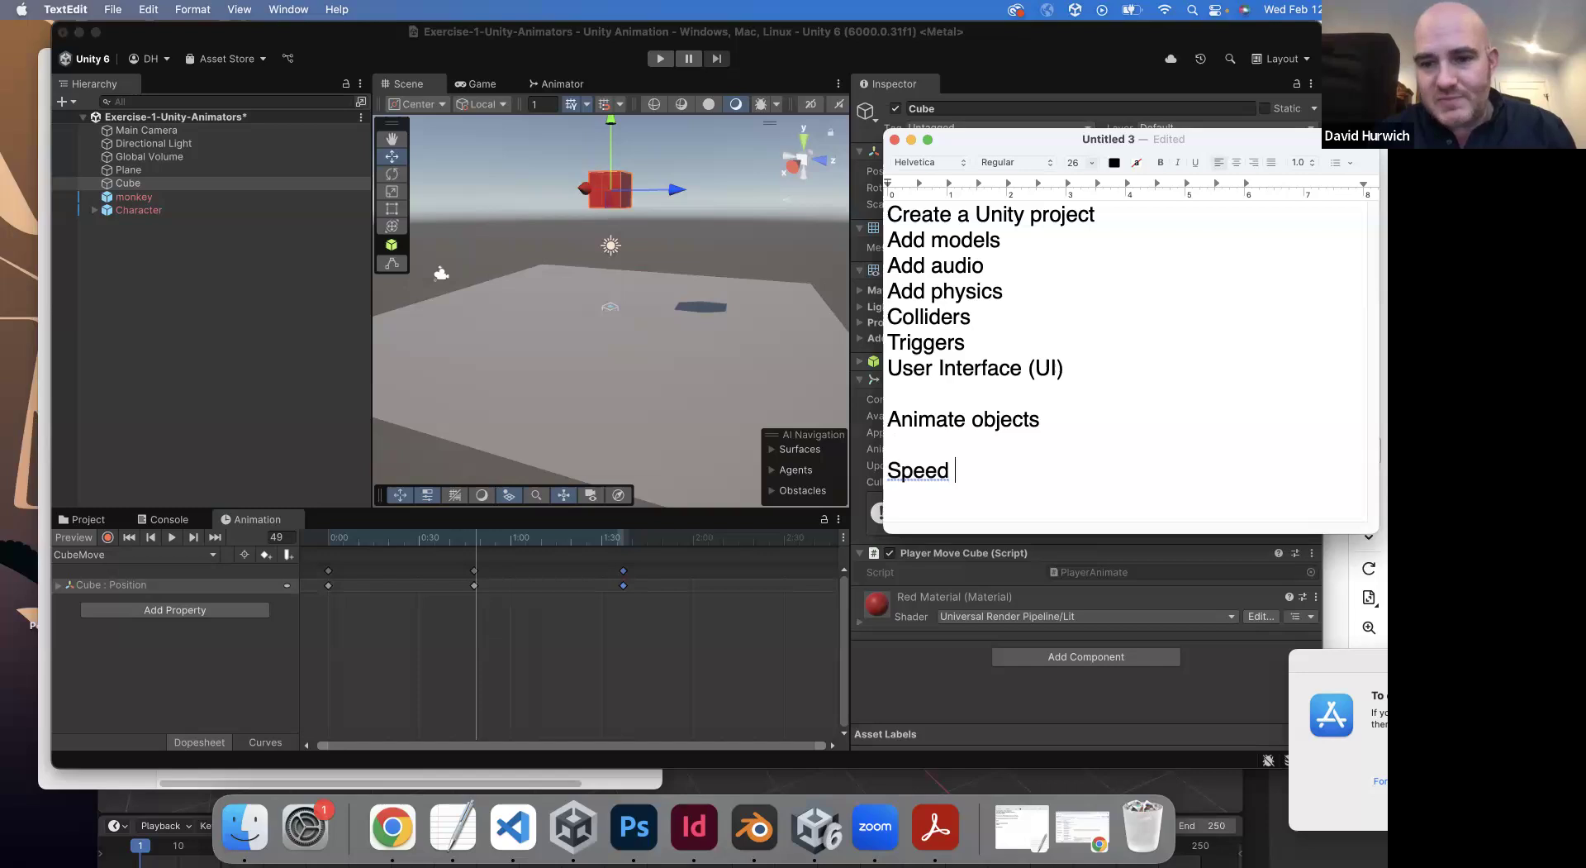
pyautogui.write('tance / time')
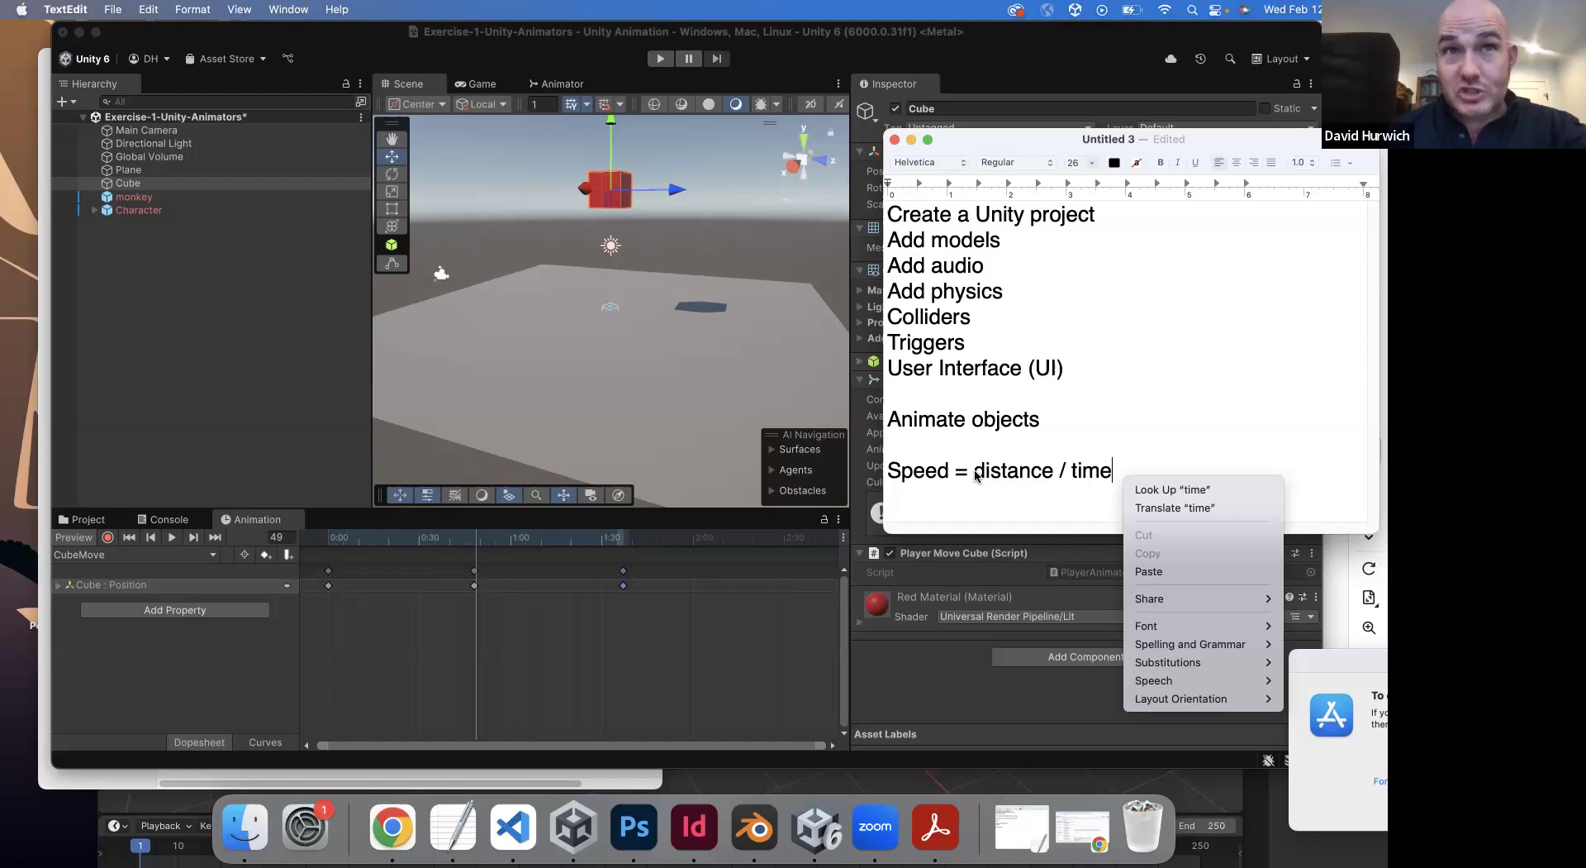
pyautogui.click(1014, 438)
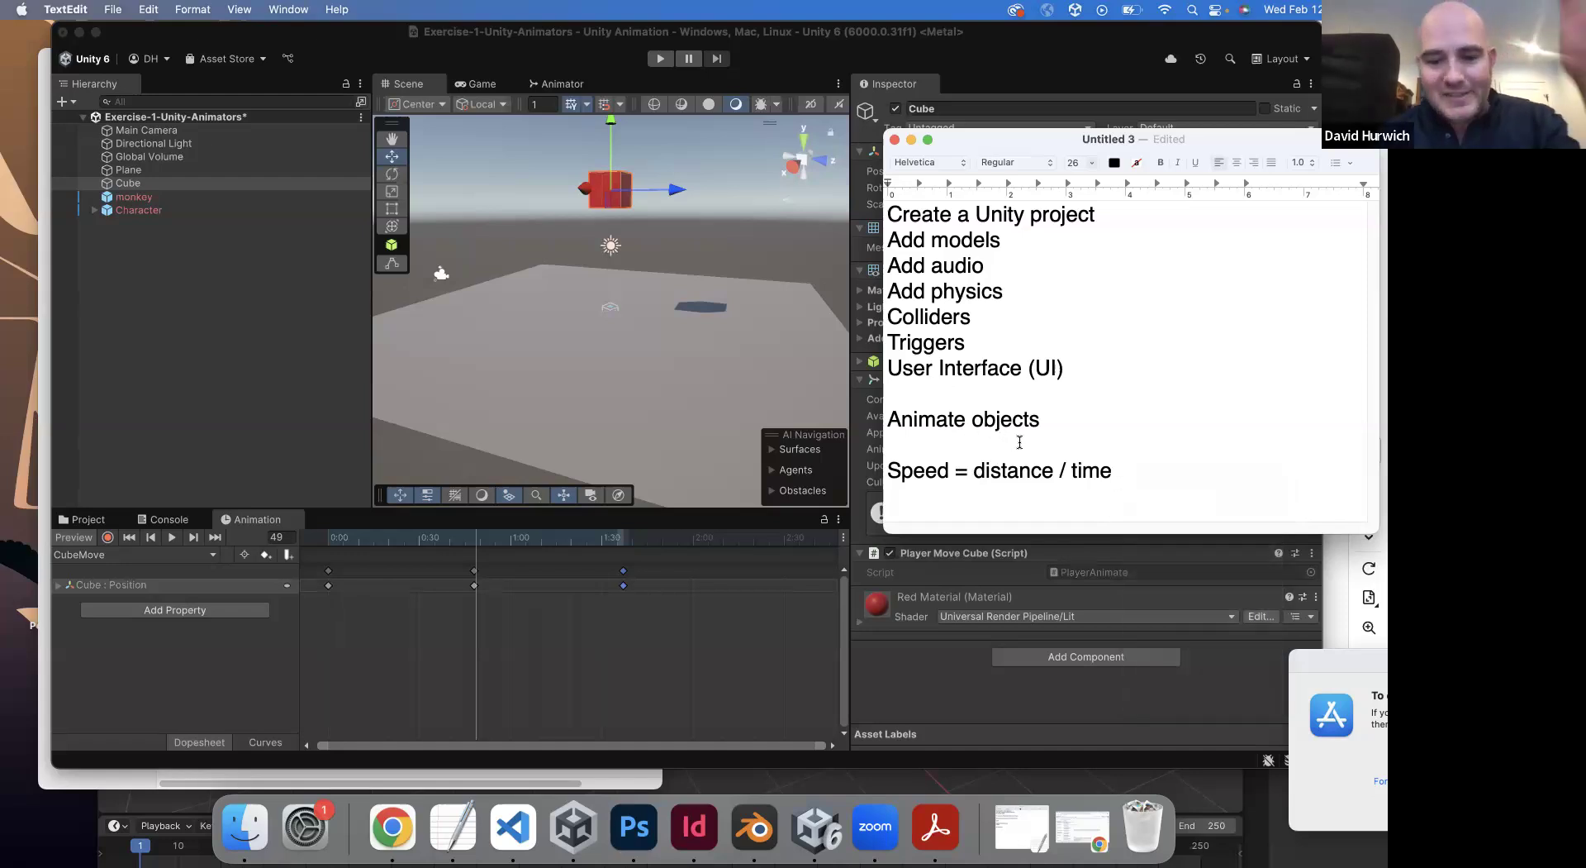
# - Add the example lines "100 miles" and "2 hours" below the speed formula, and change the hours to 4
pyautogui.press('Return')
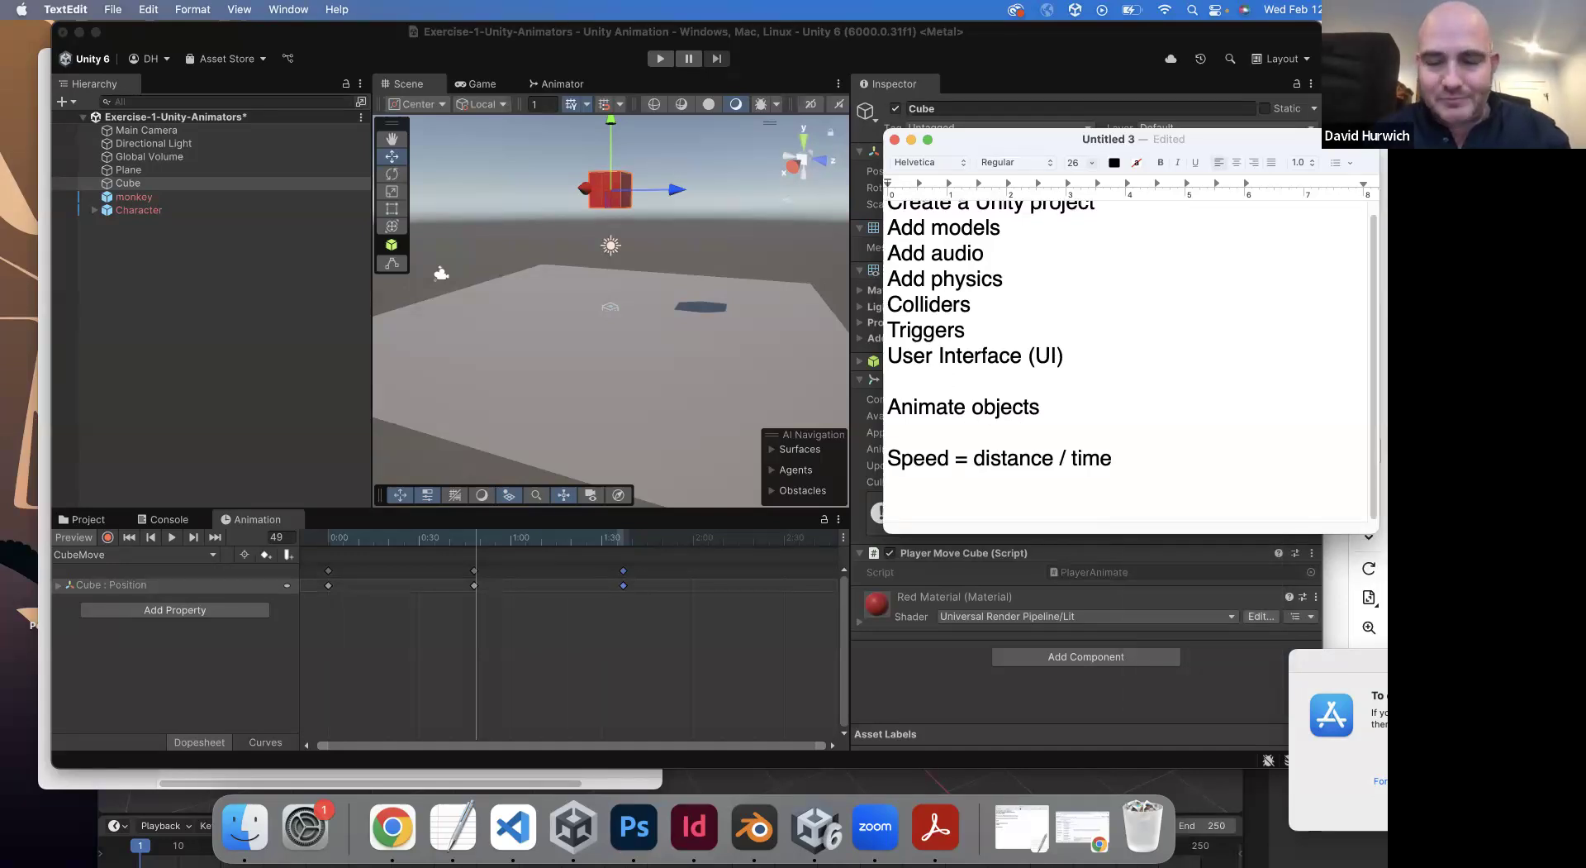
pyautogui.write('1009')
pyautogui.press('BackSpace')
pyautogui.write('m')
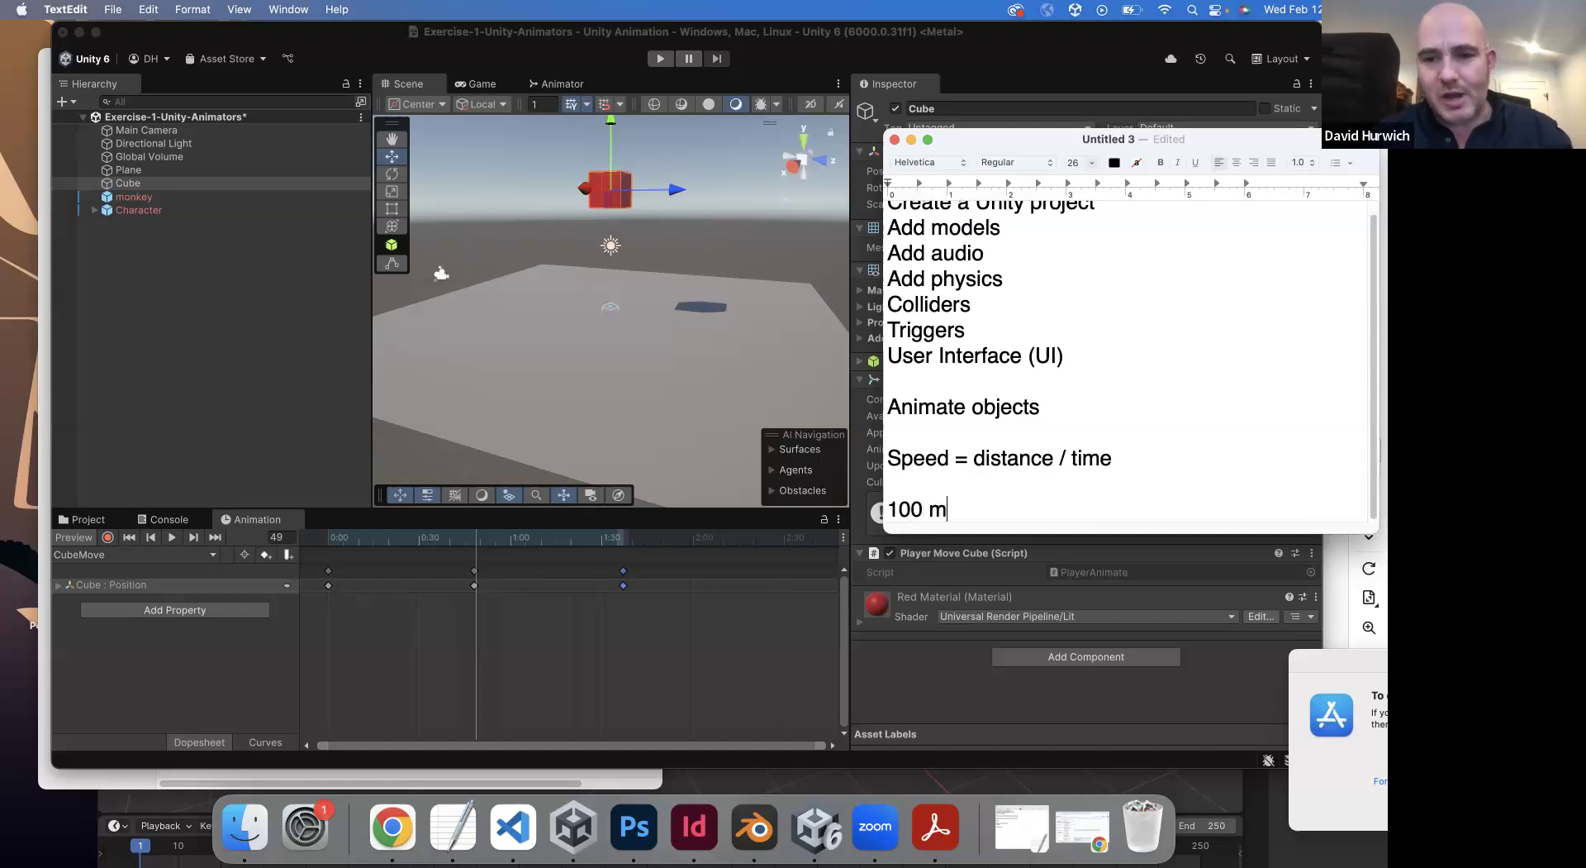
pyautogui.write('iles')
pyautogui.press('Return')
pyautogui.write('2 hours')
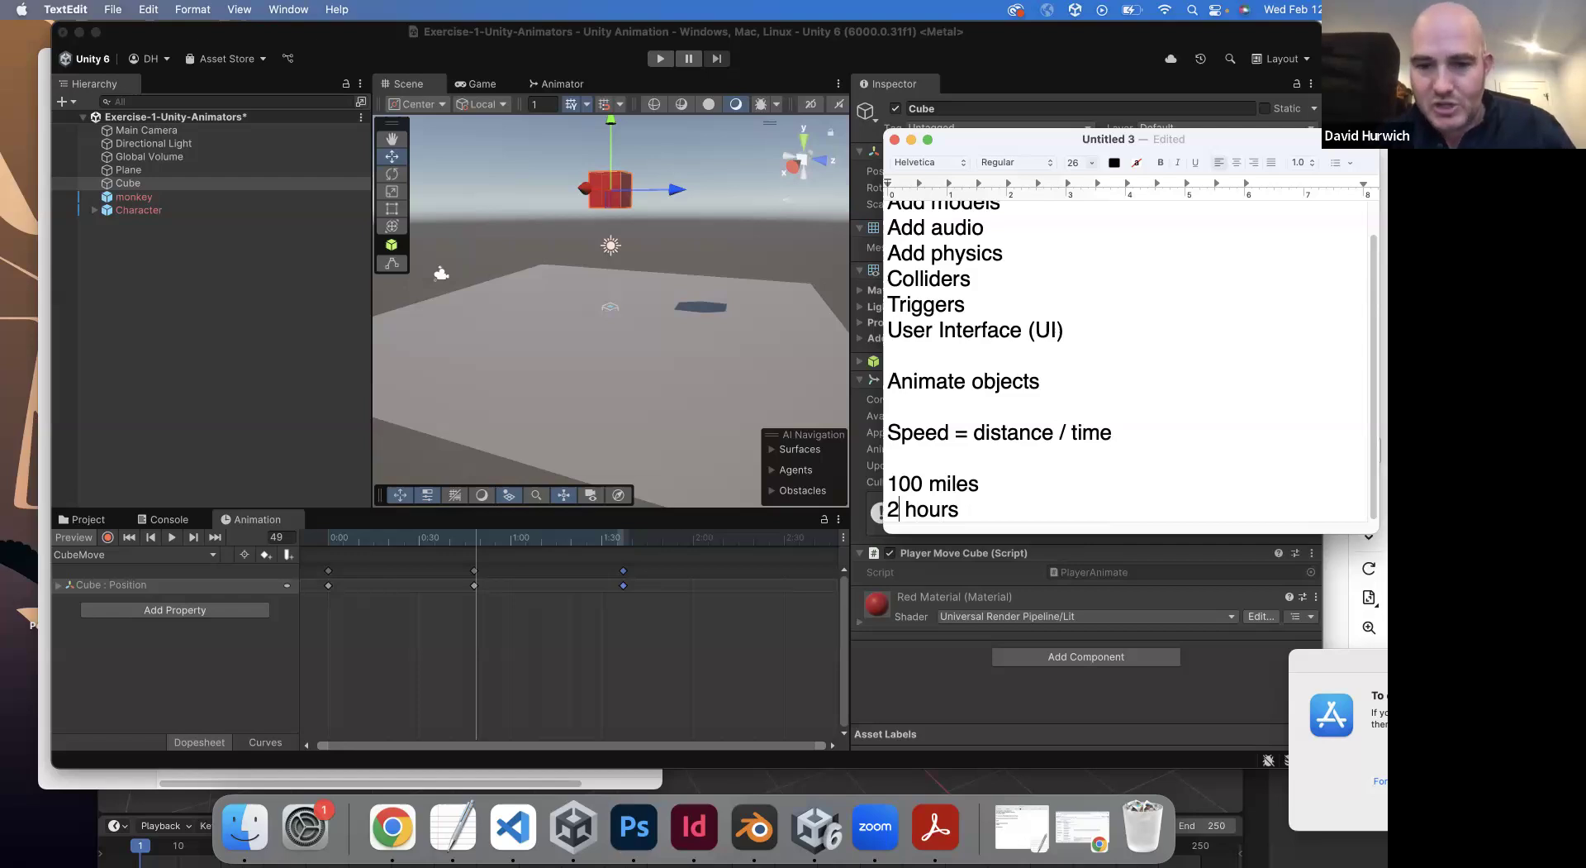
pyautogui.press('BackSpace')
pyautogui.write('4')
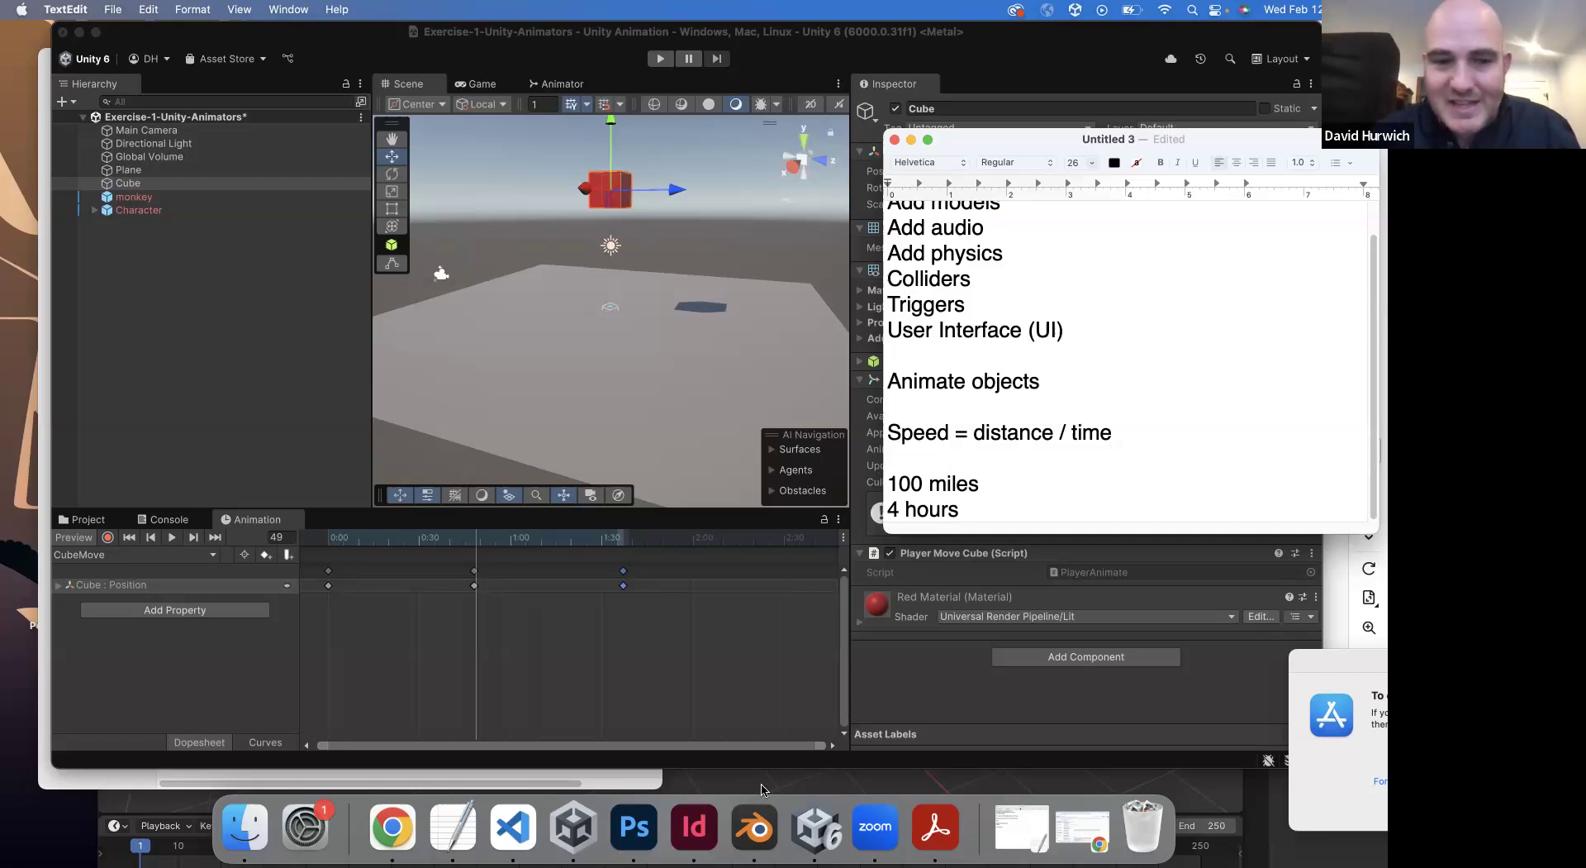
# - Switch back to Unity, move the middle key to about frame 53 and the last to about frame 107, and play the clip
pyautogui.click(474, 585)
pyautogui.click(472, 586)
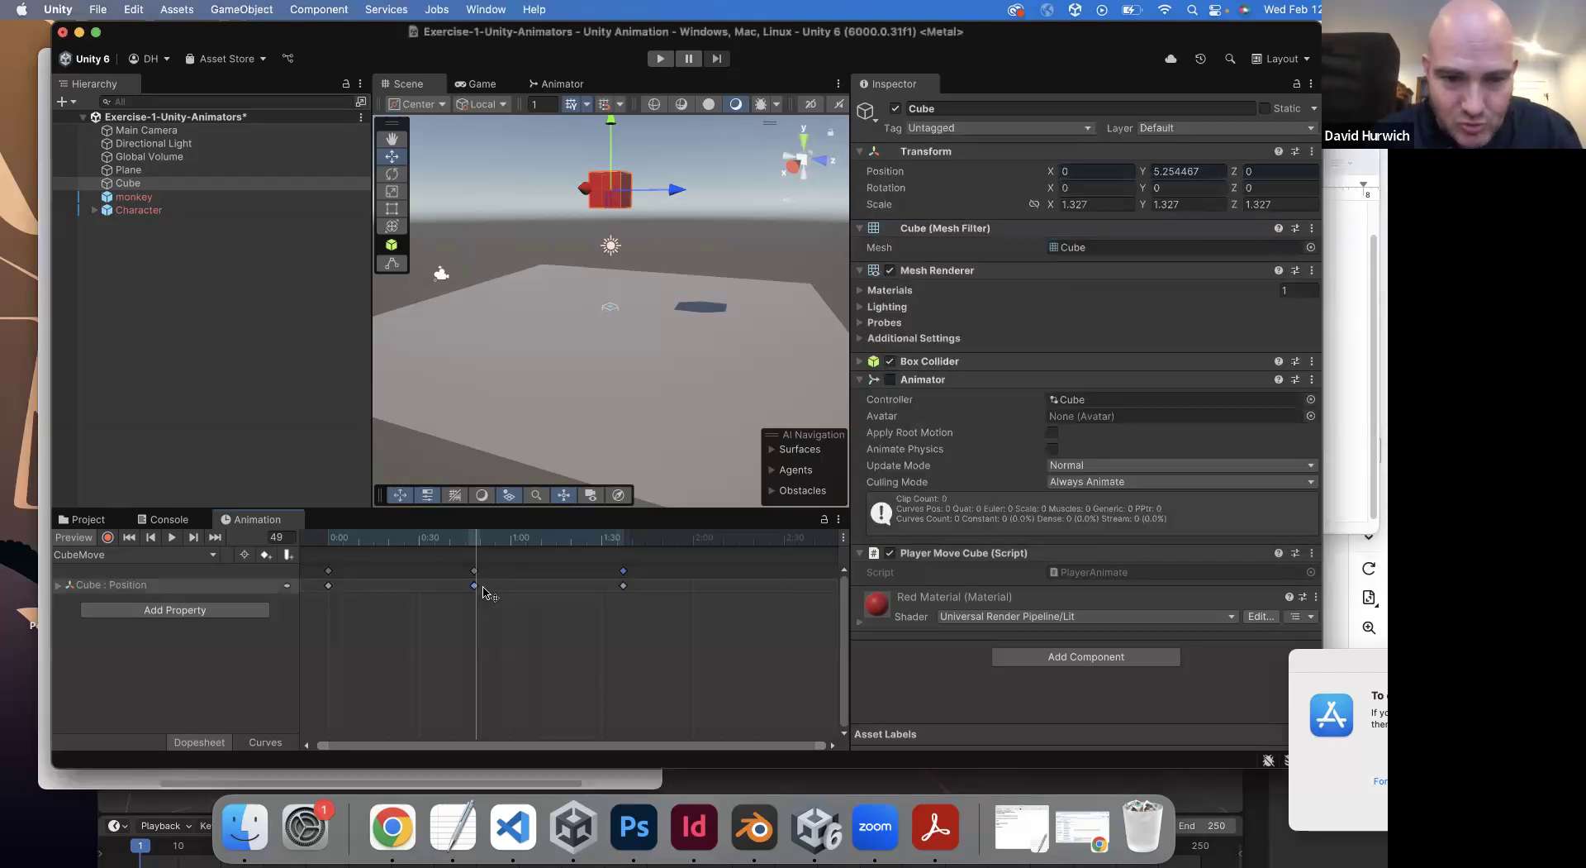
pyautogui.moveTo(476, 586); pyautogui.dragTo(490, 586)
pyautogui.moveTo(623, 585); pyautogui.dragTo(652, 586)
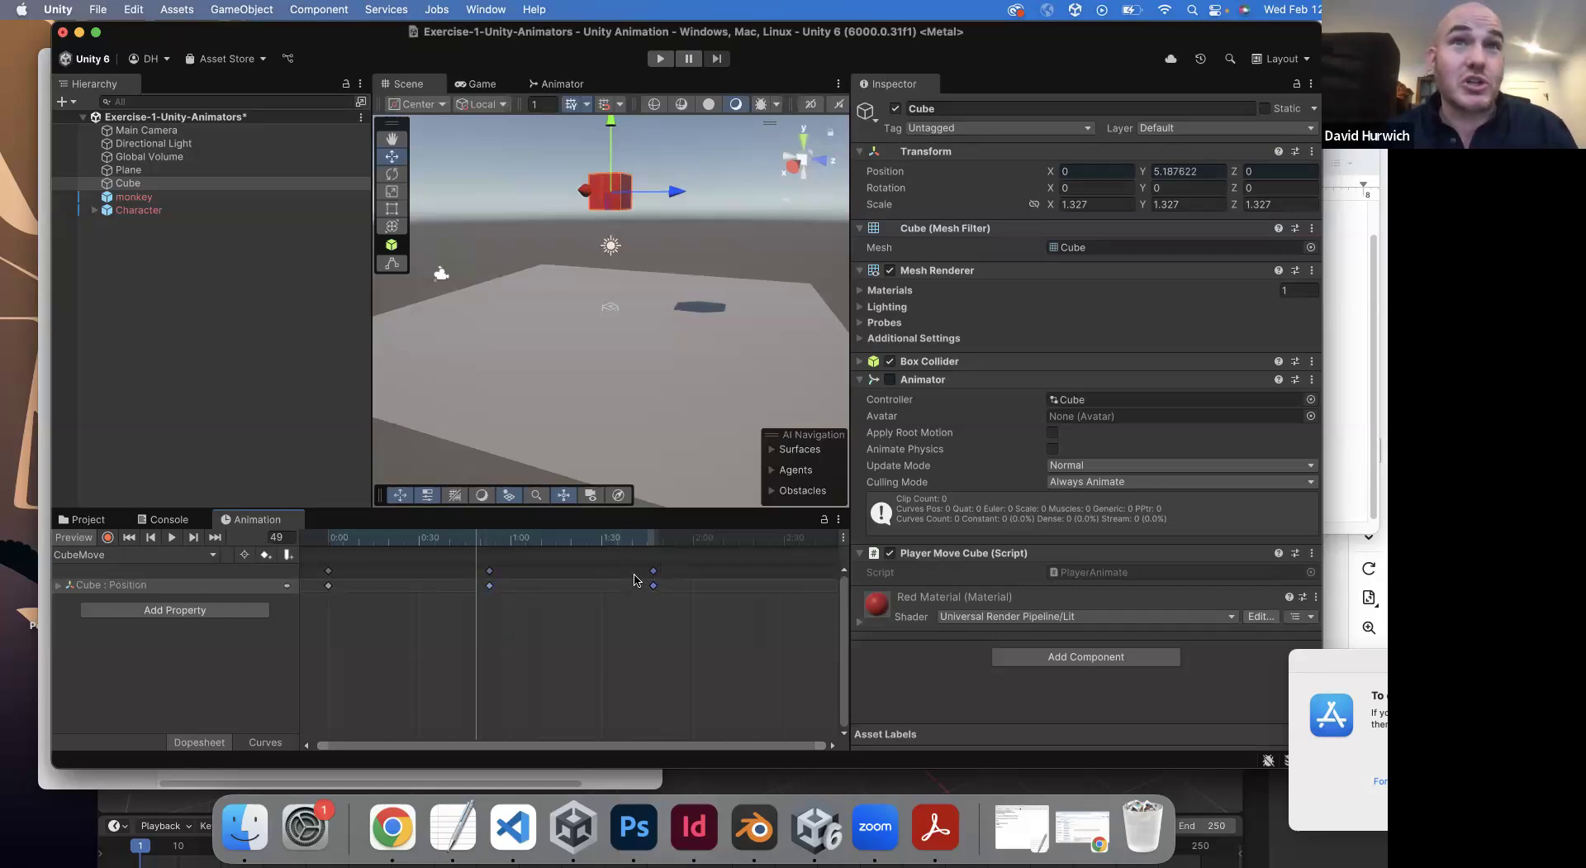
pyautogui.click(306, 540)
pyautogui.press('space')
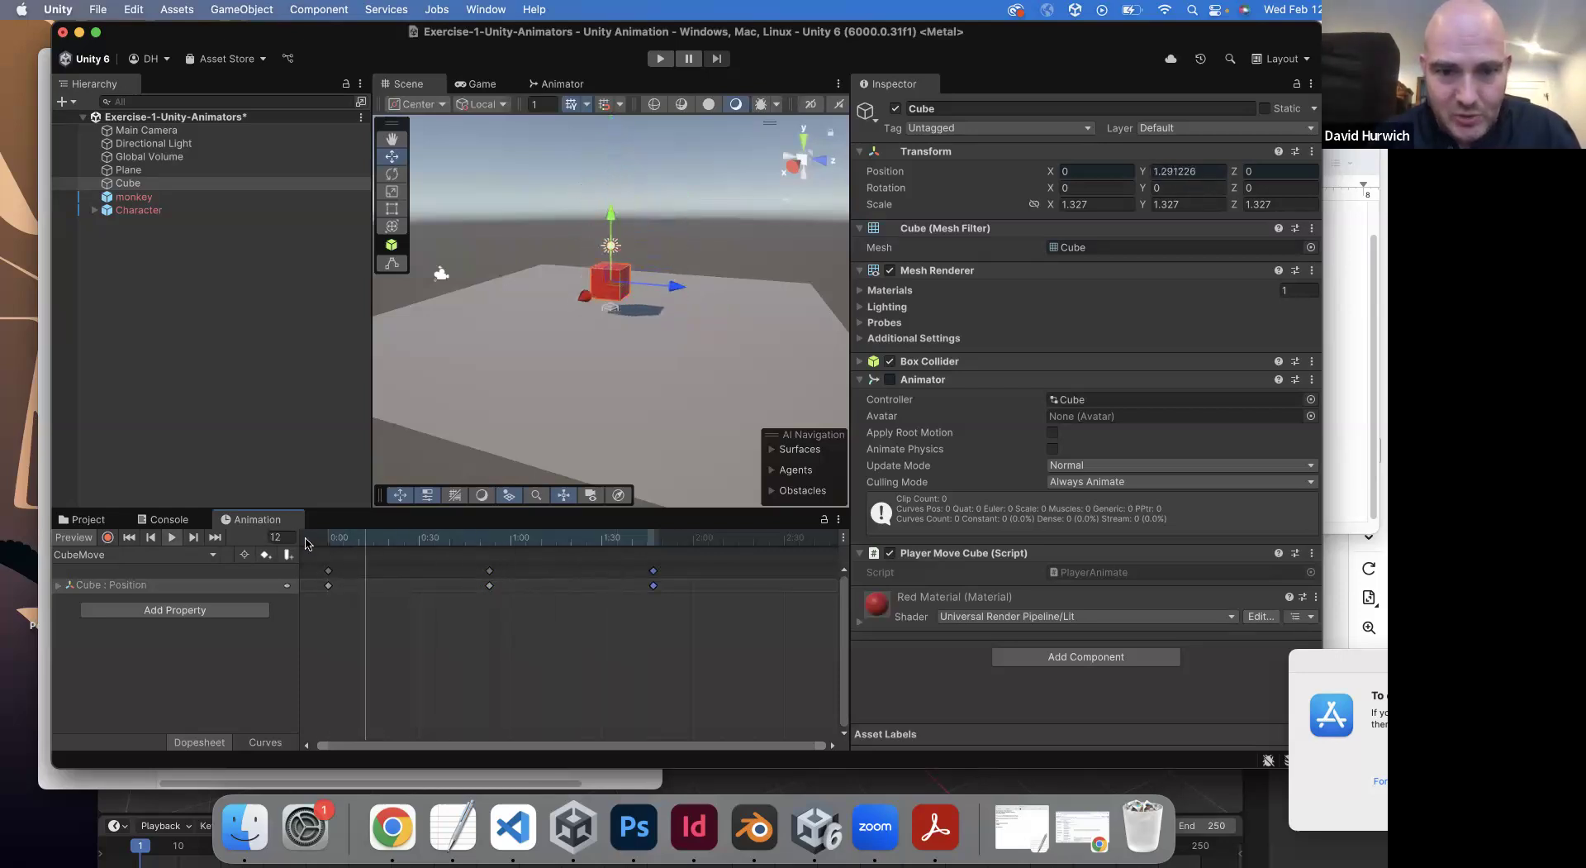
pyautogui.press('space')
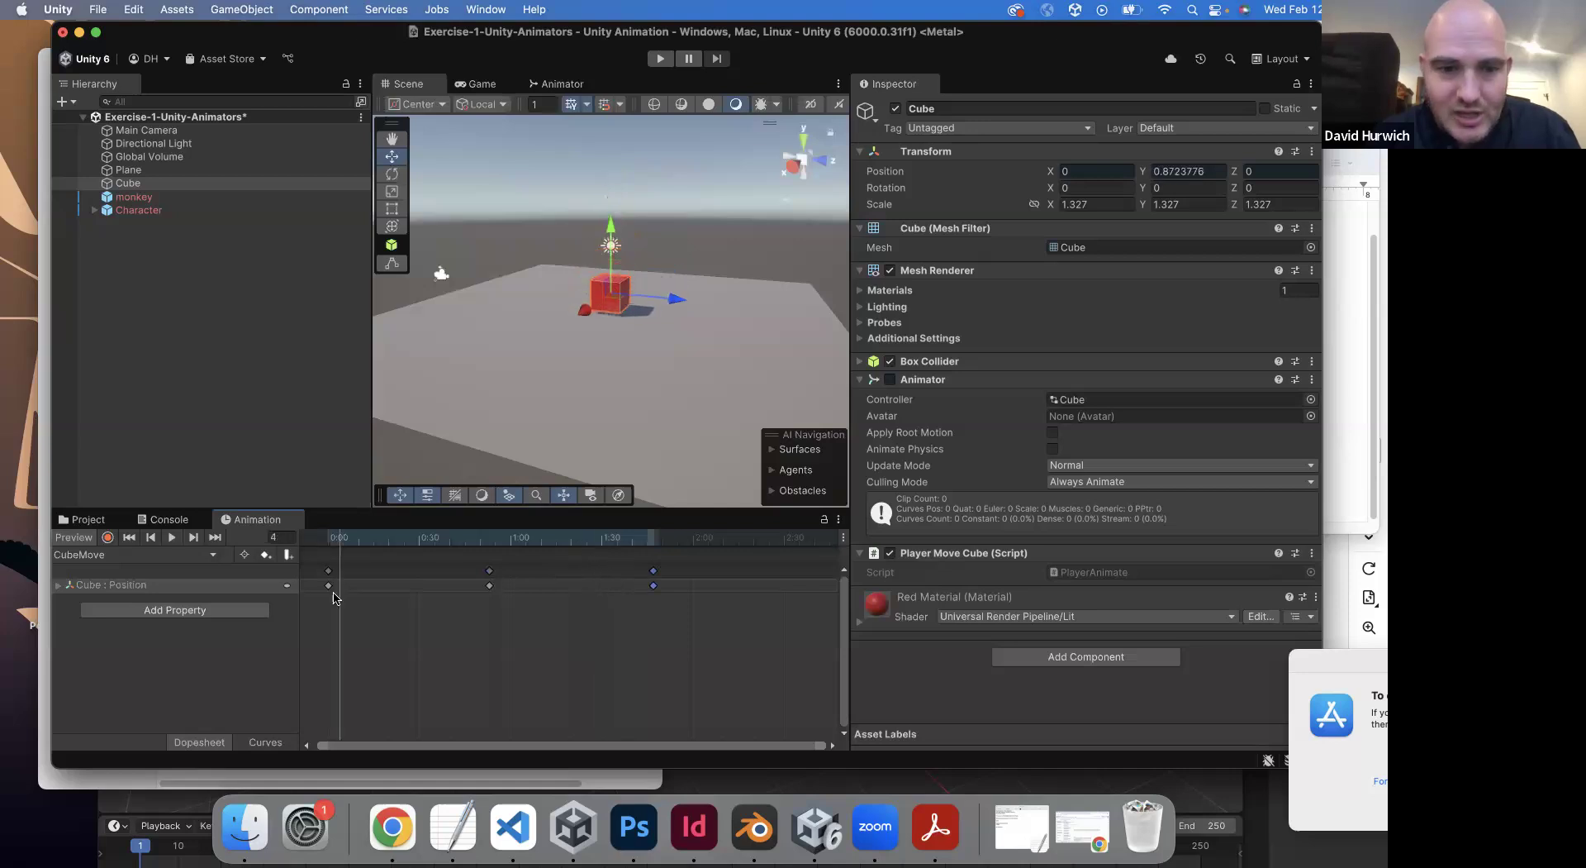
# - Shorten the clip by moving the middle position key to about frame 31 and the last one to frame 60
pyautogui.moveTo(490, 589); pyautogui.dragTo(422, 586)
pyautogui.moveTo(654, 586); pyautogui.dragTo(510, 595)
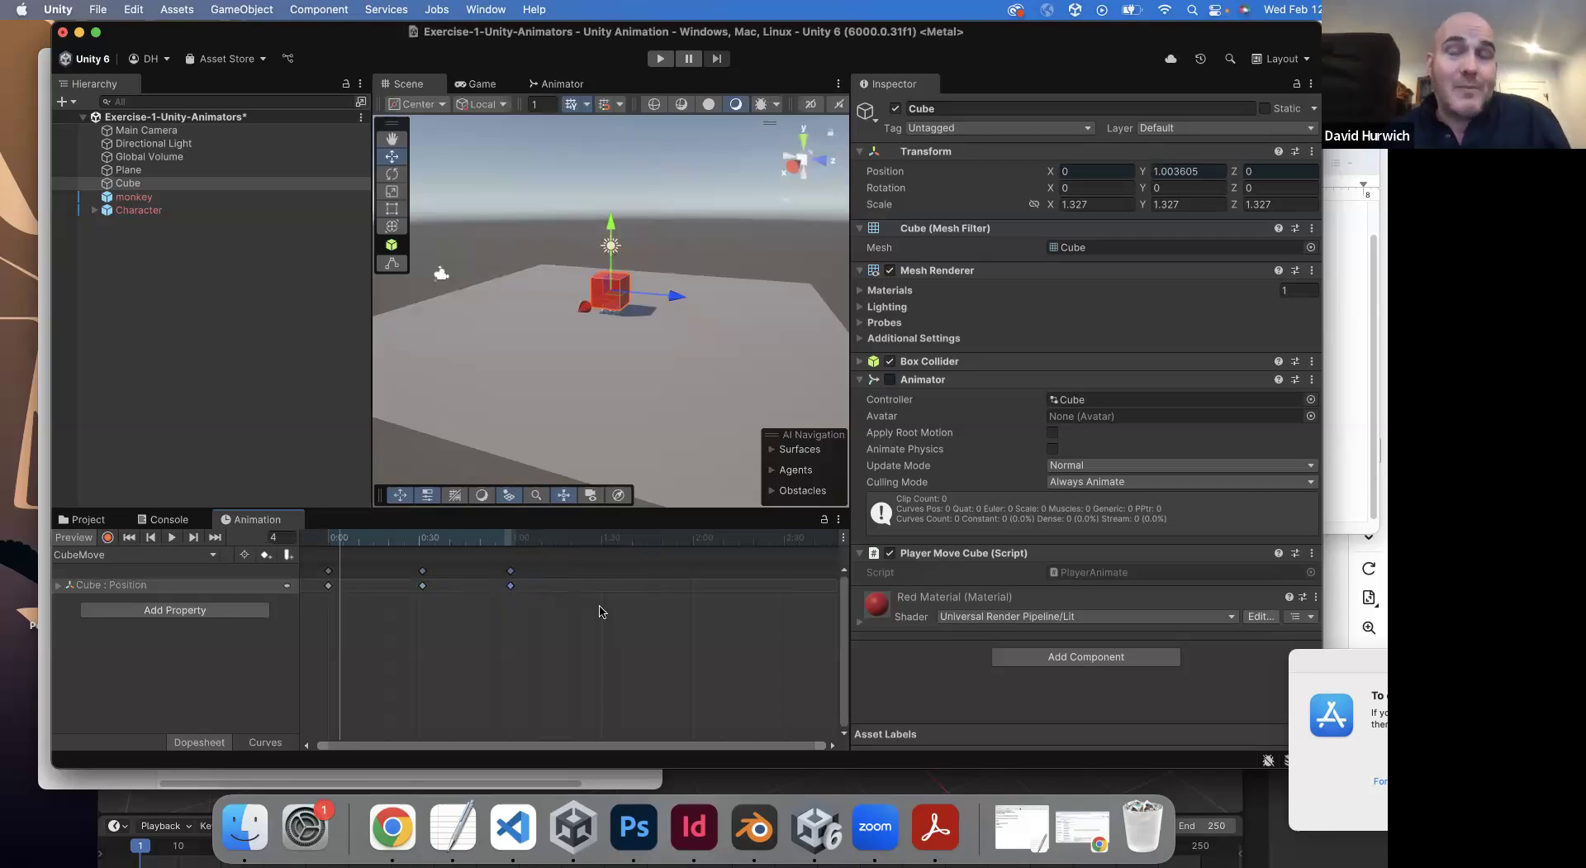
# - Switch to the TextEdit notes and replace the "4 hours" line with "1 hour"
pyautogui.click(453, 826)
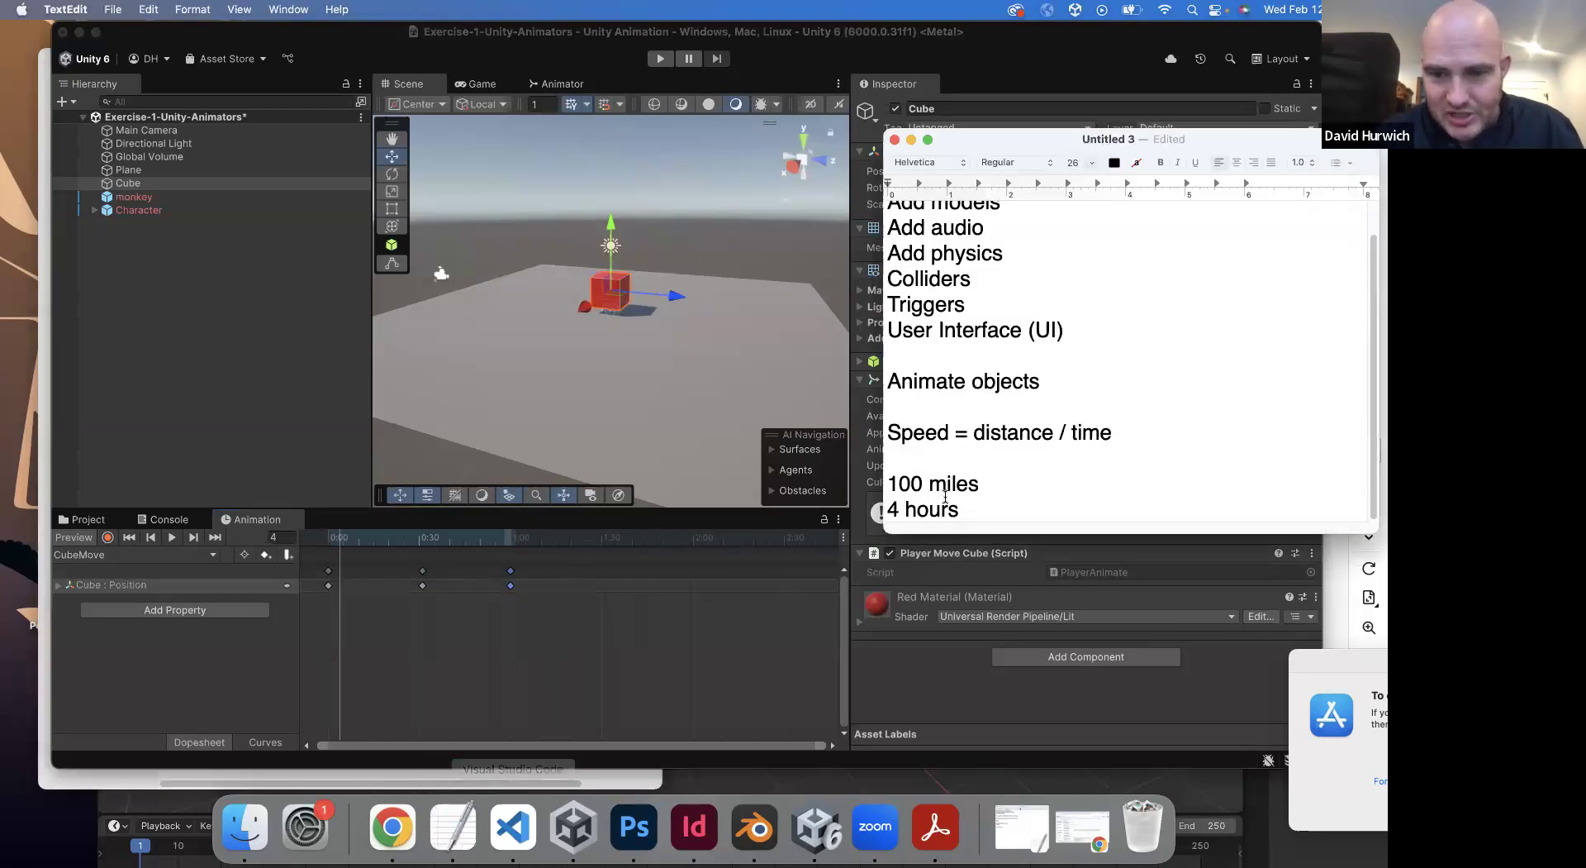
pyautogui.moveTo(961, 509); pyautogui.dragTo(868, 514)
pyautogui.write('2')
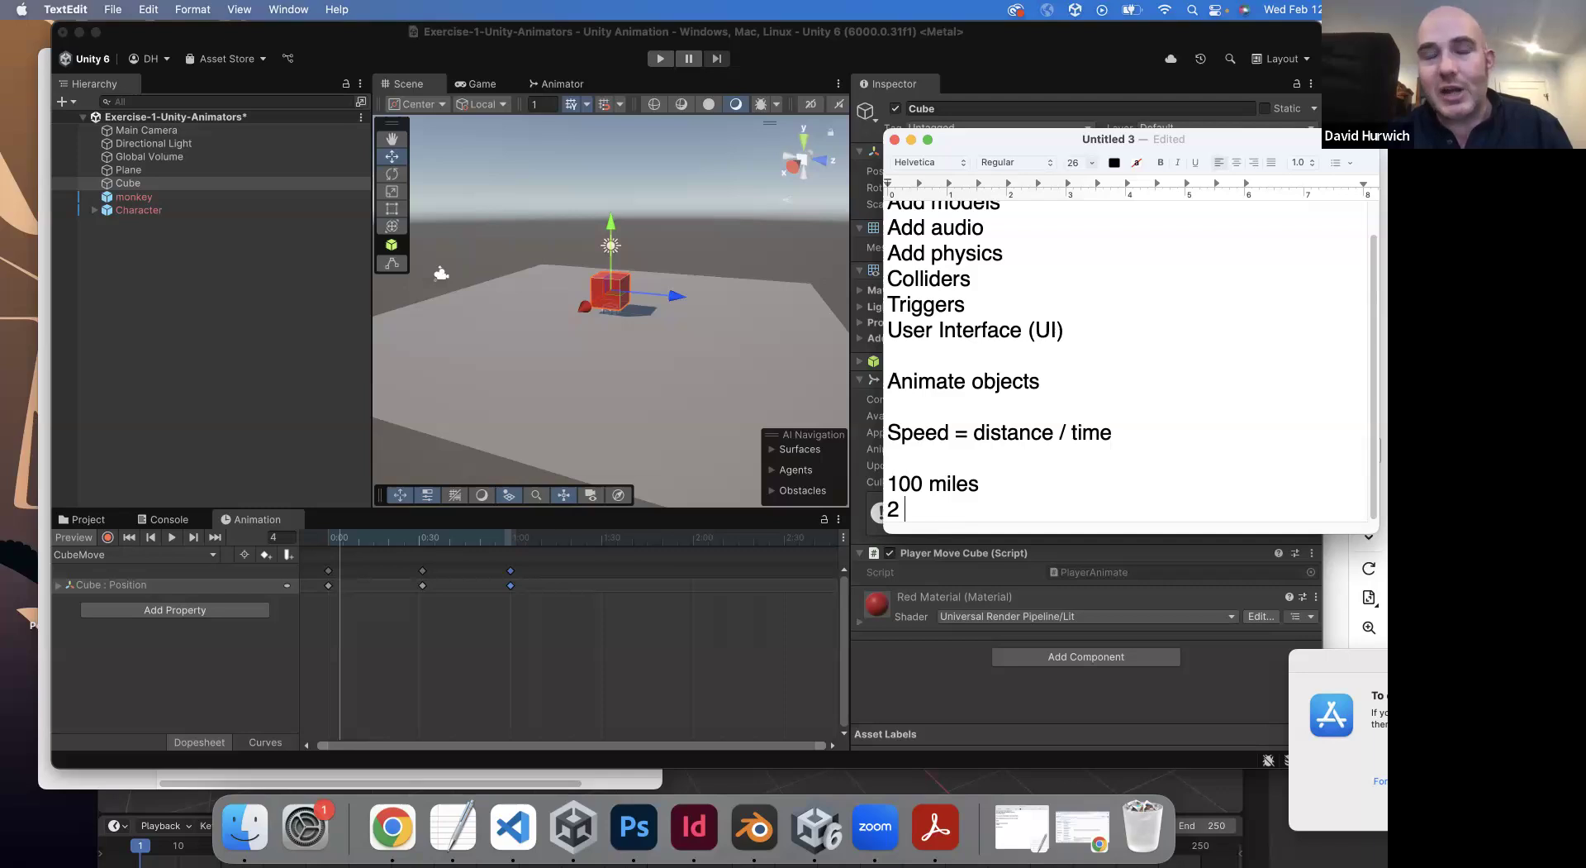
pyautogui.press('BackSpace')
pyautogui.write('1 hour')
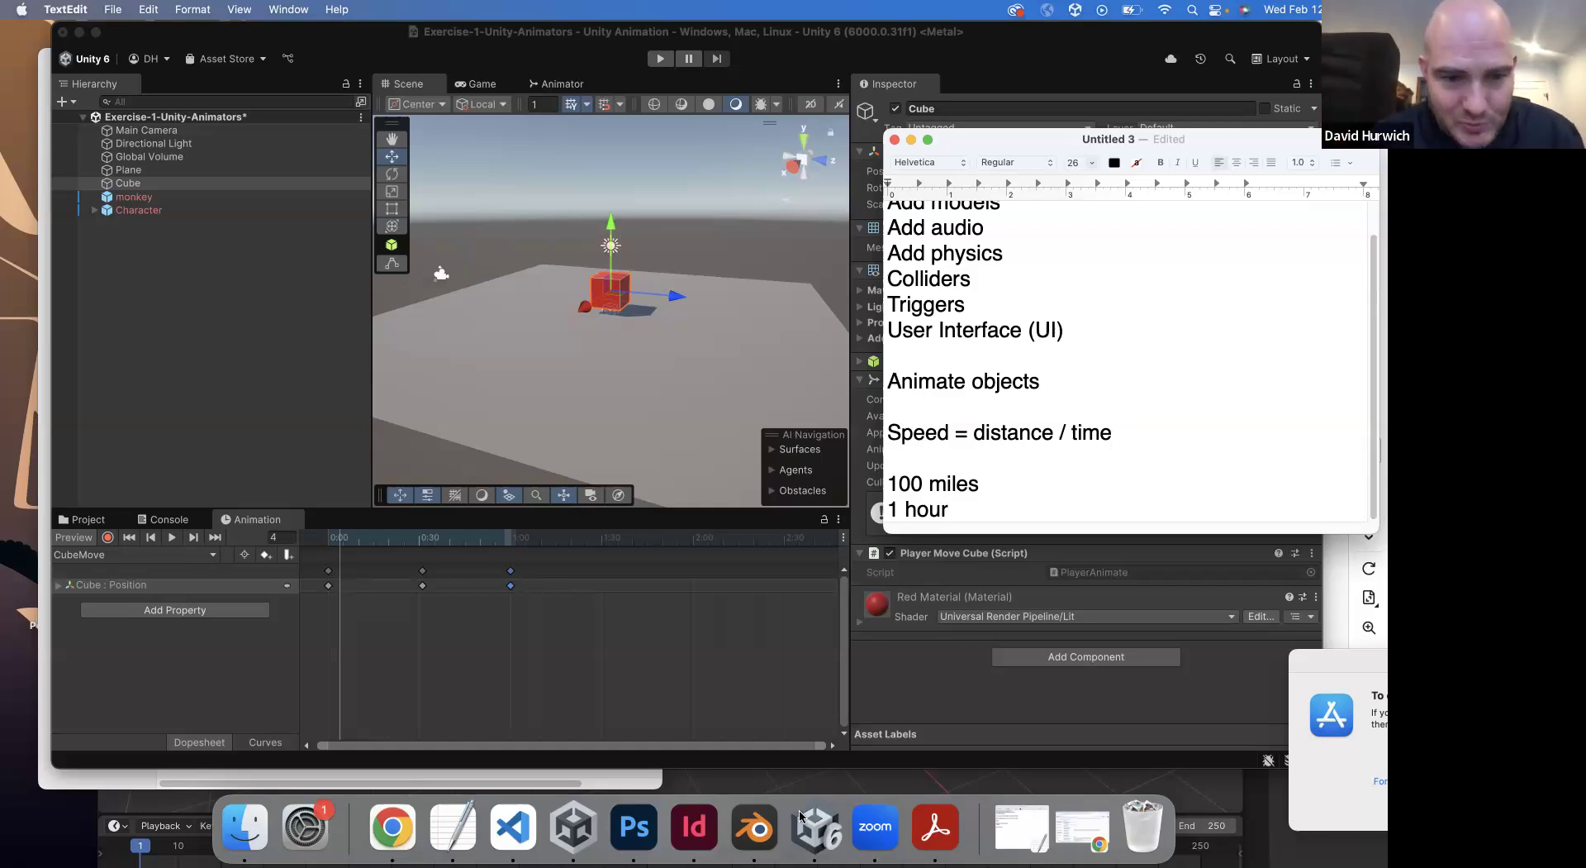
# - Switch back to Unity, play the CubeMove clip, and move its middle key to about frame 43 and last key to about frame 84
pyautogui.click(415, 537)
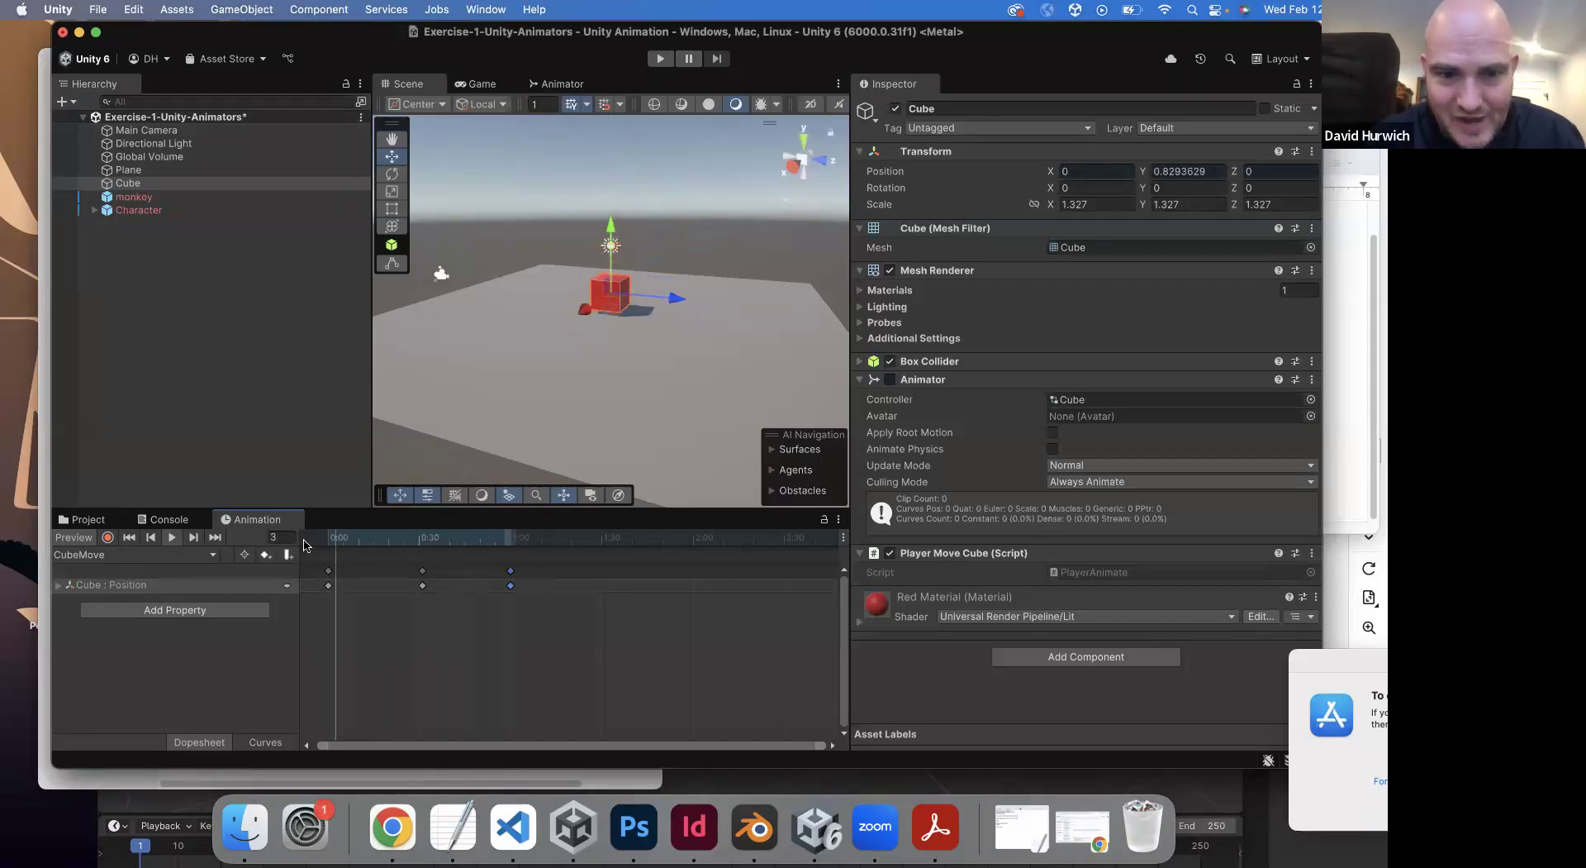
pyautogui.press('space')
pyautogui.moveTo(423, 586); pyautogui.dragTo(588, 592)
pyautogui.click(569, 650)
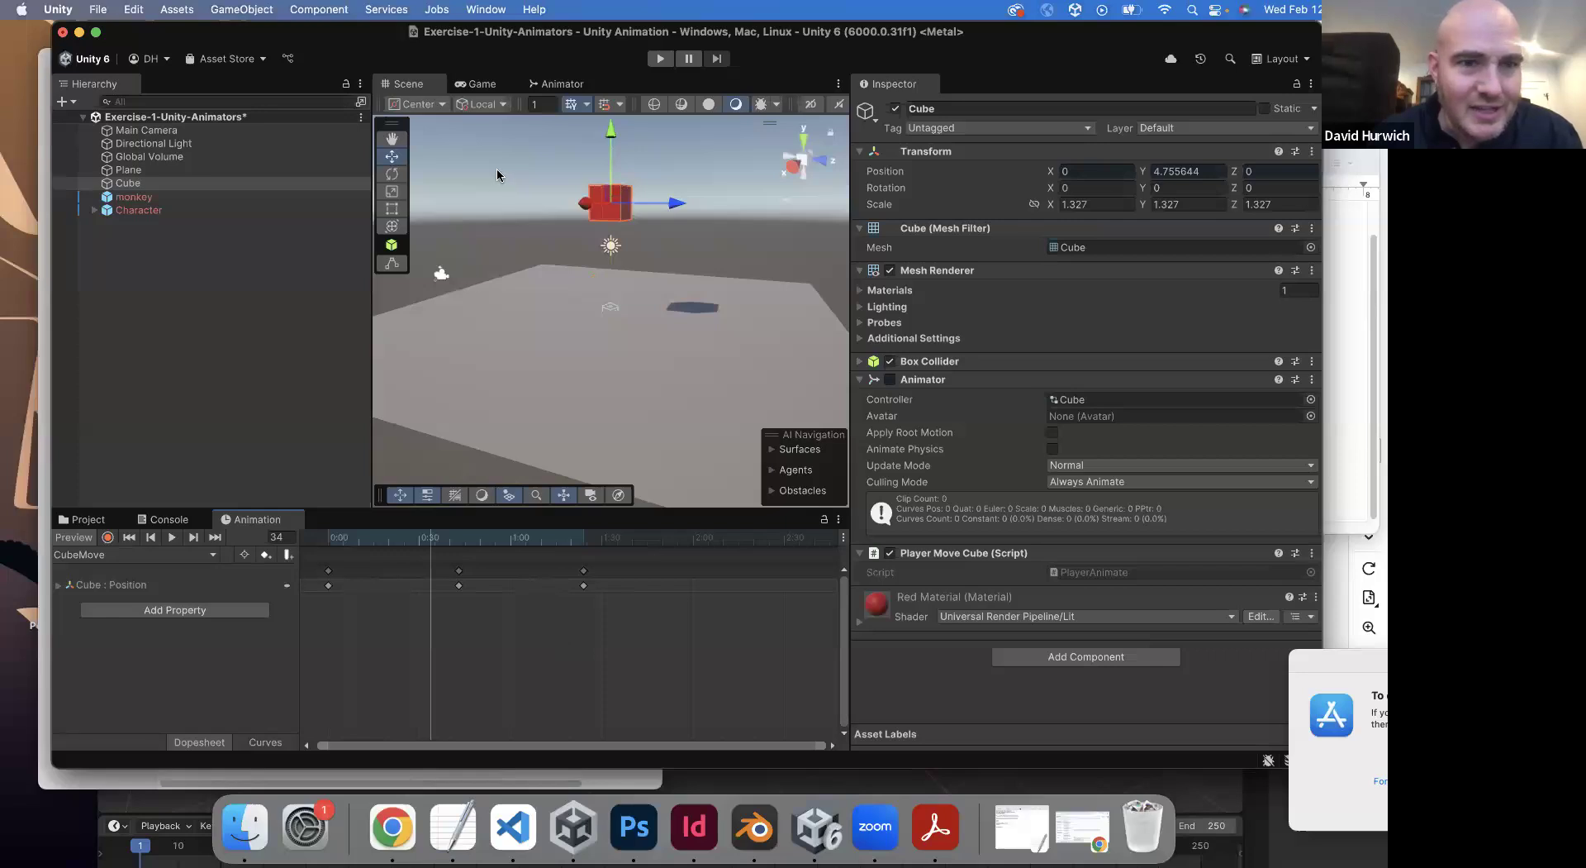
# - Deselect the cube to view the CubeMove animation from the start, and select the cube again
pyautogui.click(489, 147)
pyautogui.click(325, 541)
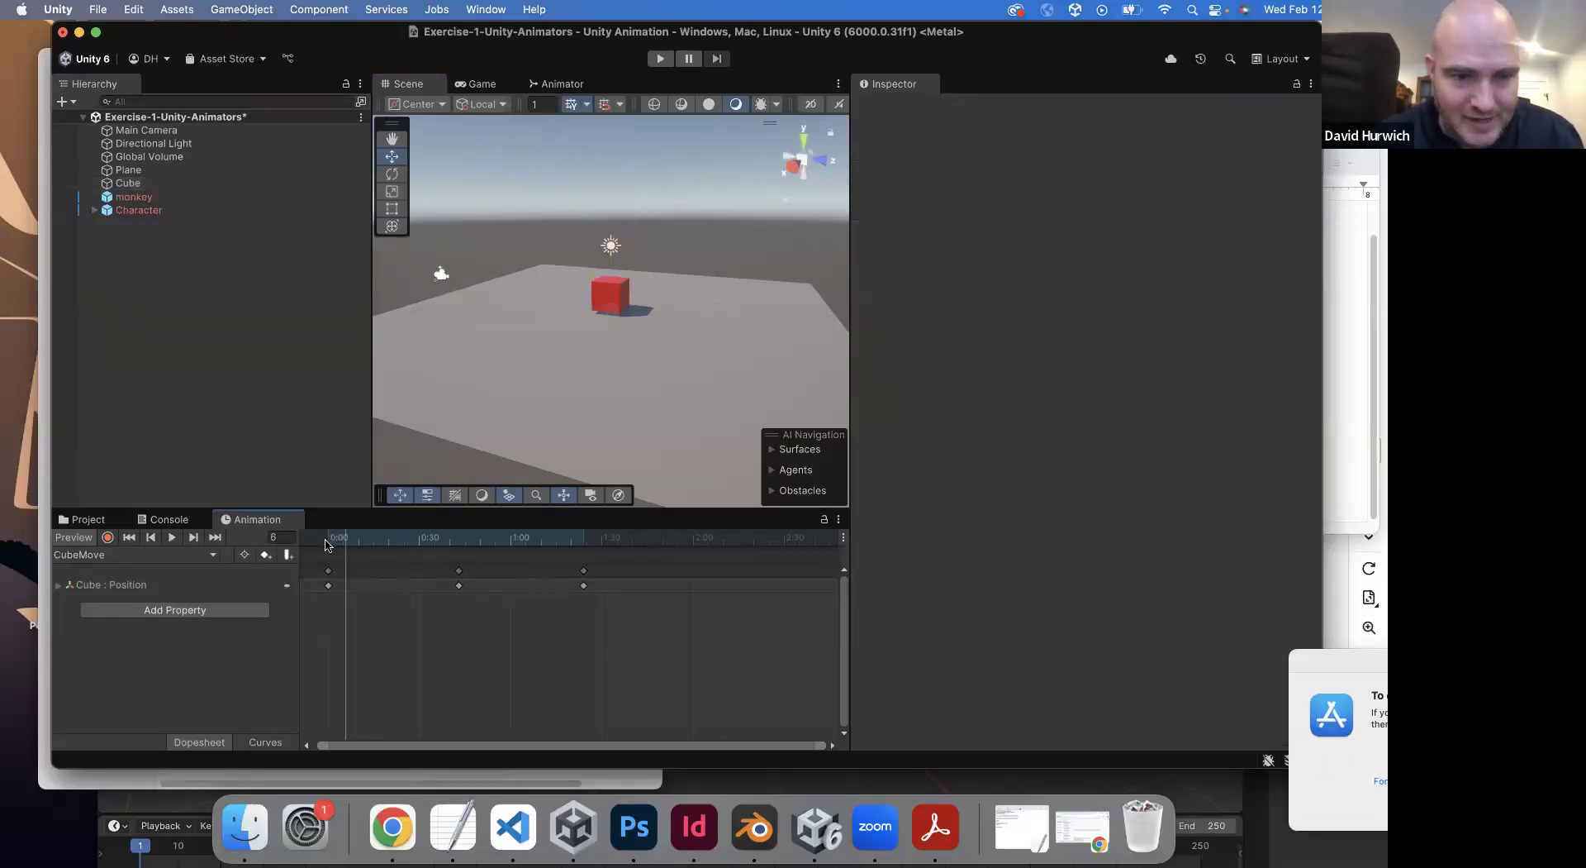
pyautogui.click(616, 304)
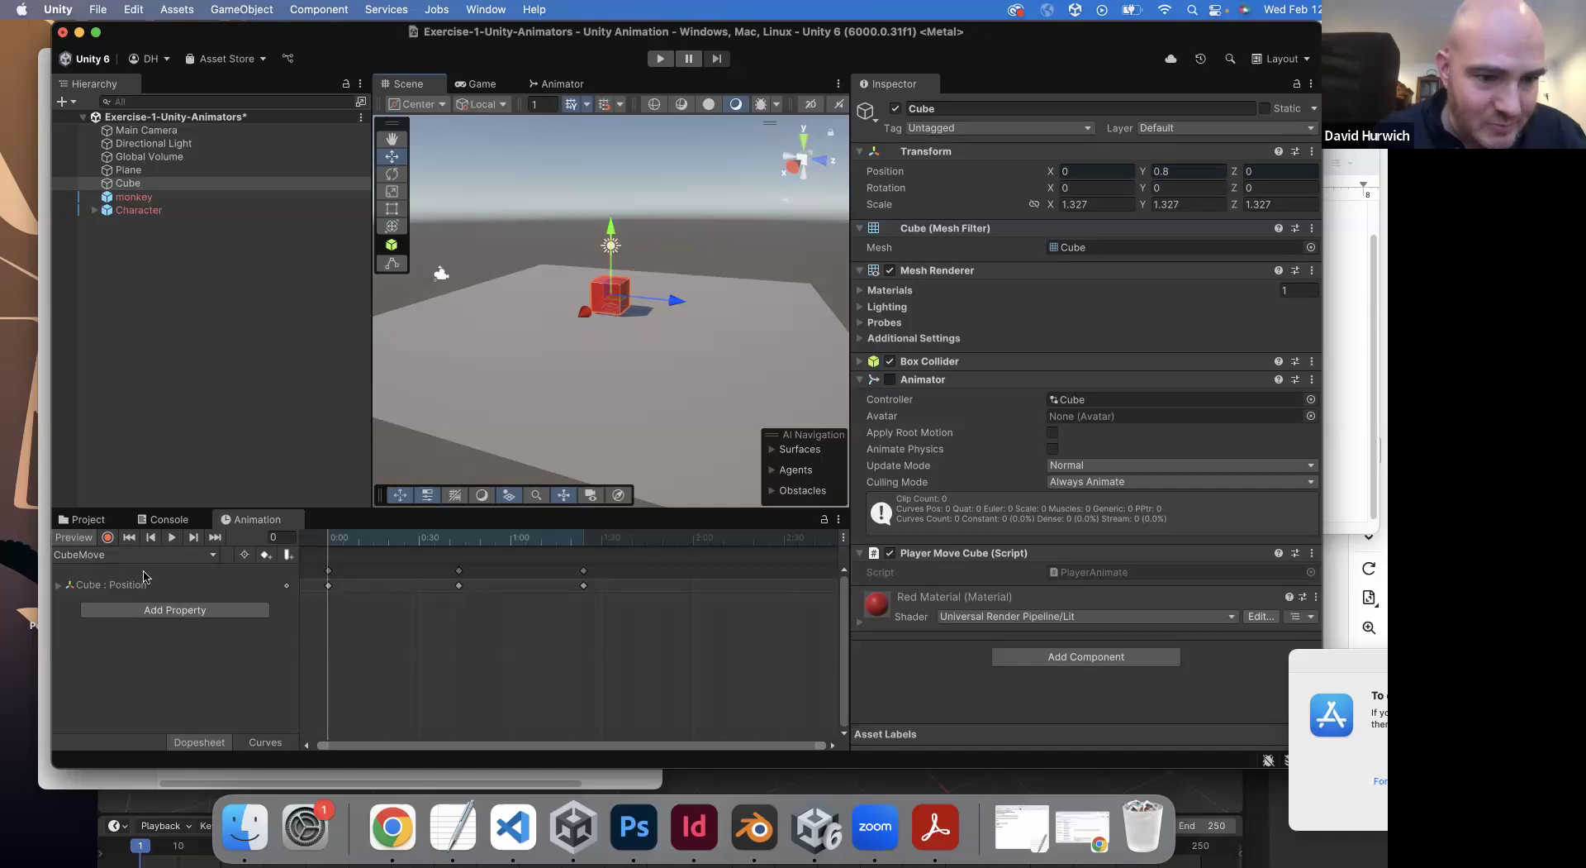
# - Create a new animation clip for the cube named CubeSpin in the Animations folder
pyautogui.click(212, 557)
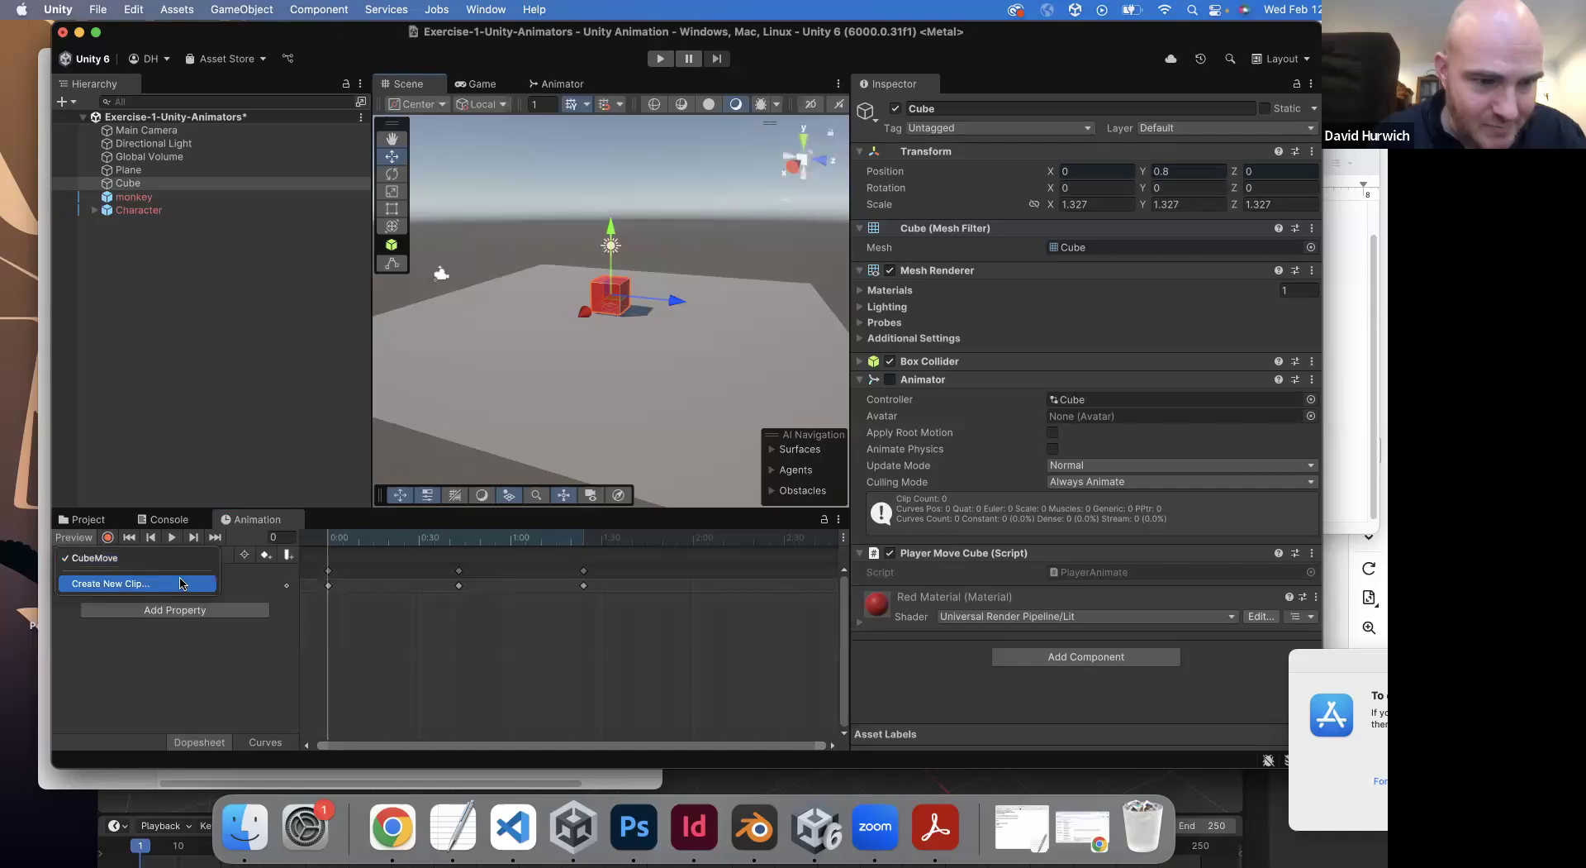
pyautogui.click(185, 584)
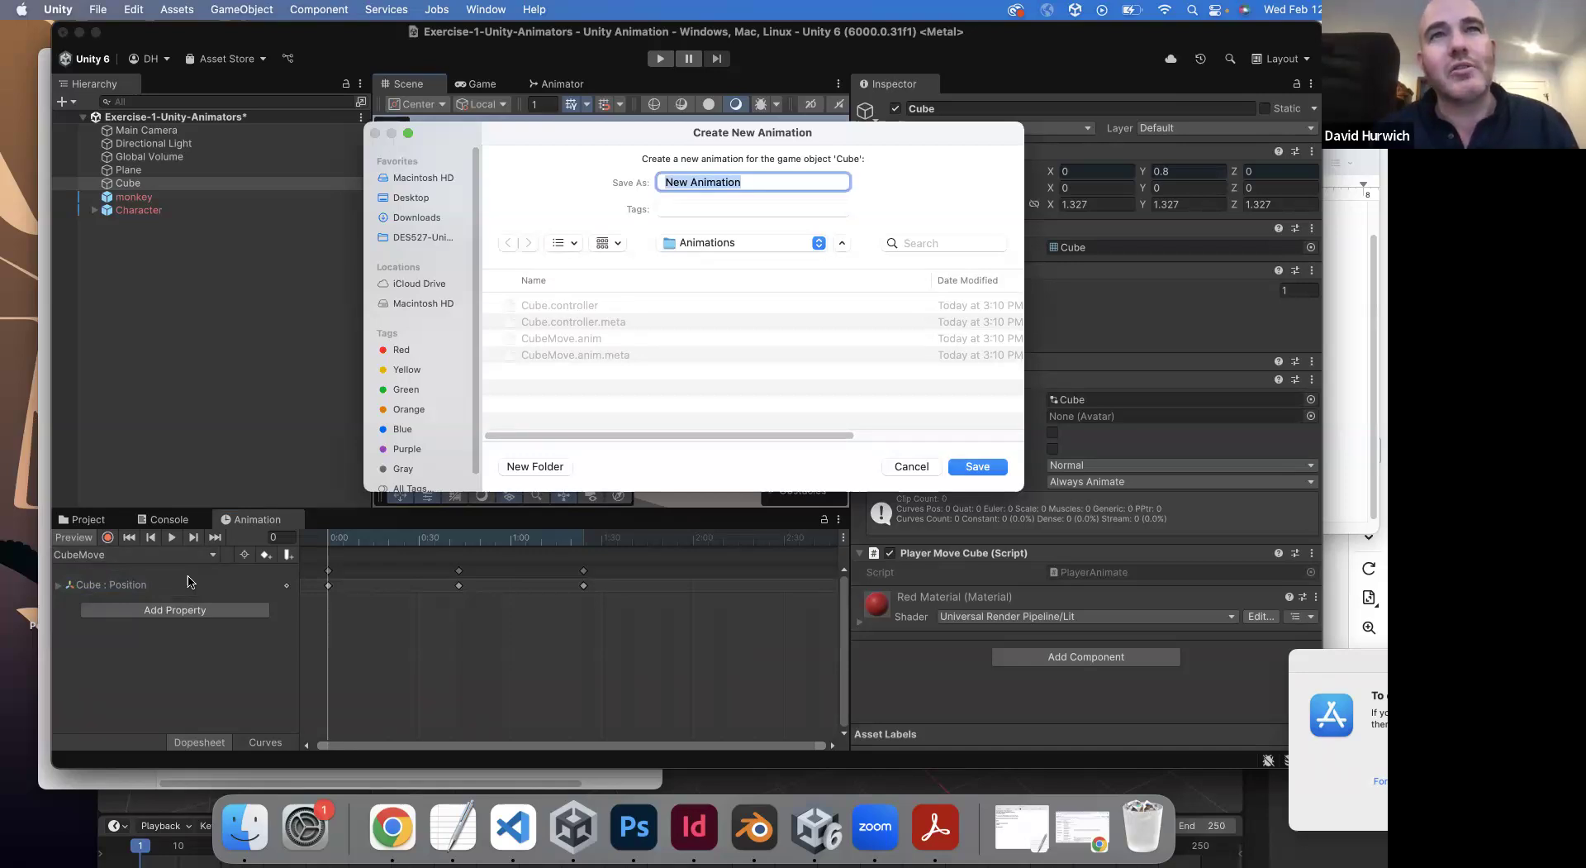
pyautogui.write('CubeSpin')
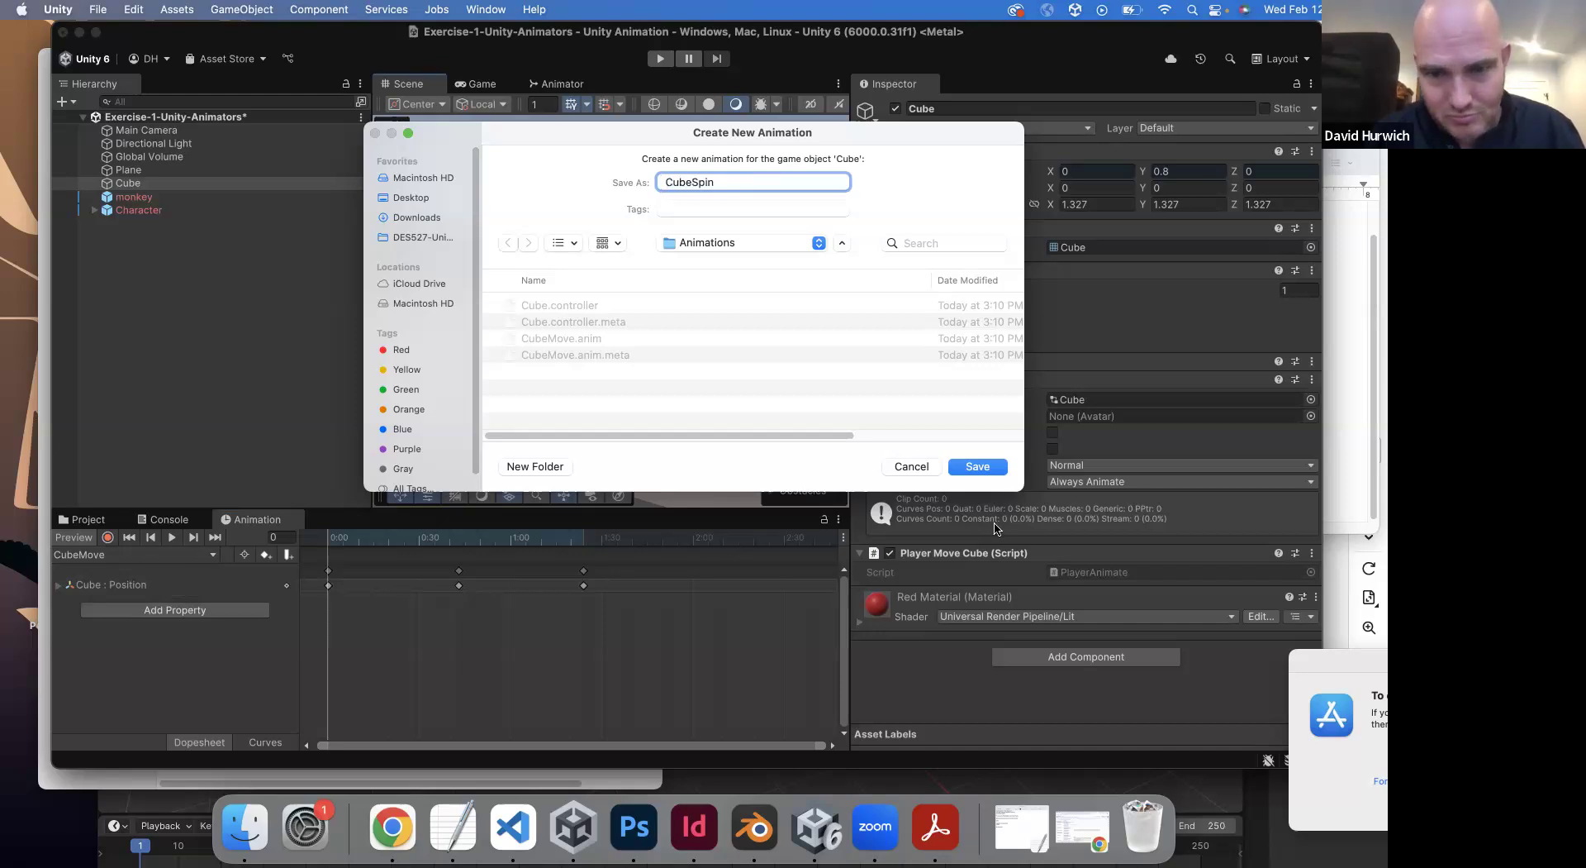
pyautogui.click(979, 467)
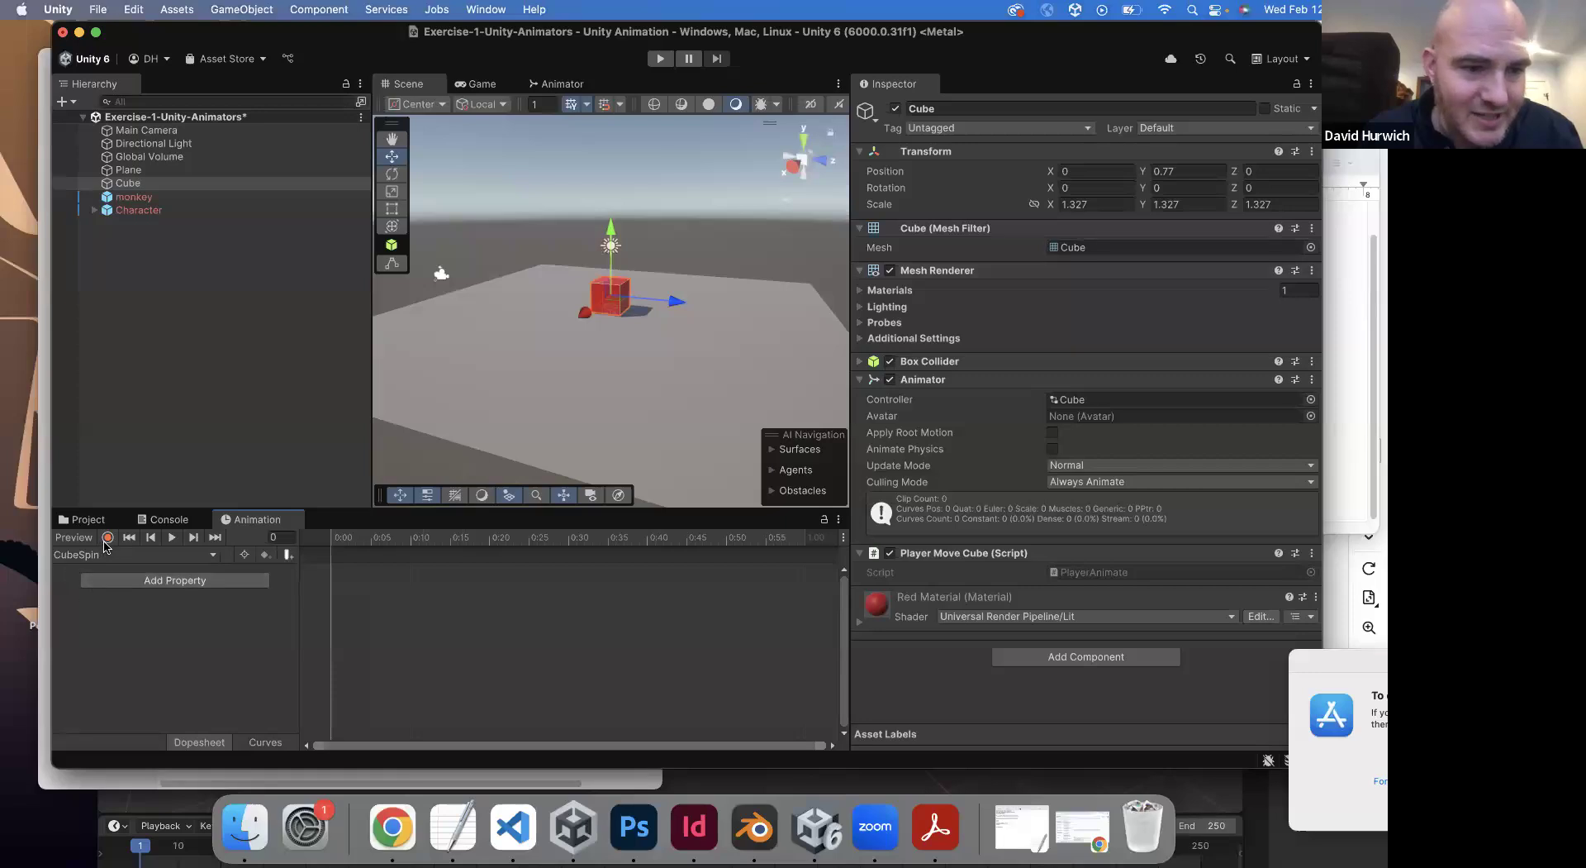
# - Turn on keyframe recording for CubeSpin and record a rotation key at frame 0 with Y rotation set to 0
pyautogui.click(107, 538)
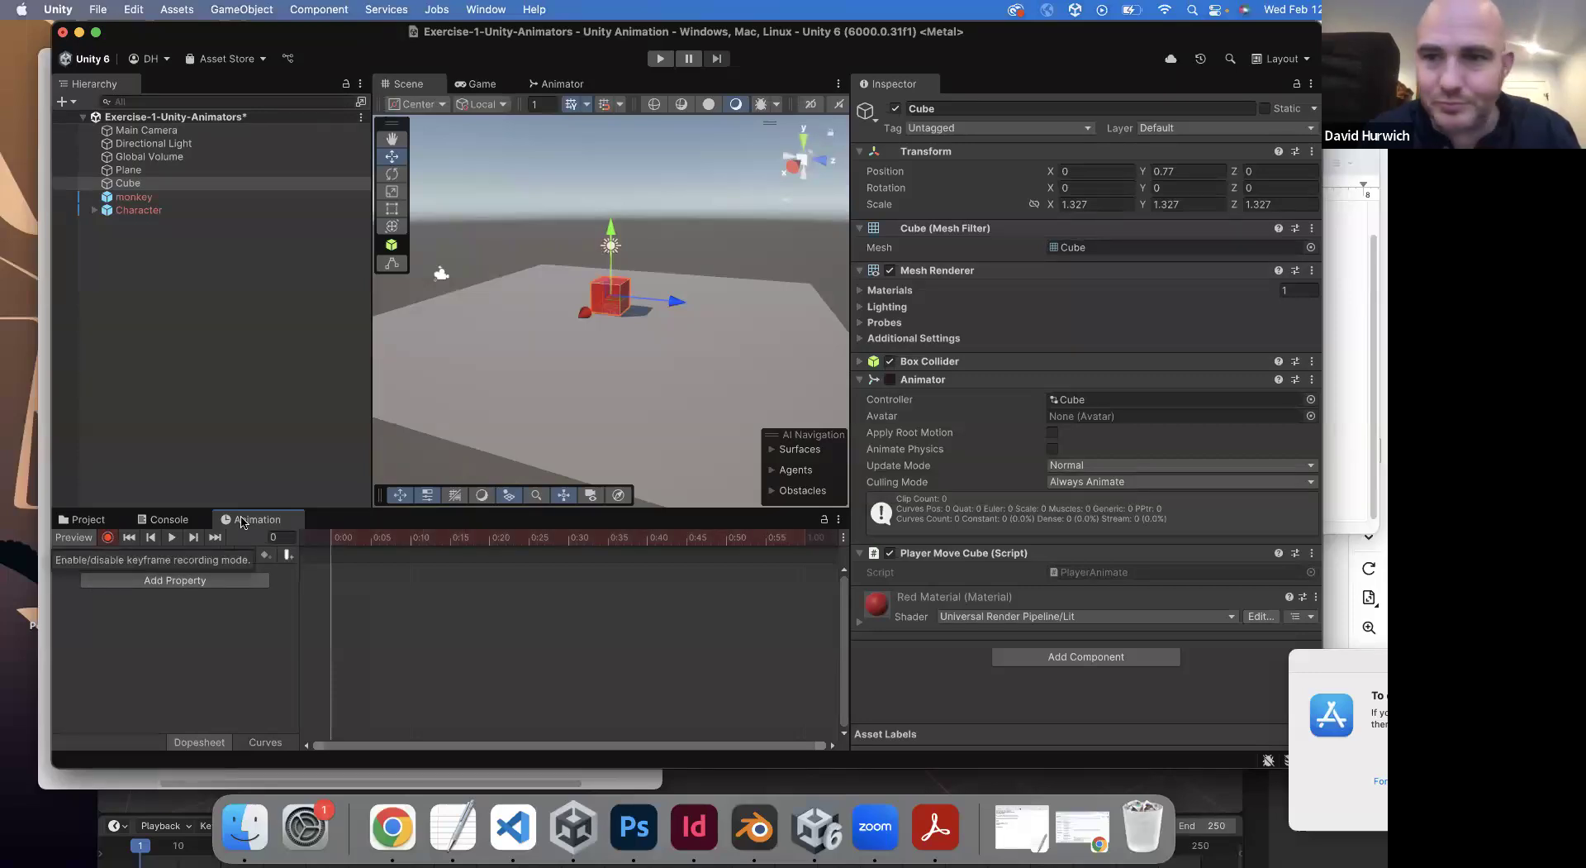
pyautogui.click(391, 173)
pyautogui.moveTo(602, 314); pyautogui.dragTo(570, 314)
pyautogui.click(1185, 188)
pyautogui.write('0')
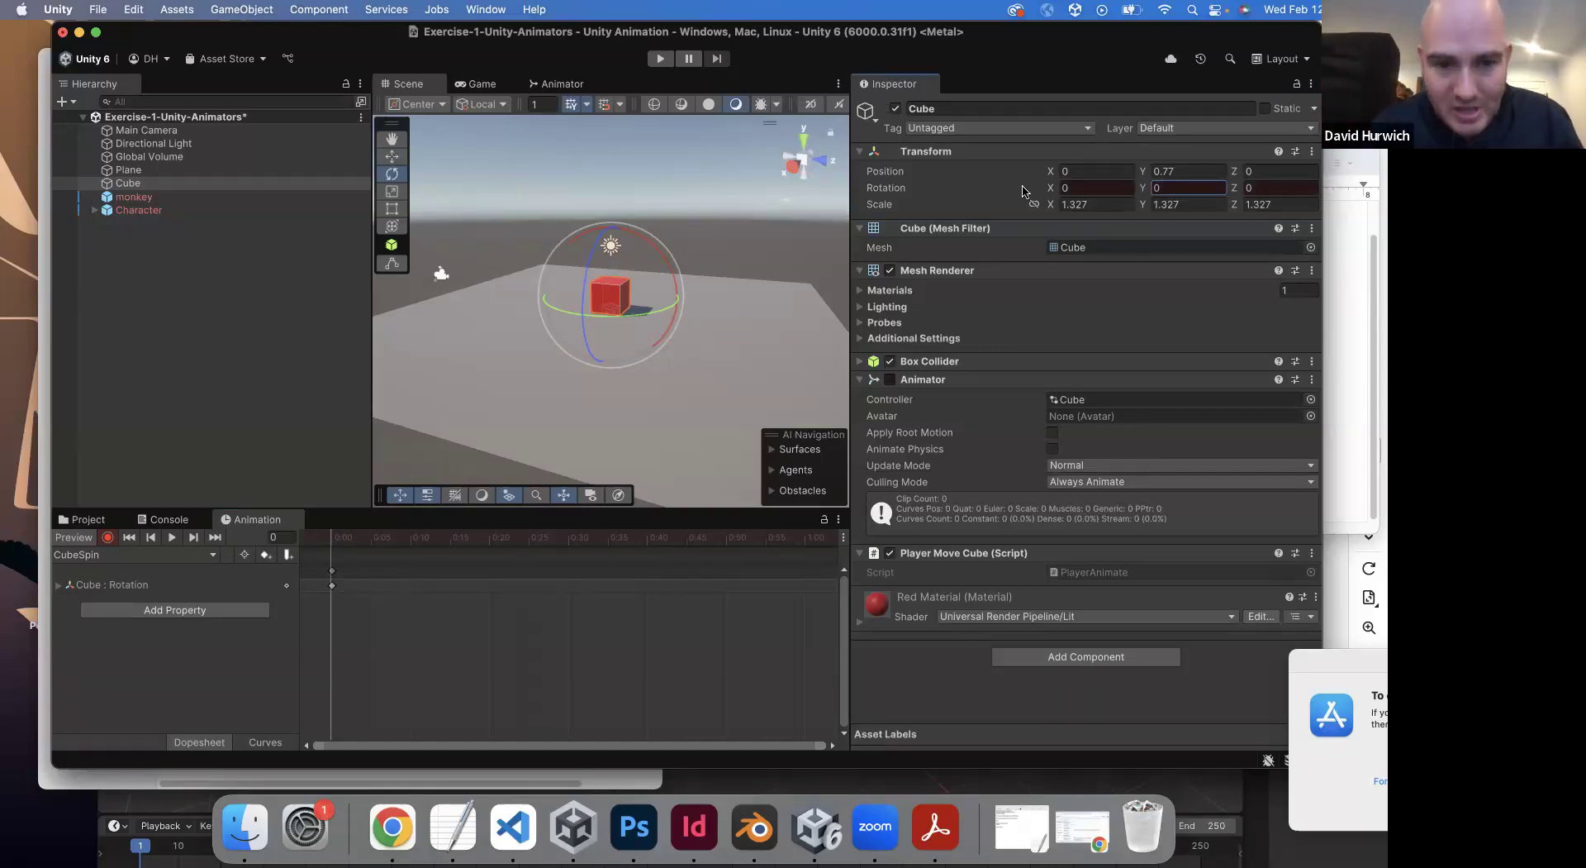
# - Record a rotation key at frame 60 with the cube's Y rotation set to 360
pyautogui.click(607, 539)
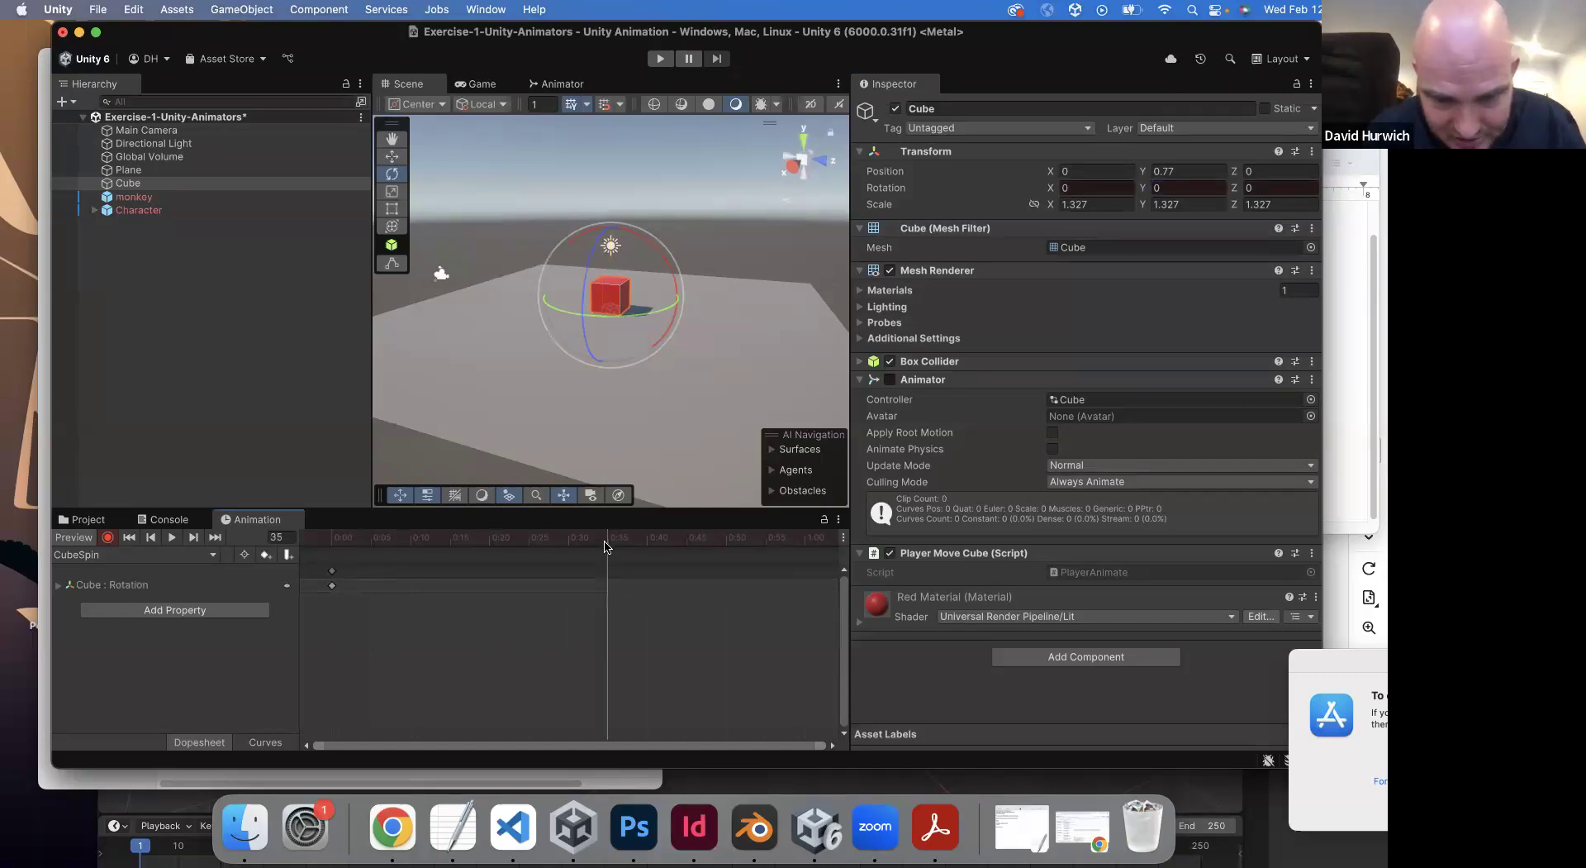
pyautogui.moveTo(603, 546); pyautogui.dragTo(804, 552)
pyautogui.click(1180, 187)
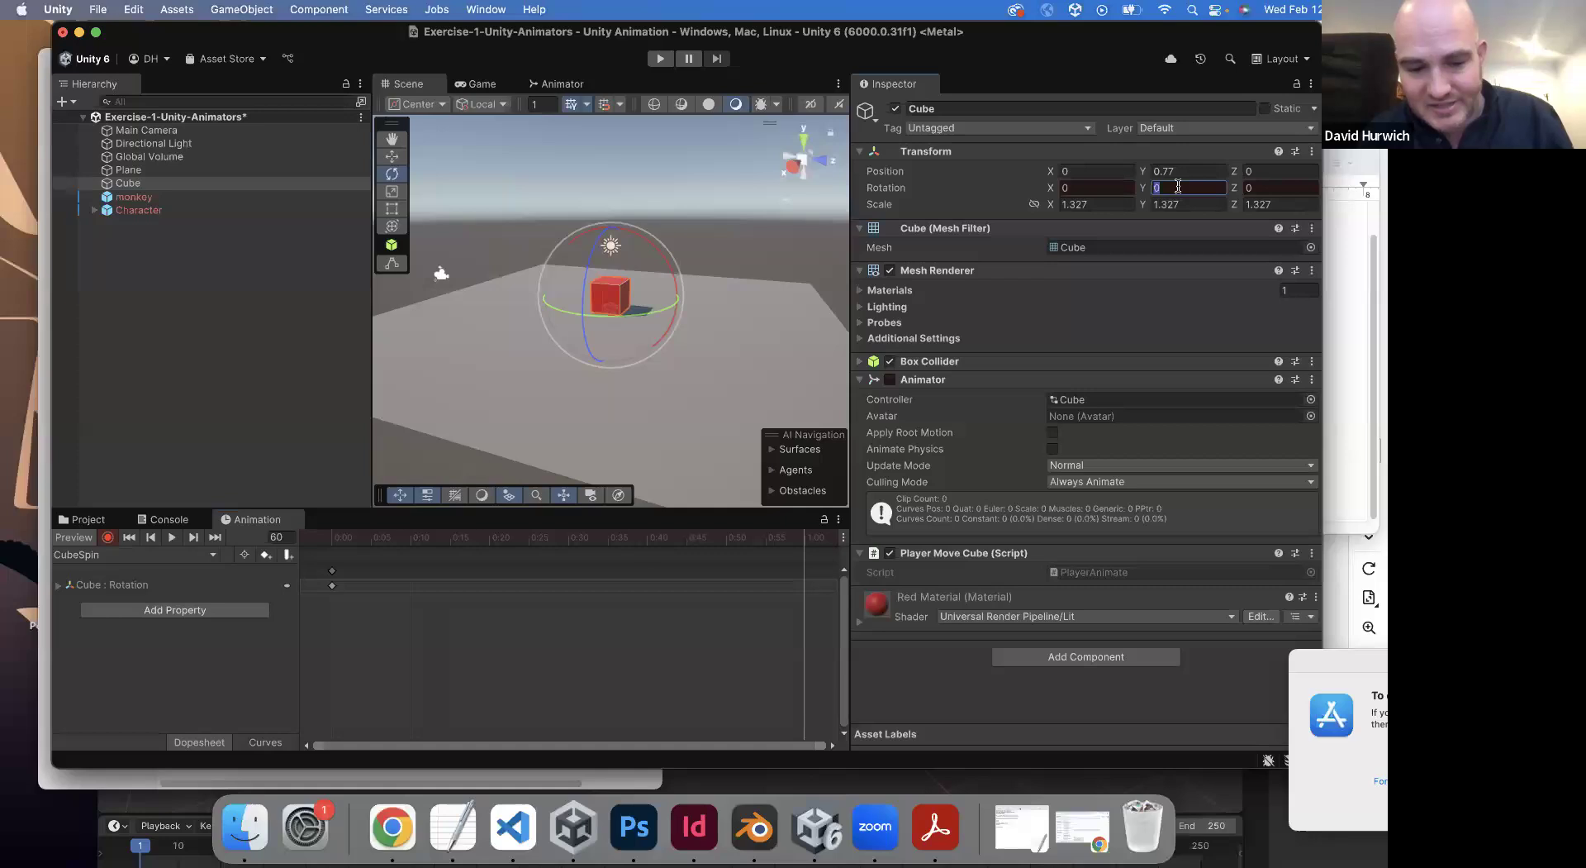
pyautogui.write('360')
pyautogui.press('Return')
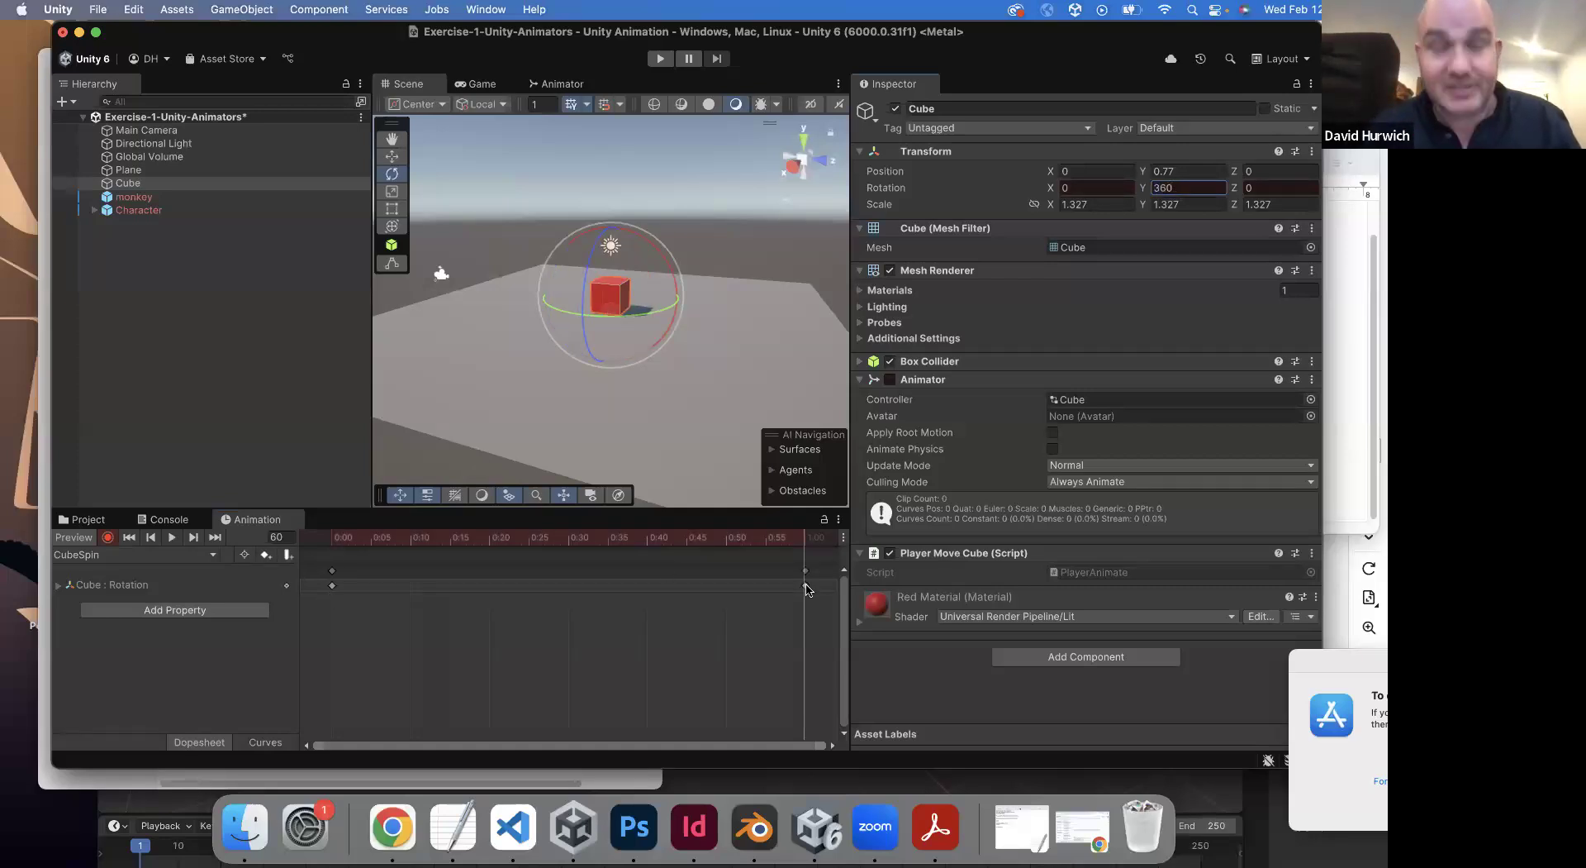
# - Go back to frame 0 and select its rotation key to check the cube's starting rotation
pyautogui.click(333, 546)
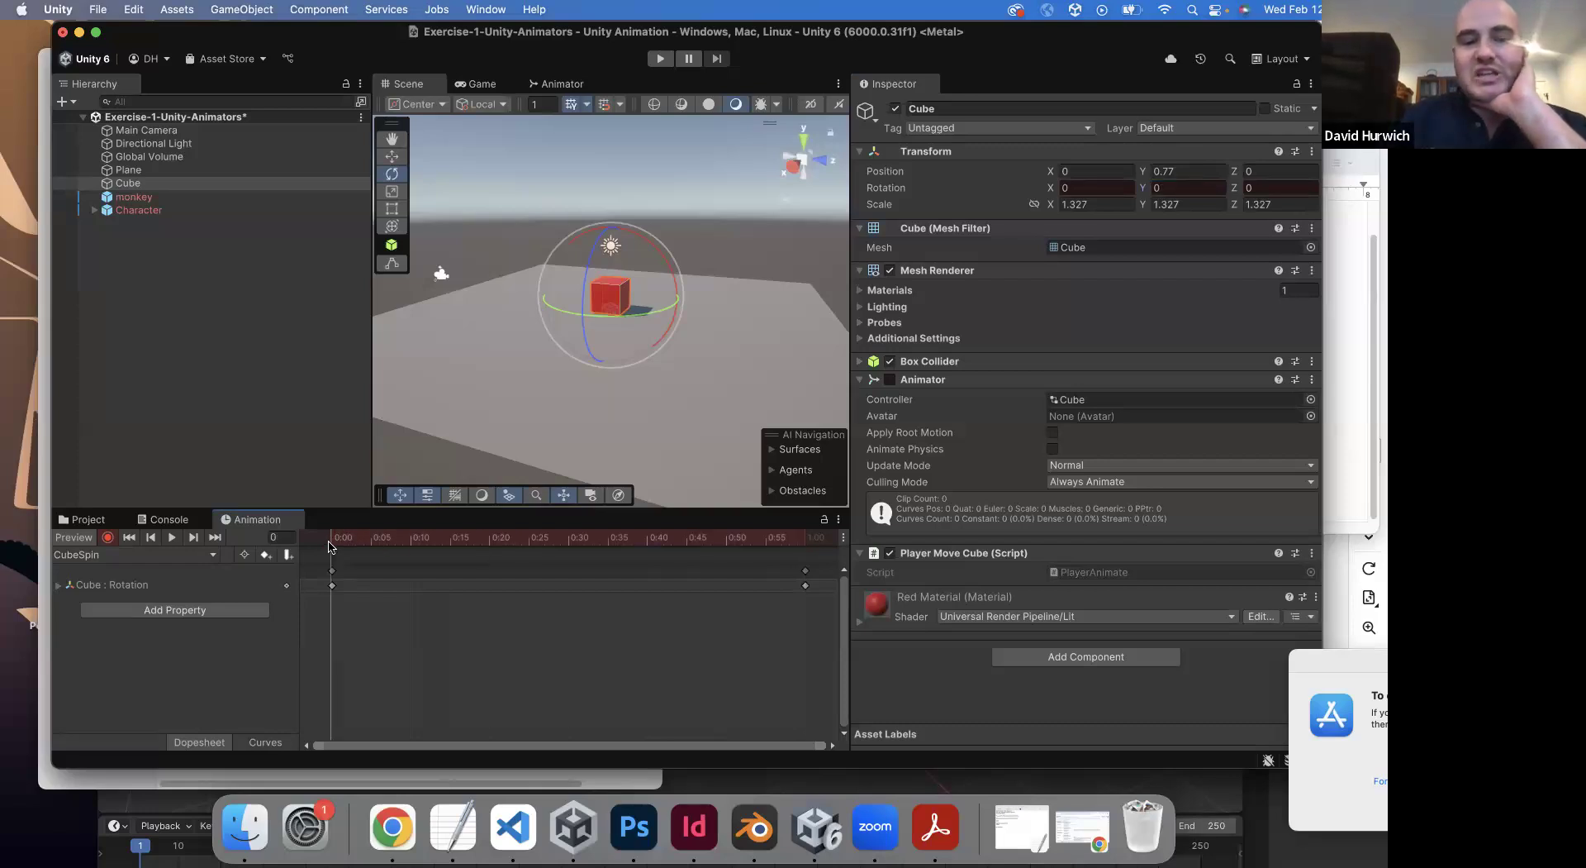
pyautogui.click(332, 585)
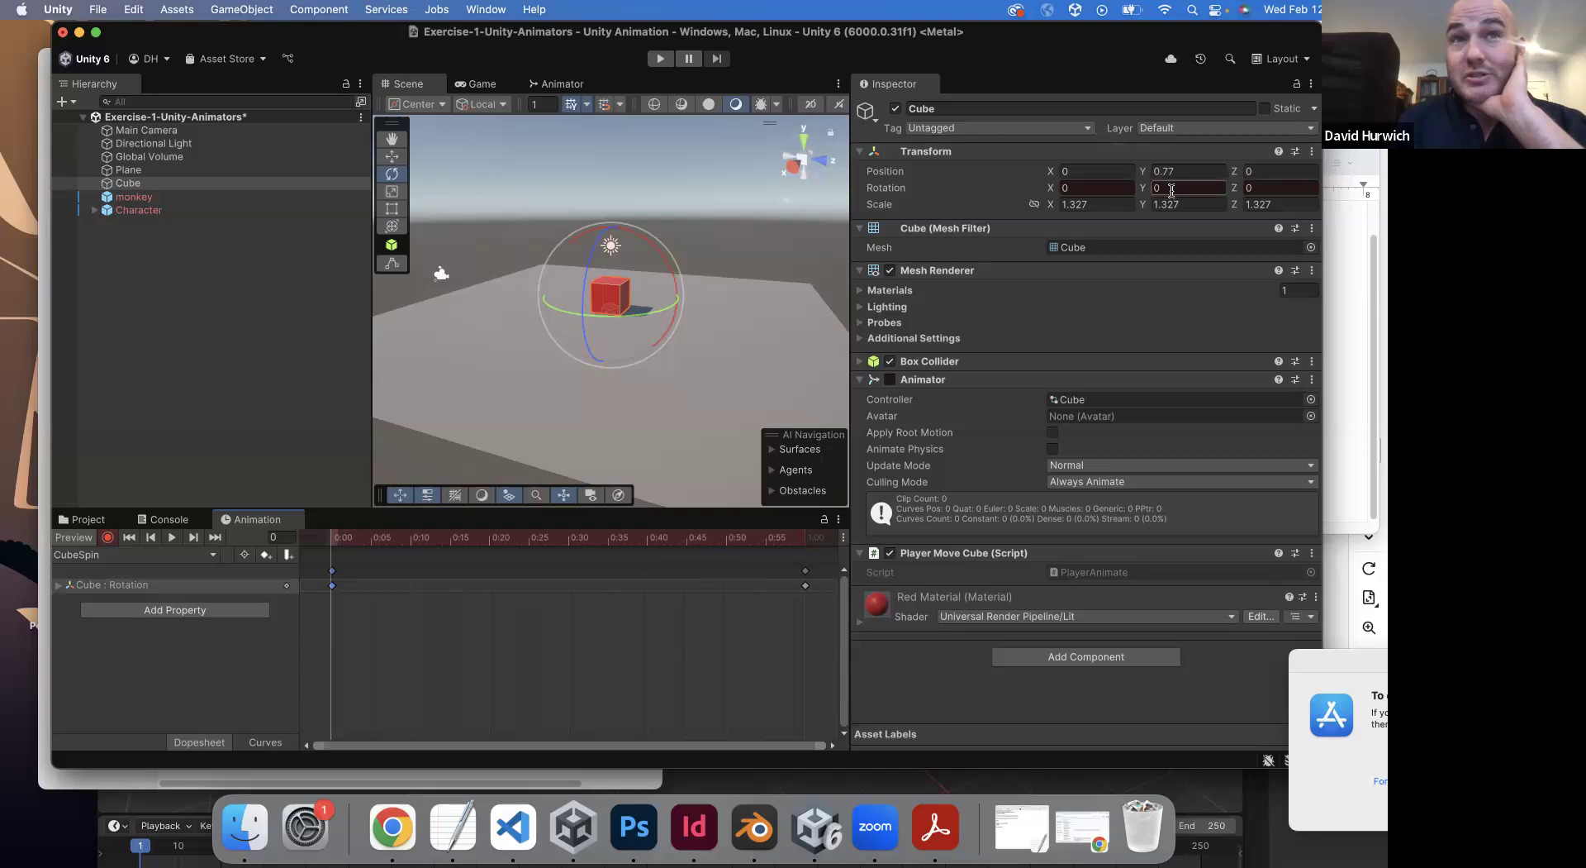
# - Scrub the CubeSpin timeline up to frame 60 to check the cube's rotation, and turn off keyframe recording
pyautogui.moveTo(443, 548); pyautogui.dragTo(805, 556)
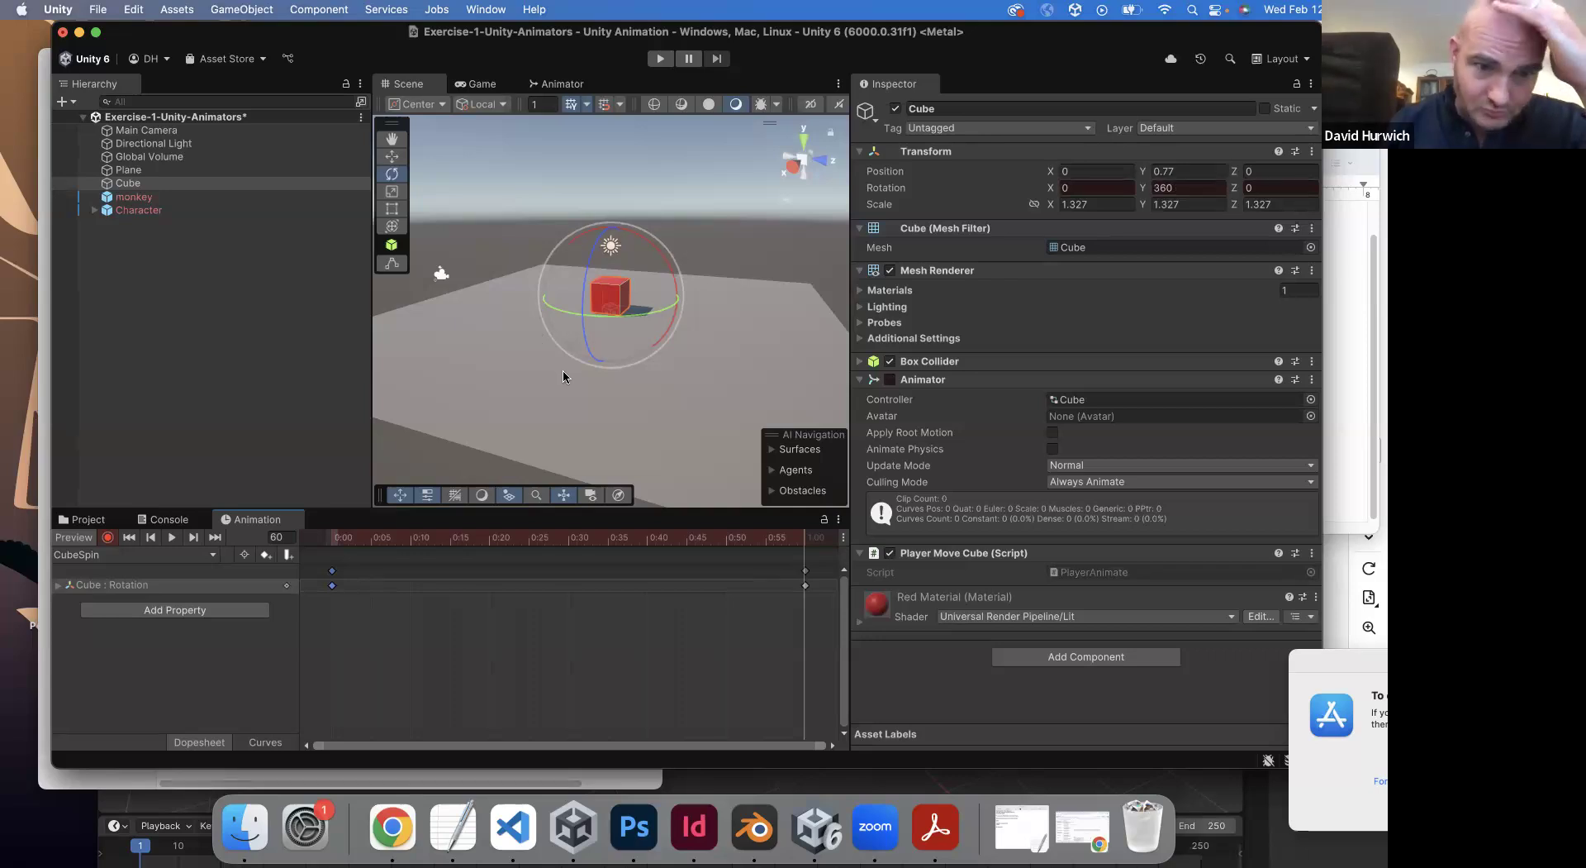
pyautogui.click(749, 540)
pyautogui.moveTo(749, 545); pyautogui.dragTo(756, 544)
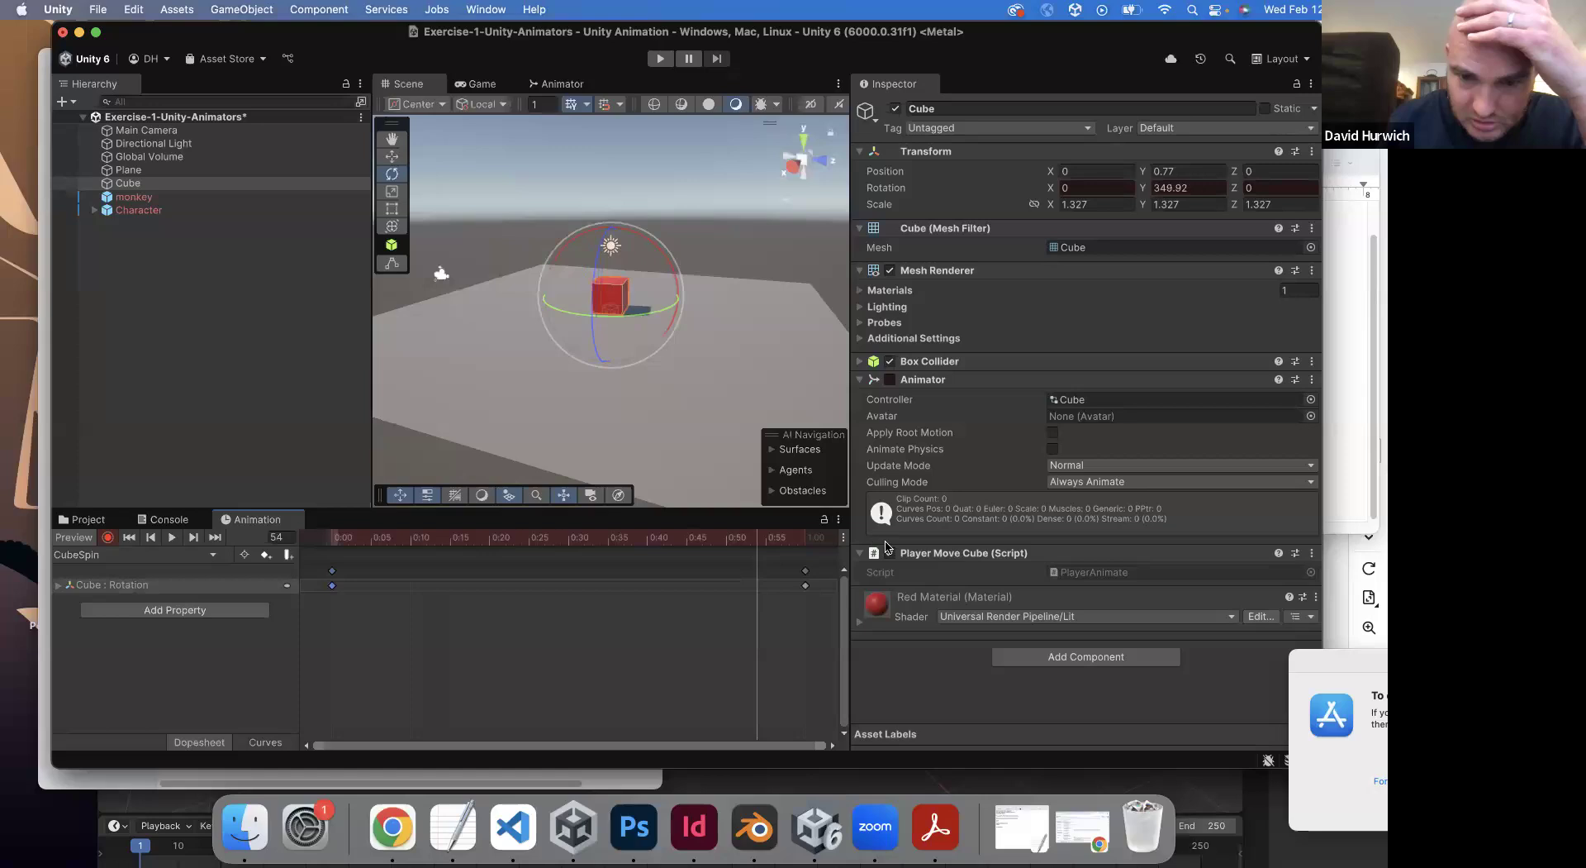
pyautogui.scroll(-2, 657, 663)
pyautogui.scroll(-2, 656, 663)
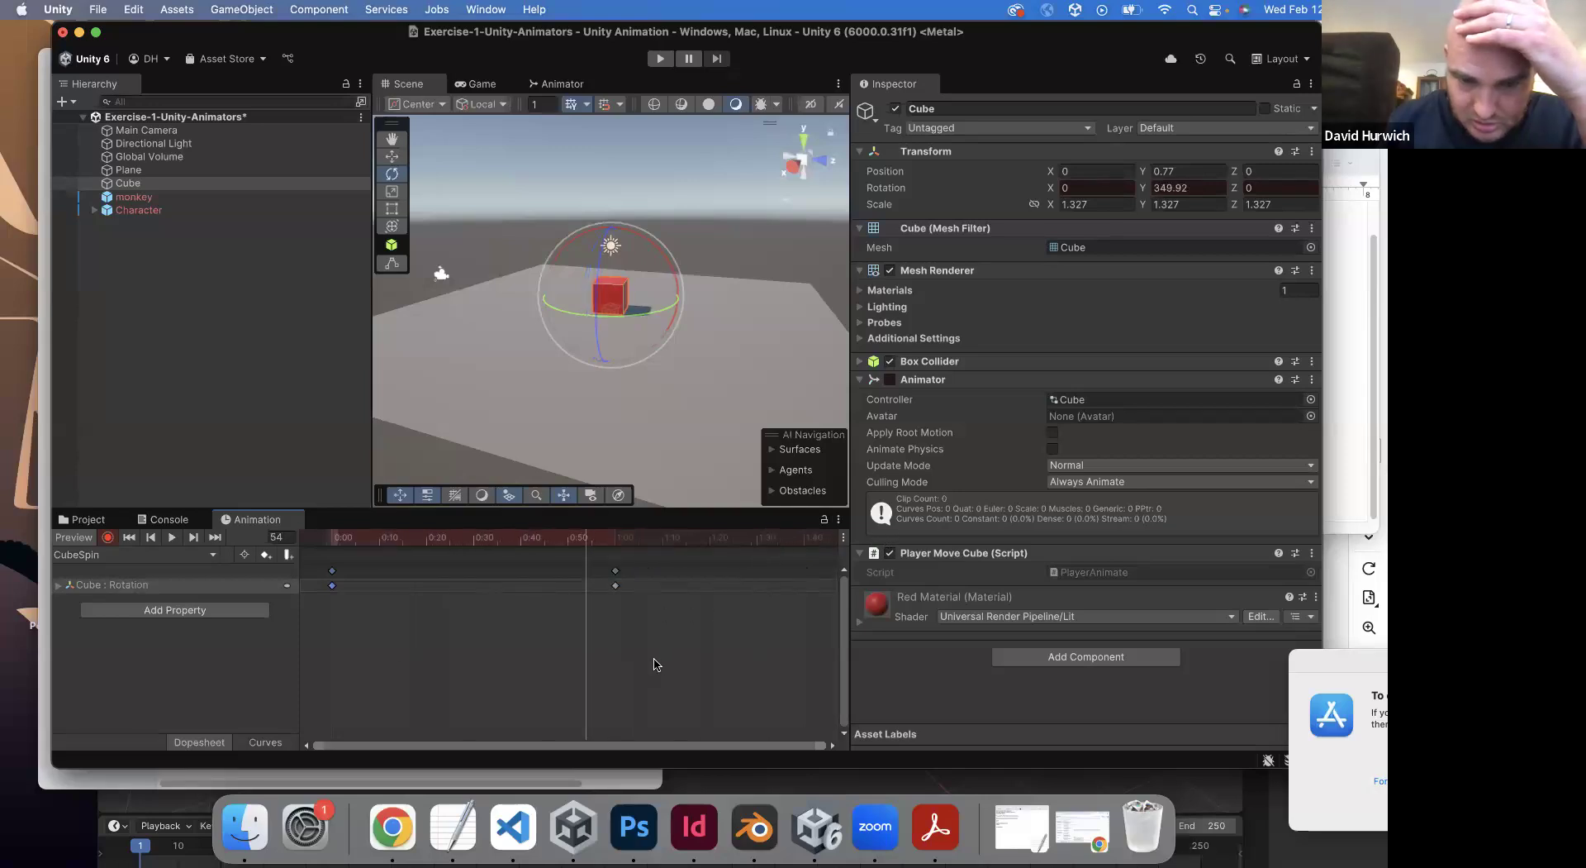
pyautogui.click(103, 538)
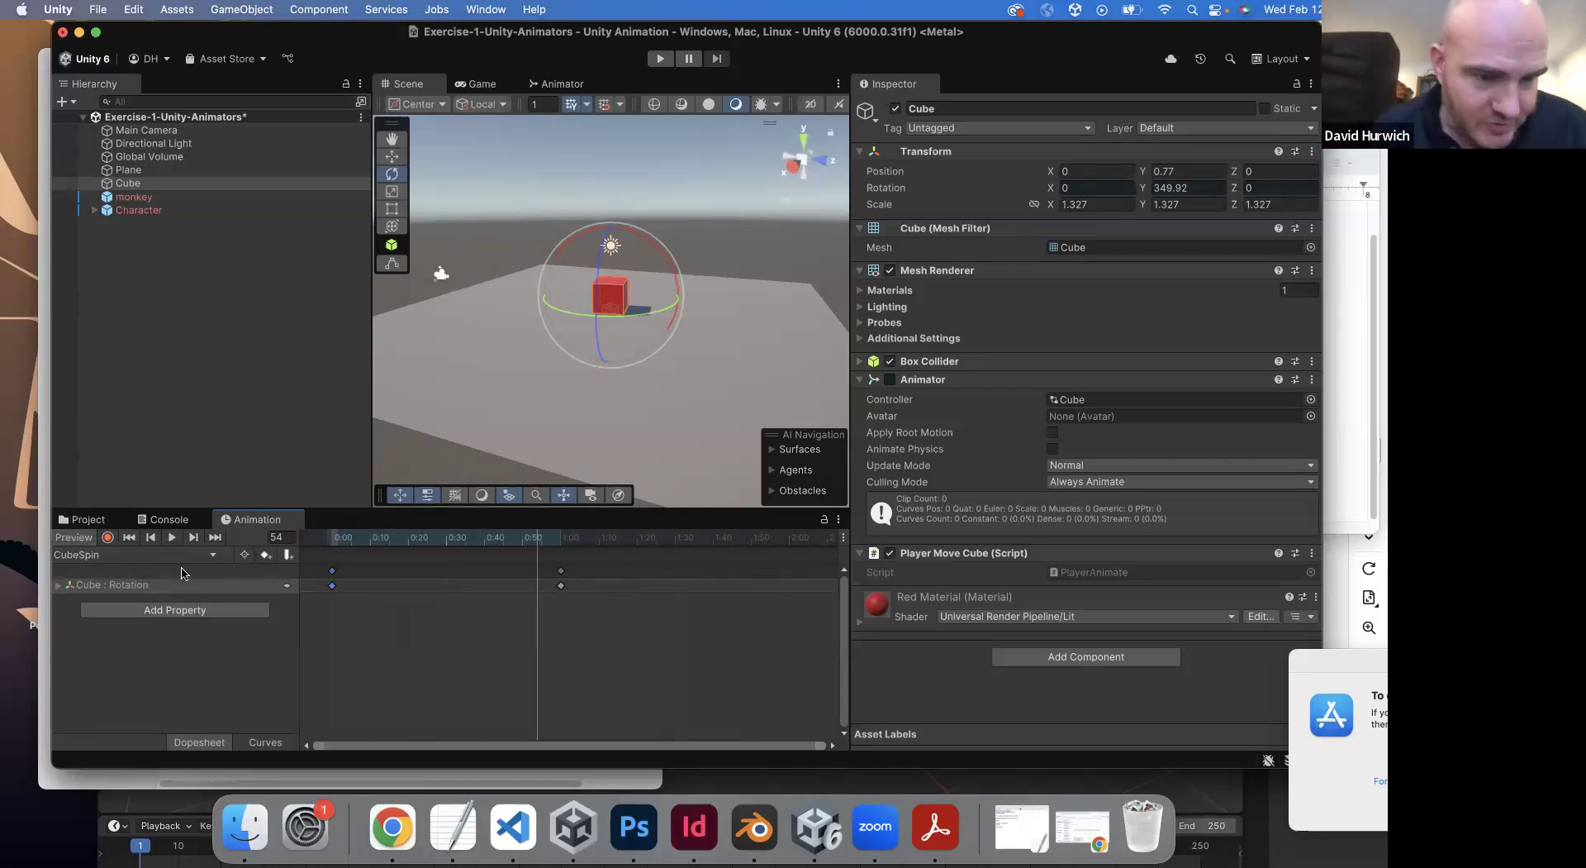
# - Create a new animation clip for the cube named CubeScale
pyautogui.click(213, 557)
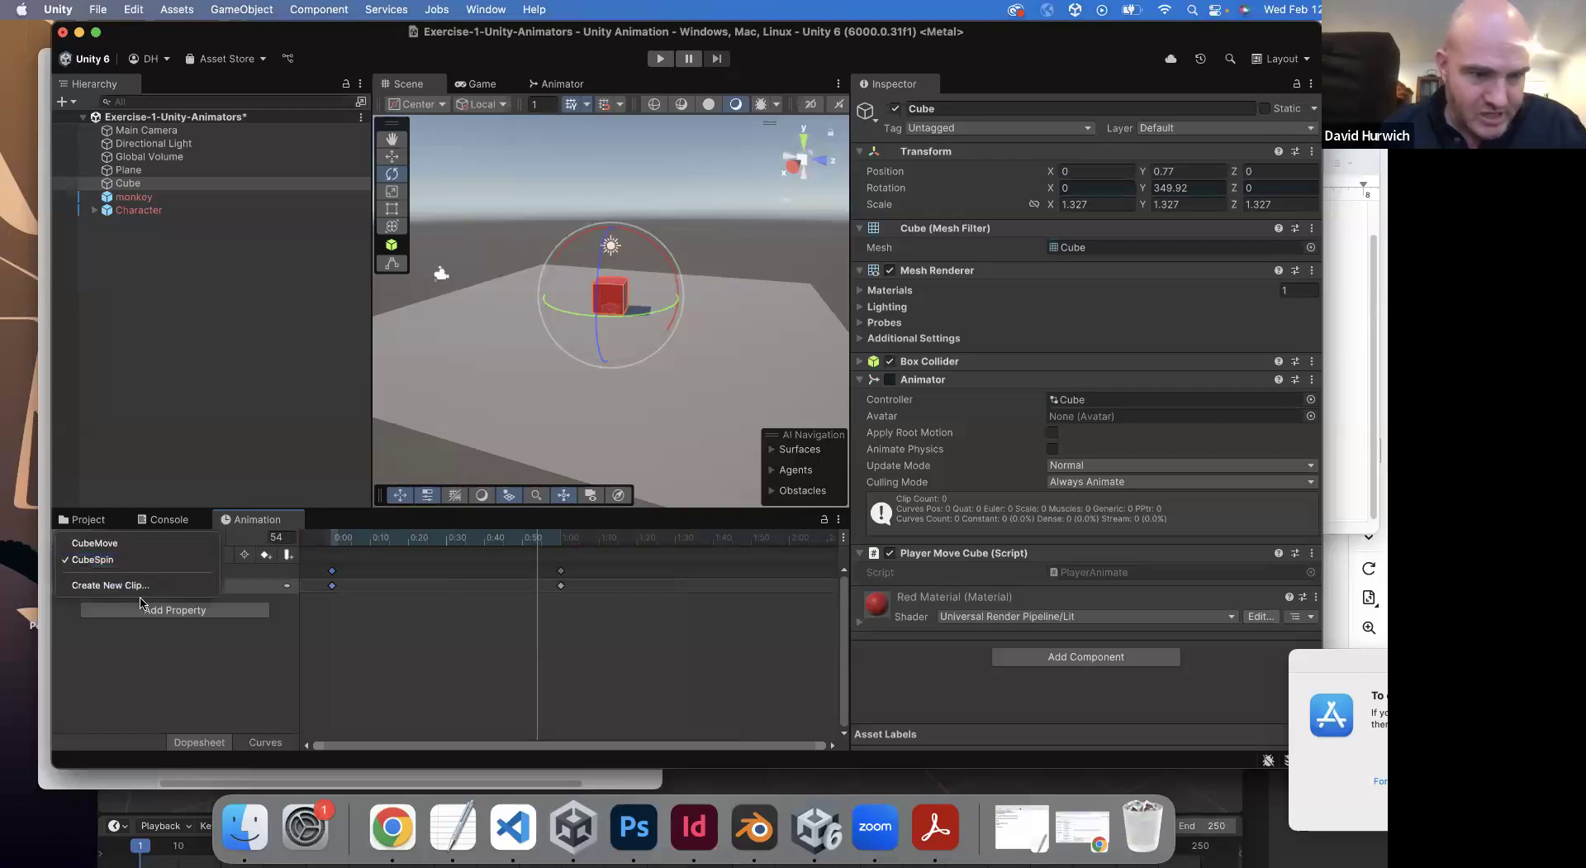
pyautogui.click(146, 589)
pyautogui.write('CubeScale')
pyautogui.press('Return')
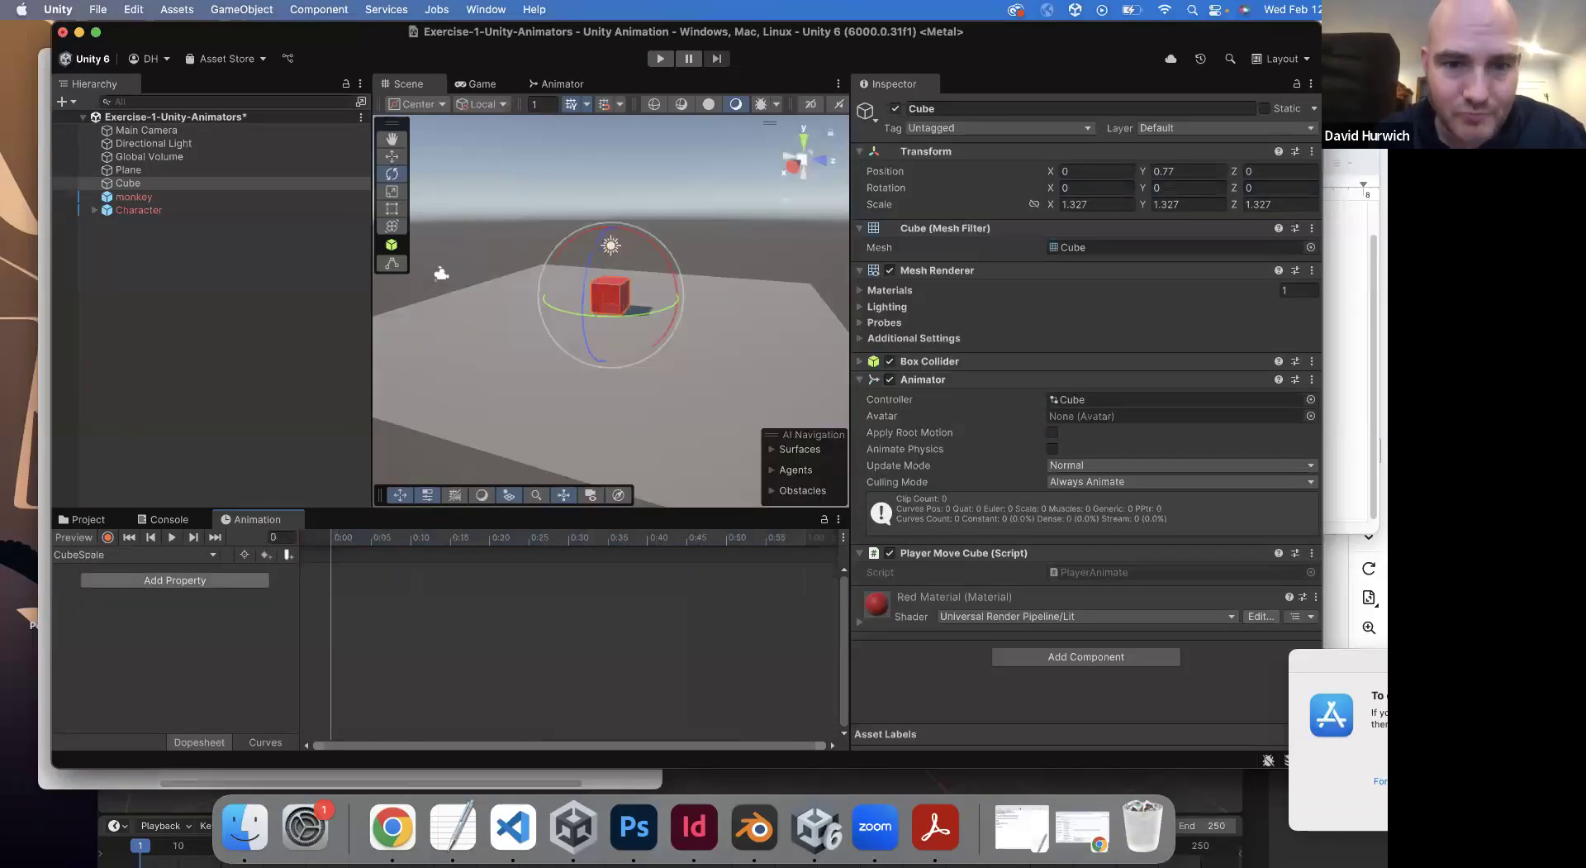
# - Turn on keyframe recording for CubeScale and record a frame 0 key with the cube's X, Y and Z scale set to 1.3
pyautogui.click(109, 538)
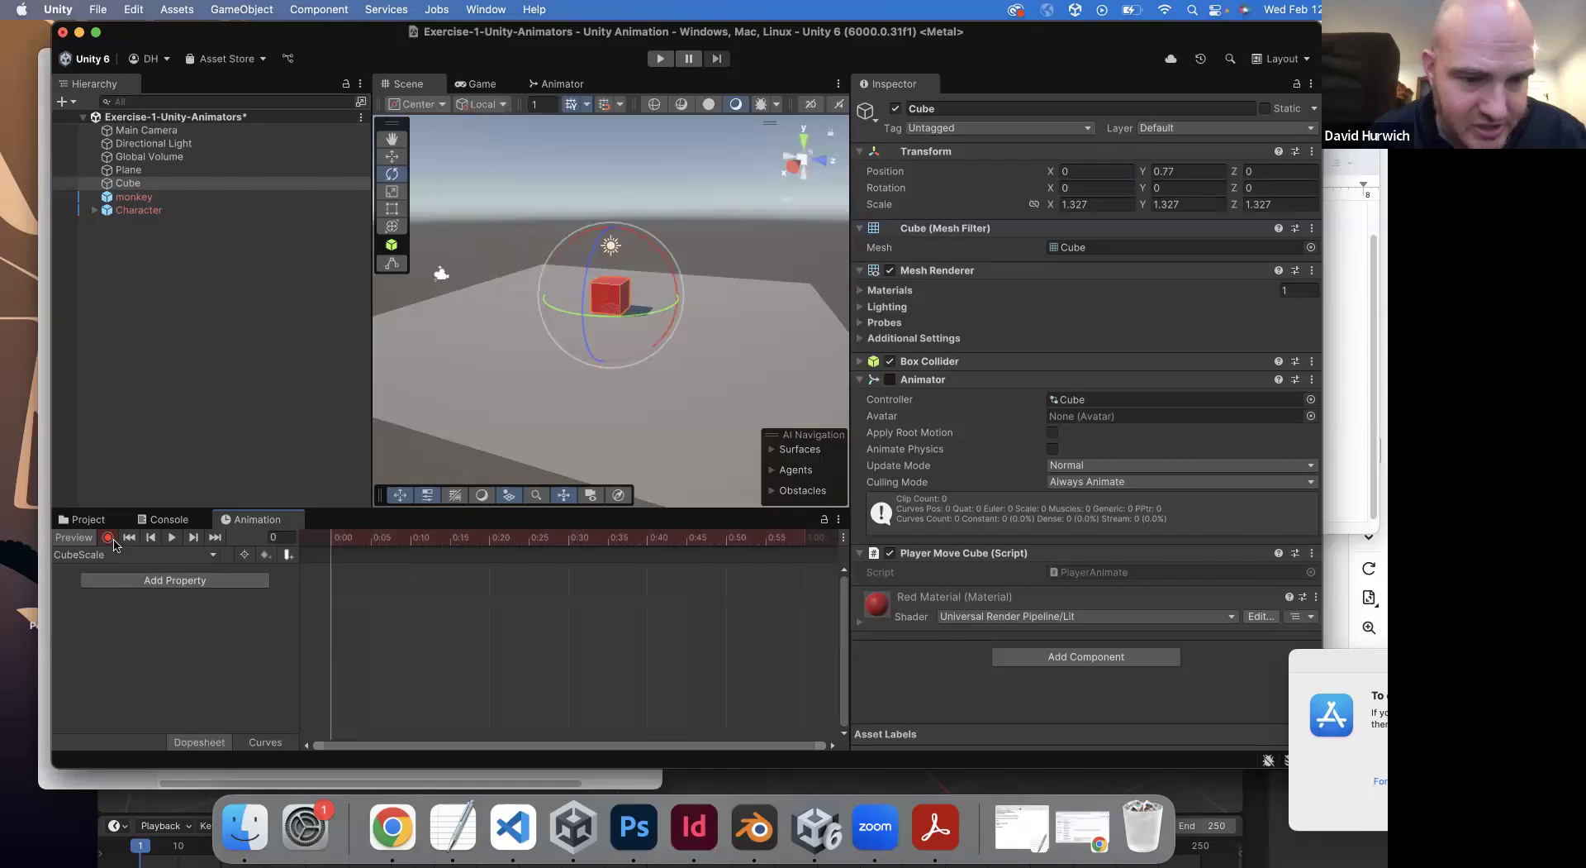
pyautogui.click(393, 192)
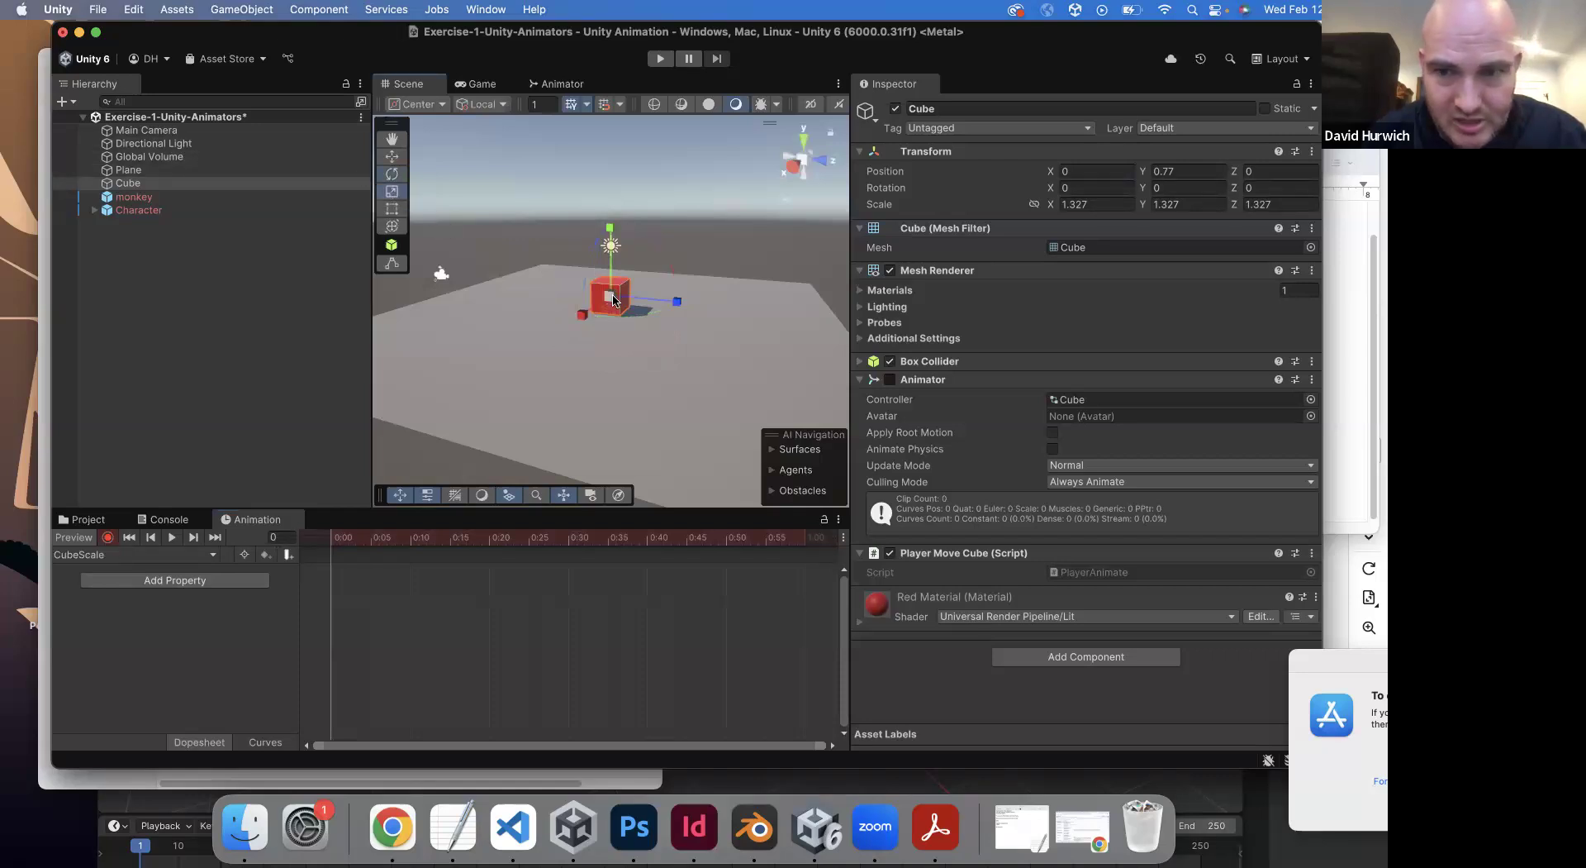
pyautogui.click(1092, 200)
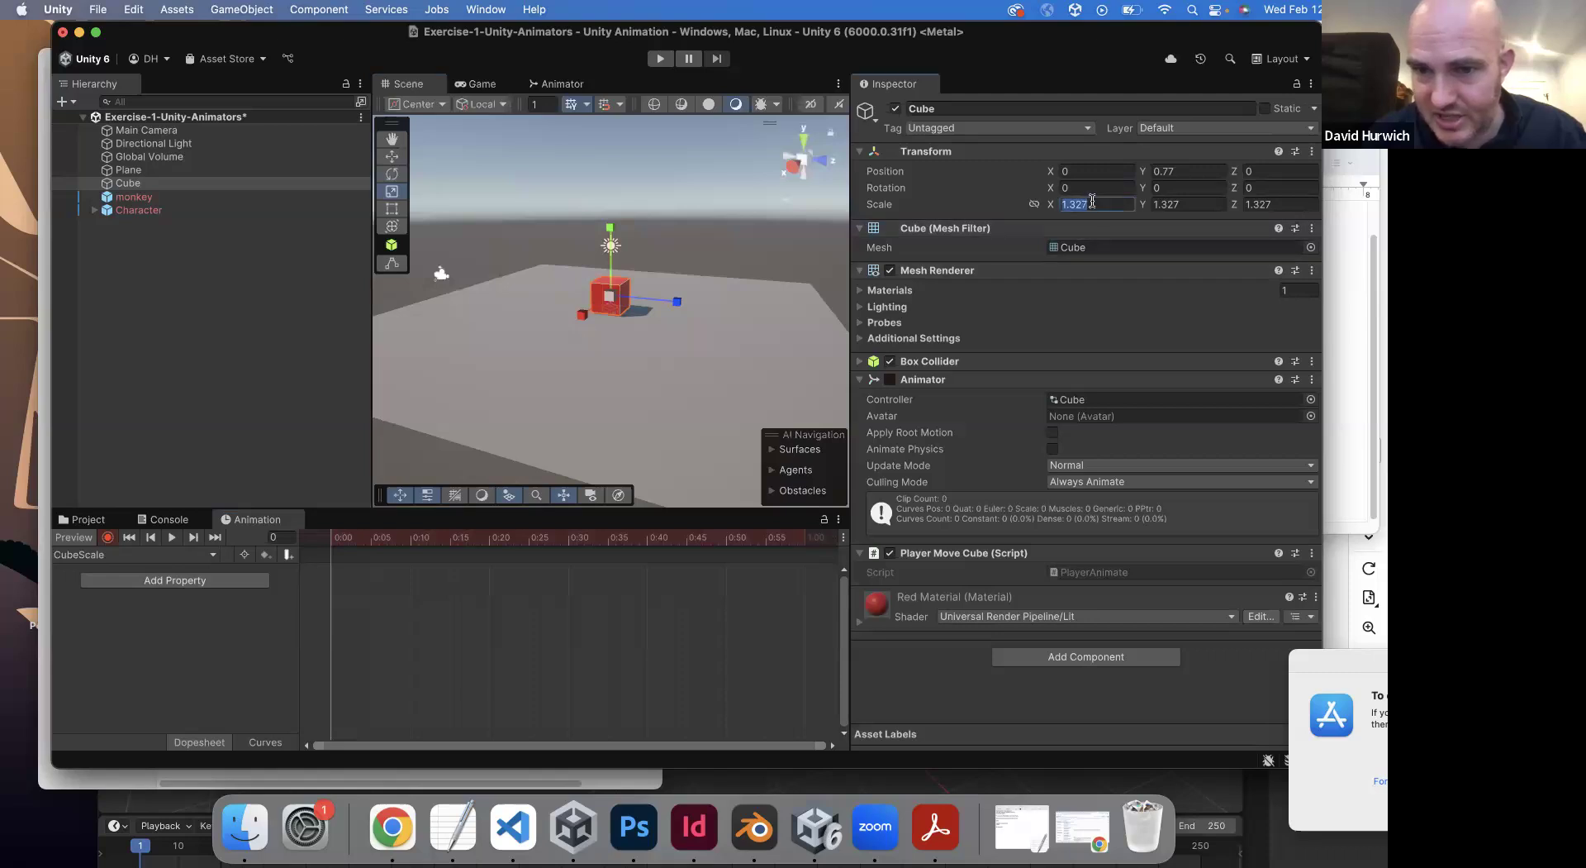
pyautogui.write('1.3')
pyautogui.press('Tab')
pyautogui.write('1.3')
pyautogui.press('Tab')
pyautogui.write('1.4')
pyautogui.press('BackSpace')
pyautogui.press('BackSpace')
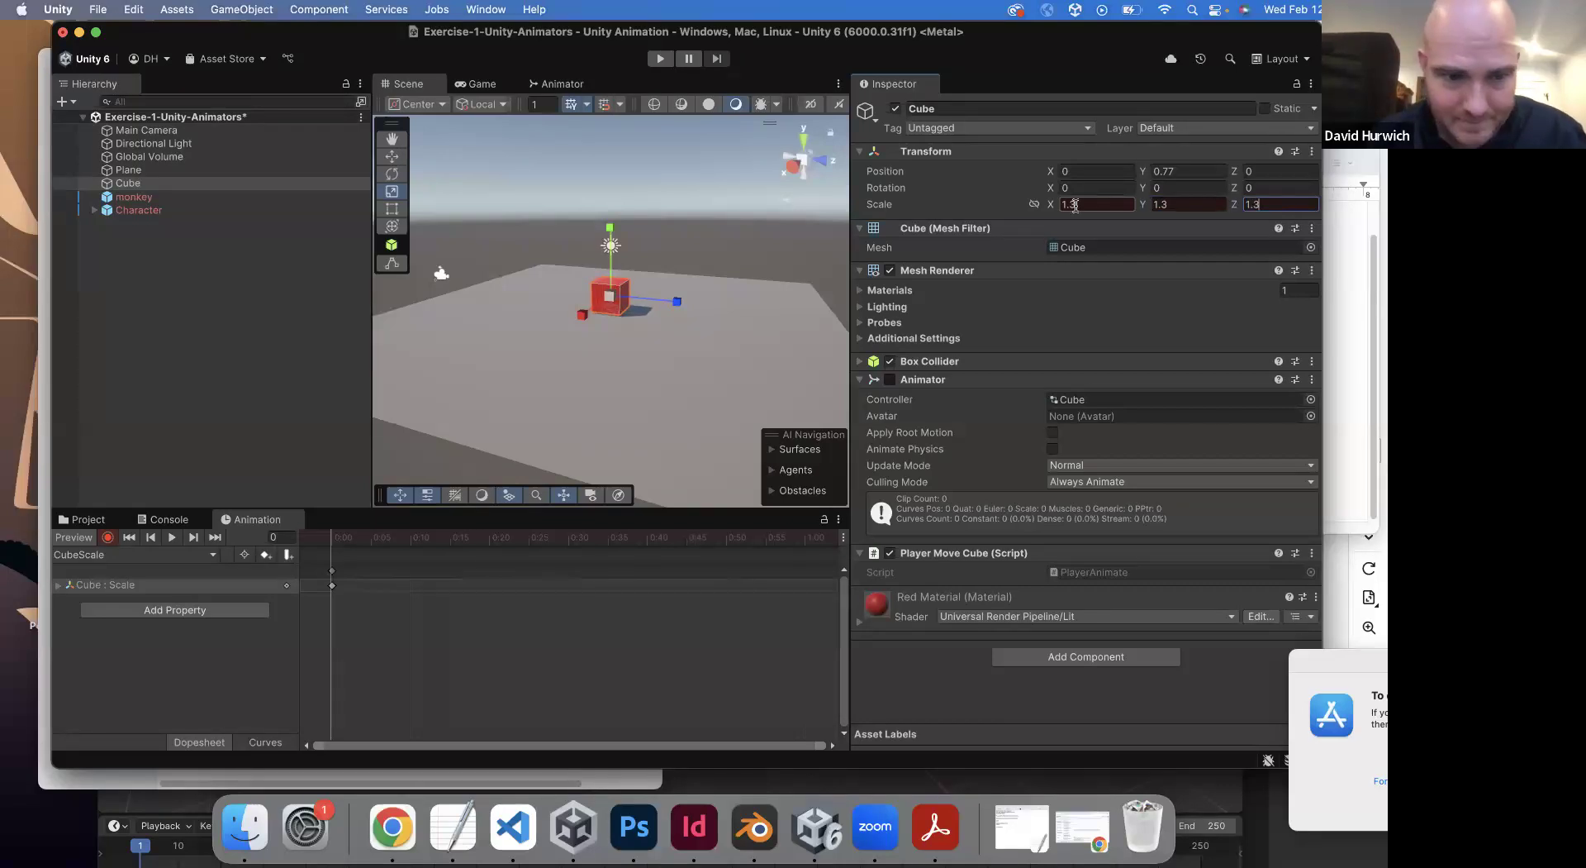
# - Record a scale key at frame 30 with the cube's X, Y and Z scale set to 3
pyautogui.moveTo(363, 544); pyautogui.dragTo(570, 560)
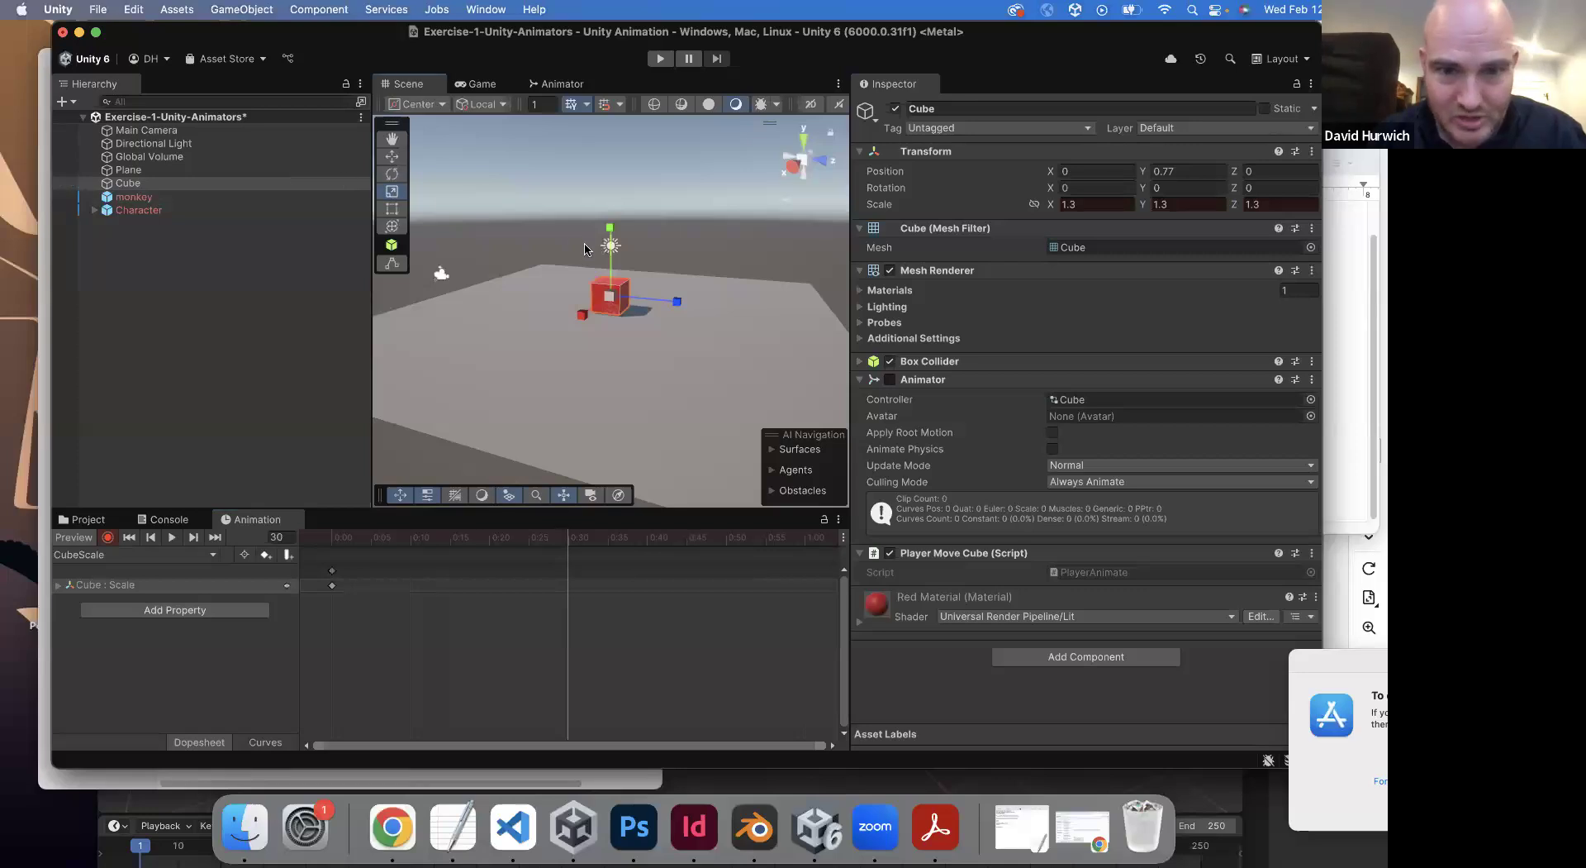
pyautogui.moveTo(613, 299); pyautogui.dragTo(741, 318)
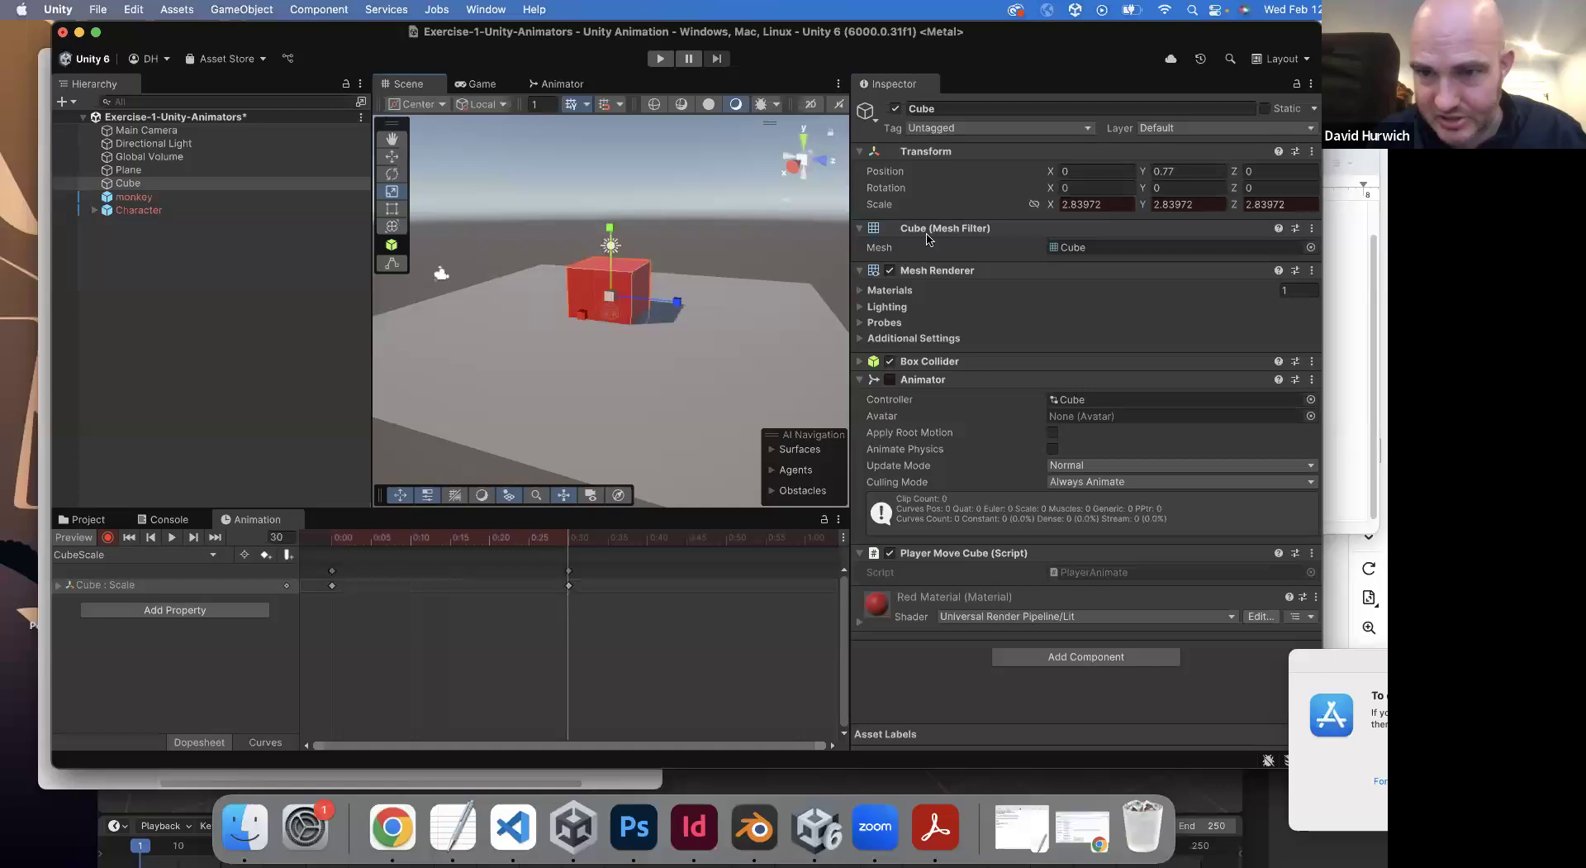
pyautogui.click(1091, 203)
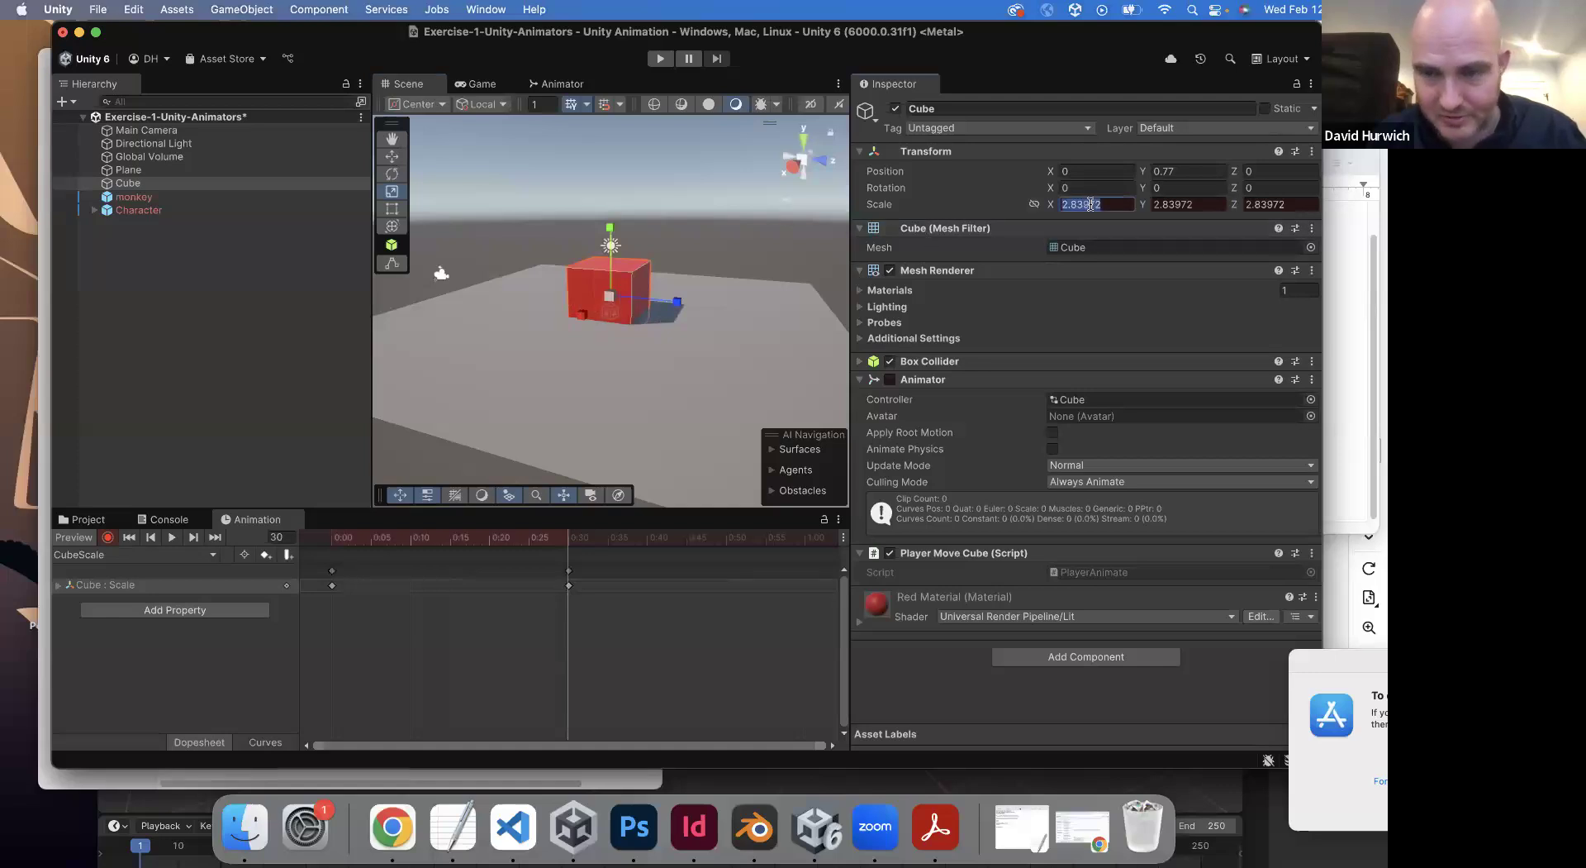
pyautogui.write('3')
pyautogui.press('Tab')
pyautogui.write('3')
pyautogui.press('Tab')
pyautogui.write('3')
pyautogui.press('Tab')
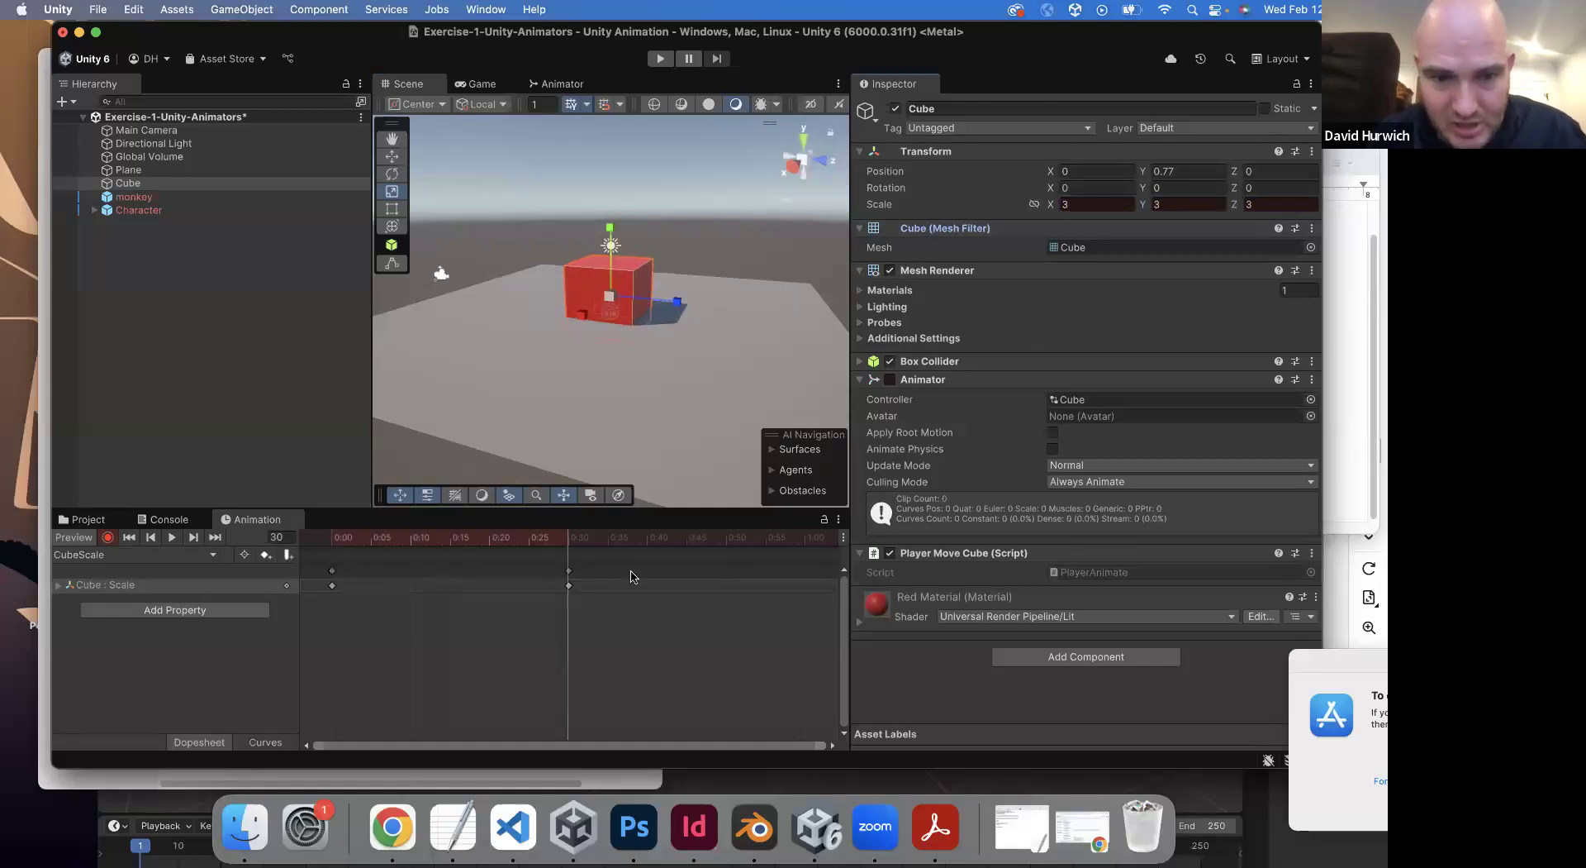
# - Record a scale key at frame 60 with the cube's X, Y and Z scale set back to 1.3
pyautogui.scroll(-3, 781, 616)
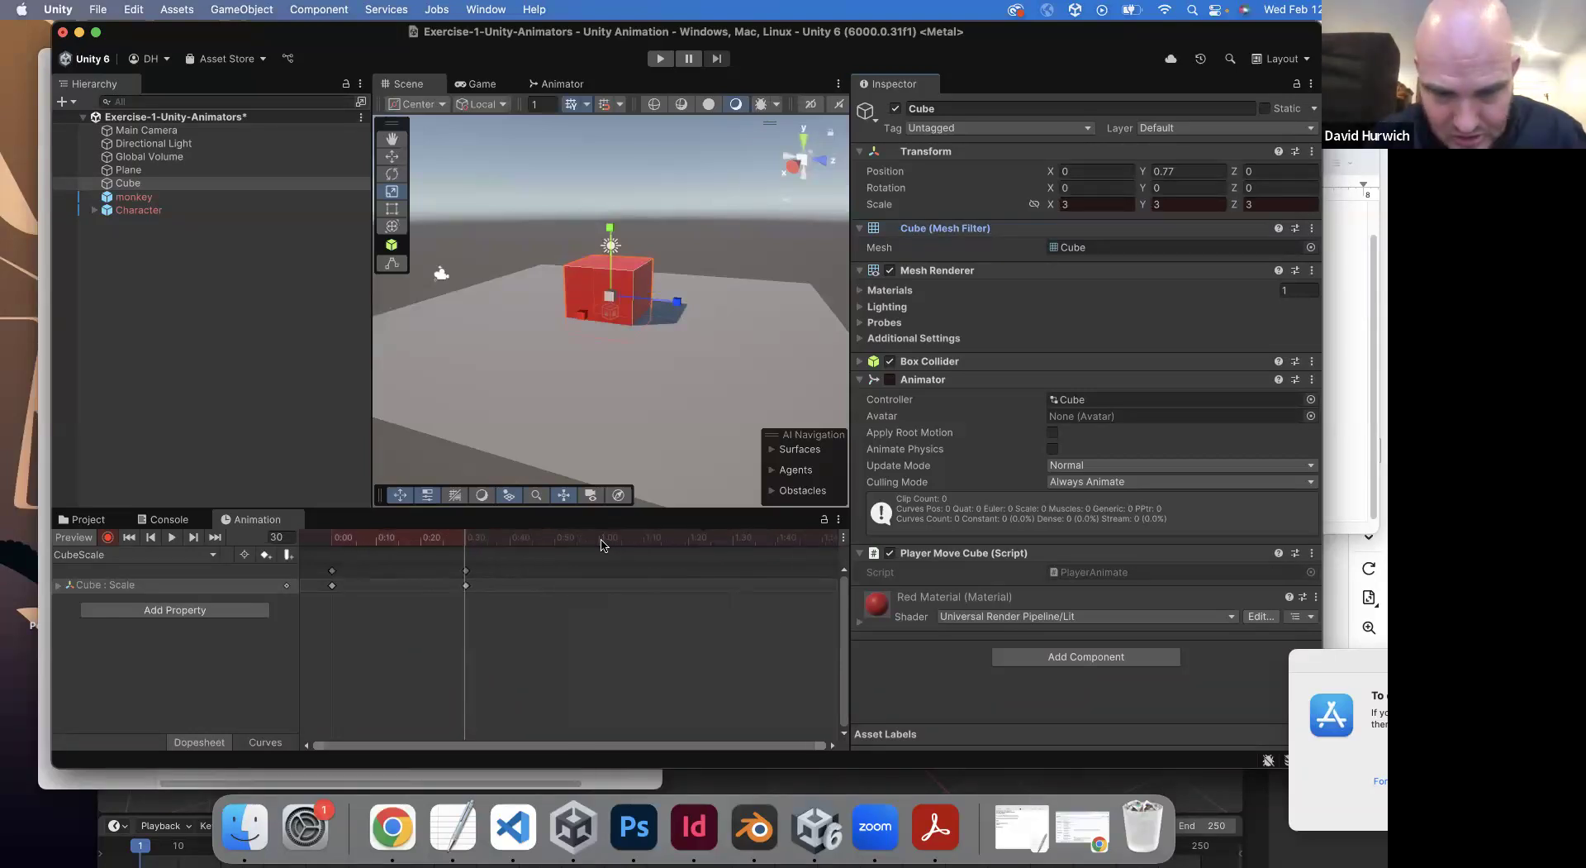
pyautogui.click(599, 537)
pyautogui.click(1117, 204)
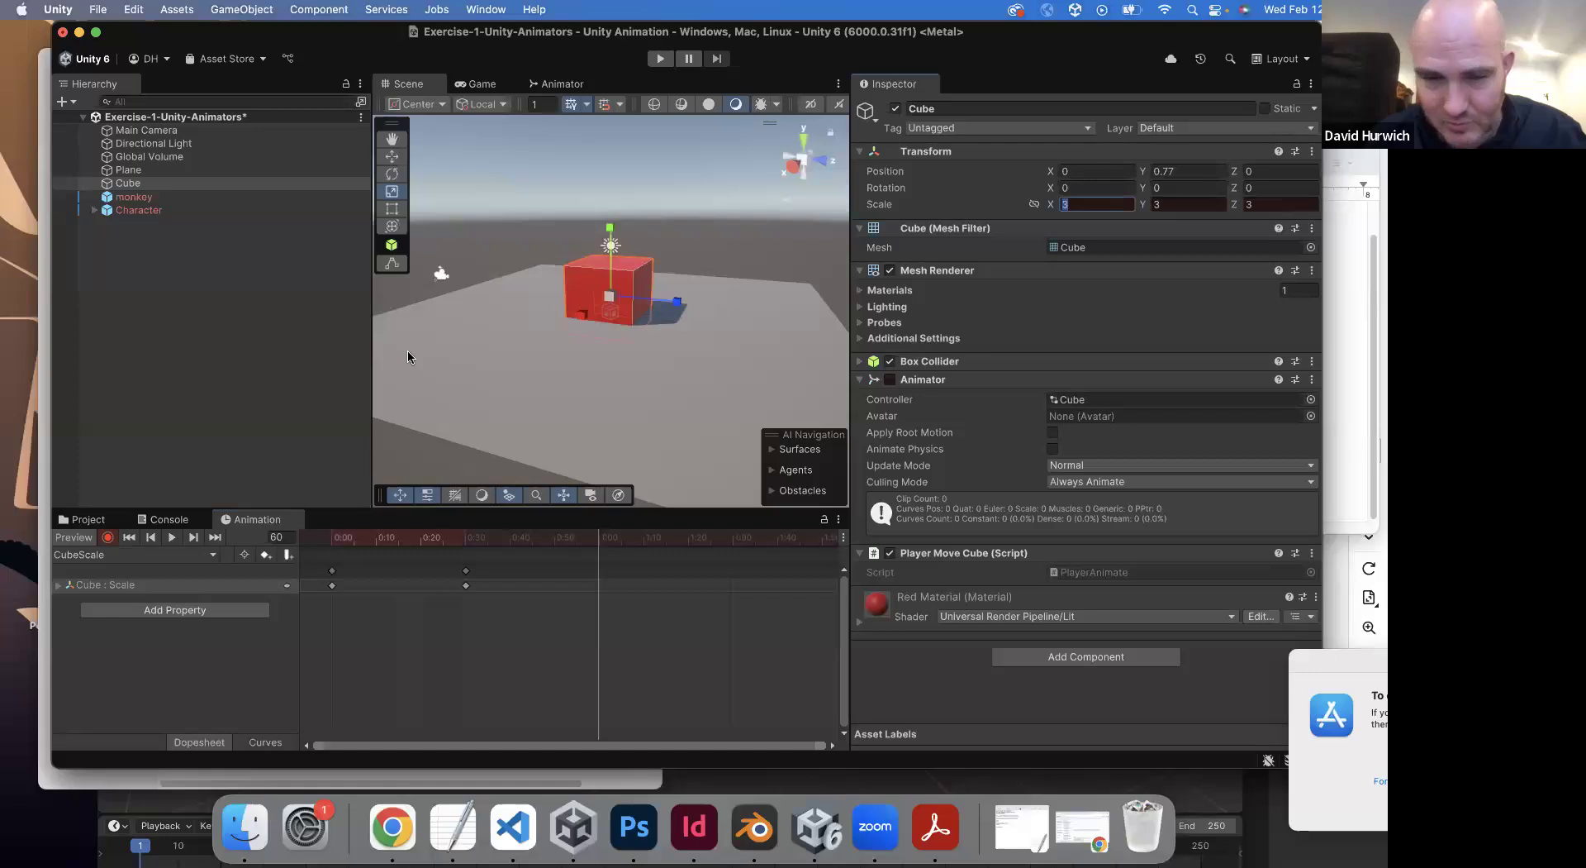
pyautogui.moveTo(334, 541); pyautogui.dragTo(331, 542)
pyautogui.moveTo(584, 539)
pyautogui.mouseDown()
pyautogui.moveTo(653, 539)
pyautogui.moveTo(598, 539)
pyautogui.mouseUp()
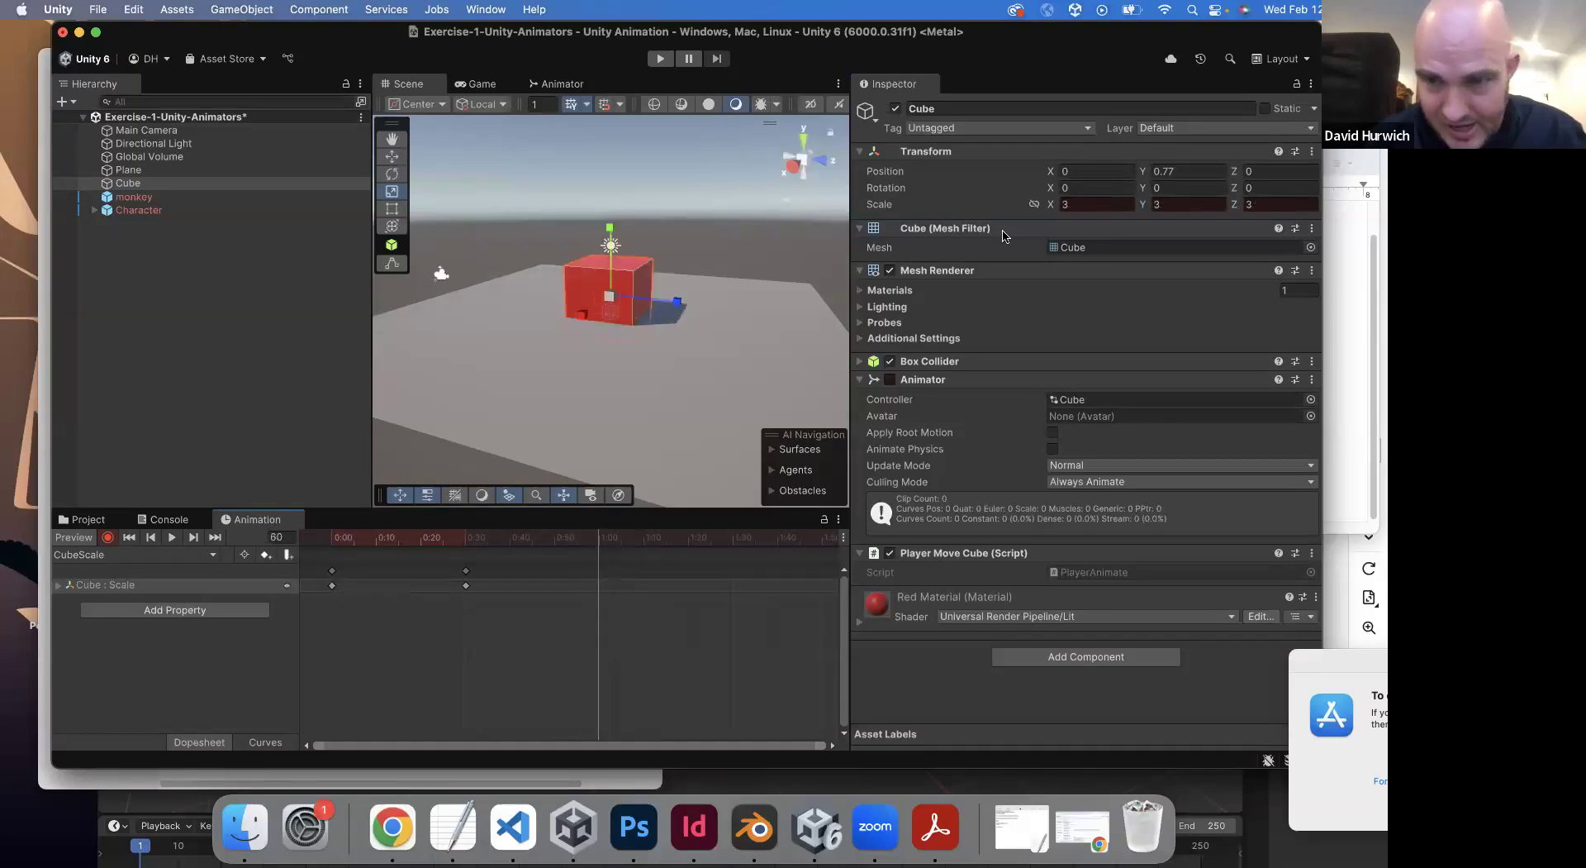
pyautogui.click(1076, 204)
pyautogui.write('1')
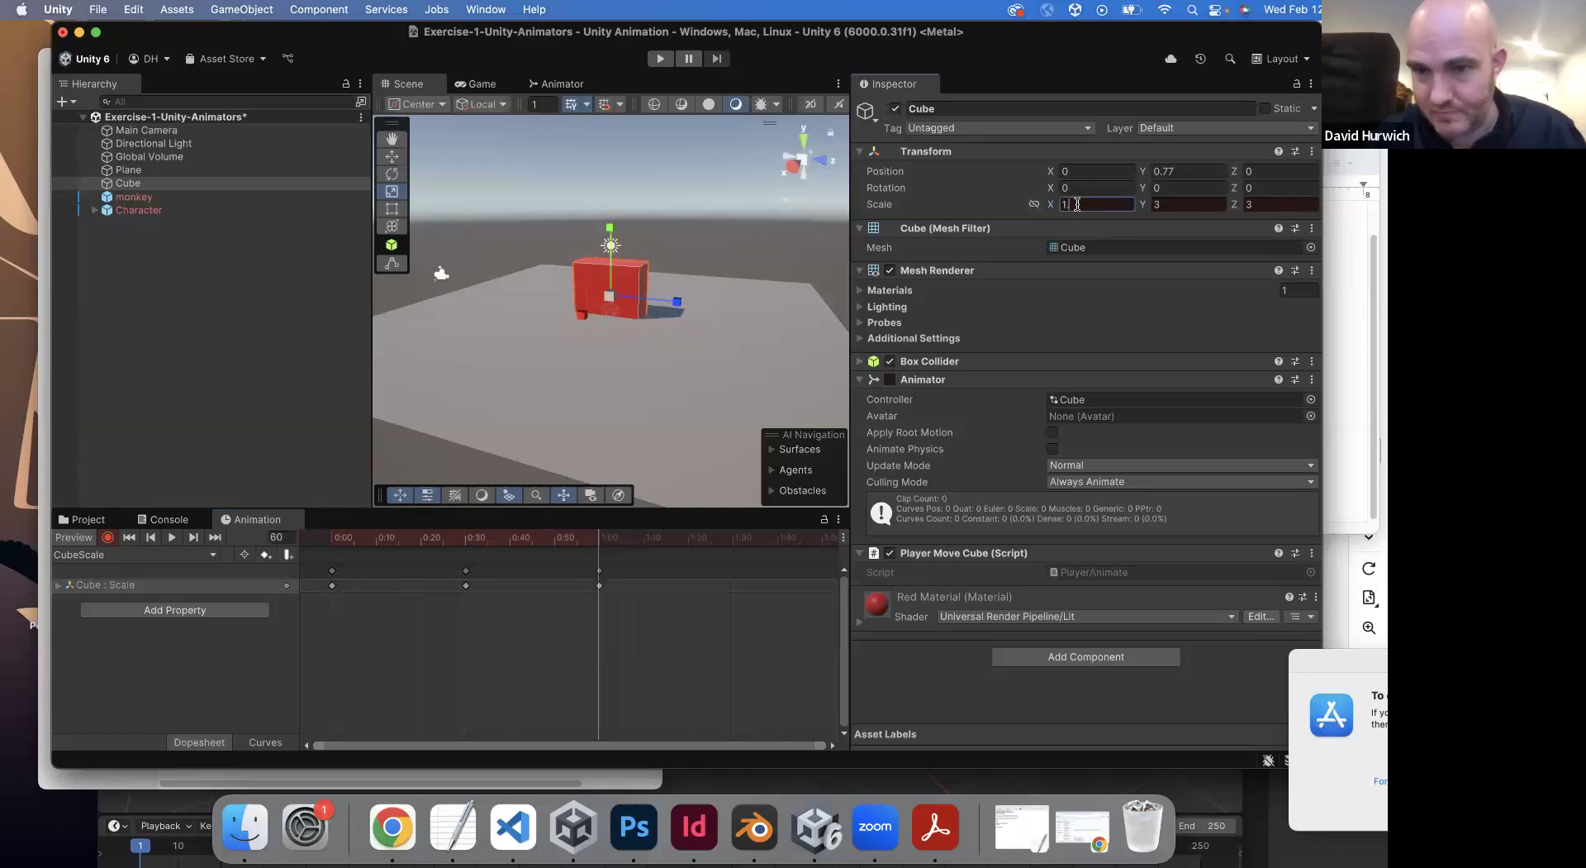
pyautogui.write('.3')
pyautogui.press('Tab')
pyautogui.write('1.3')
pyautogui.press('Tab')
pyautogui.write('13')
pyautogui.press('BackSpace')
pyautogui.write('.4')
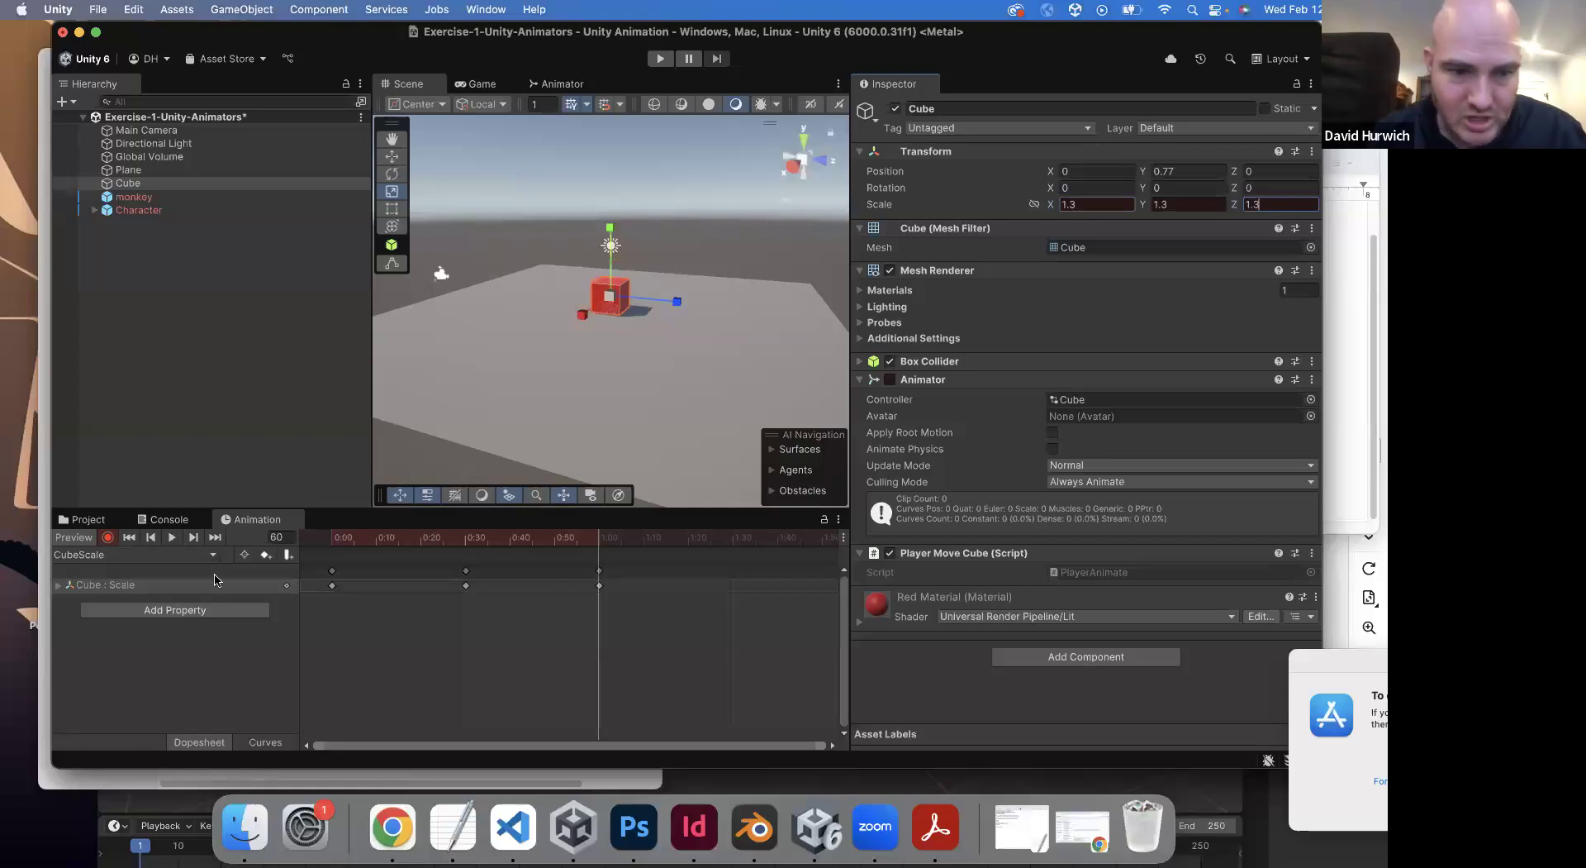
# - Return CubeScale to frame 0, turn off keyframe recording and preview the clip
pyautogui.click(333, 539)
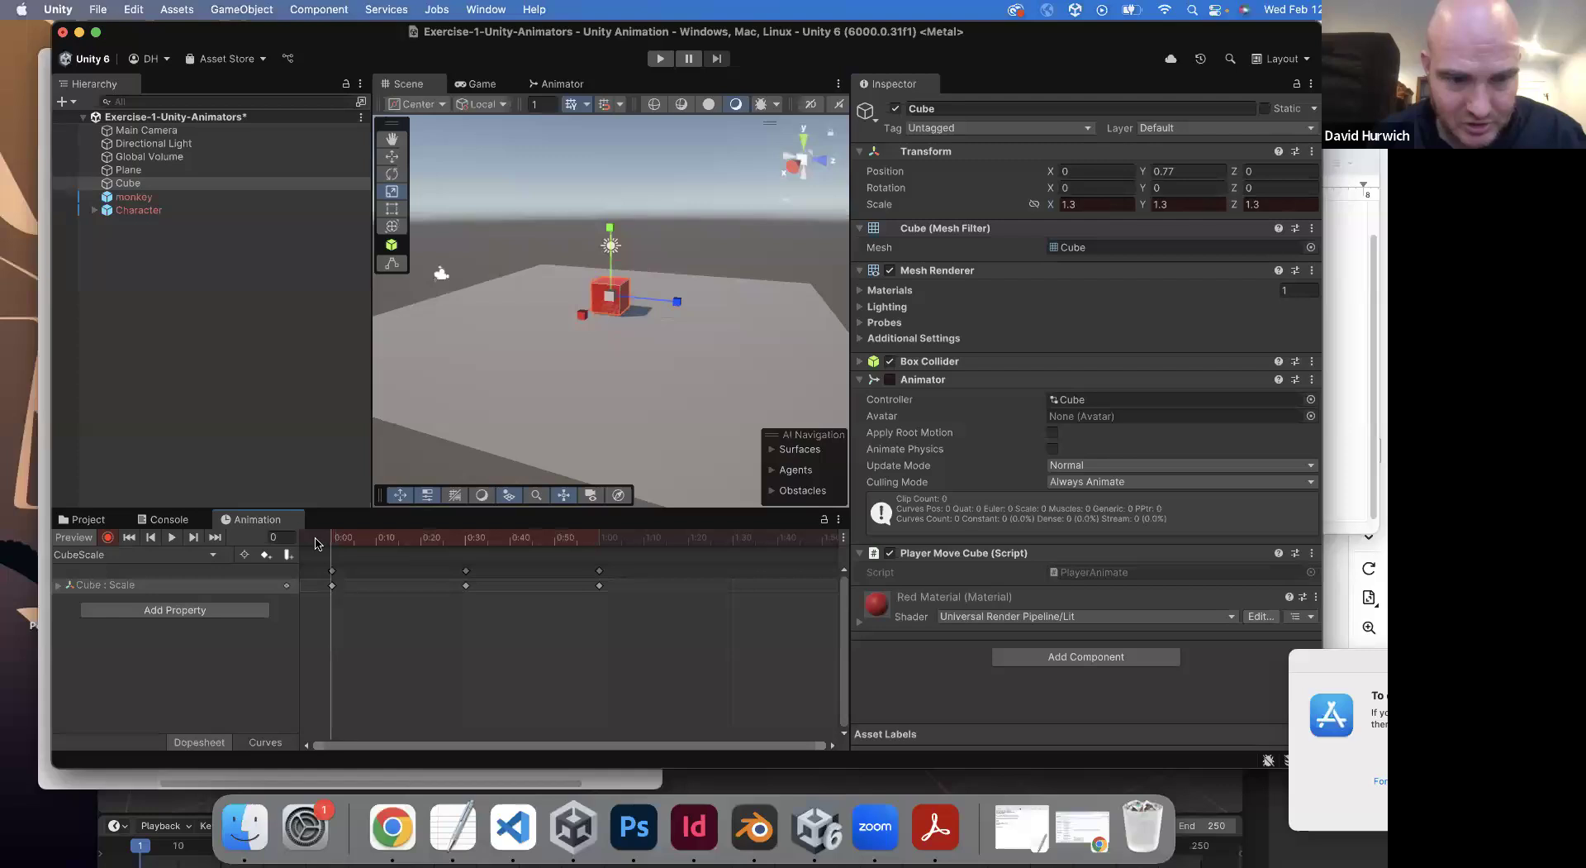
pyautogui.click(108, 538)
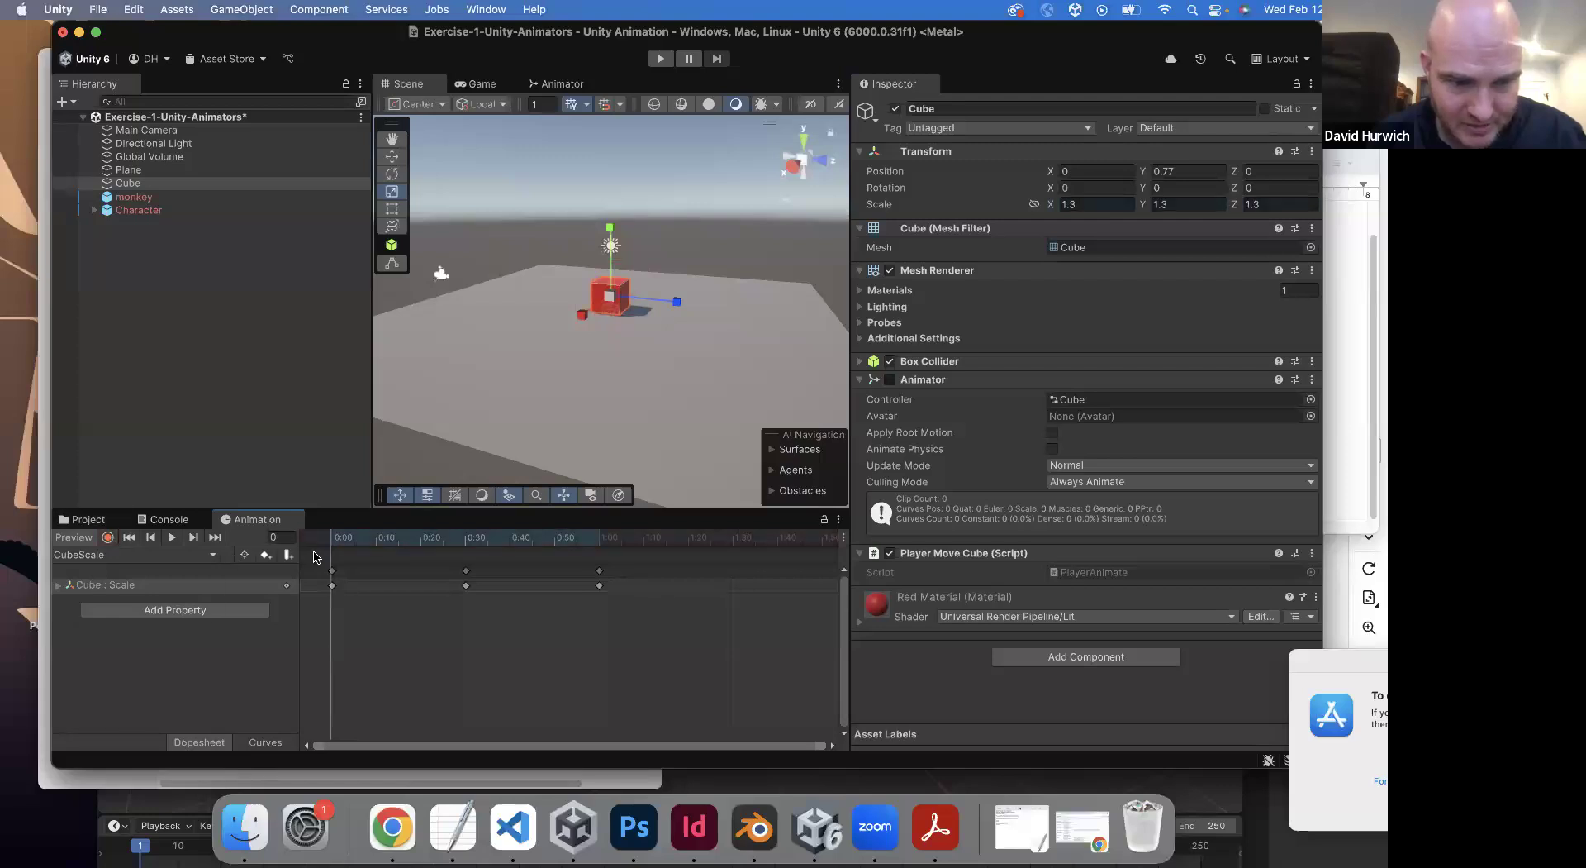
pyautogui.click(346, 543)
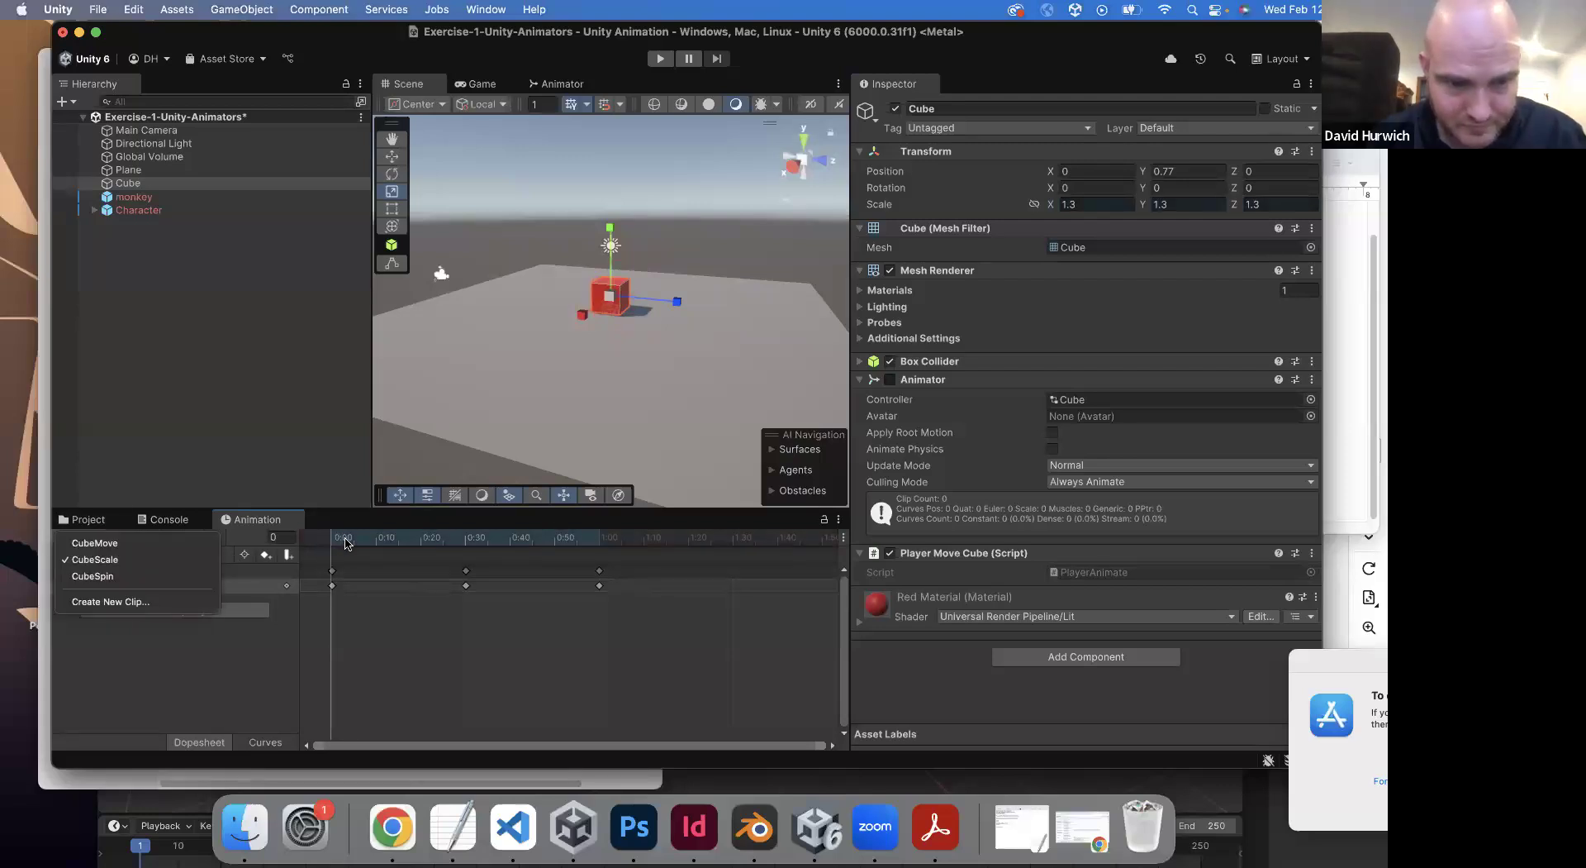
pyautogui.click(358, 543)
pyautogui.press('space')
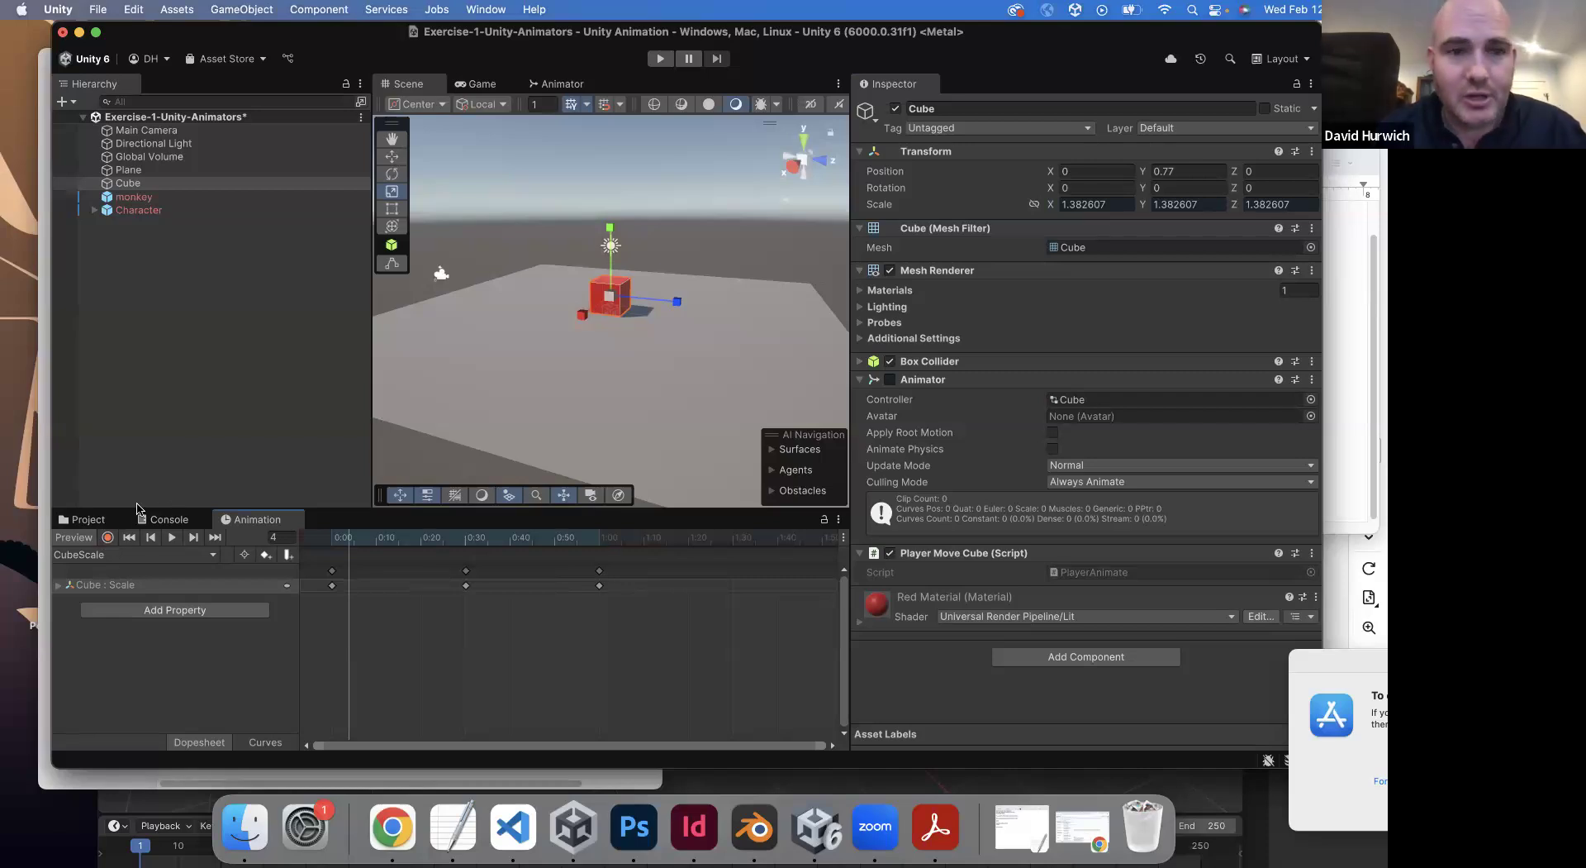
# - Show the project's Animations folder with large thumbnails and inspect the settings of the CubeMove, CubeScale and CubeSpin clips
pyautogui.click(85, 521)
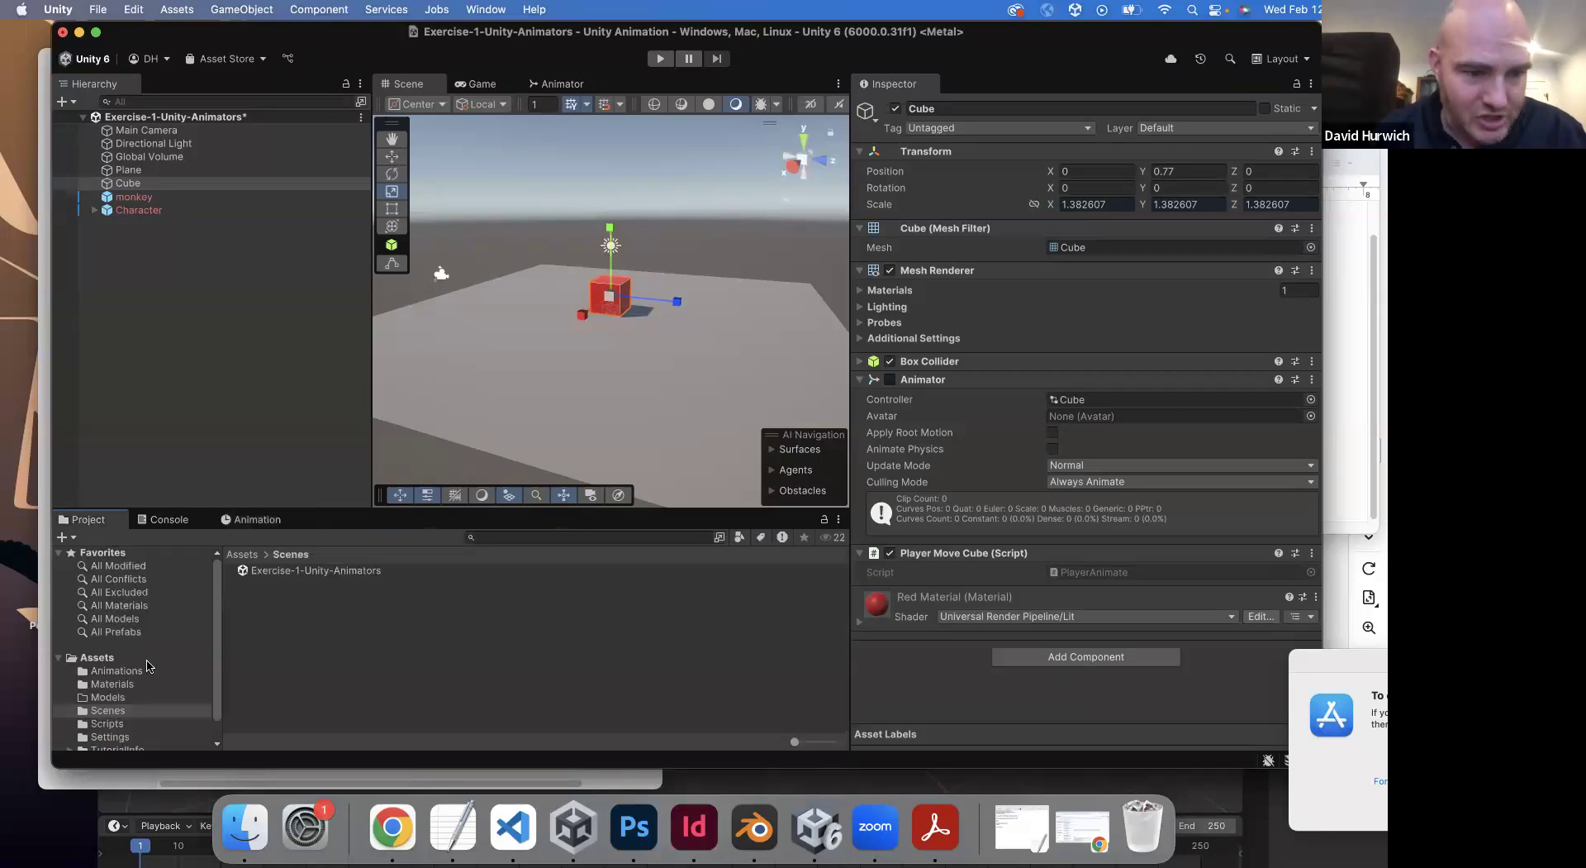
pyautogui.click(139, 685)
pyautogui.click(141, 671)
pyautogui.click(384, 583)
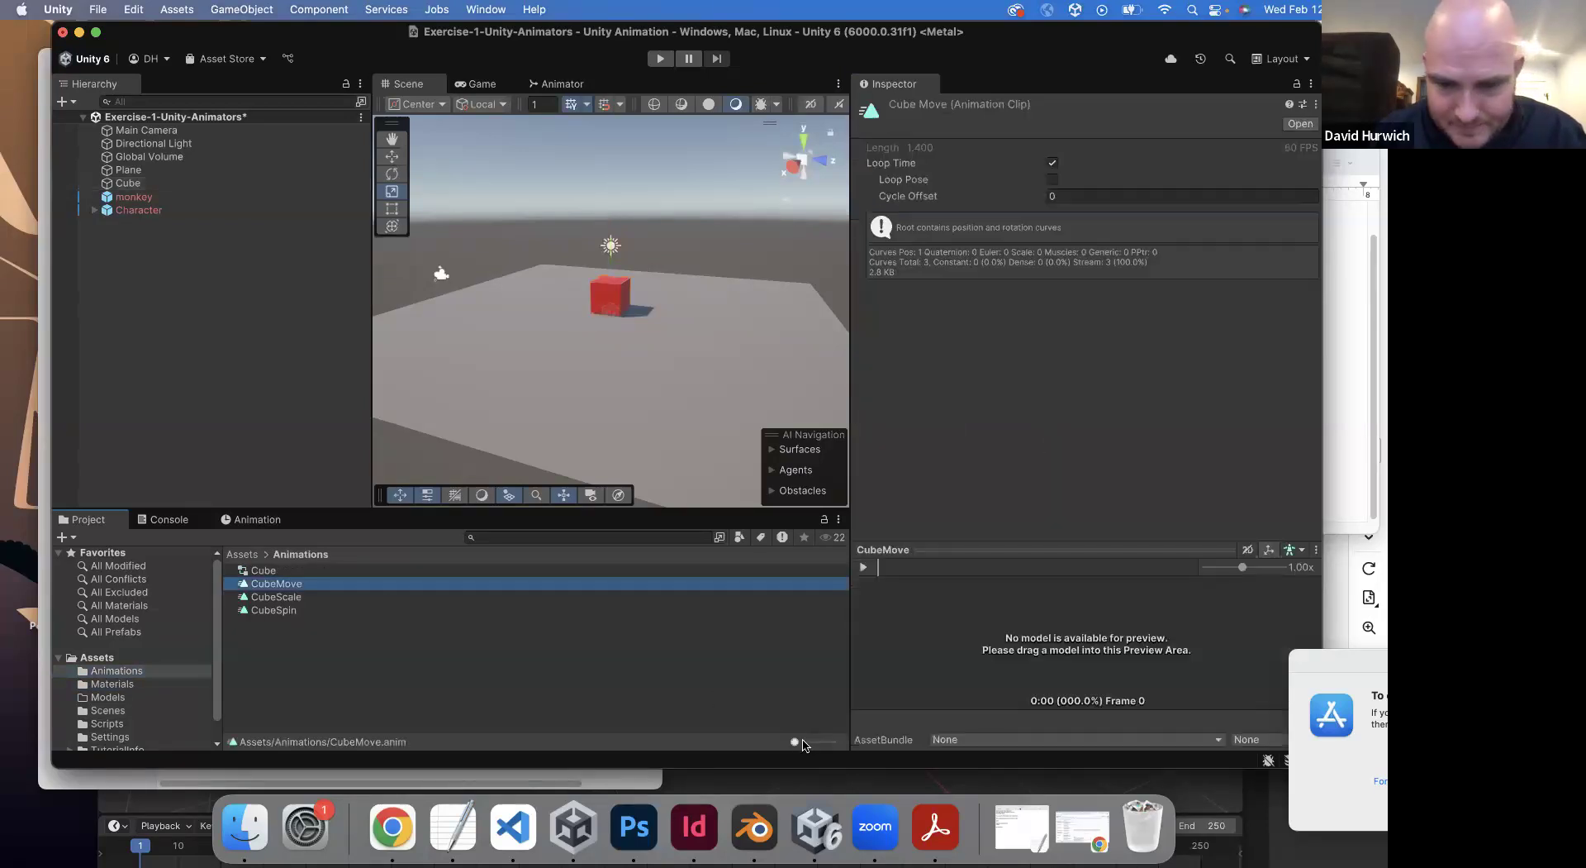
pyautogui.moveTo(798, 742); pyautogui.dragTo(862, 744)
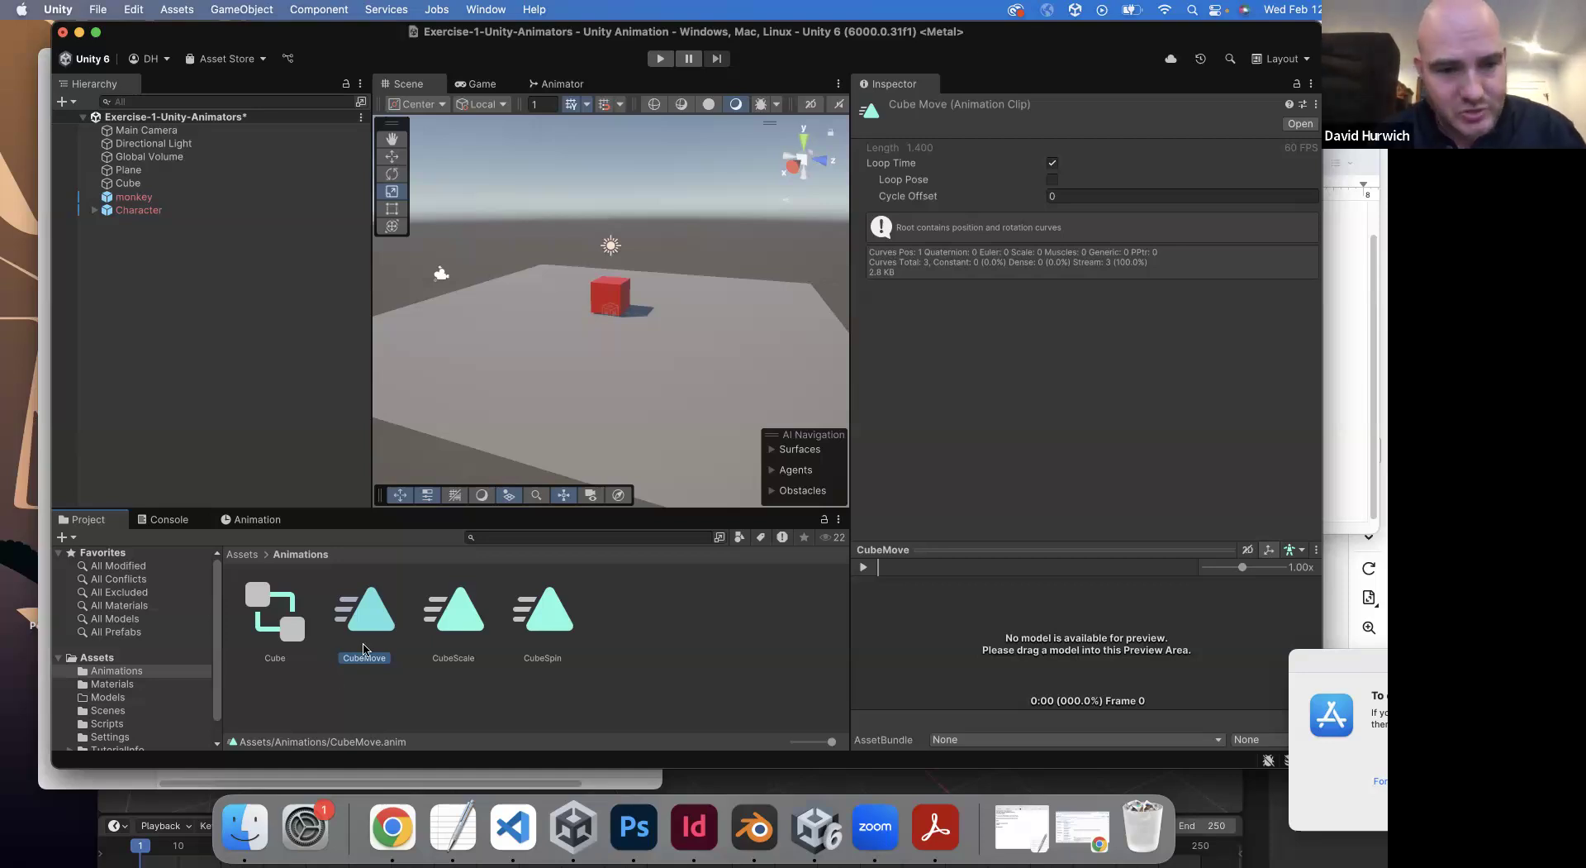
pyautogui.click(460, 620)
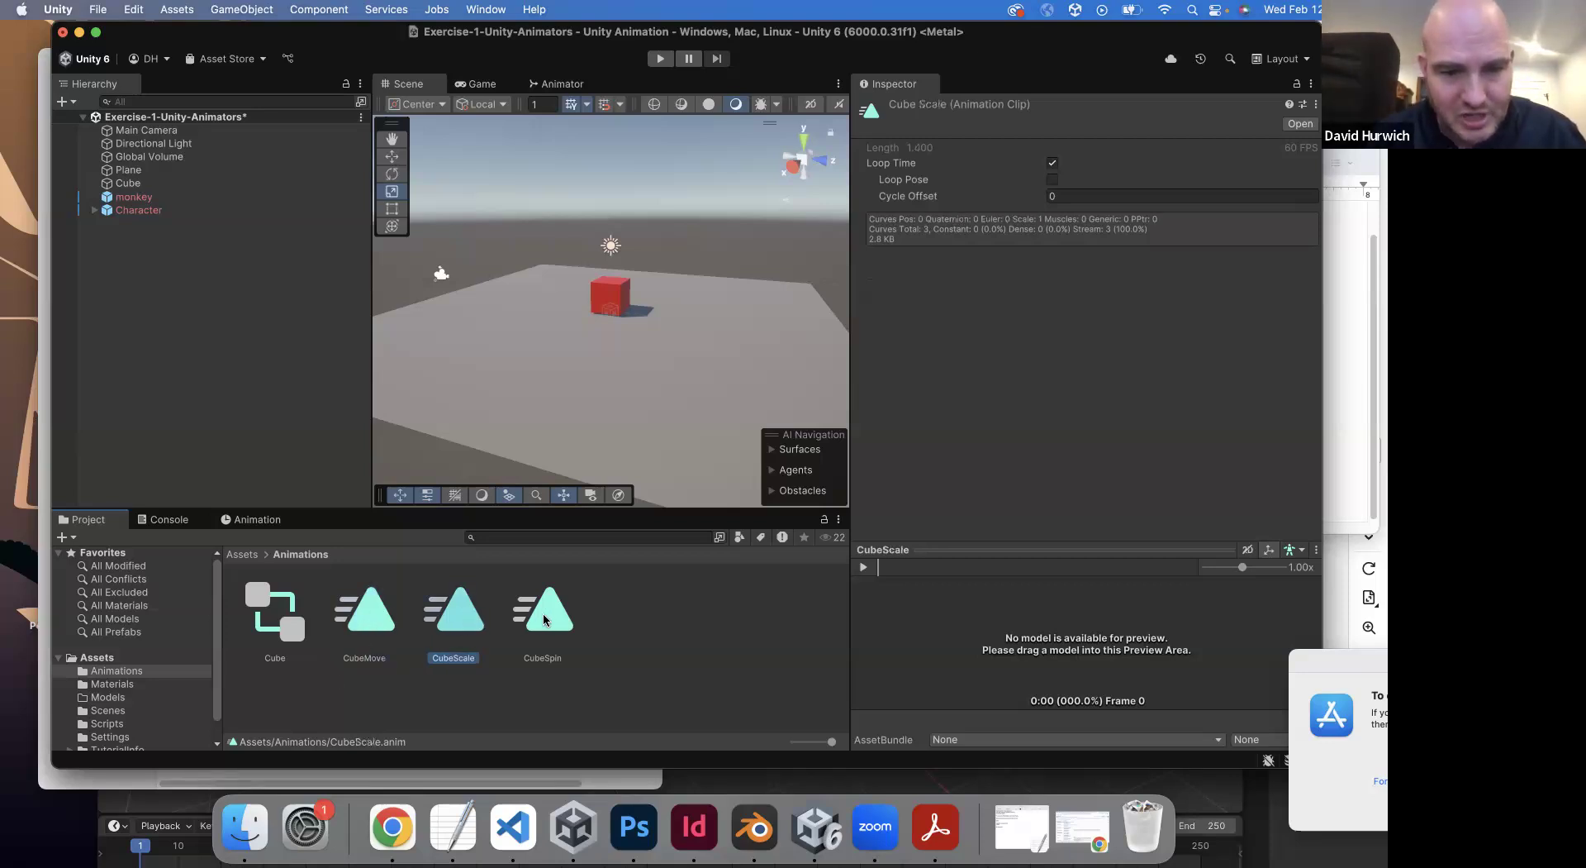
pyautogui.click(537, 620)
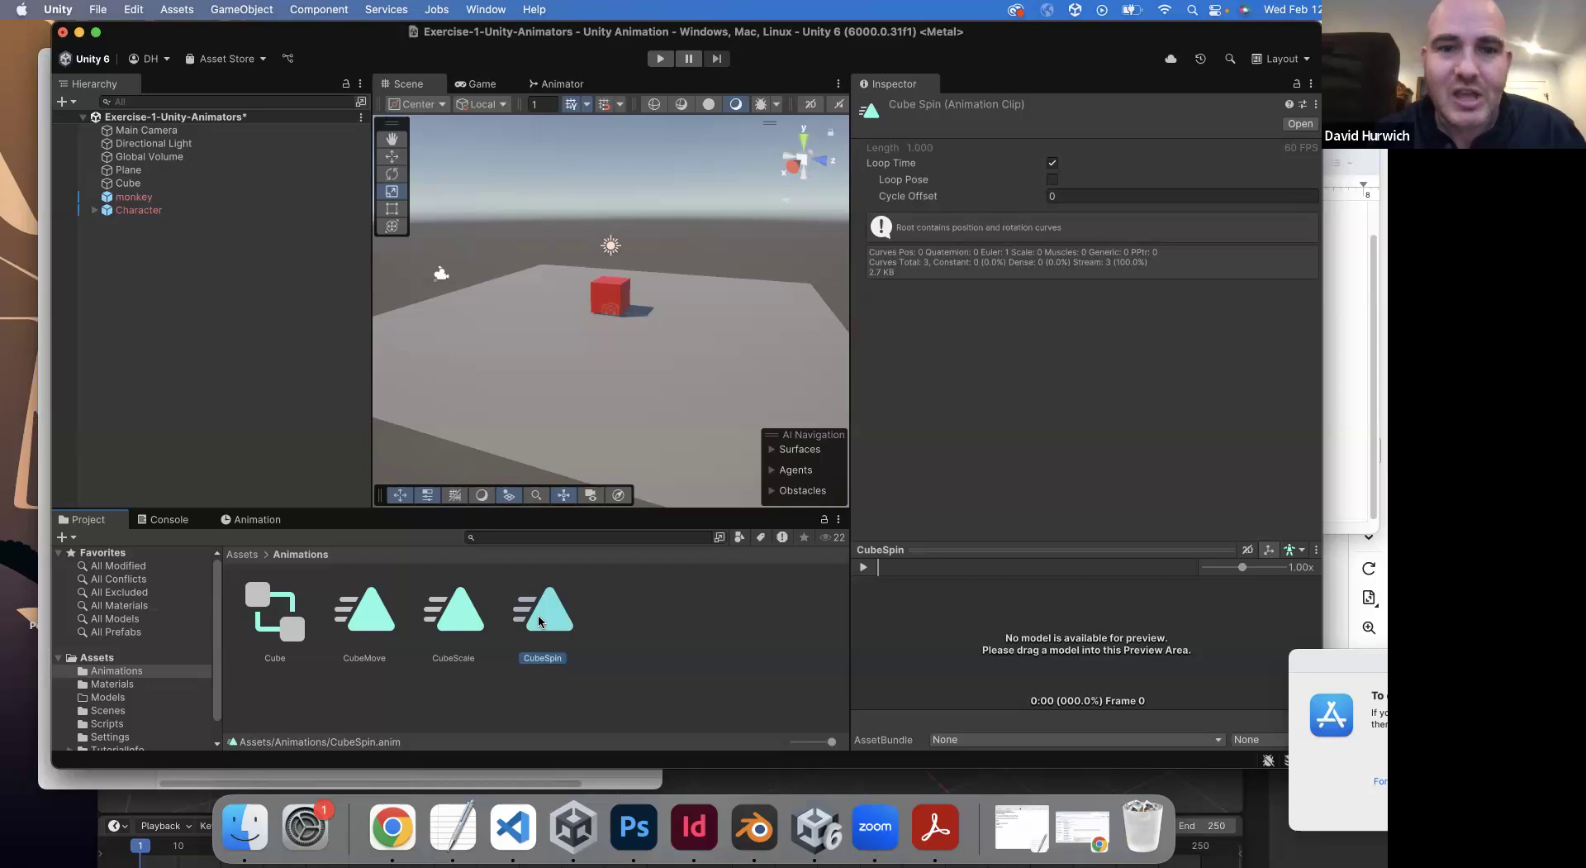
# - Run the scene in the Game view to watch the cube's animation, repeating the test with the CubeMove clip selected
pyautogui.click(476, 83)
pyautogui.click(659, 58)
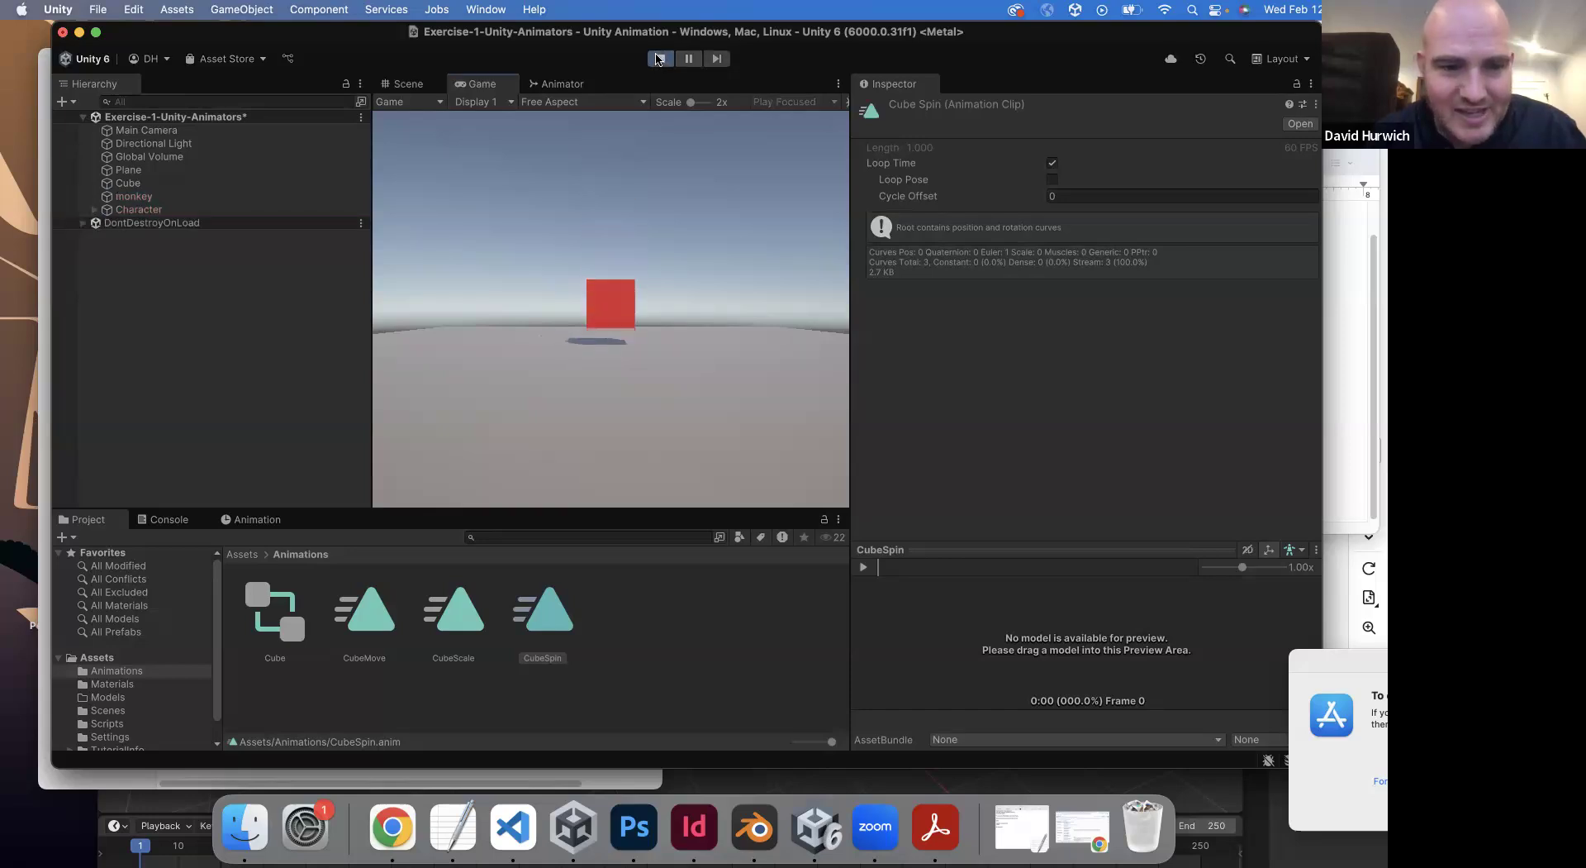
pyautogui.click(659, 59)
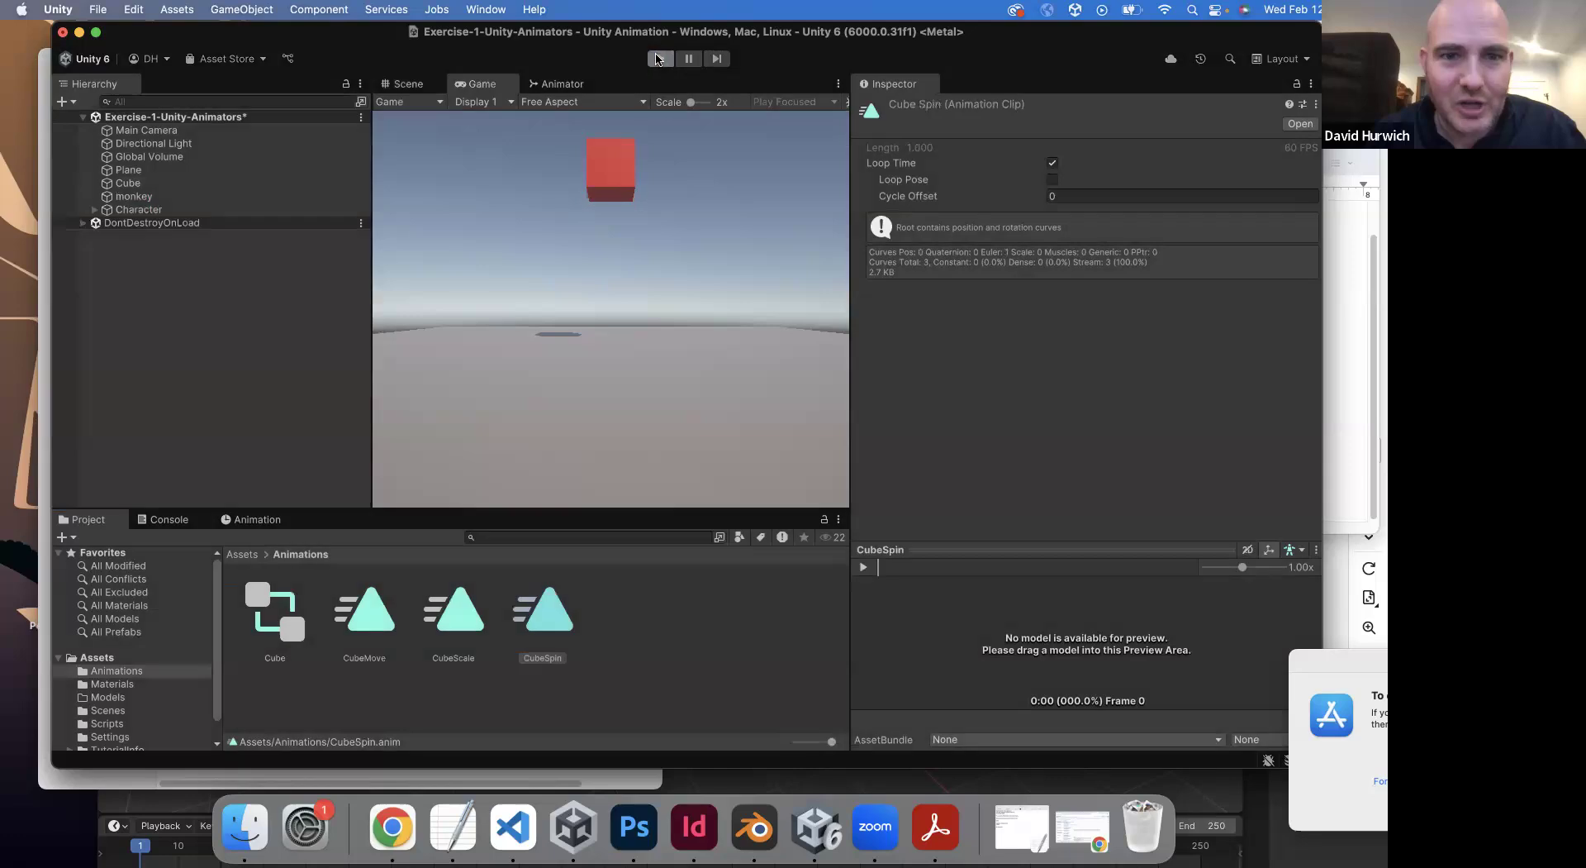
pyautogui.click(367, 601)
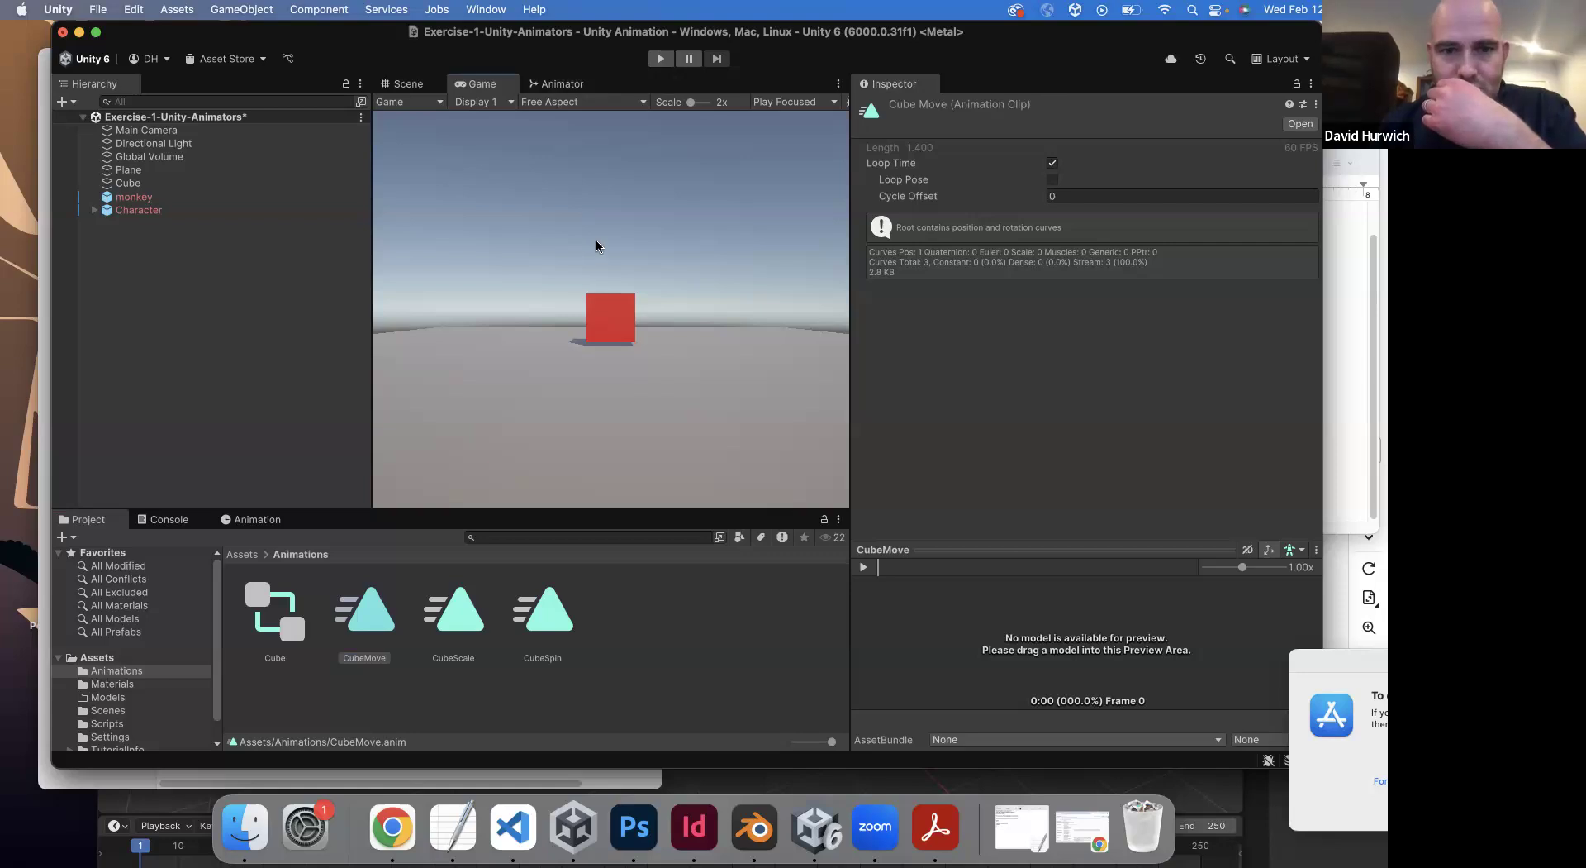
pyautogui.click(662, 60)
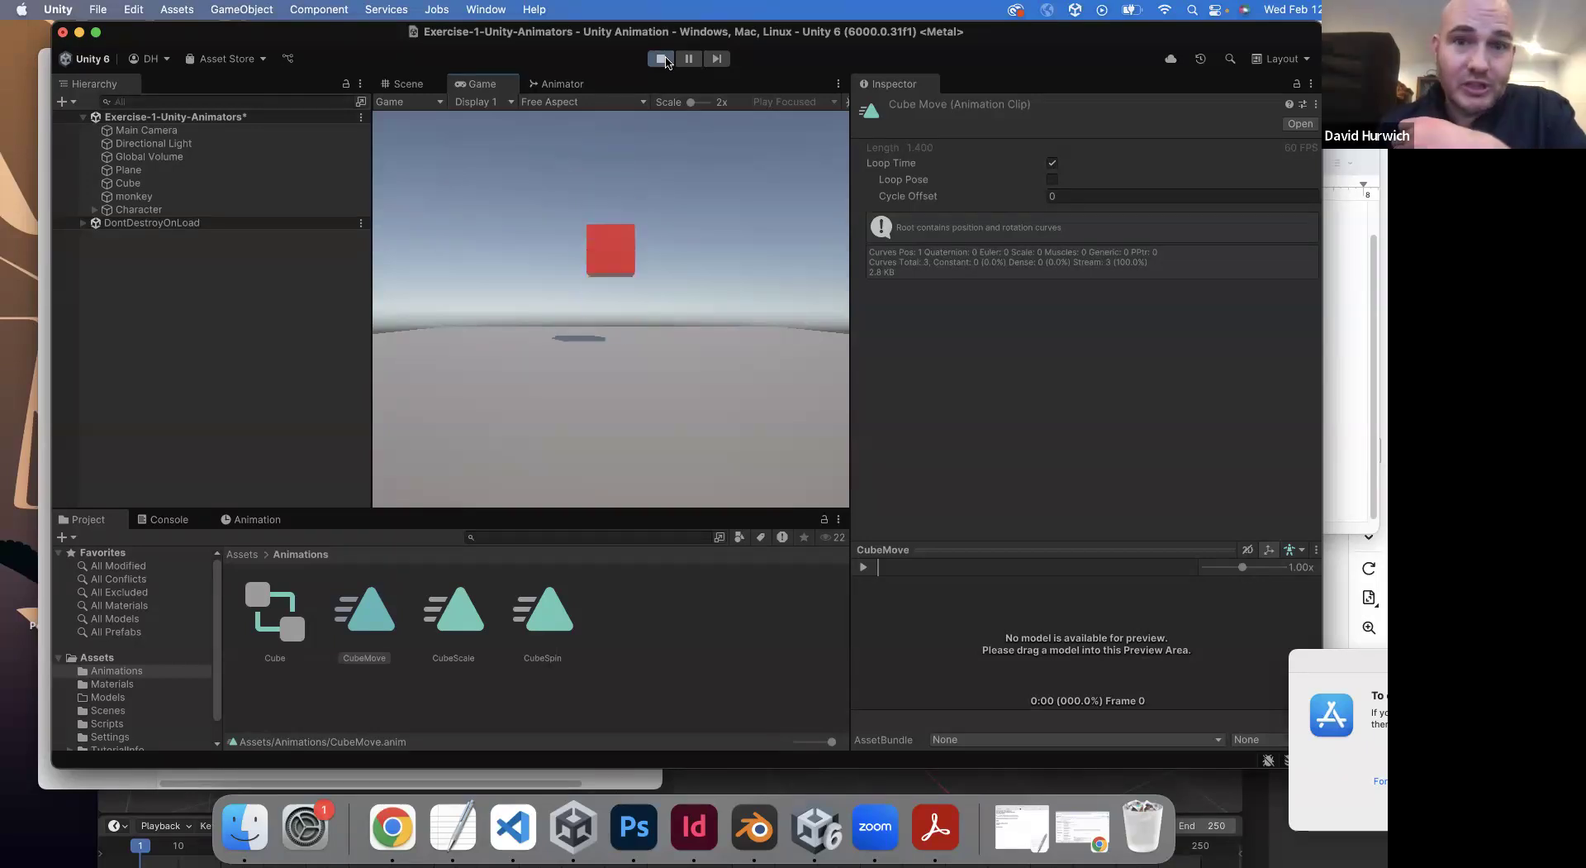
pyautogui.click(661, 59)
# - Test-run the scene with Loop Time disabled on the CubeMove clip, and re-enable Loop Time after stopping
pyautogui.click(1053, 164)
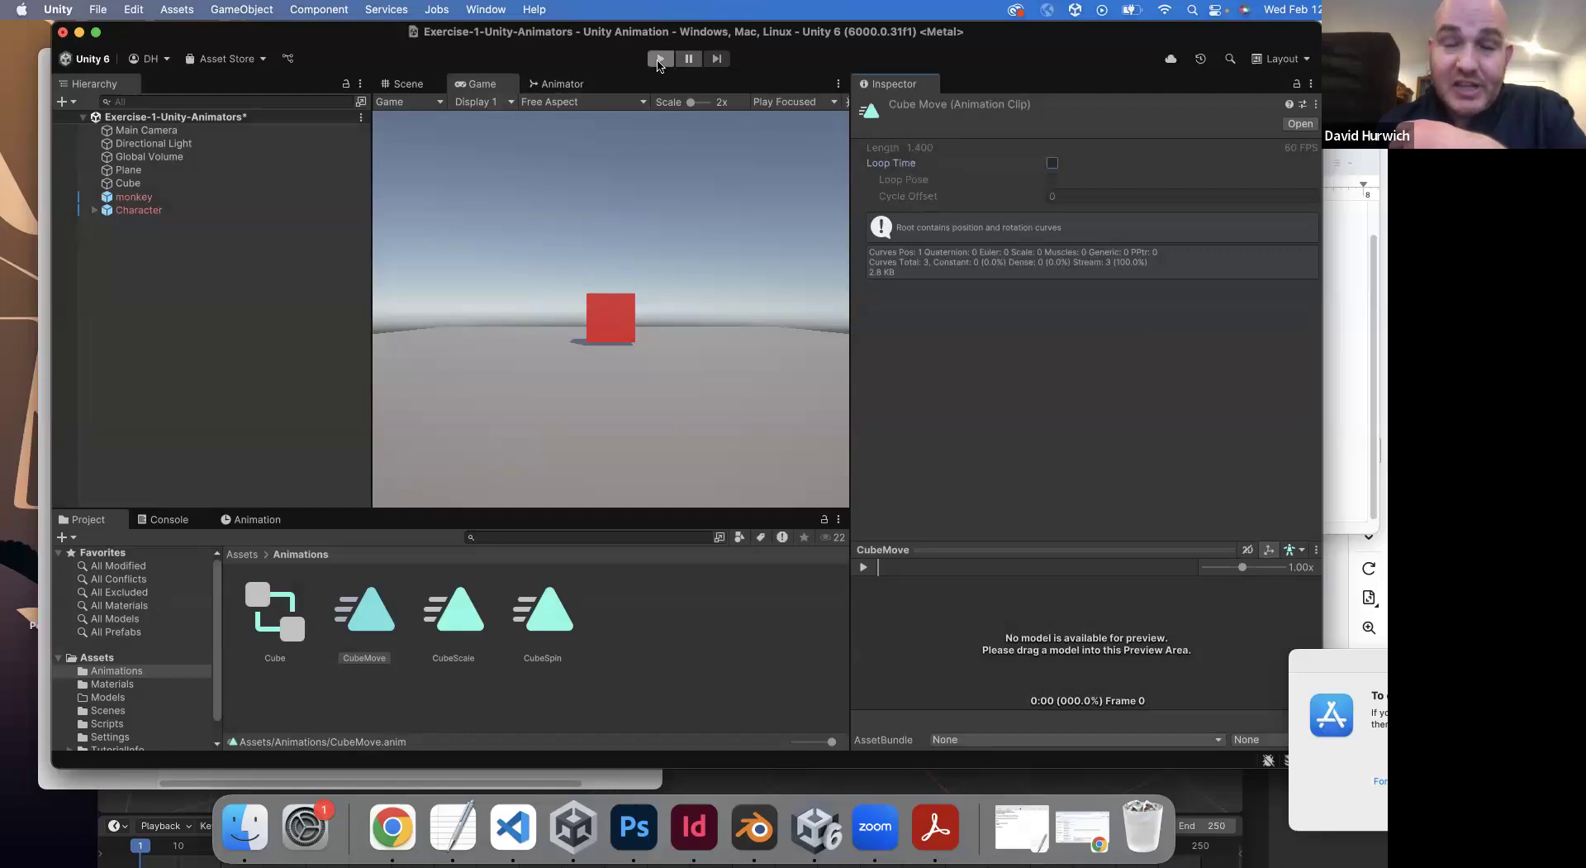
pyautogui.click(661, 58)
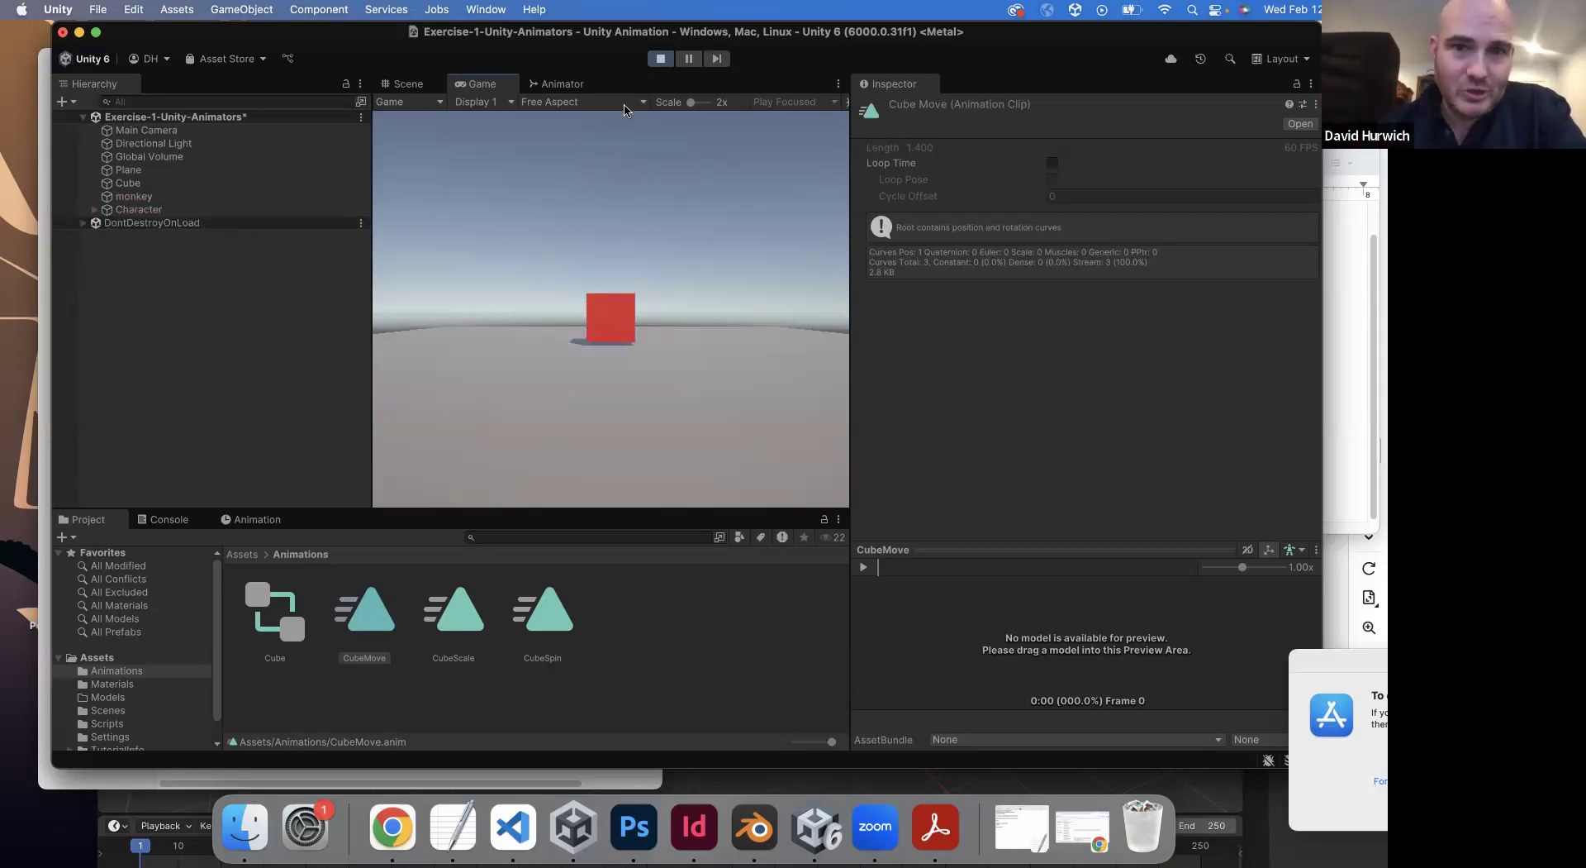
pyautogui.click(661, 59)
pyautogui.click(1052, 164)
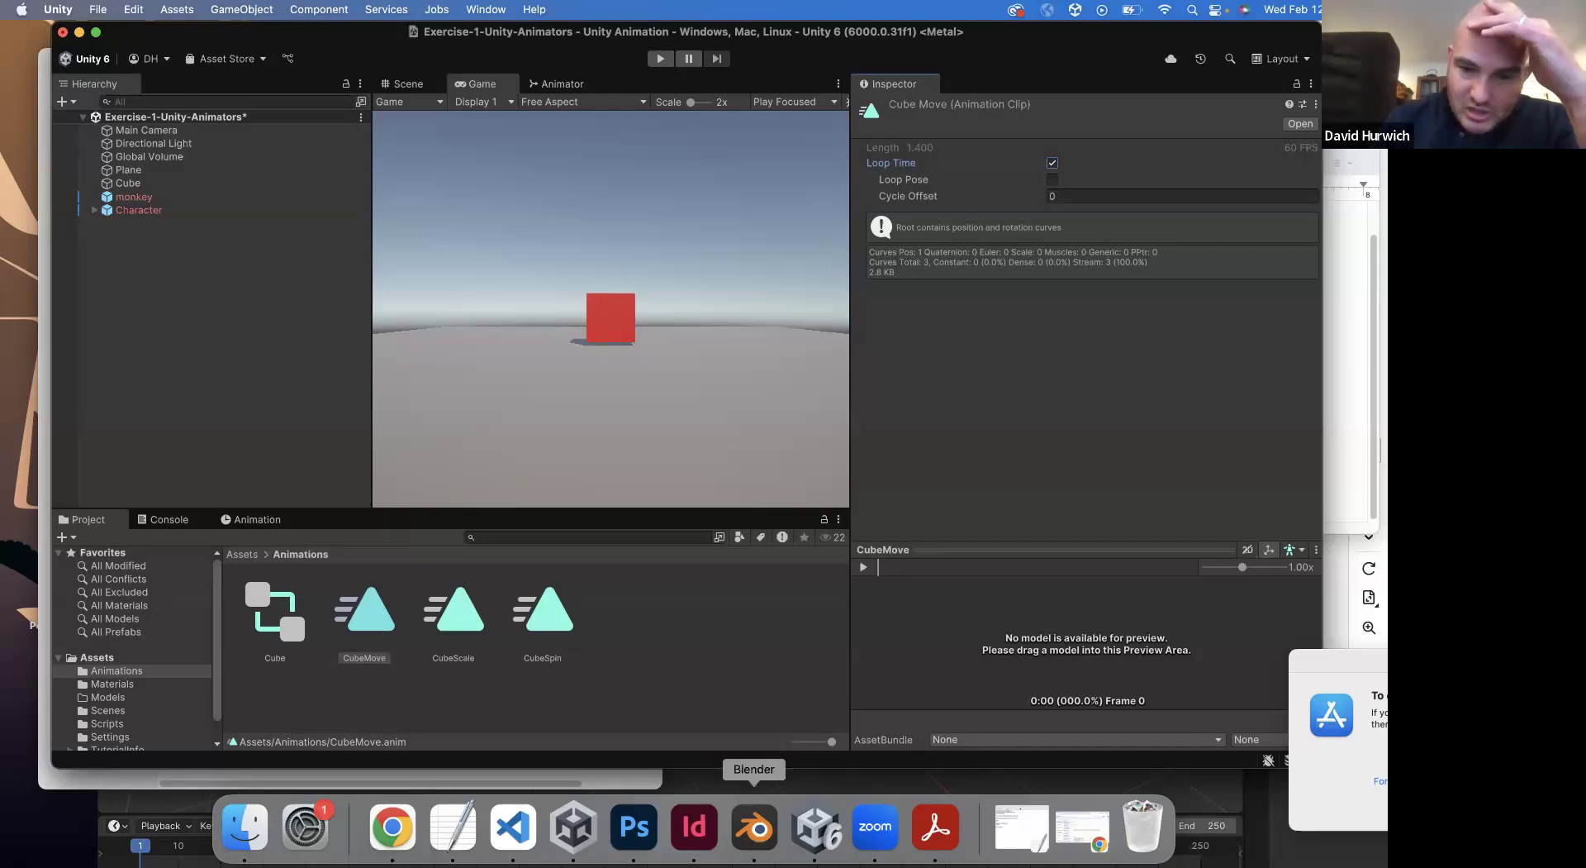
# - Switch to the Acrobat slides and read the Unity Animations pages on the Model, the Animator and the Animation
pyautogui.click(935, 826)
pyautogui.scroll(2, 1099, 409)
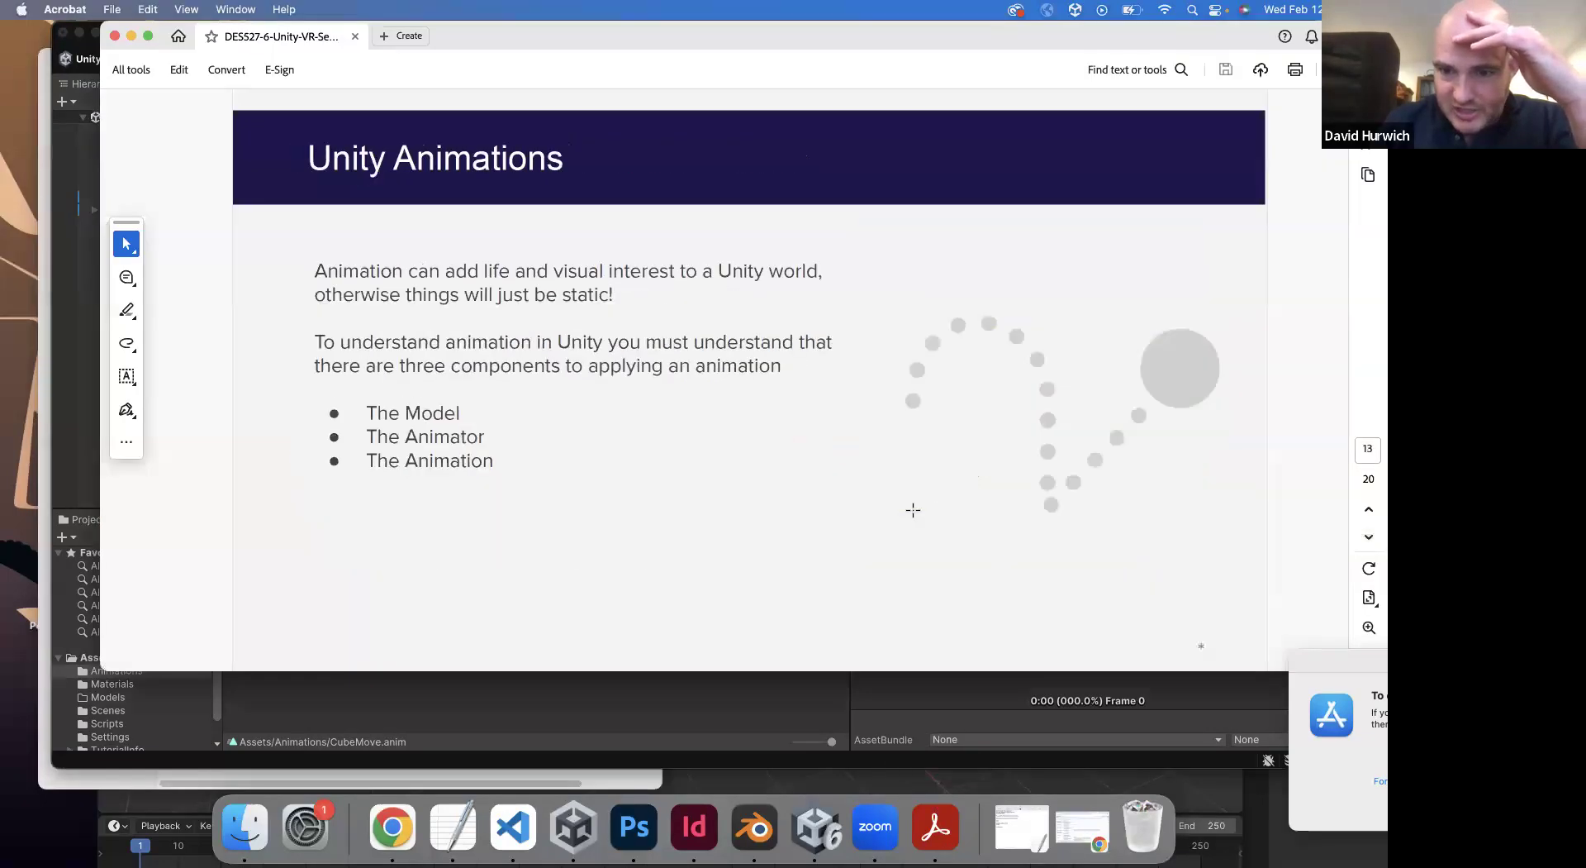
pyautogui.moveTo(1039, 401); pyautogui.dragTo(1136, 419)
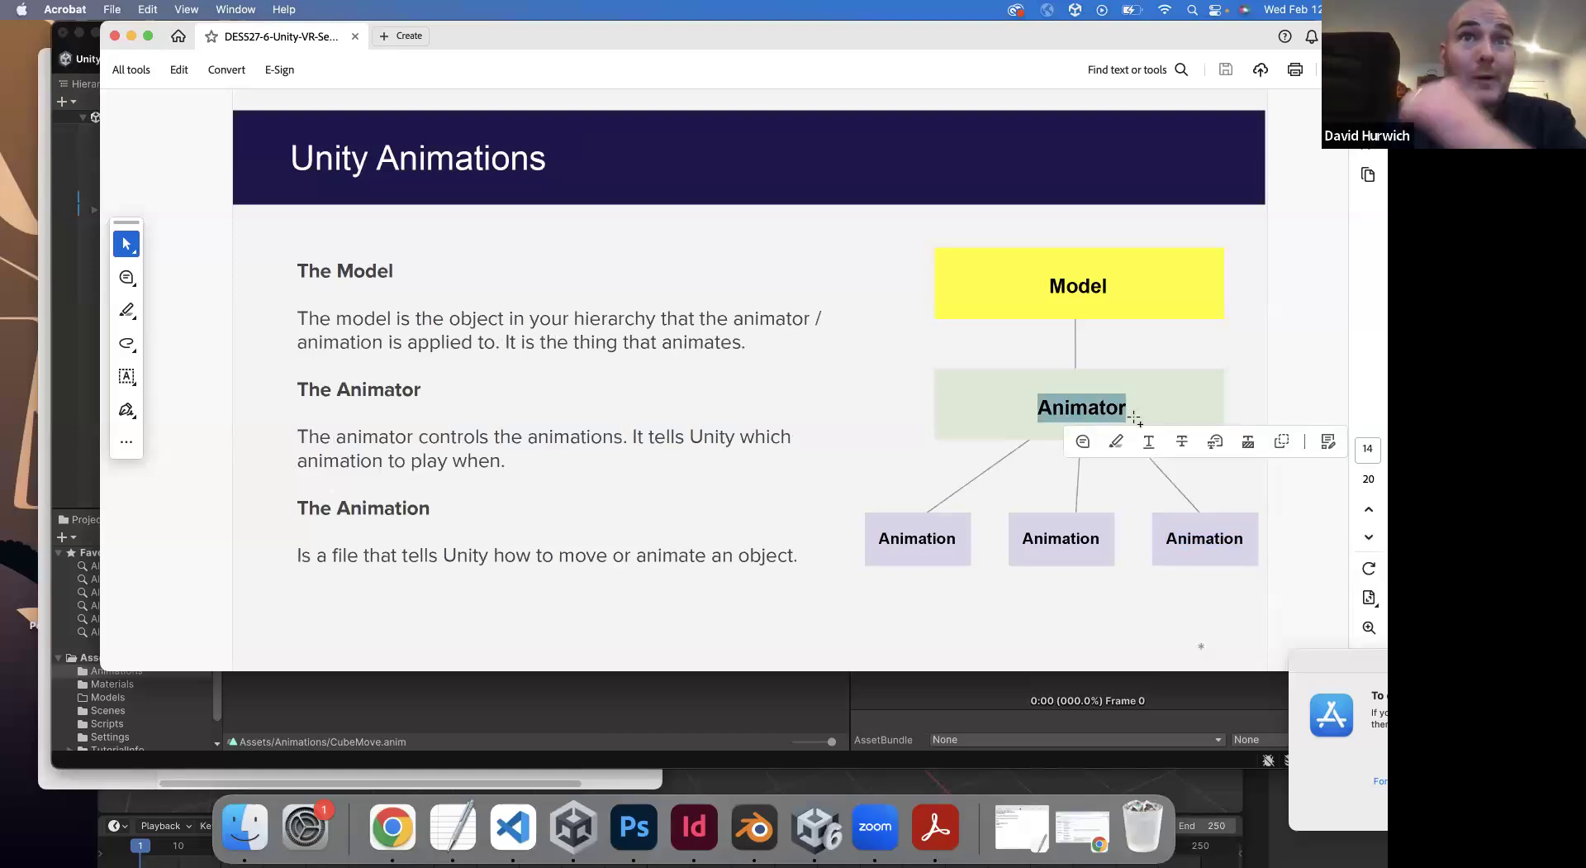
# - Return to Unity, select the Cube animator controller, and close and reopen the Animator window
pyautogui.click(492, 716)
pyautogui.click(275, 637)
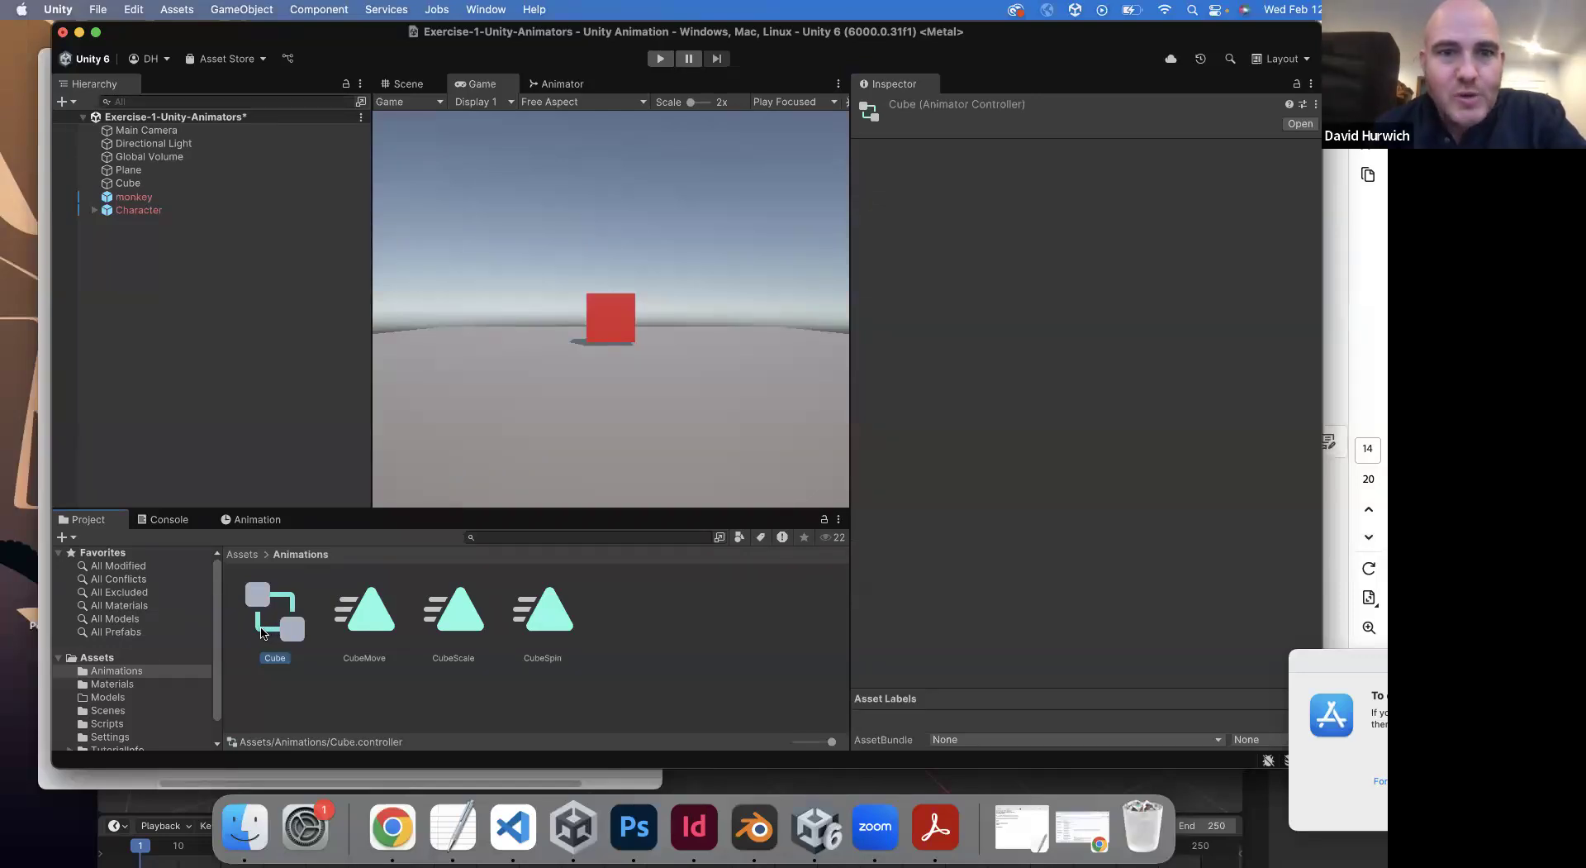
pyautogui.click(551, 86)
pyautogui.rightClick(570, 92)
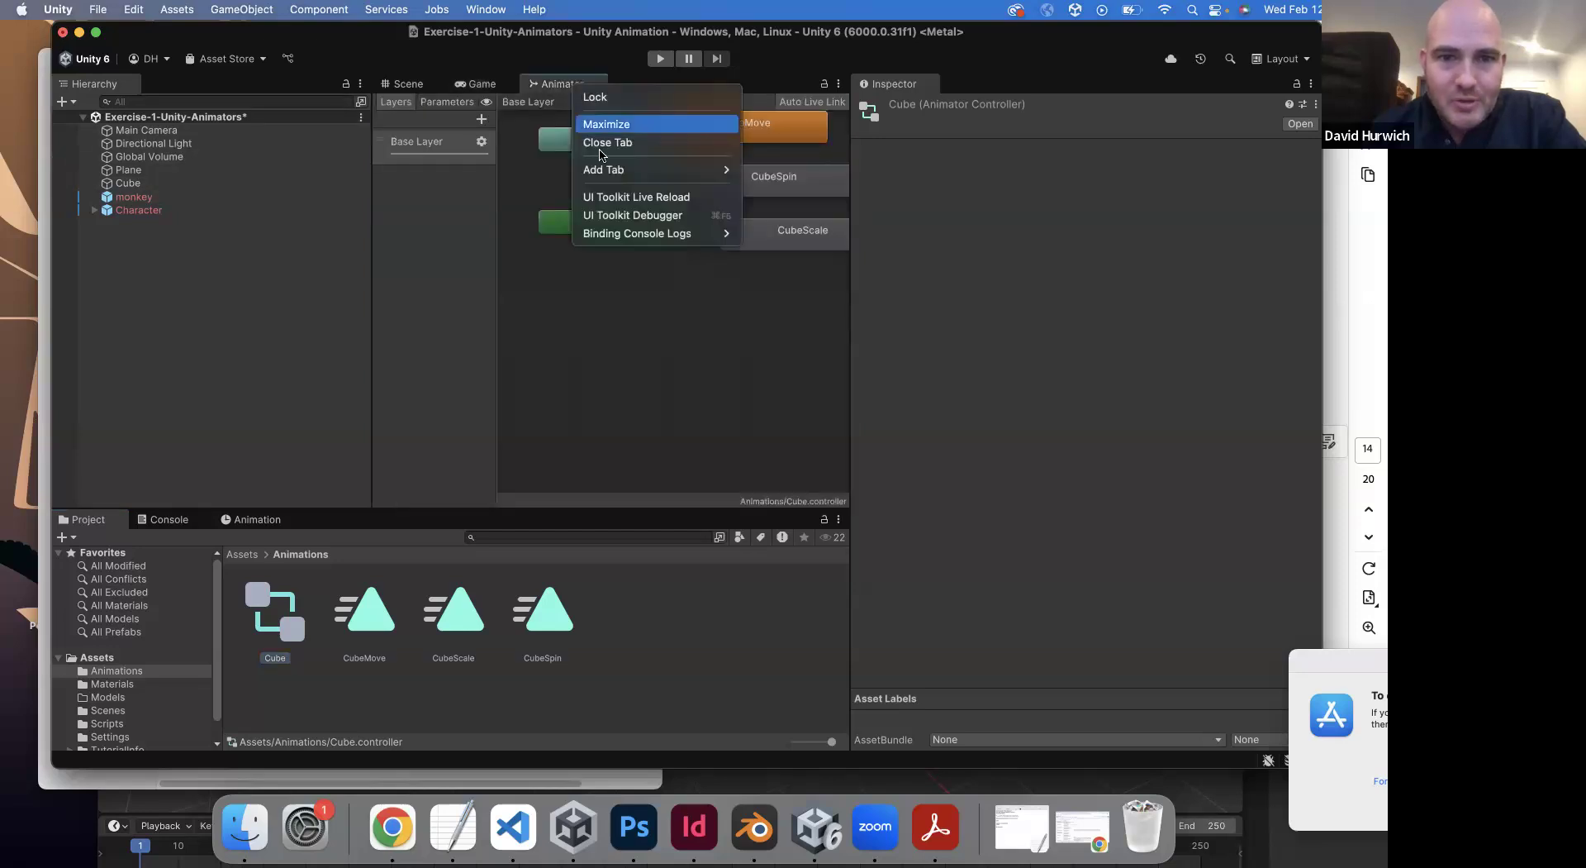
pyautogui.click(607, 142)
pyautogui.click(485, 10)
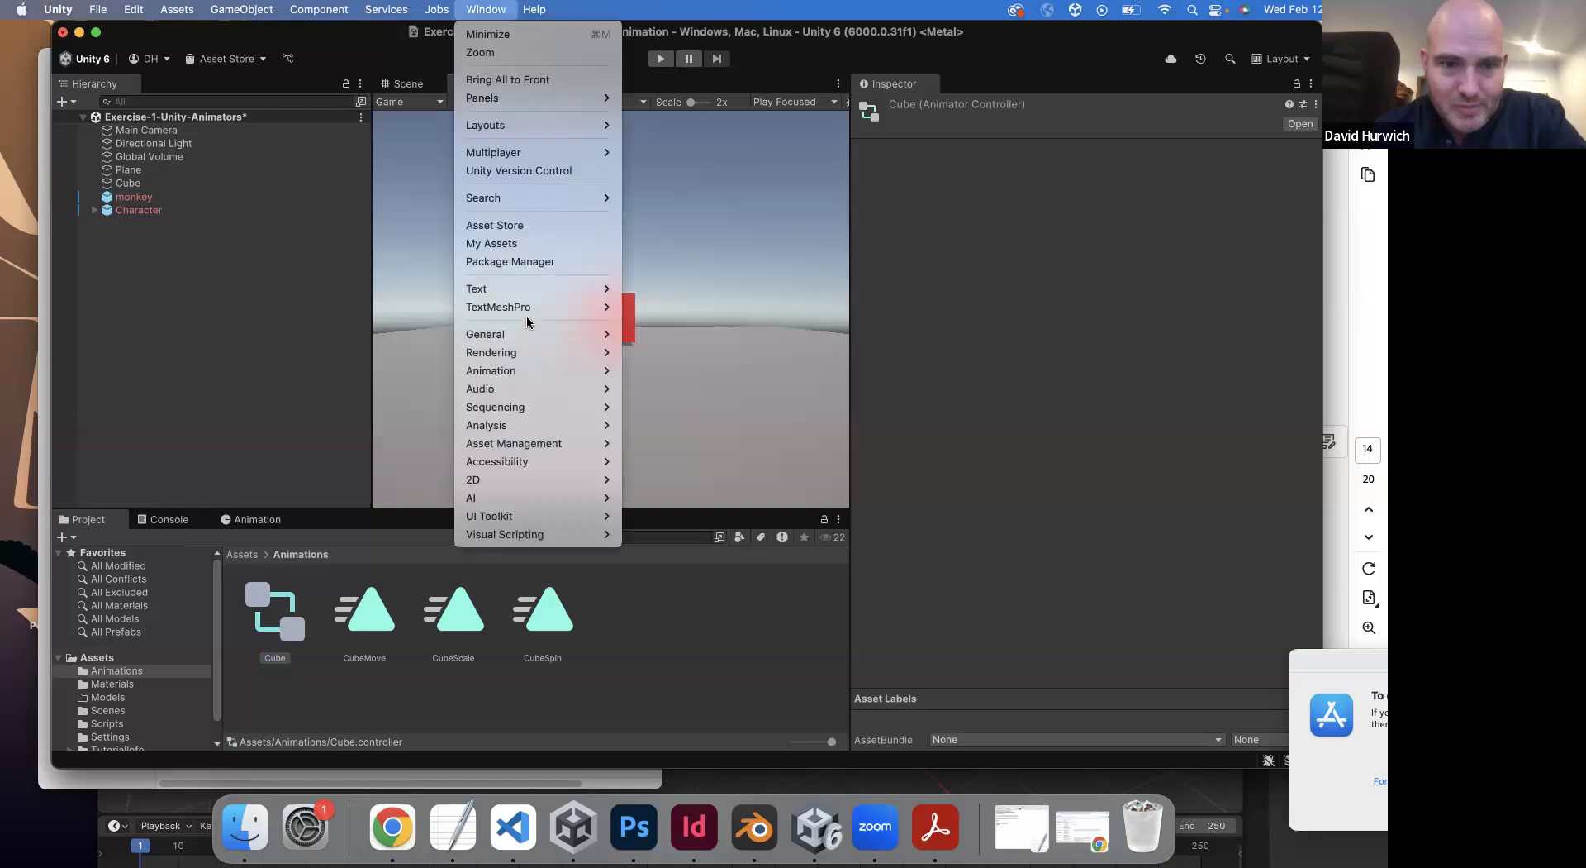
pyautogui.moveTo(545, 370)
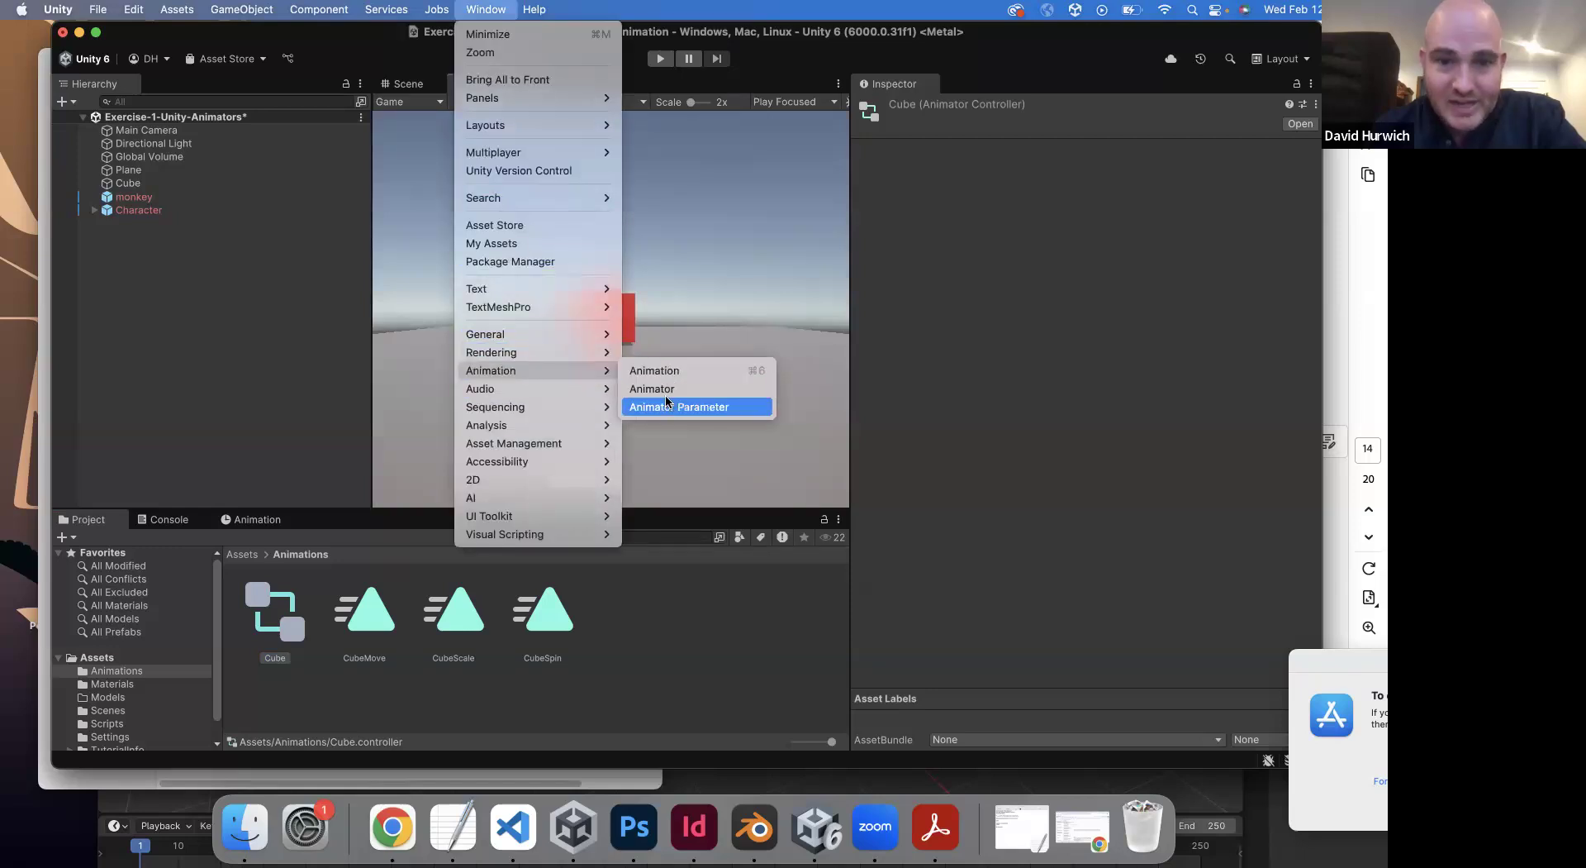
pyautogui.click(663, 389)
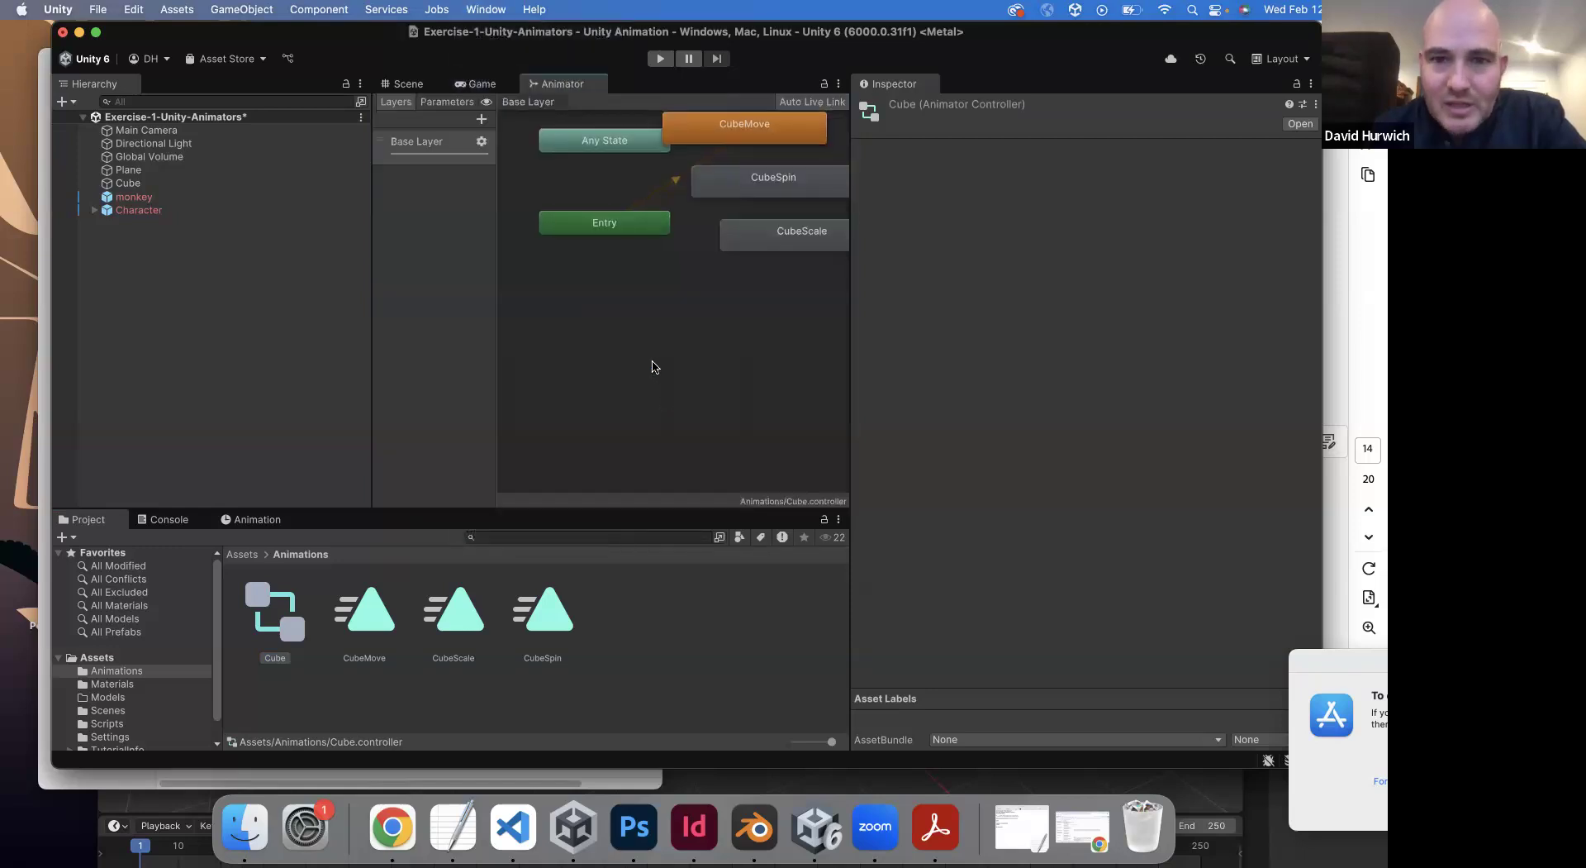
# - Widen the Animator graph area and arrange the CubeMove, CubeSpin and CubeScale states in a column clear of Any State and Entry
pyautogui.scroll(-5, 651, 361)
pyautogui.scroll(3, 651, 361)
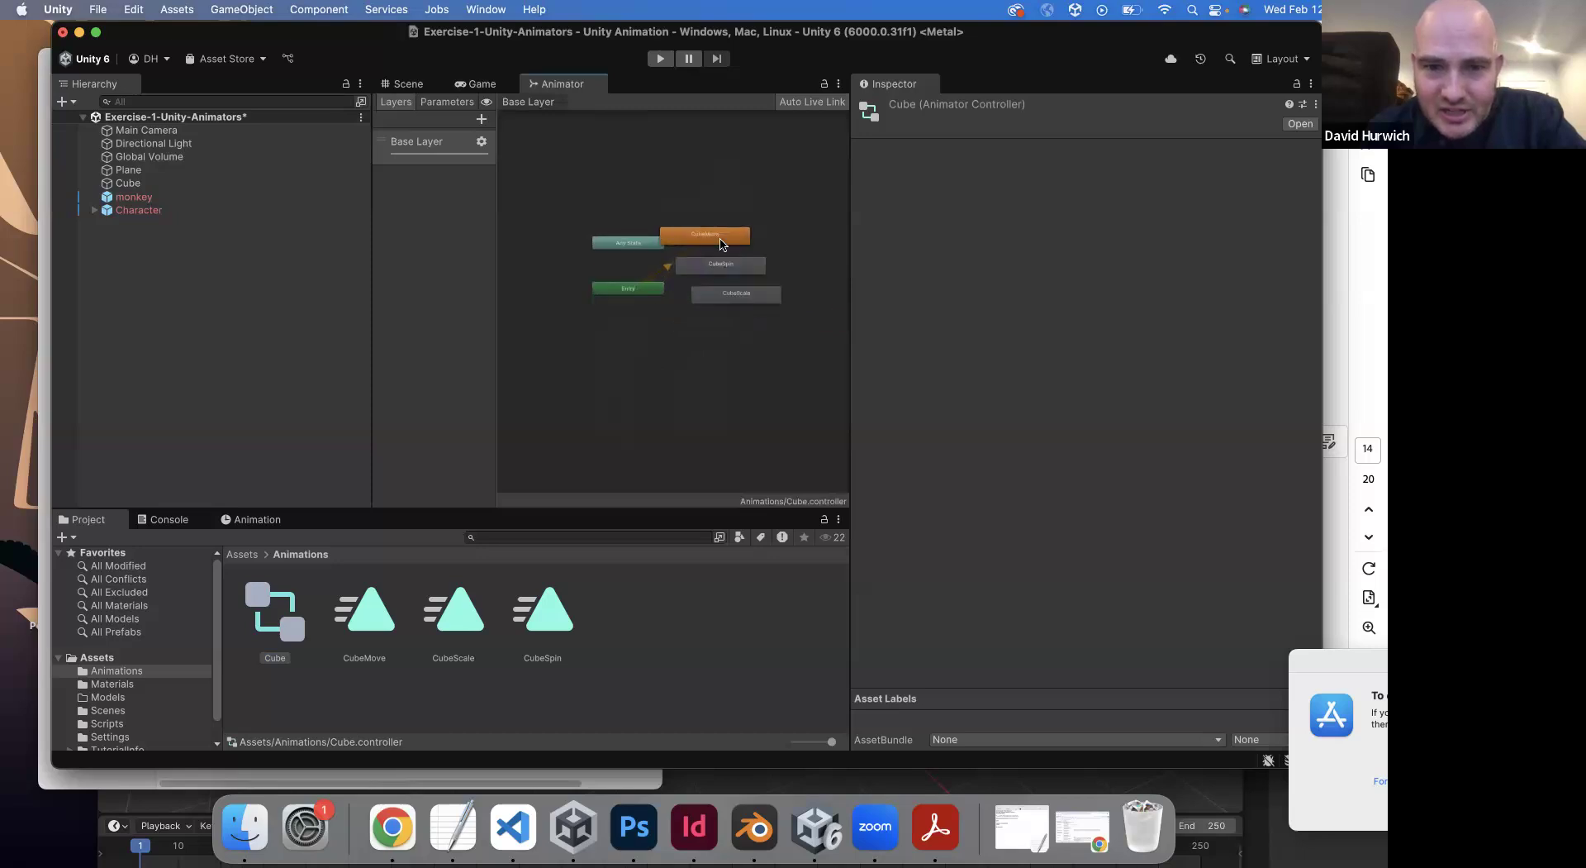
pyautogui.click(762, 265)
pyautogui.moveTo(762, 264); pyautogui.dragTo(796, 338)
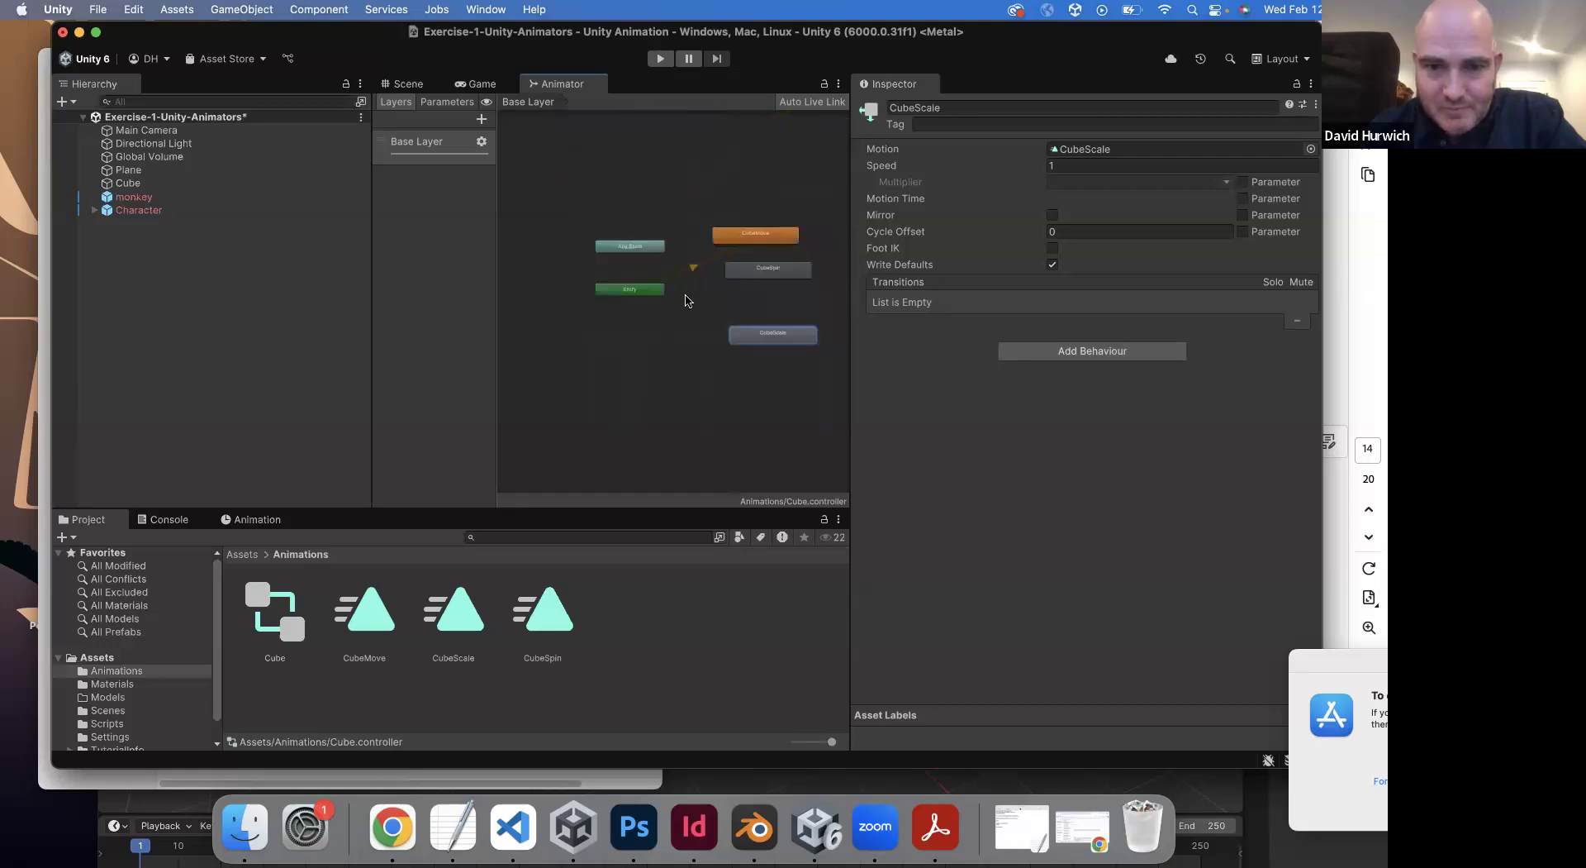
pyautogui.moveTo(678, 205); pyautogui.dragTo(645, 227, button='middle')
pyautogui.moveTo(851, 347); pyautogui.dragTo(1125, 355)
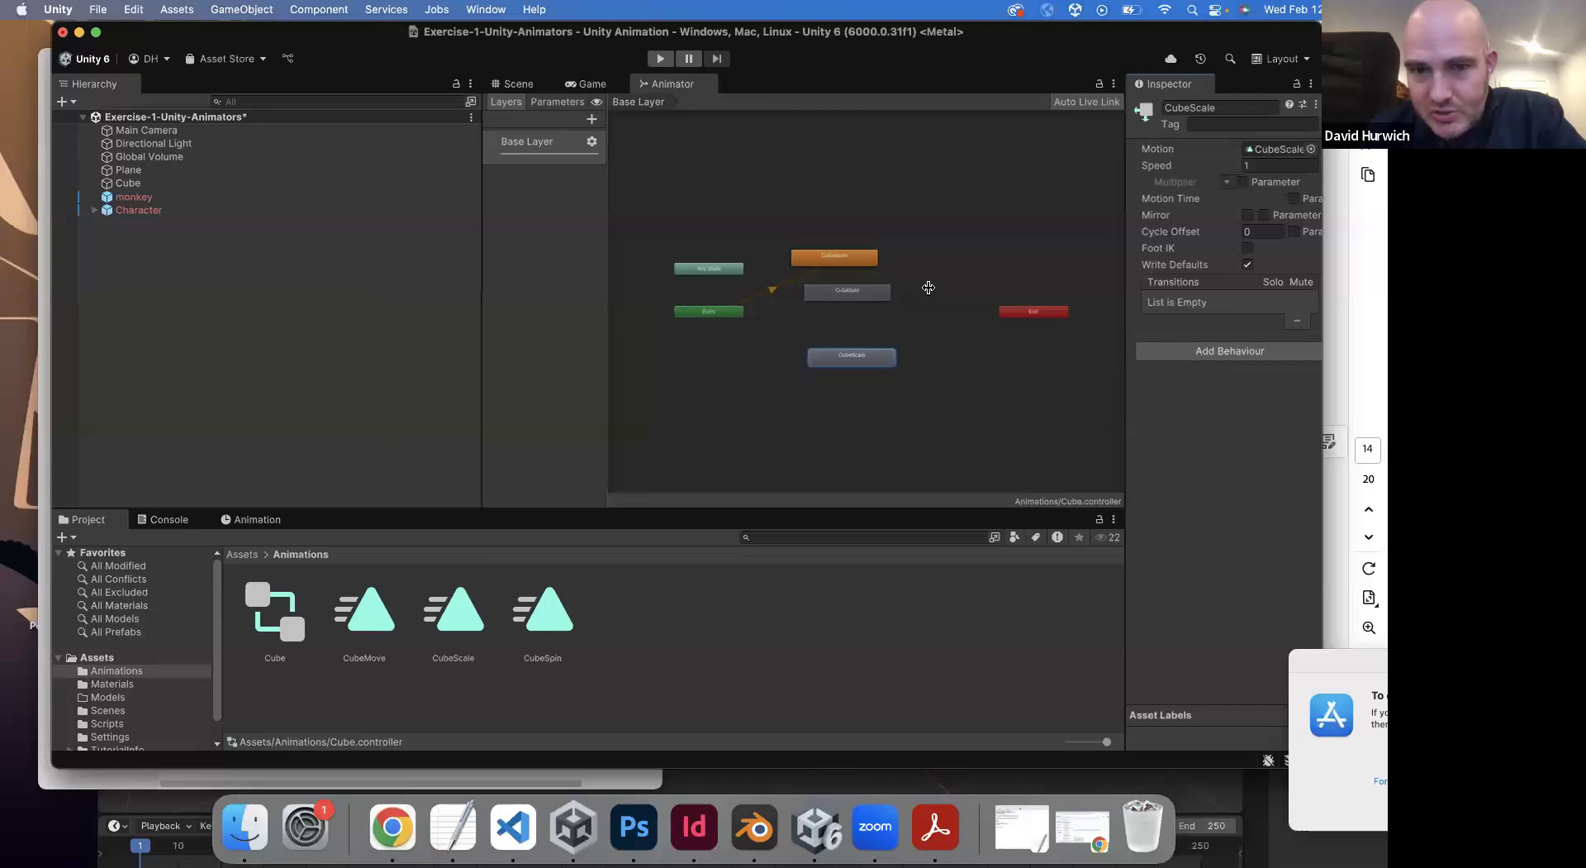
pyautogui.scroll(5, 928, 286)
pyautogui.scroll(-5, 929, 287)
pyautogui.click(829, 240)
pyautogui.moveTo(823, 397); pyautogui.dragTo(823, 351)
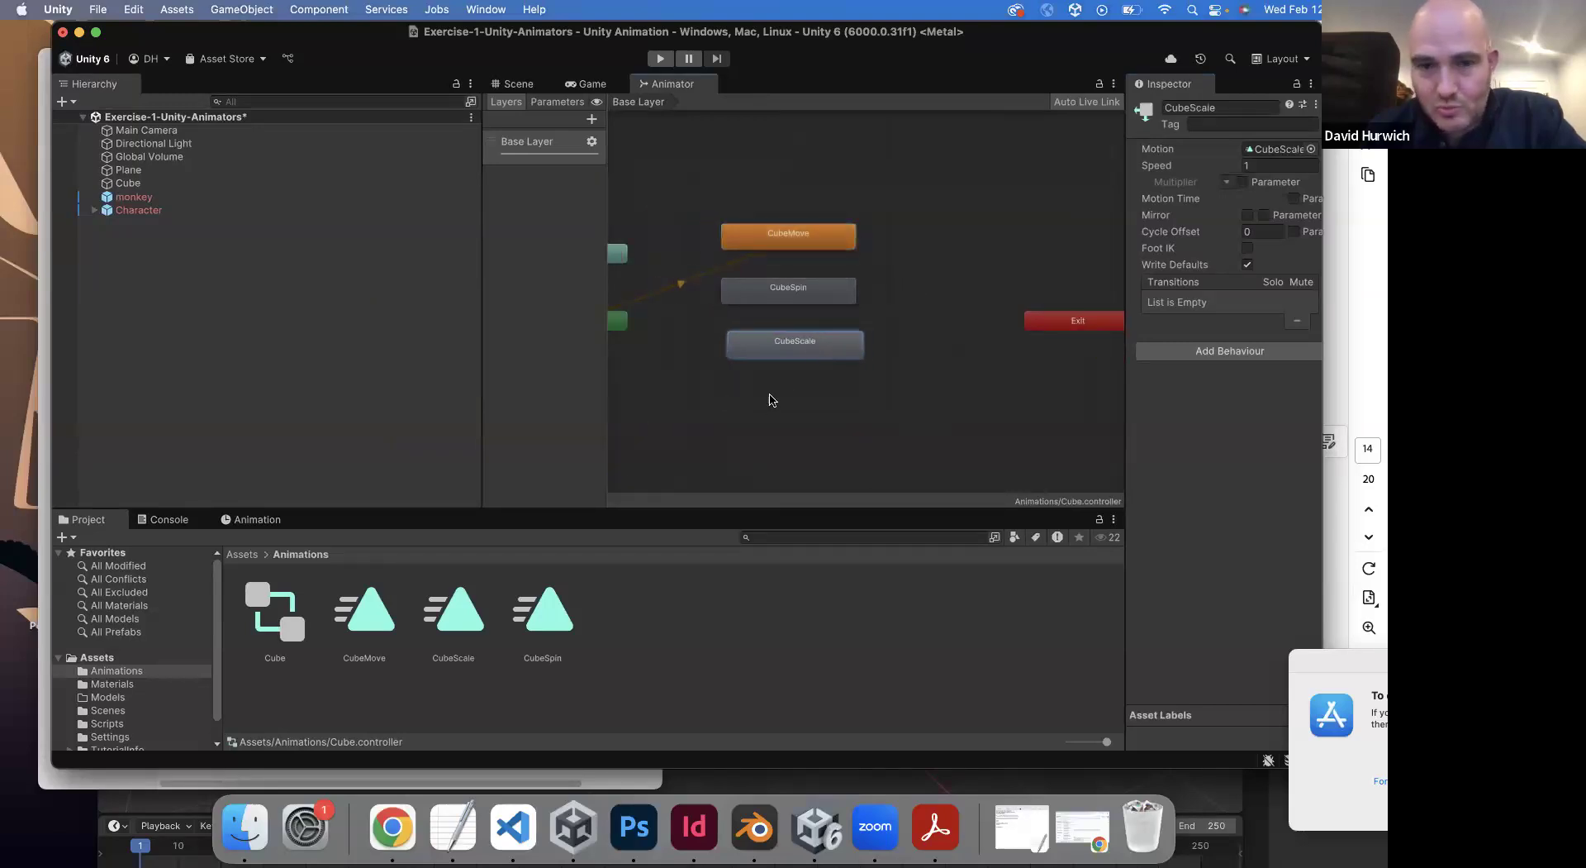
pyautogui.moveTo(765, 411); pyautogui.dragTo(895, 421, button='middle')
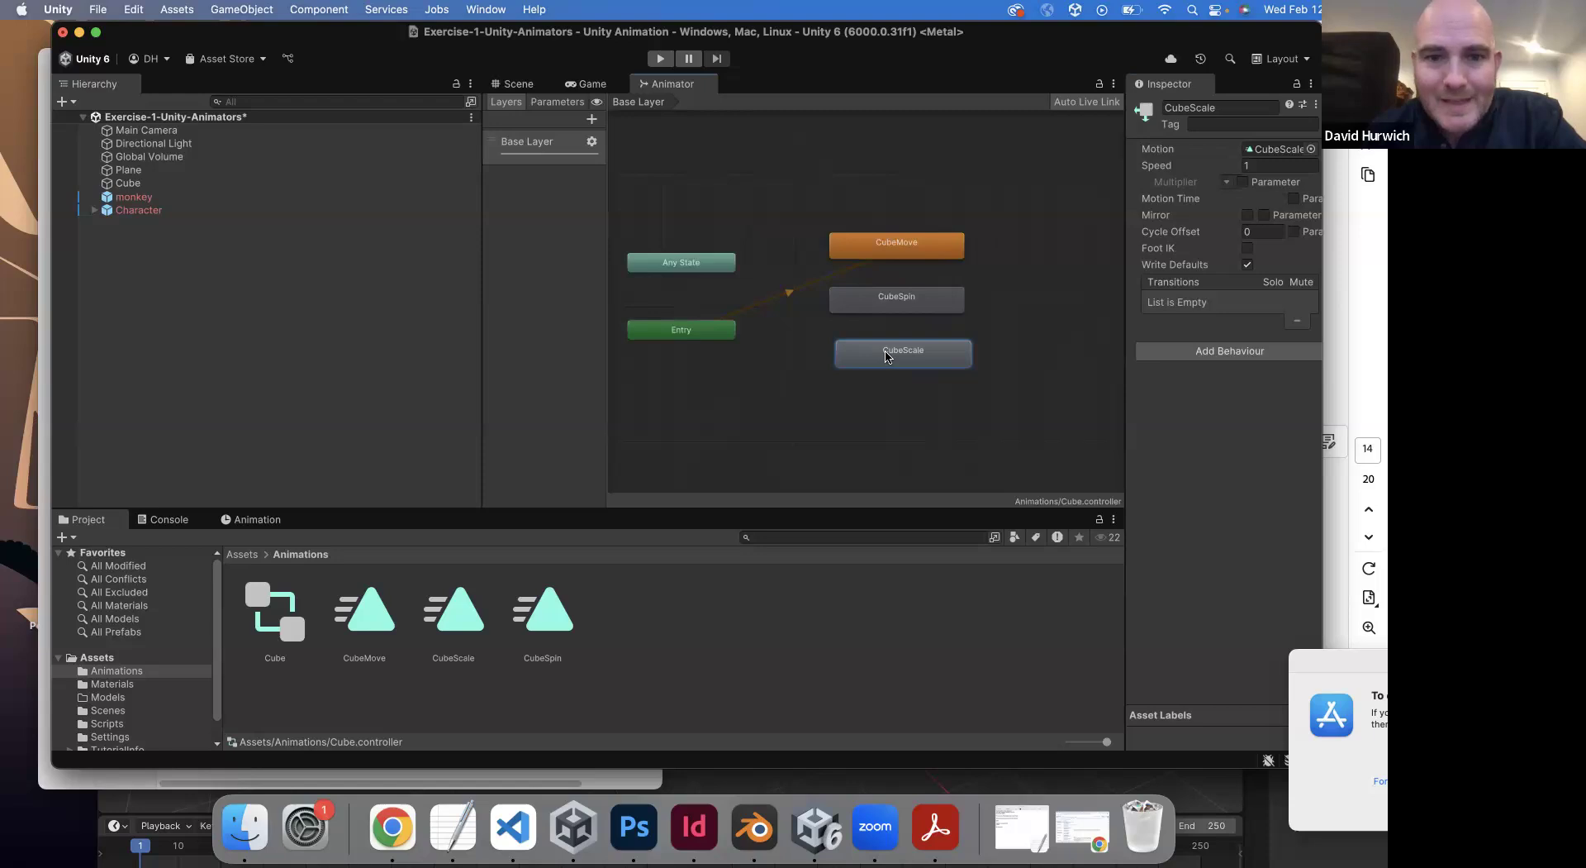
# - Check the Entry node and CubeMove state, and set CubeSpin as the layer default state
pyautogui.click(710, 331)
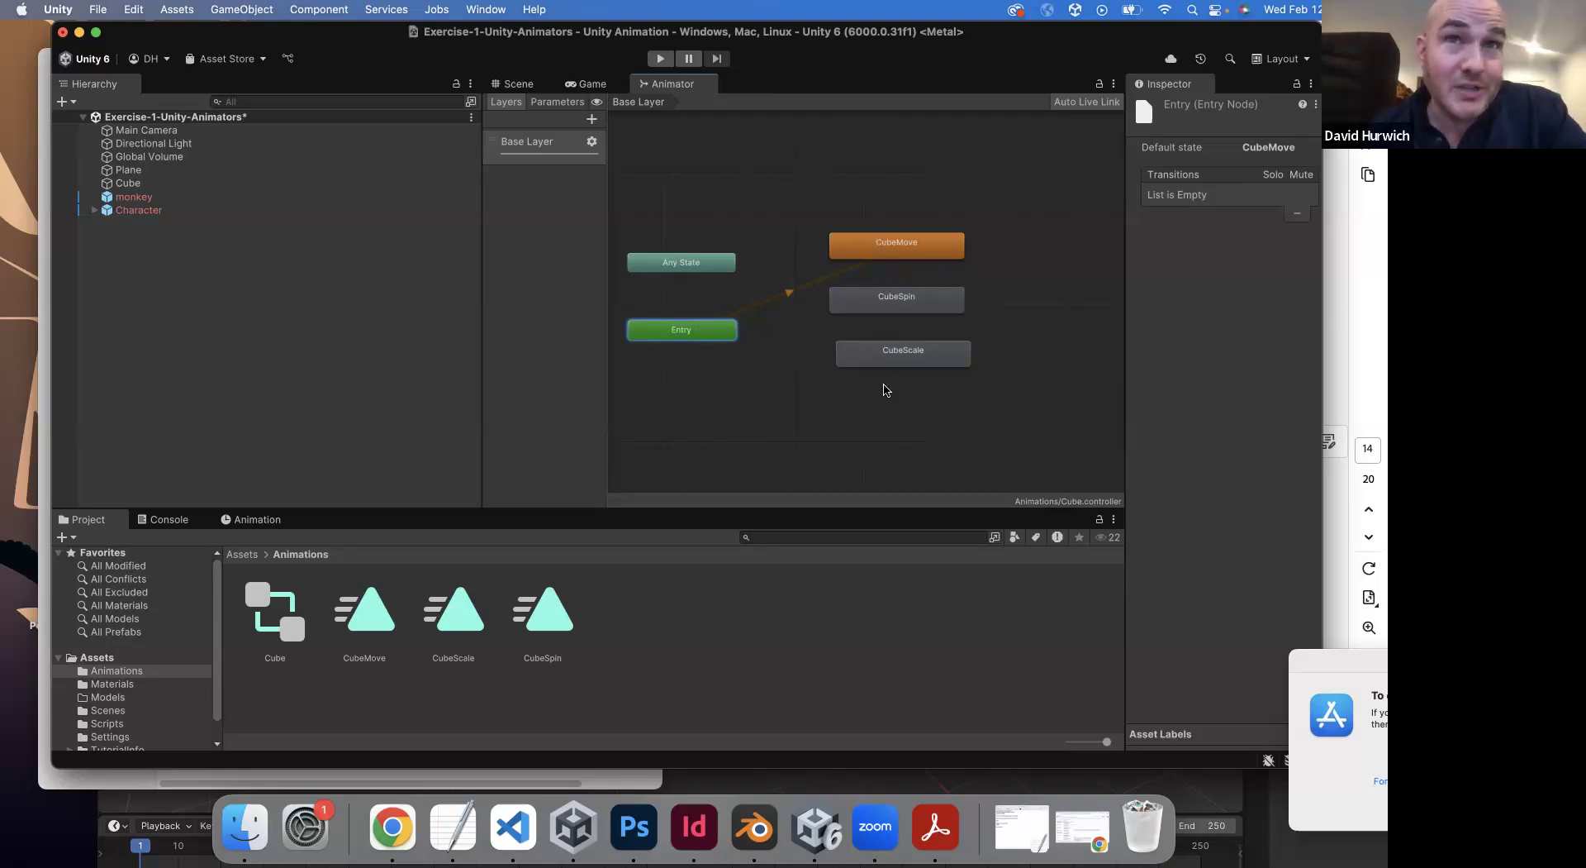
pyautogui.click(897, 247)
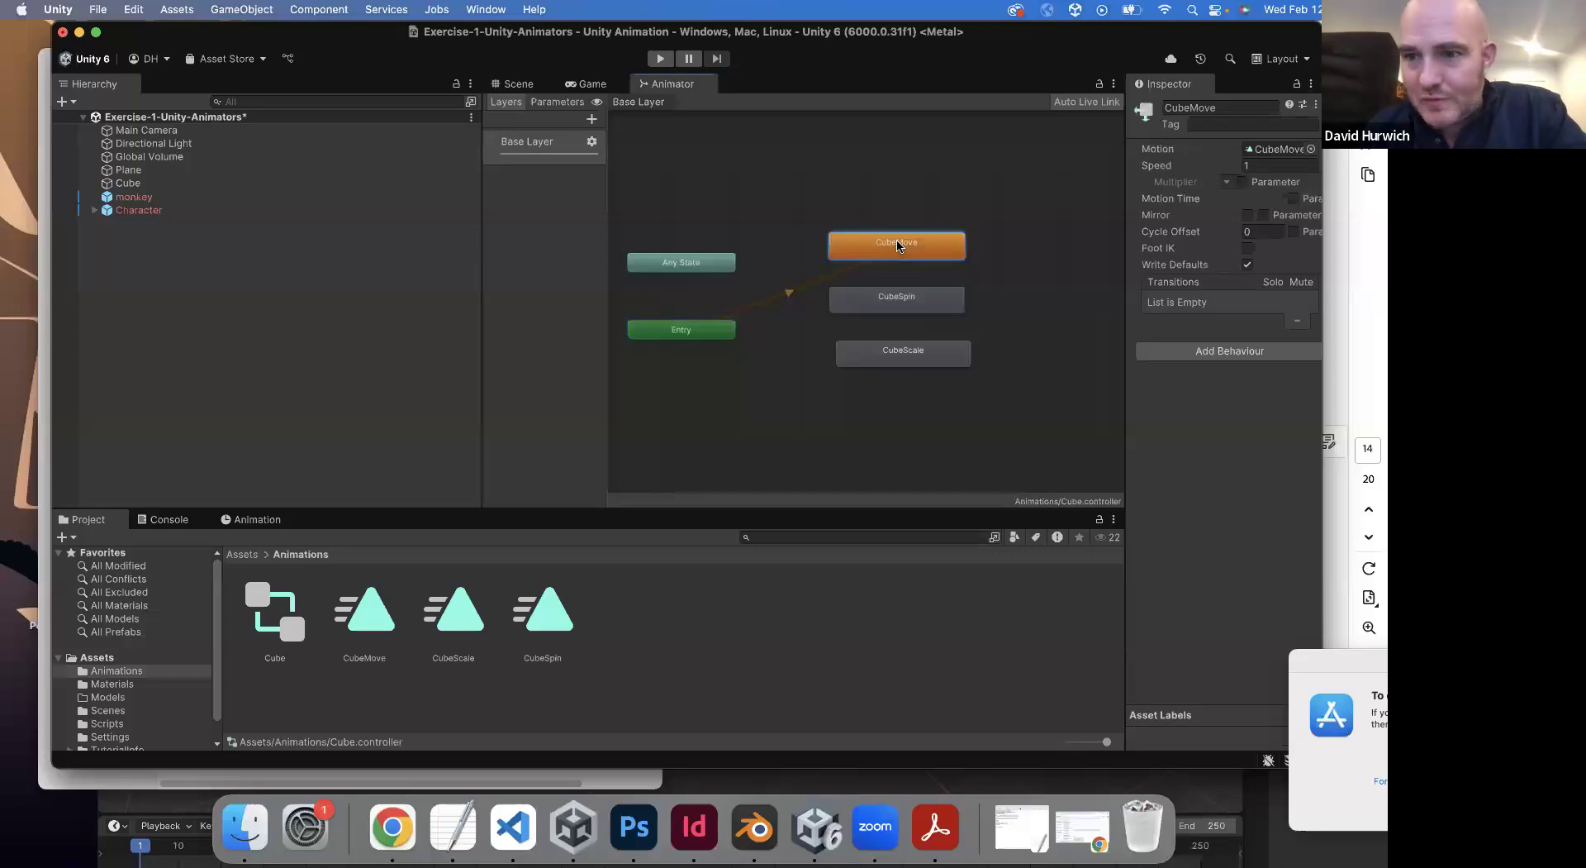
pyautogui.click(905, 300)
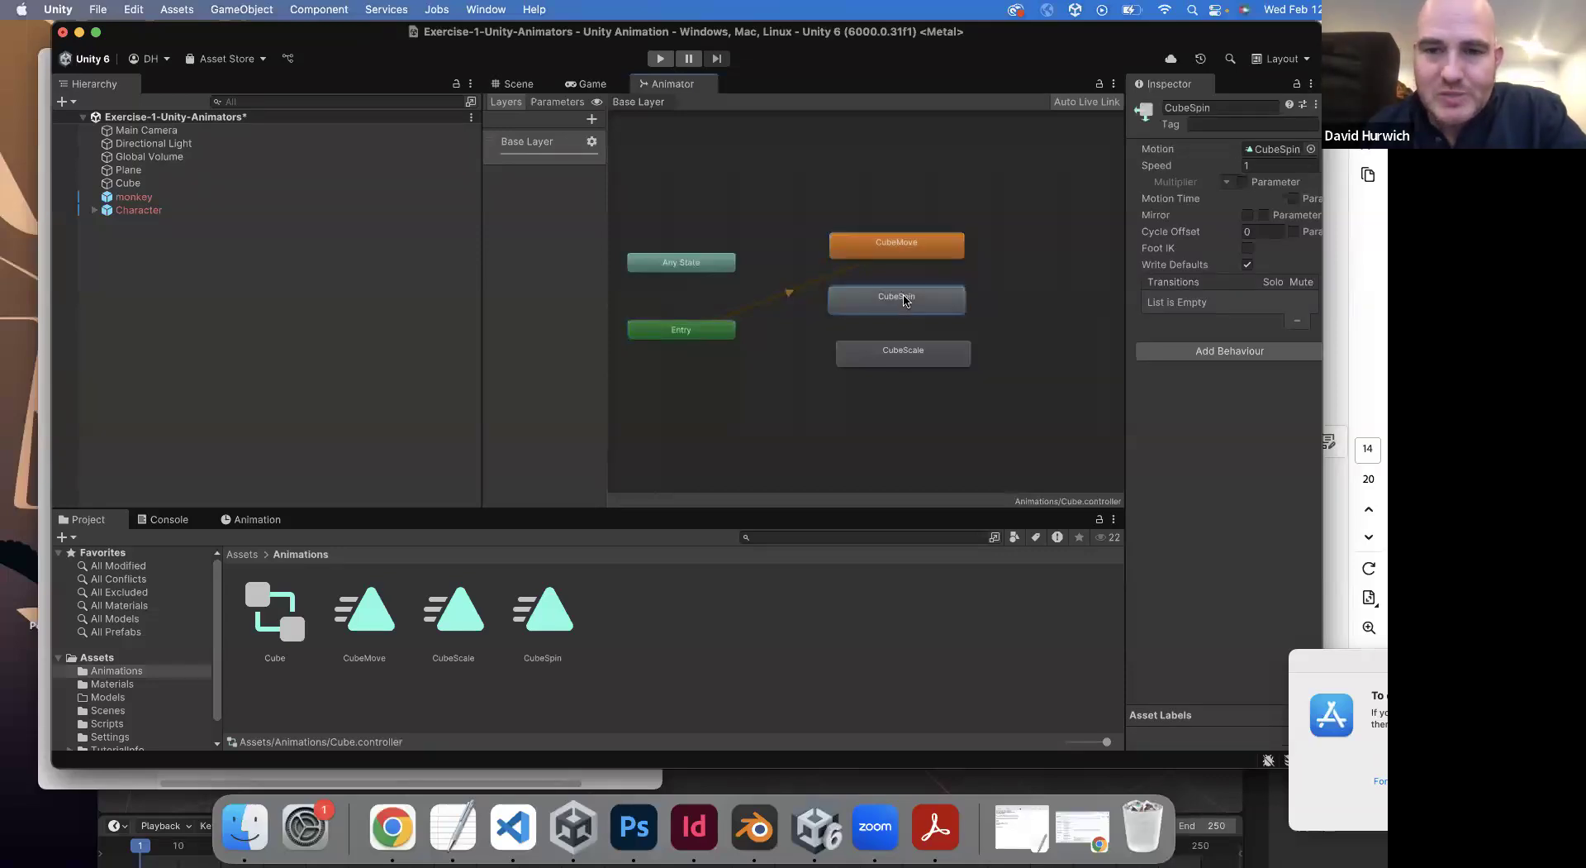
pyautogui.rightClick(892, 298)
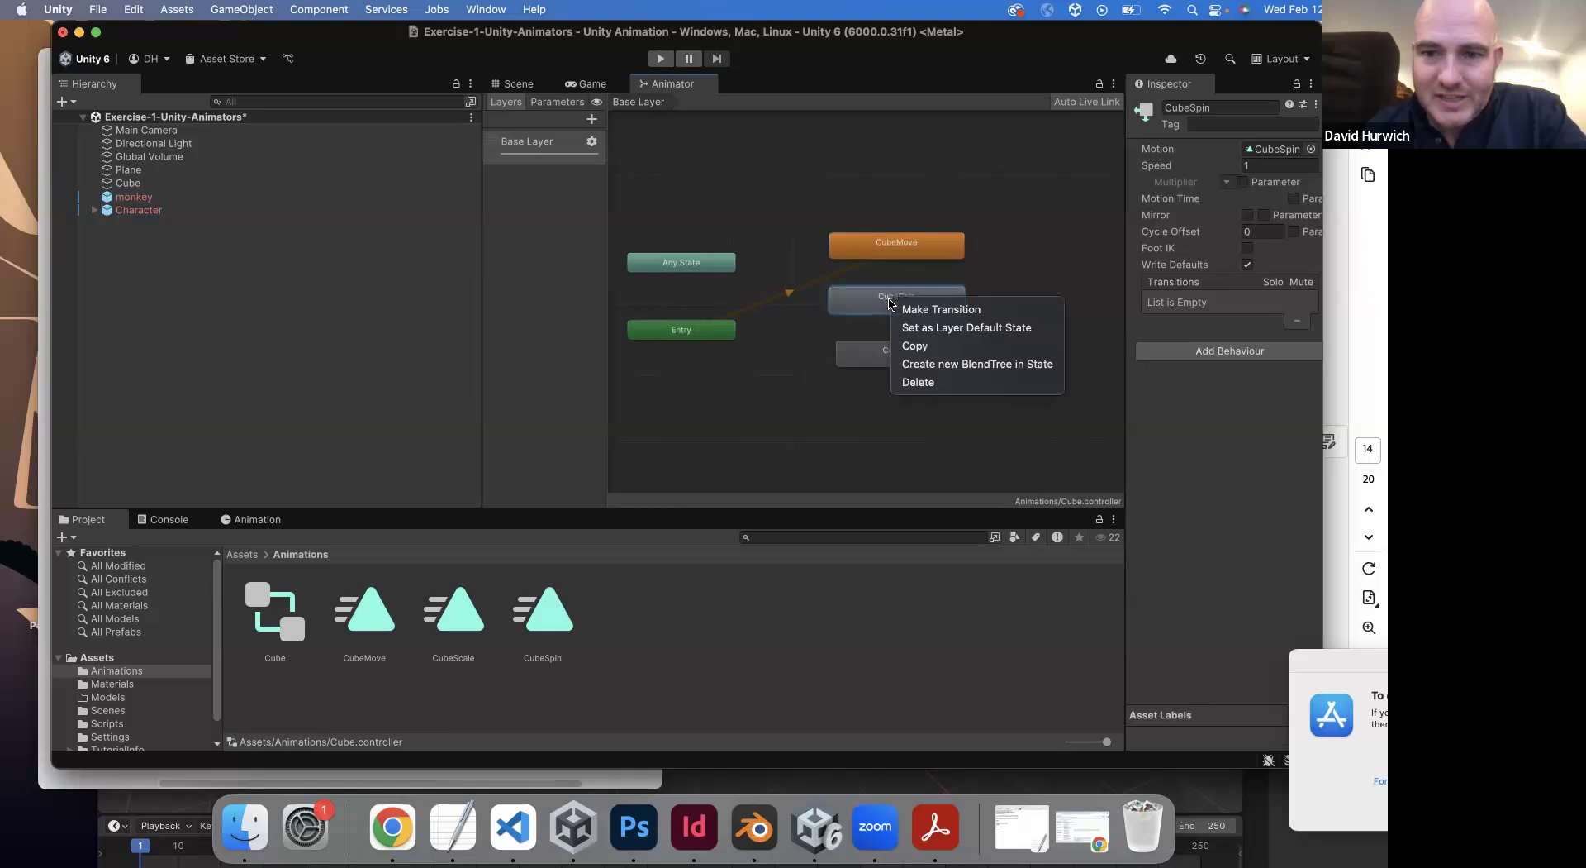
pyautogui.click(937, 330)
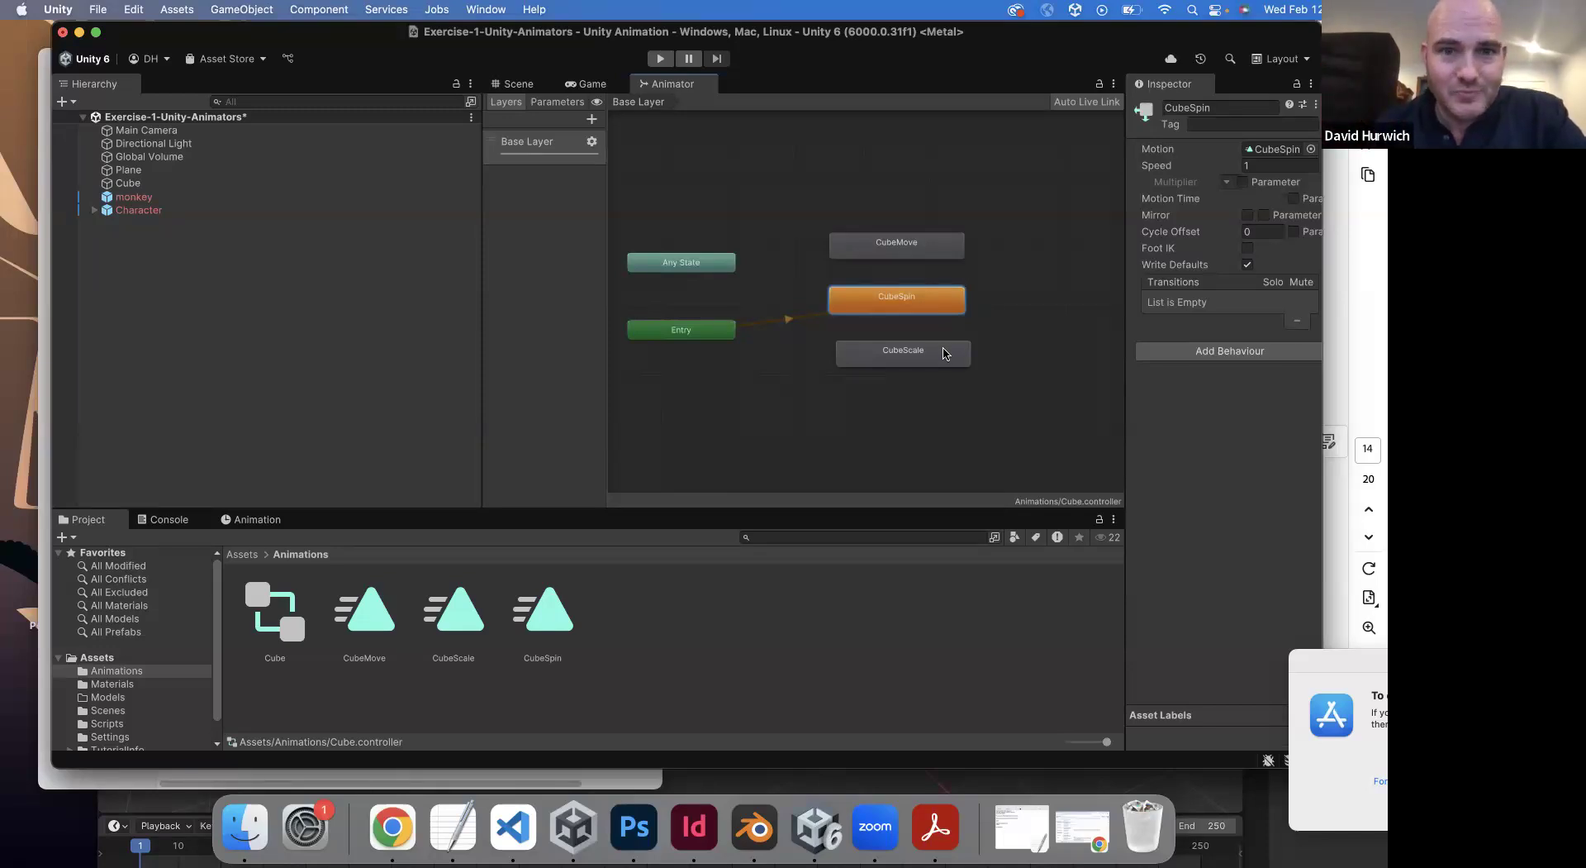
# - Test-run the scene in the Game view with CubeSpin as the default state, and stop it
pyautogui.click(587, 83)
pyautogui.click(660, 59)
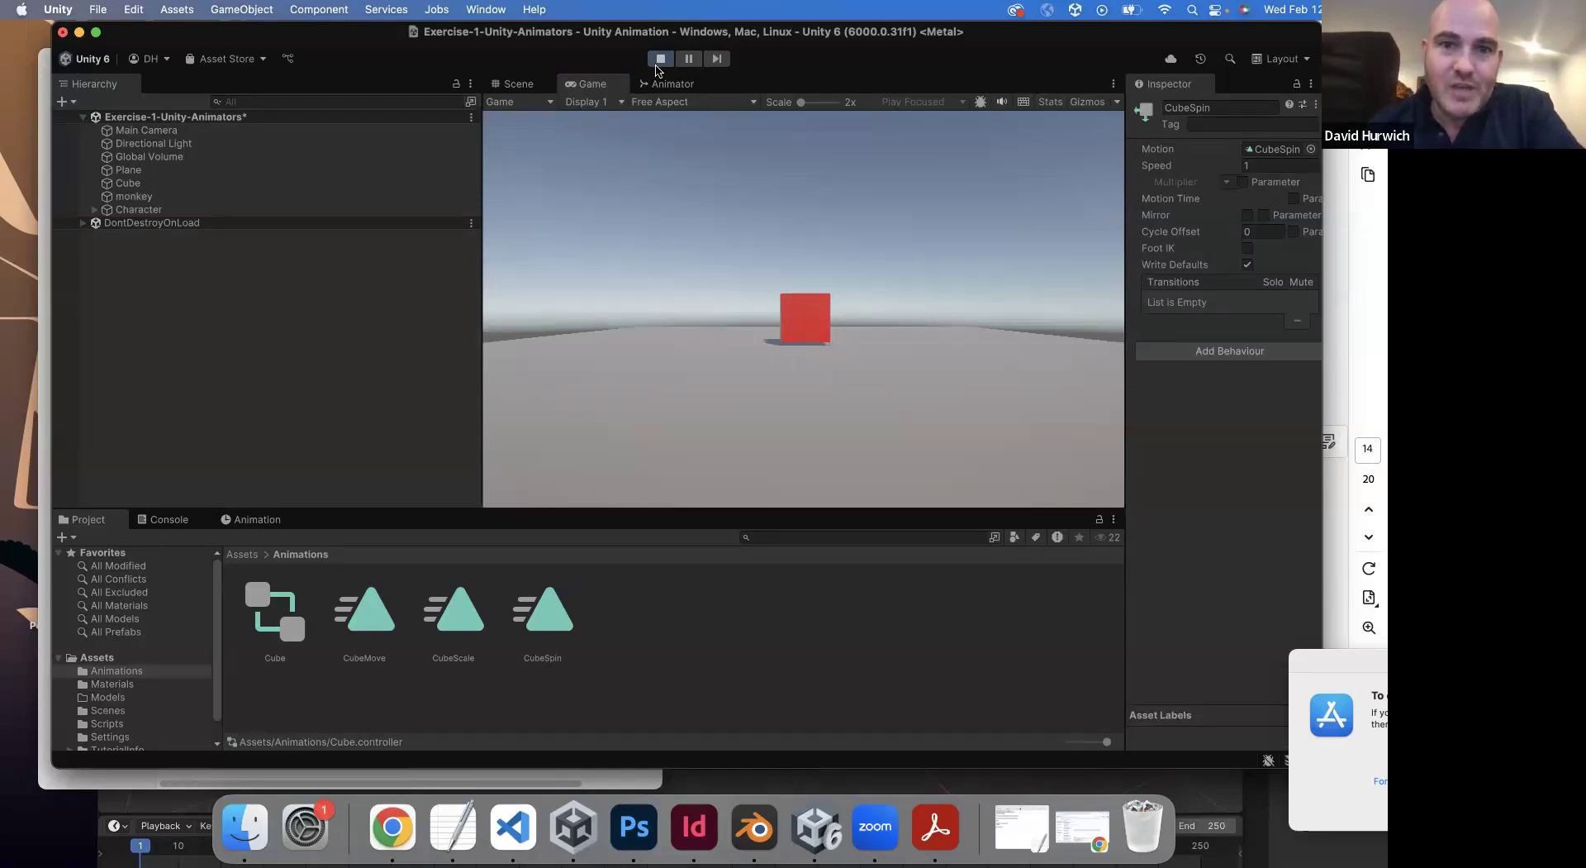
pyautogui.click(661, 58)
# - Set CubeScale as the layer default state in the Animator graph
pyautogui.click(669, 83)
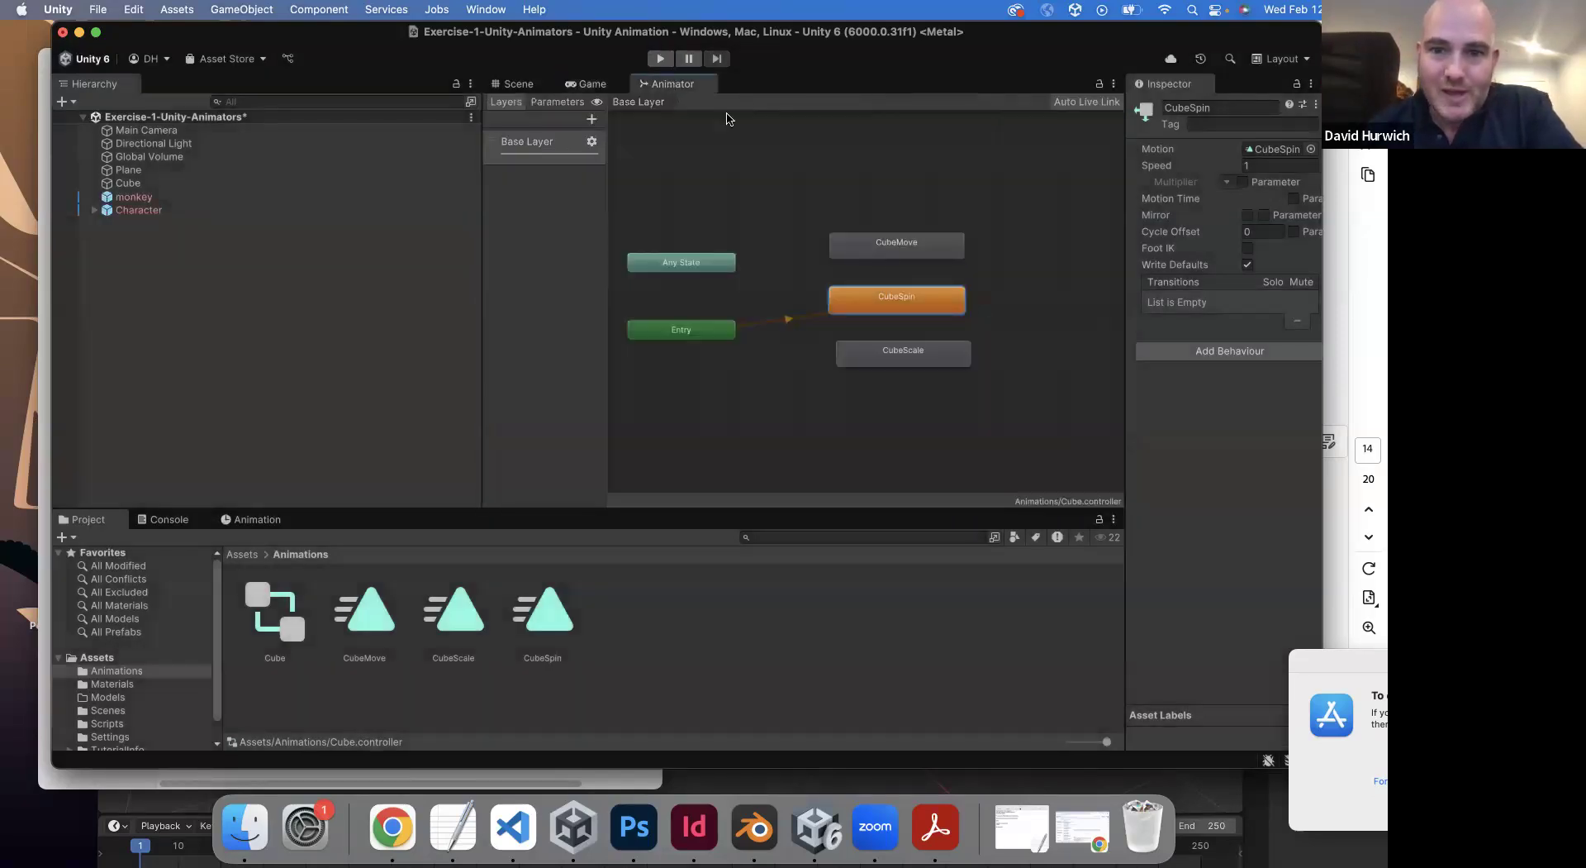
pyautogui.click(905, 354)
pyautogui.rightClick(906, 350)
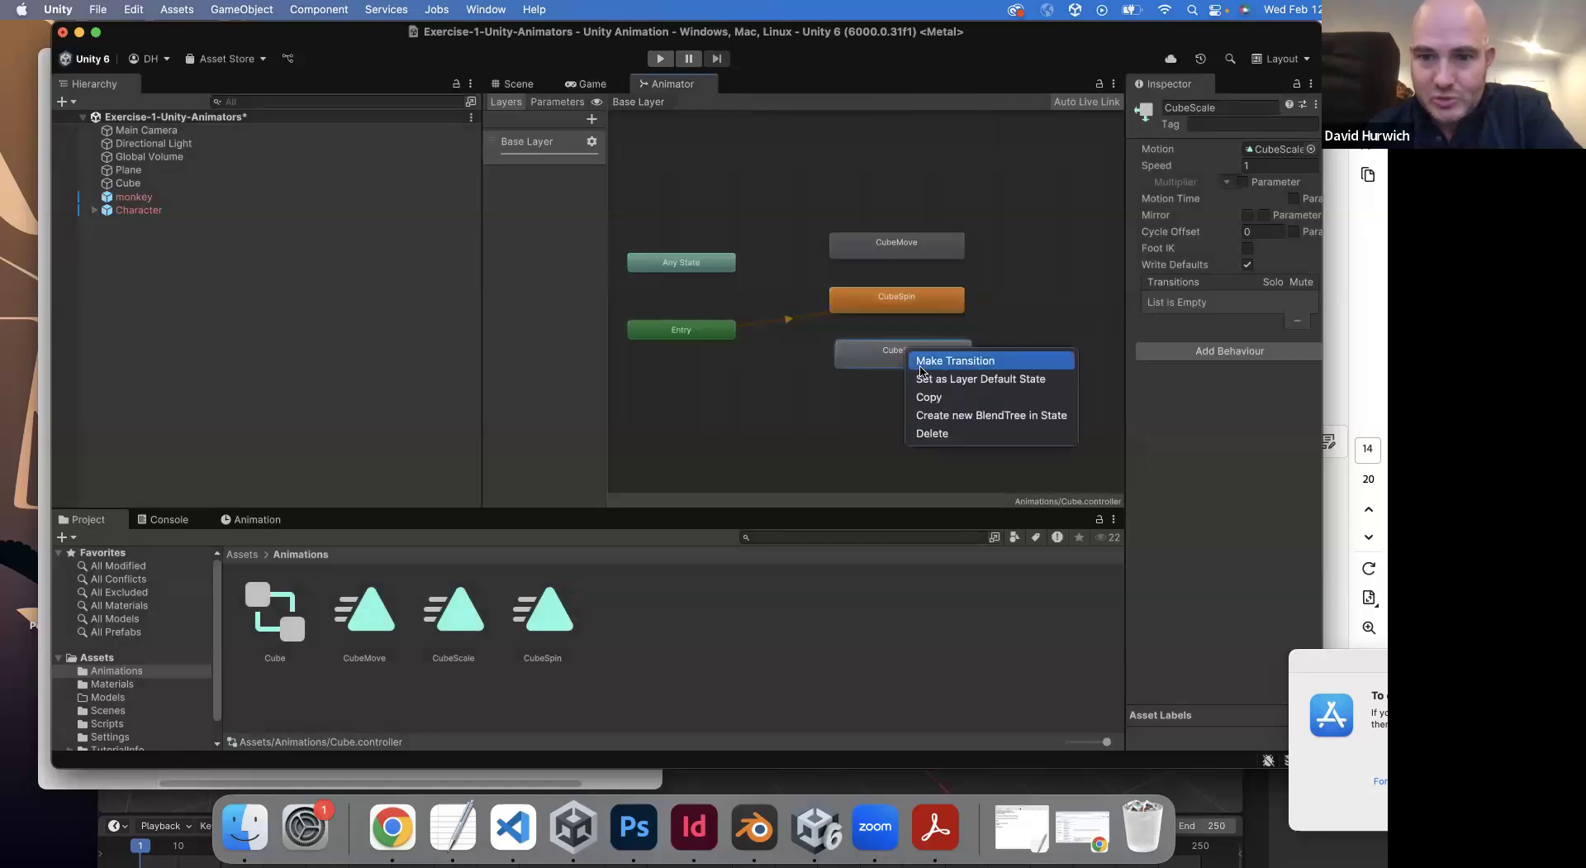
pyautogui.click(929, 380)
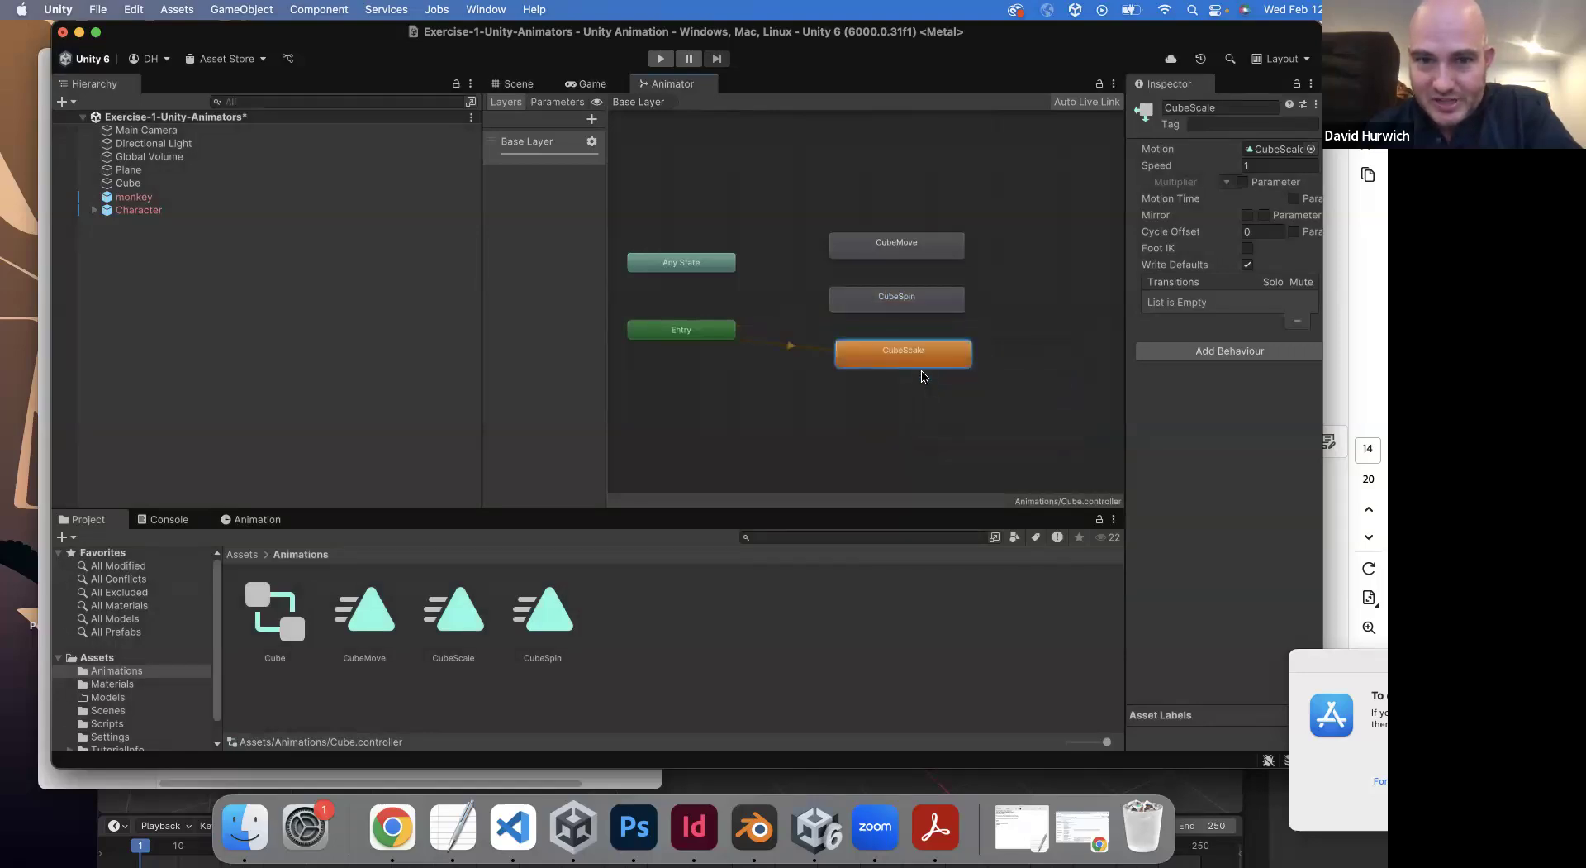
# - Test-run the scene in the Game view with CubeScale as the default state, and stop it
pyautogui.click(579, 84)
pyautogui.click(656, 61)
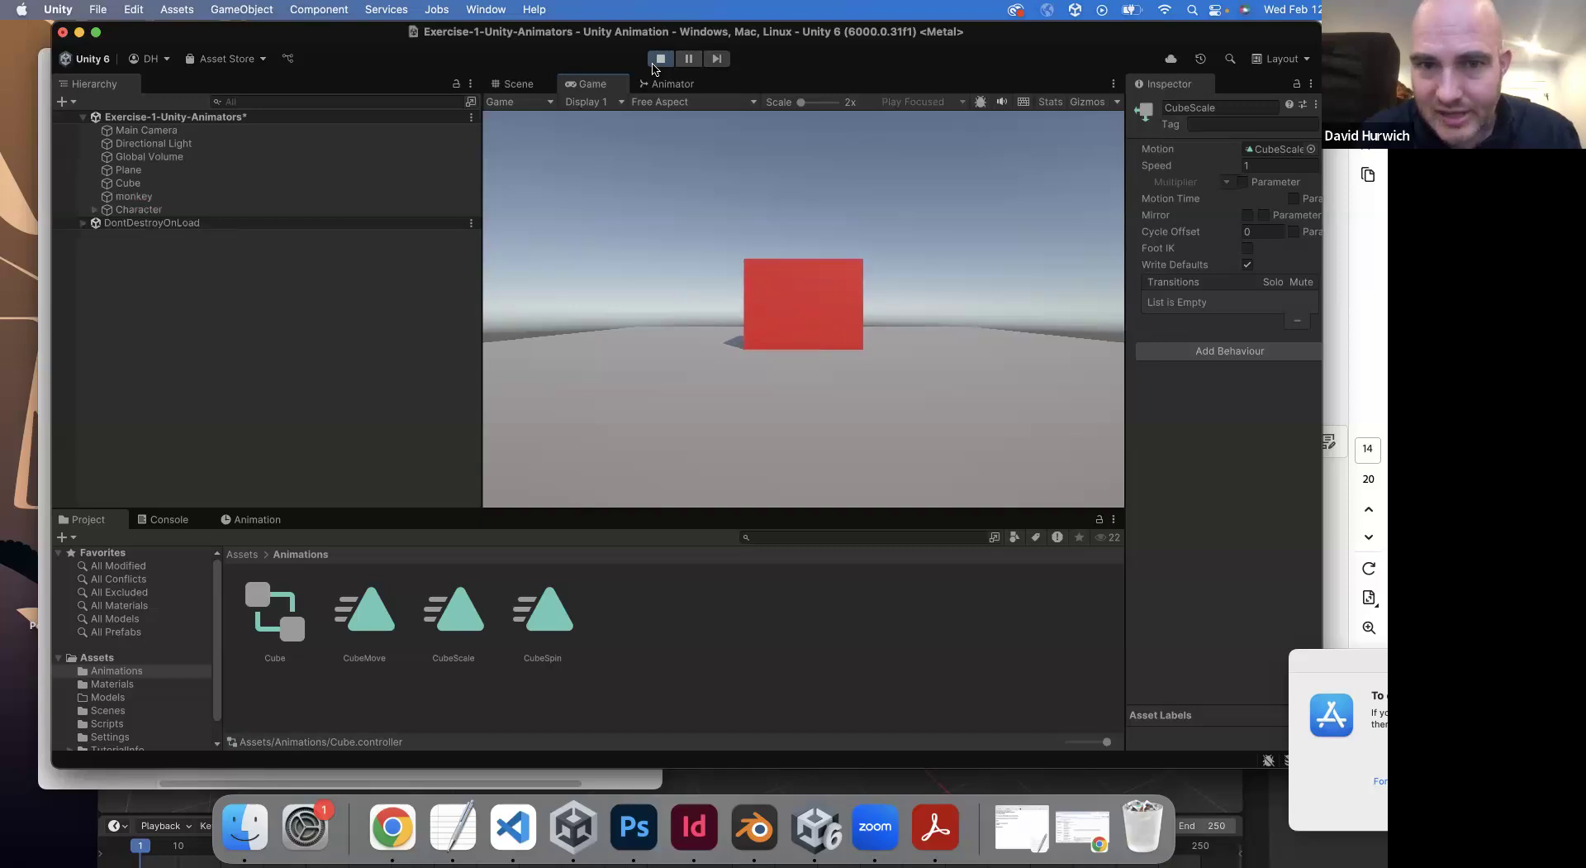
pyautogui.click(657, 59)
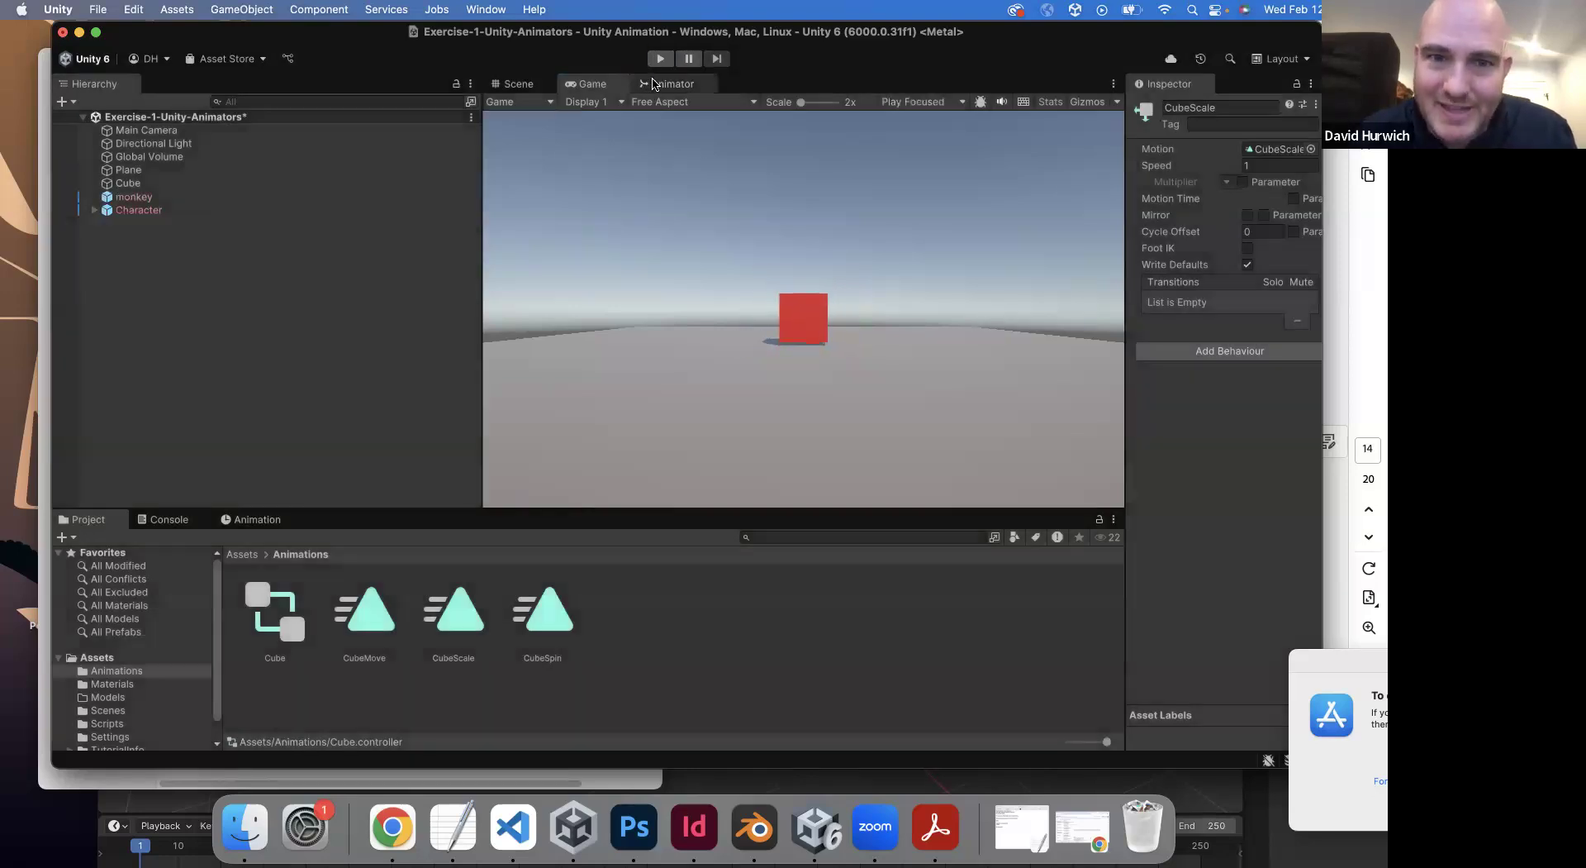
# - Move the CubeMove, CubeSpin and CubeScale states together farther away from Entry in the Animator graph
pyautogui.click(656, 83)
pyautogui.moveTo(798, 180); pyautogui.dragTo(990, 362)
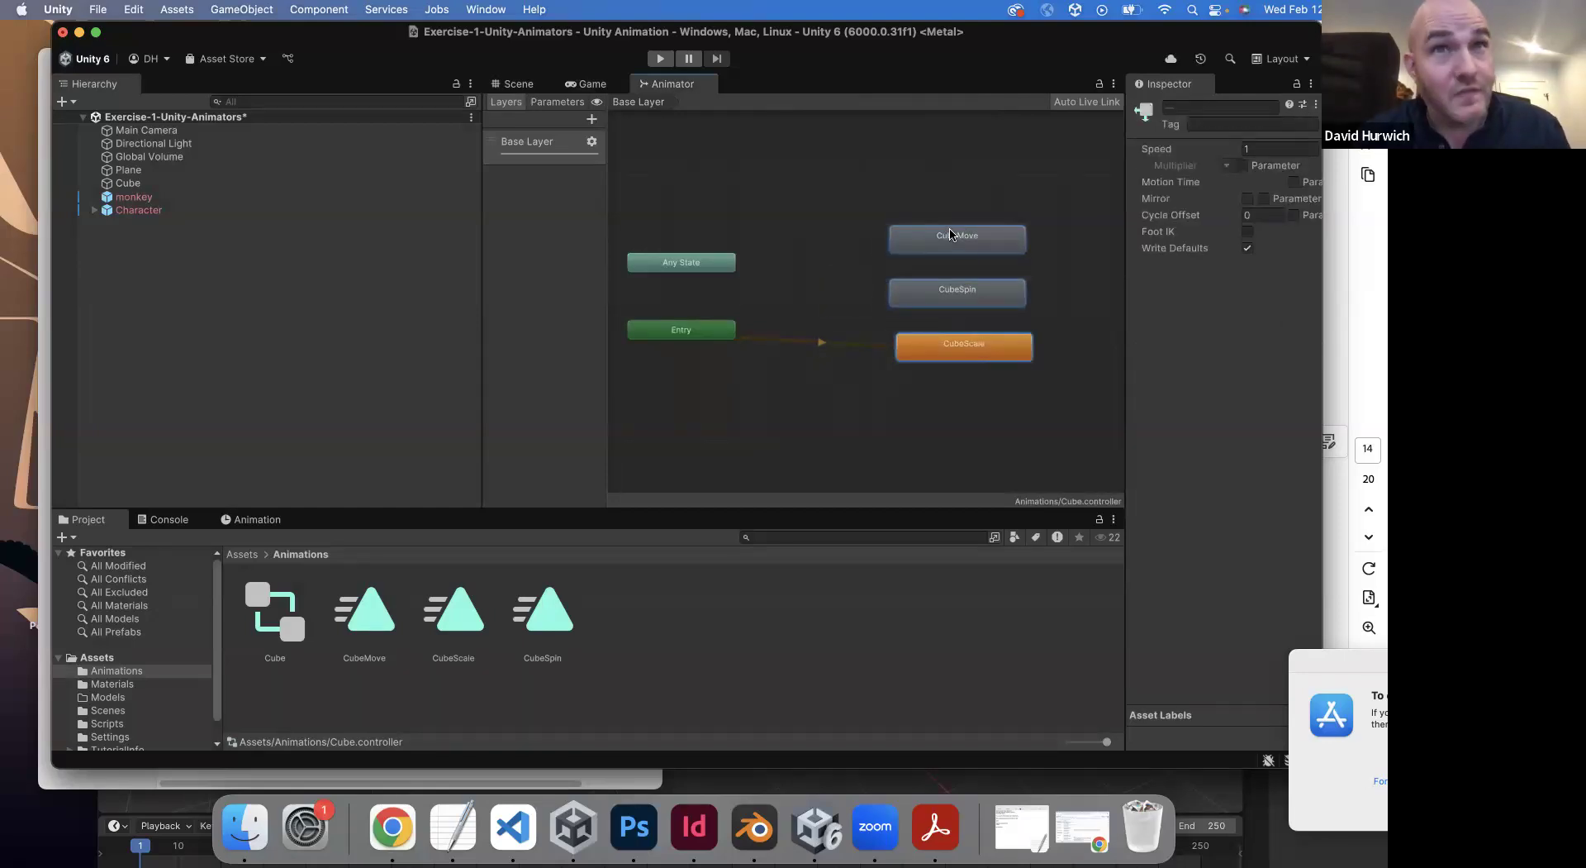
pyautogui.click(942, 402)
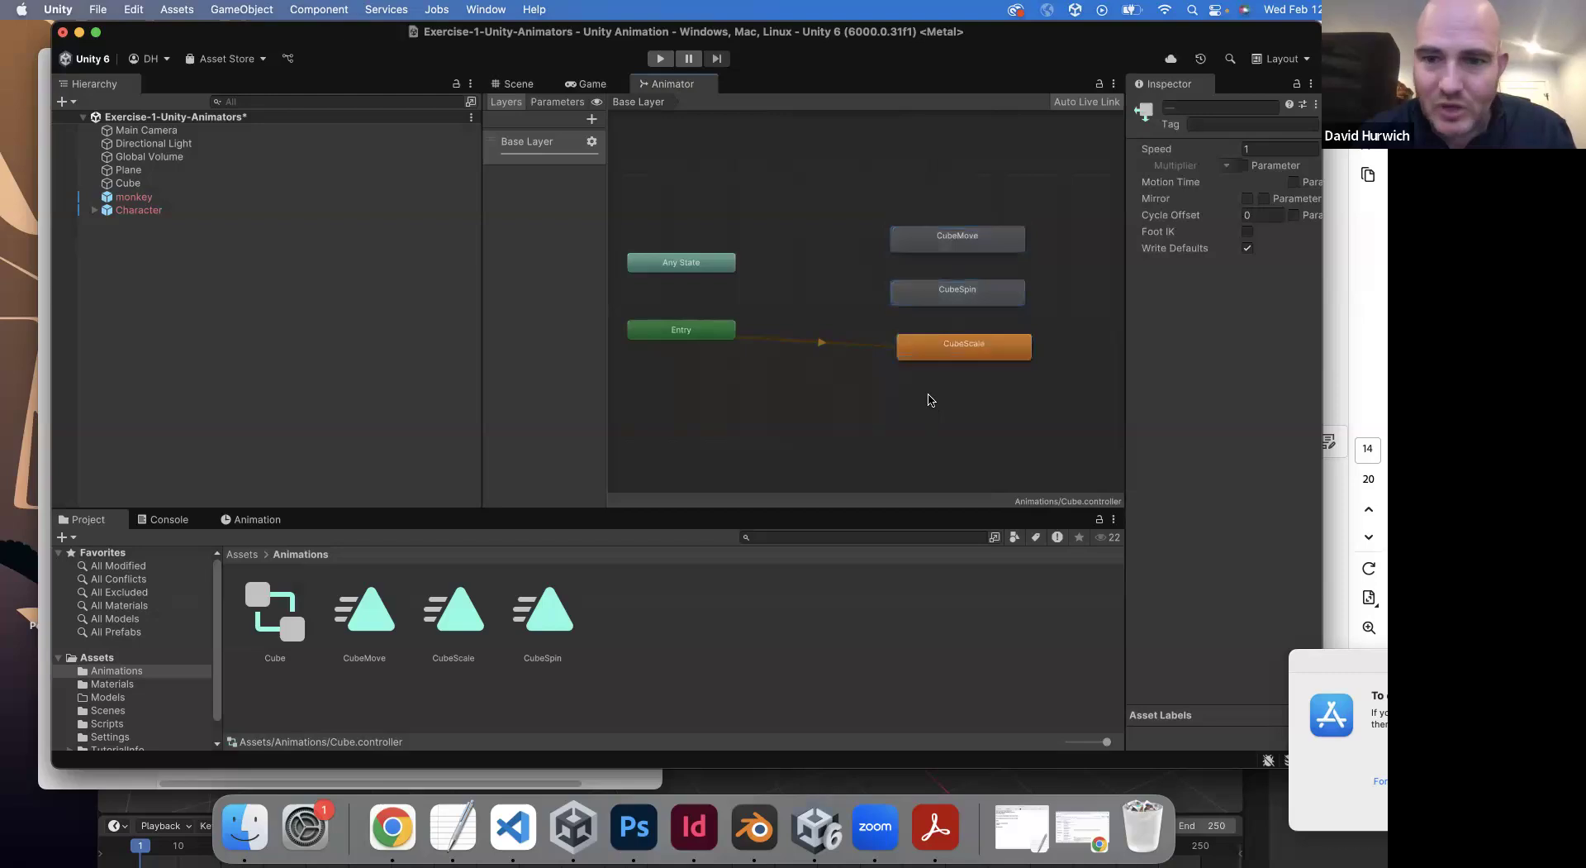
# - Create an empty state in the Animator graph, place it below CubeScale, and widen the Inspector
pyautogui.rightClick(809, 295)
pyautogui.moveTo(816, 301)
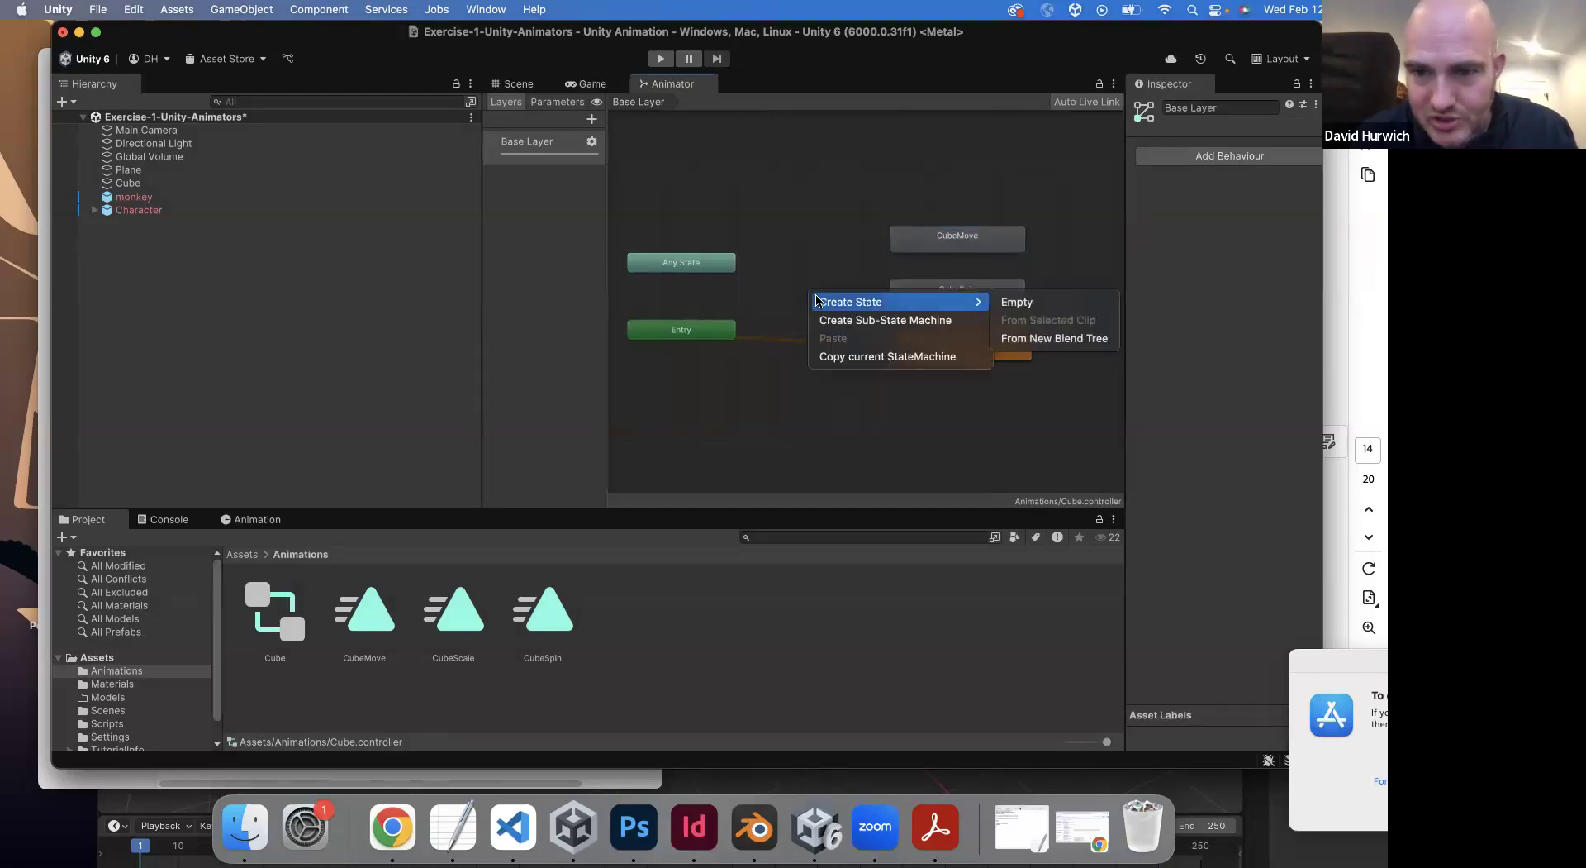
pyautogui.click(1028, 307)
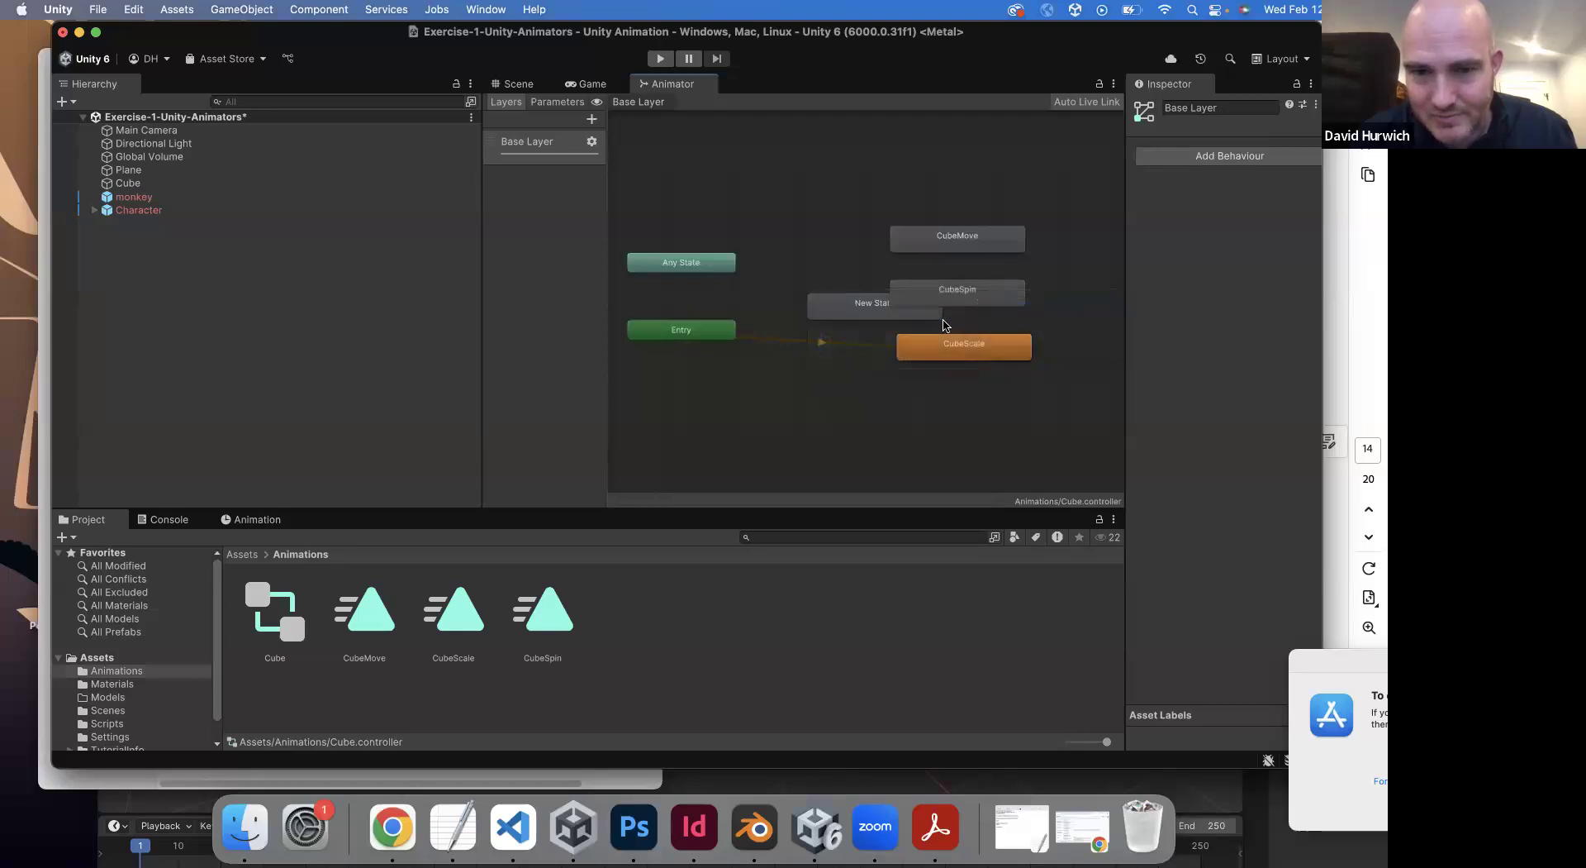
pyautogui.moveTo(878, 314); pyautogui.dragTo(937, 414)
pyautogui.moveTo(1123, 271); pyautogui.dragTo(1044, 284)
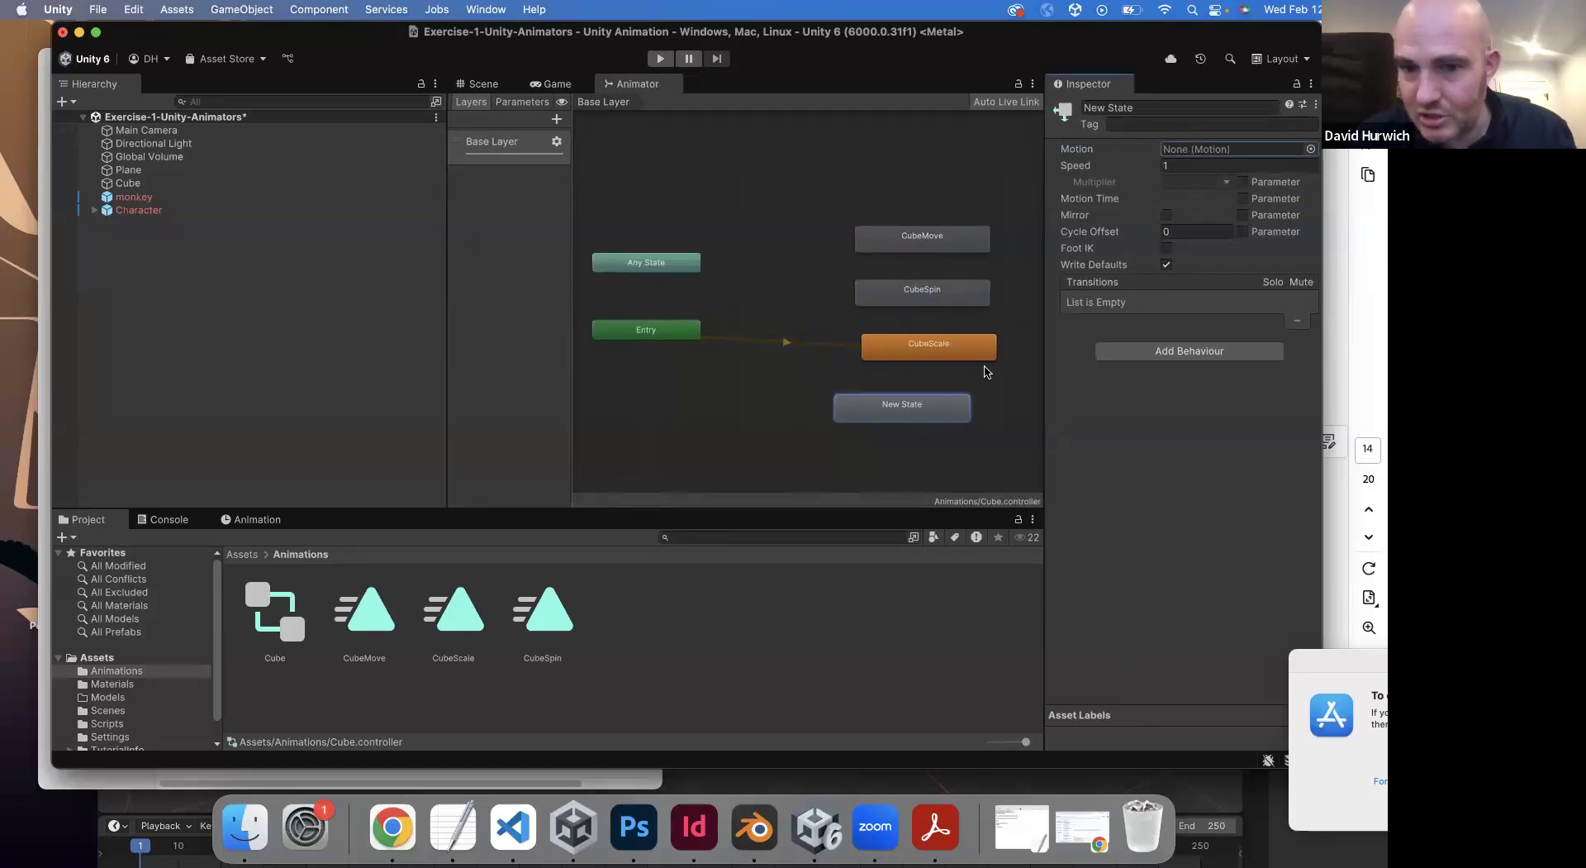
# - Rename the new empty state to Default
pyautogui.rightClick(907, 410)
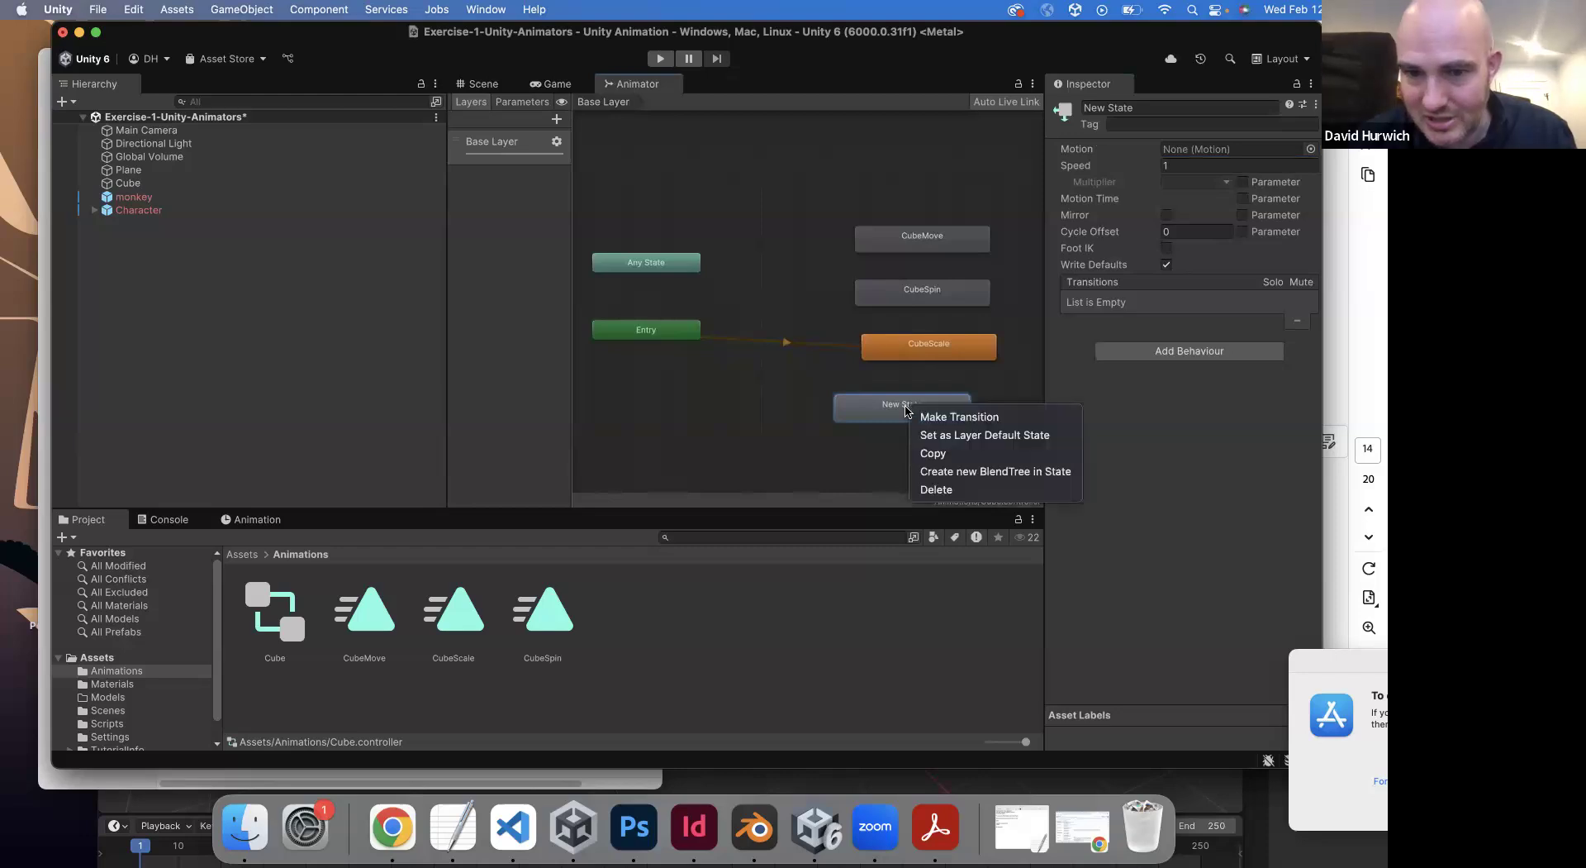
pyautogui.press('Escape')
pyautogui.click(1165, 109)
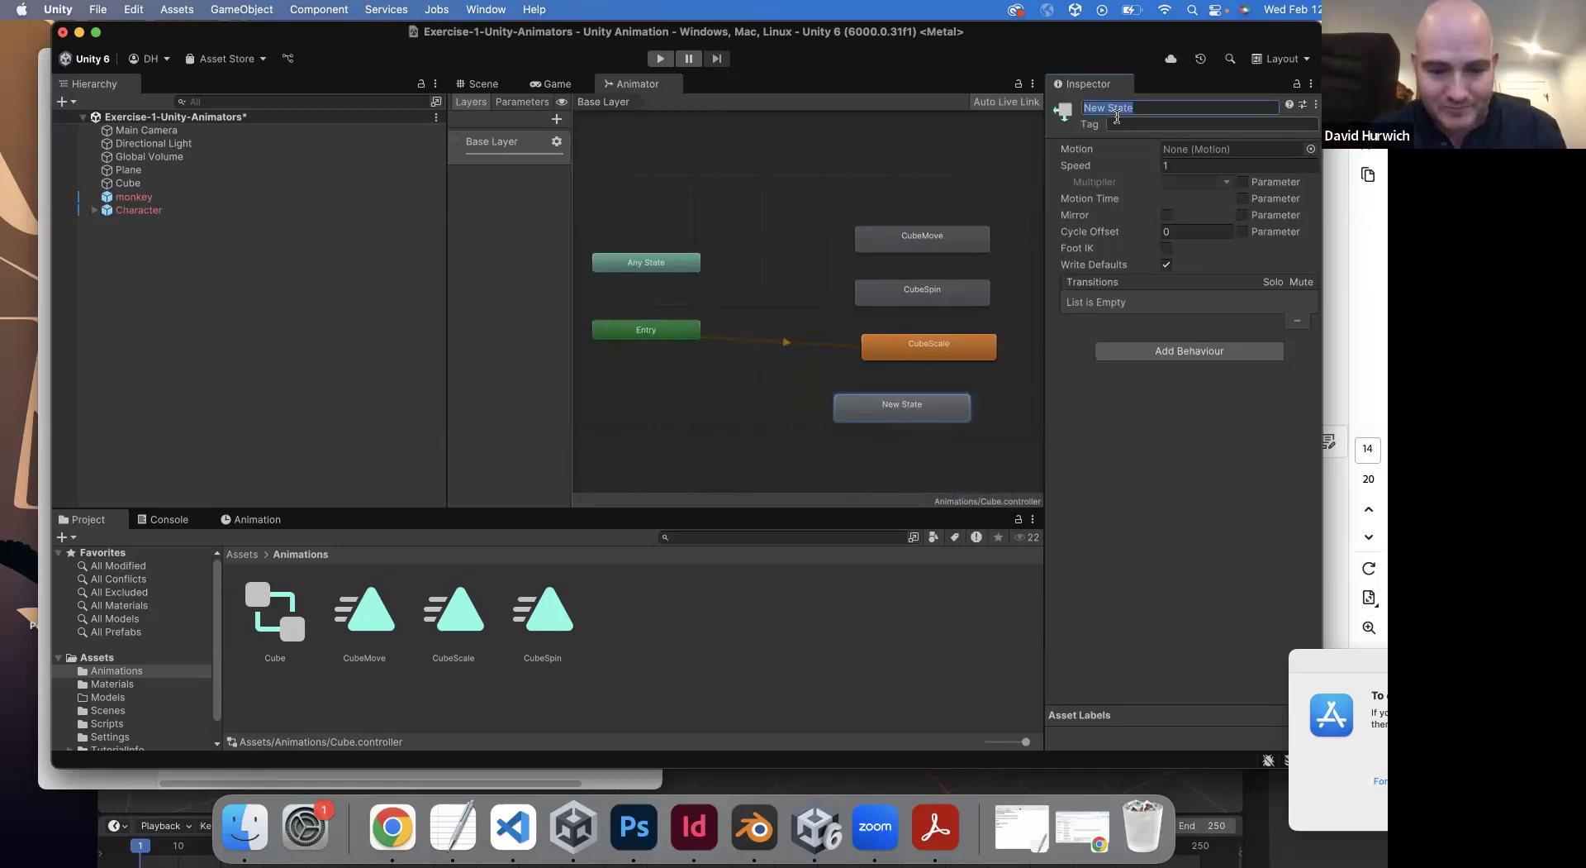
pyautogui.write('Default')
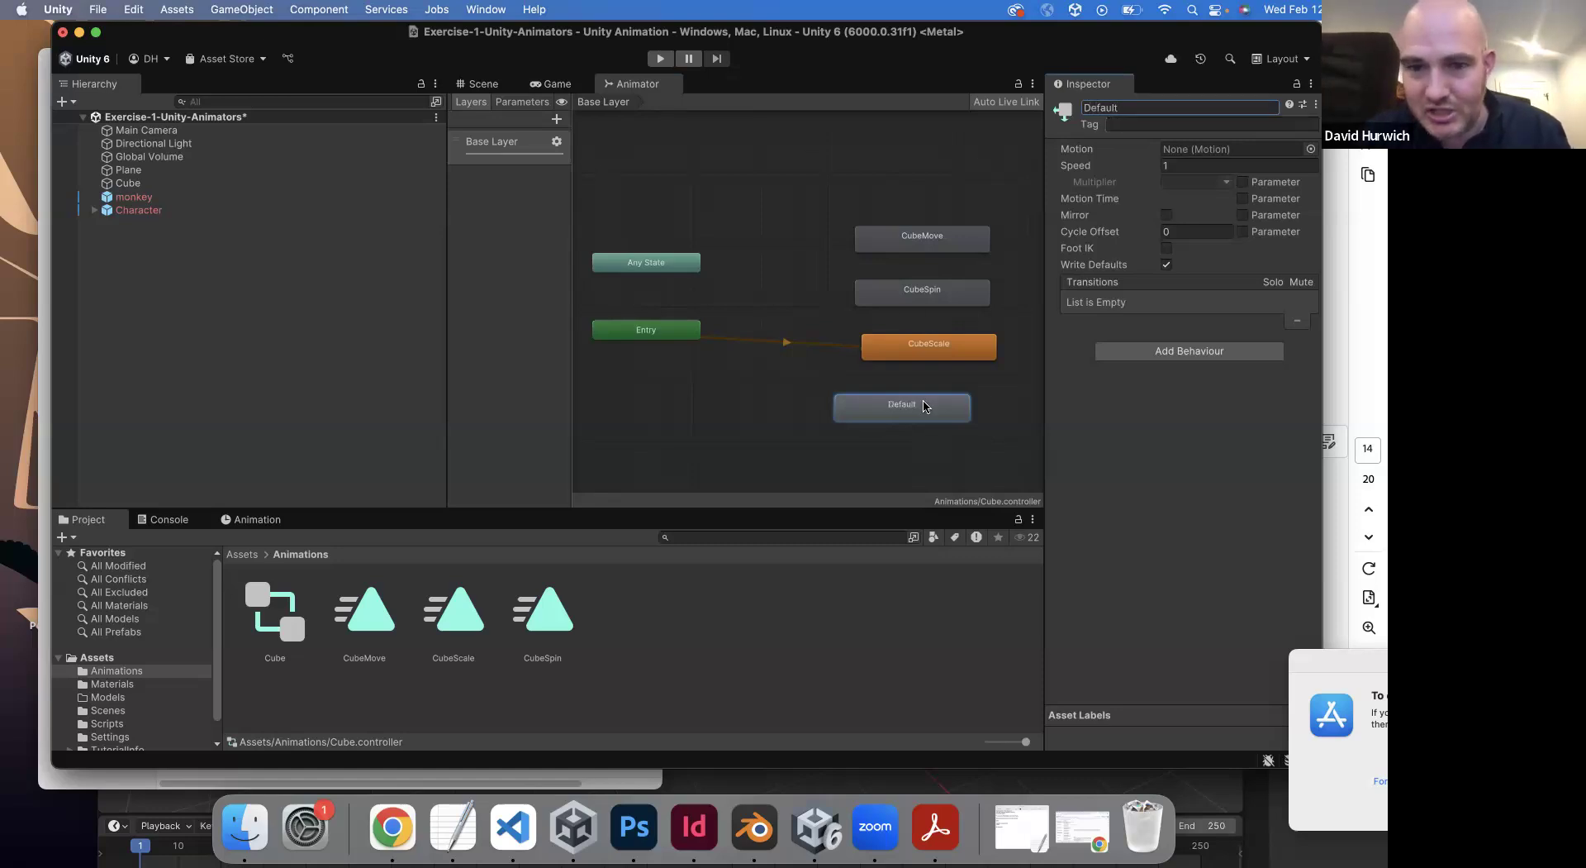
# - Set the Default state as the layer default state and position it between Entry and CubeScale
pyautogui.moveTo(914, 411); pyautogui.dragTo(793, 391)
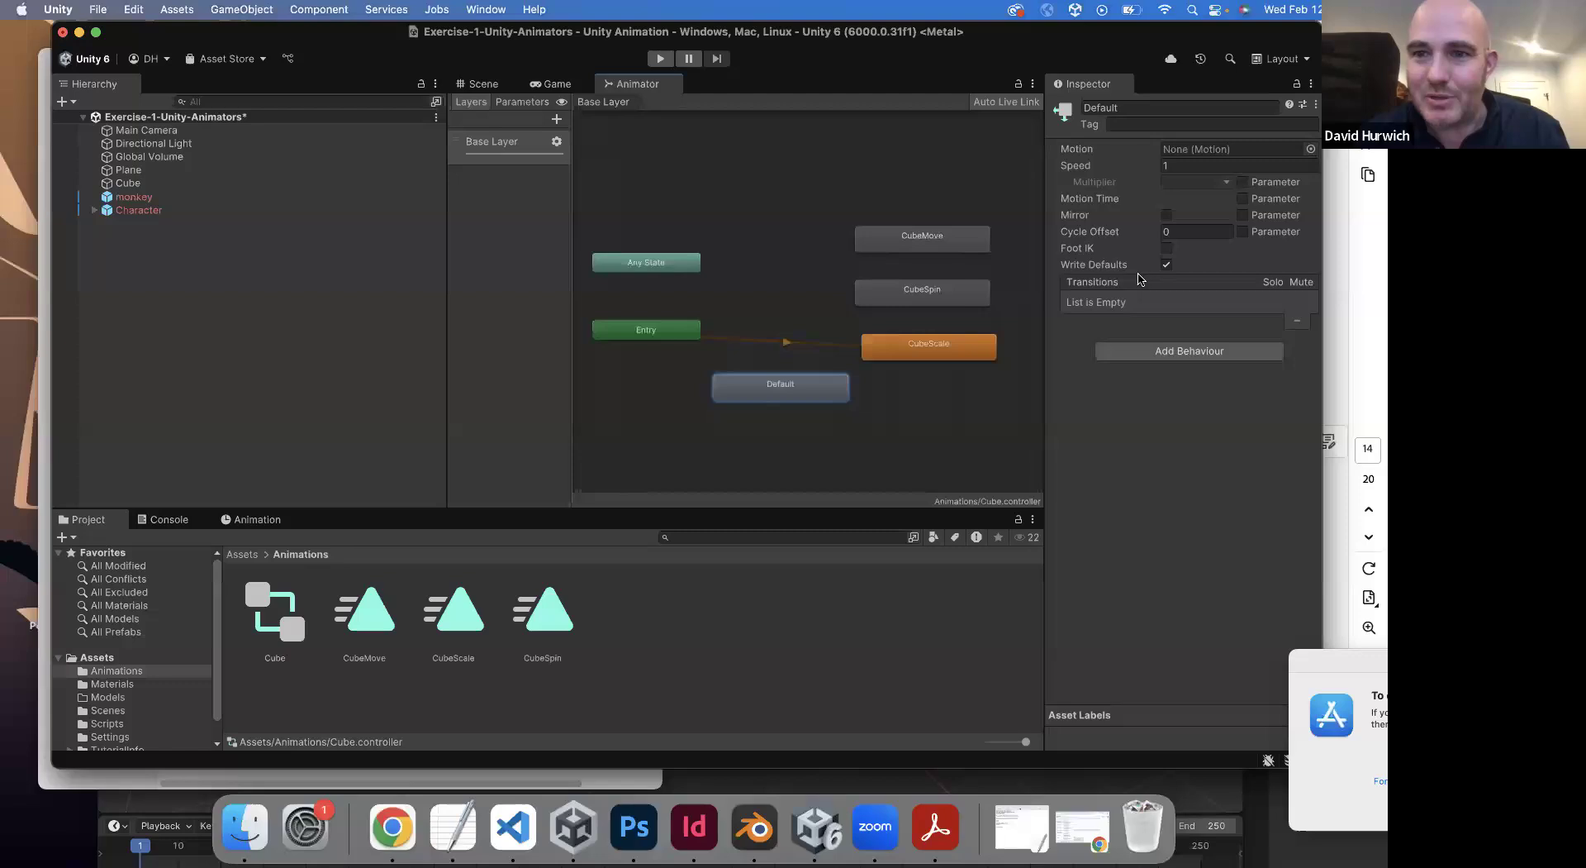
pyautogui.rightClick(785, 388)
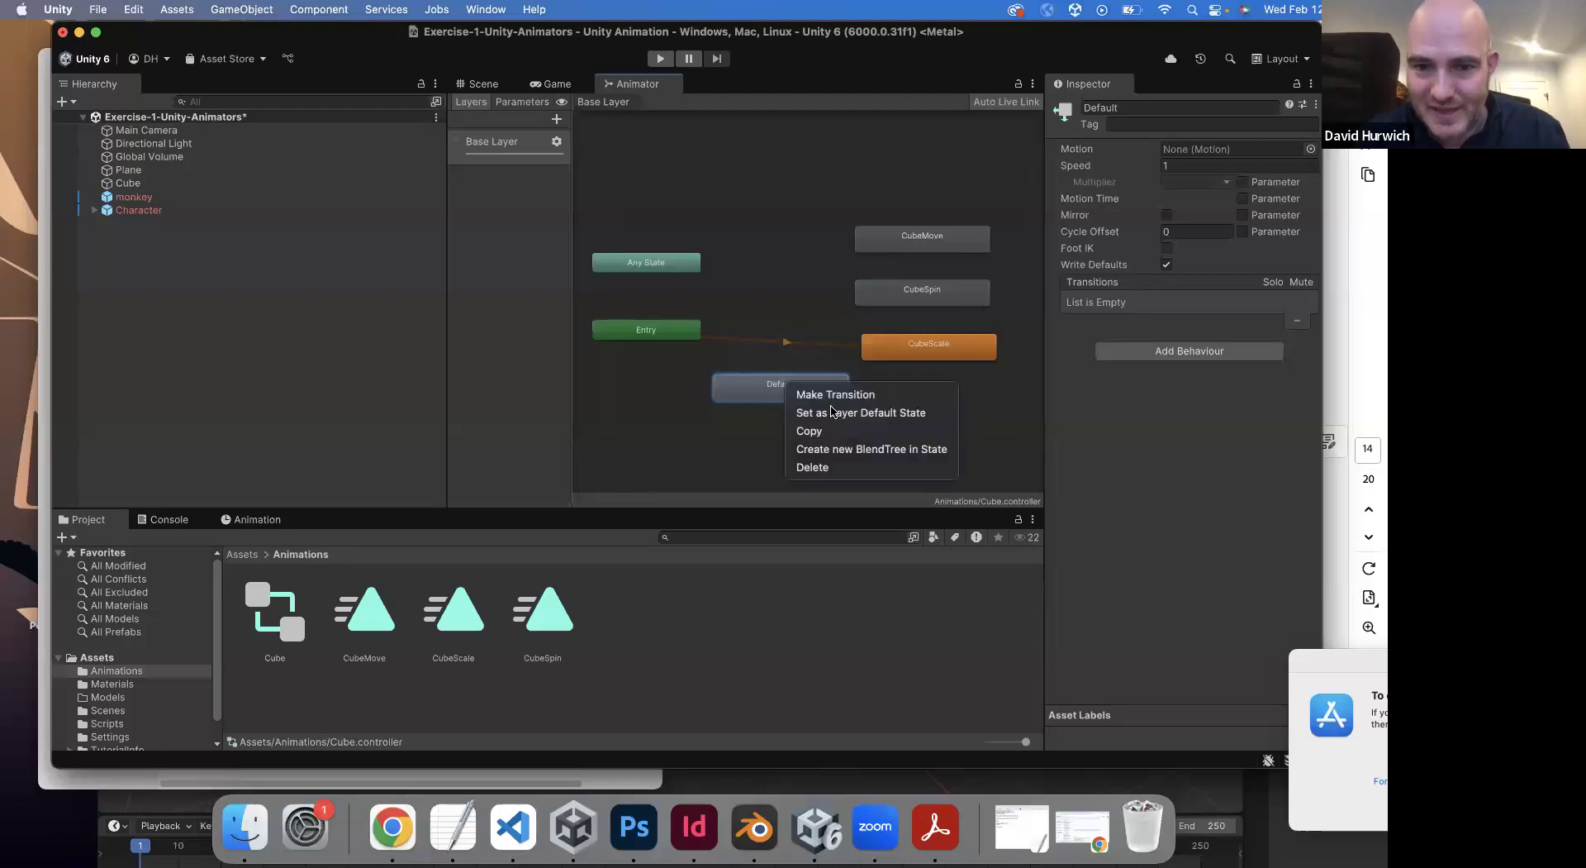
pyautogui.click(834, 410)
pyautogui.moveTo(832, 398); pyautogui.dragTo(846, 403)
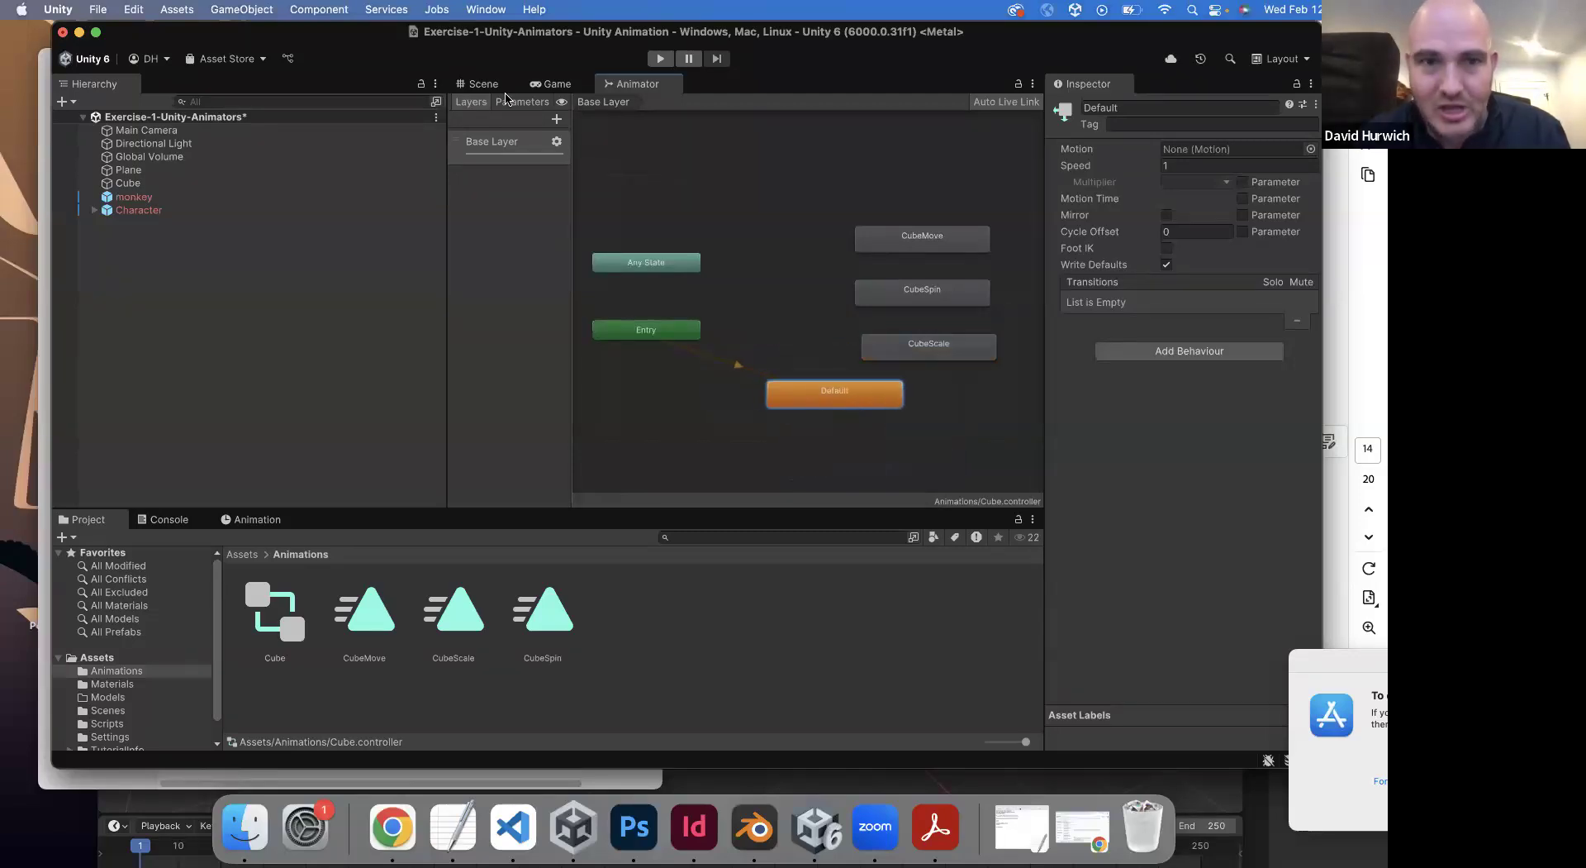
# - Run the scene in the Game view with the empty Default state as the default
pyautogui.click(552, 83)
pyautogui.click(661, 59)
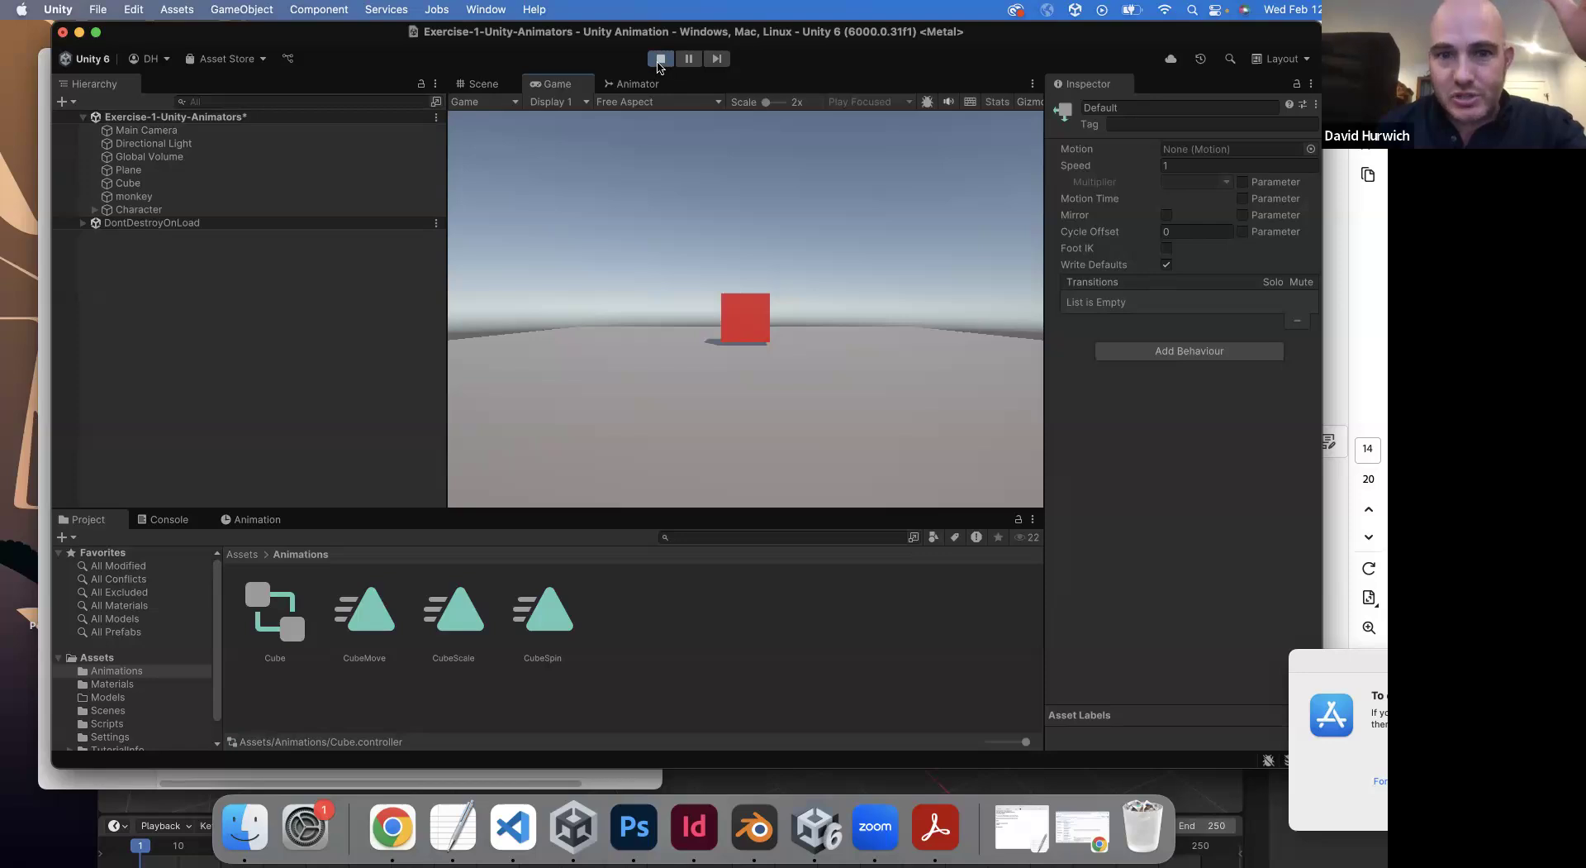
# - Stop the running scene and remove the Player Move Cube script component from the Cube object
pyautogui.click(660, 60)
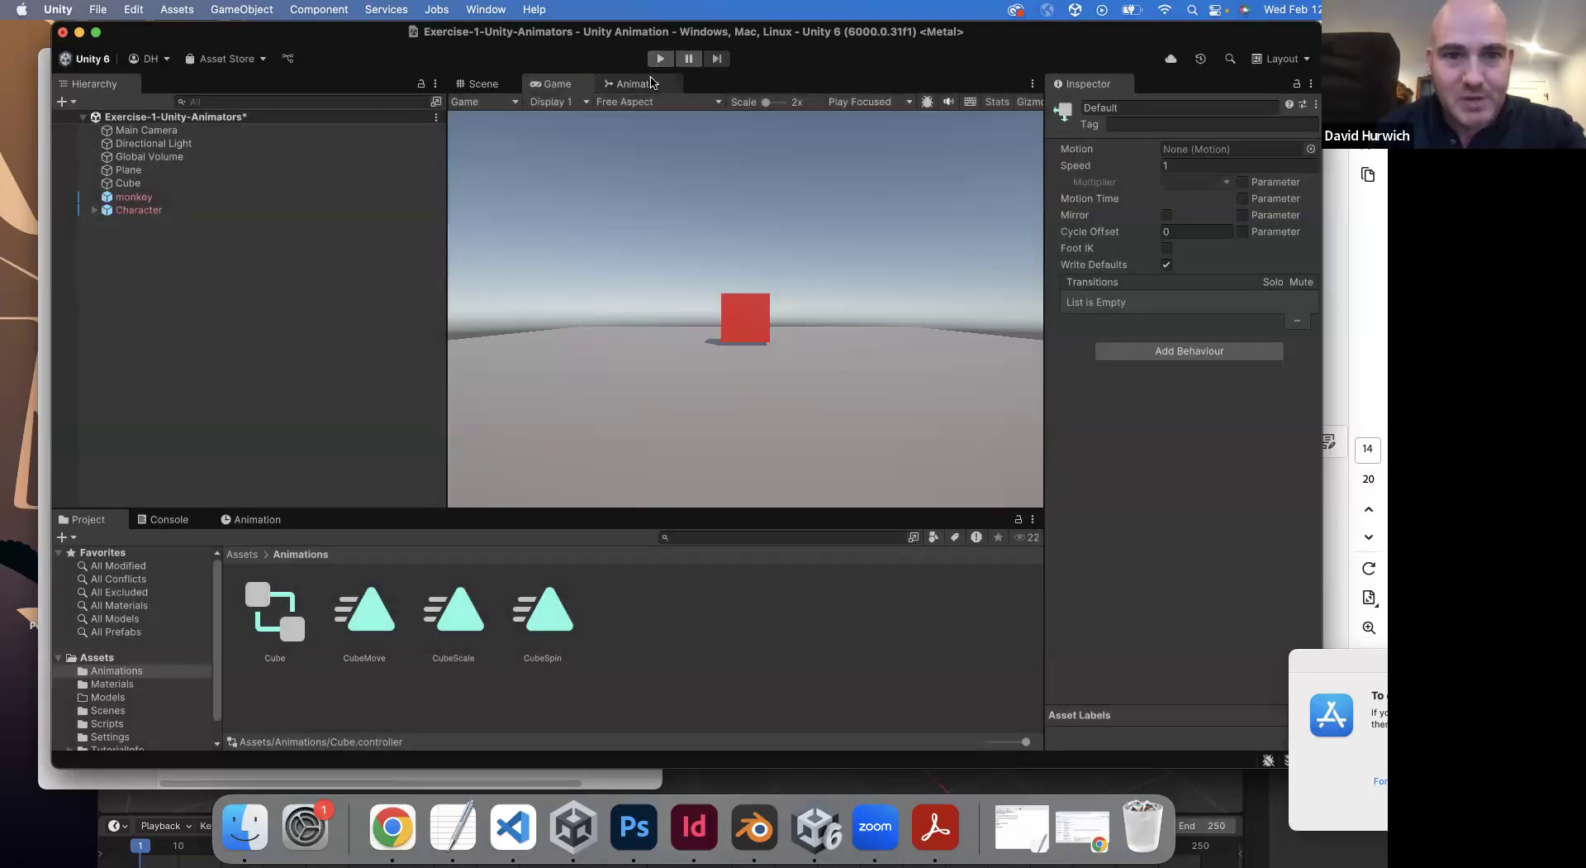
pyautogui.click(130, 182)
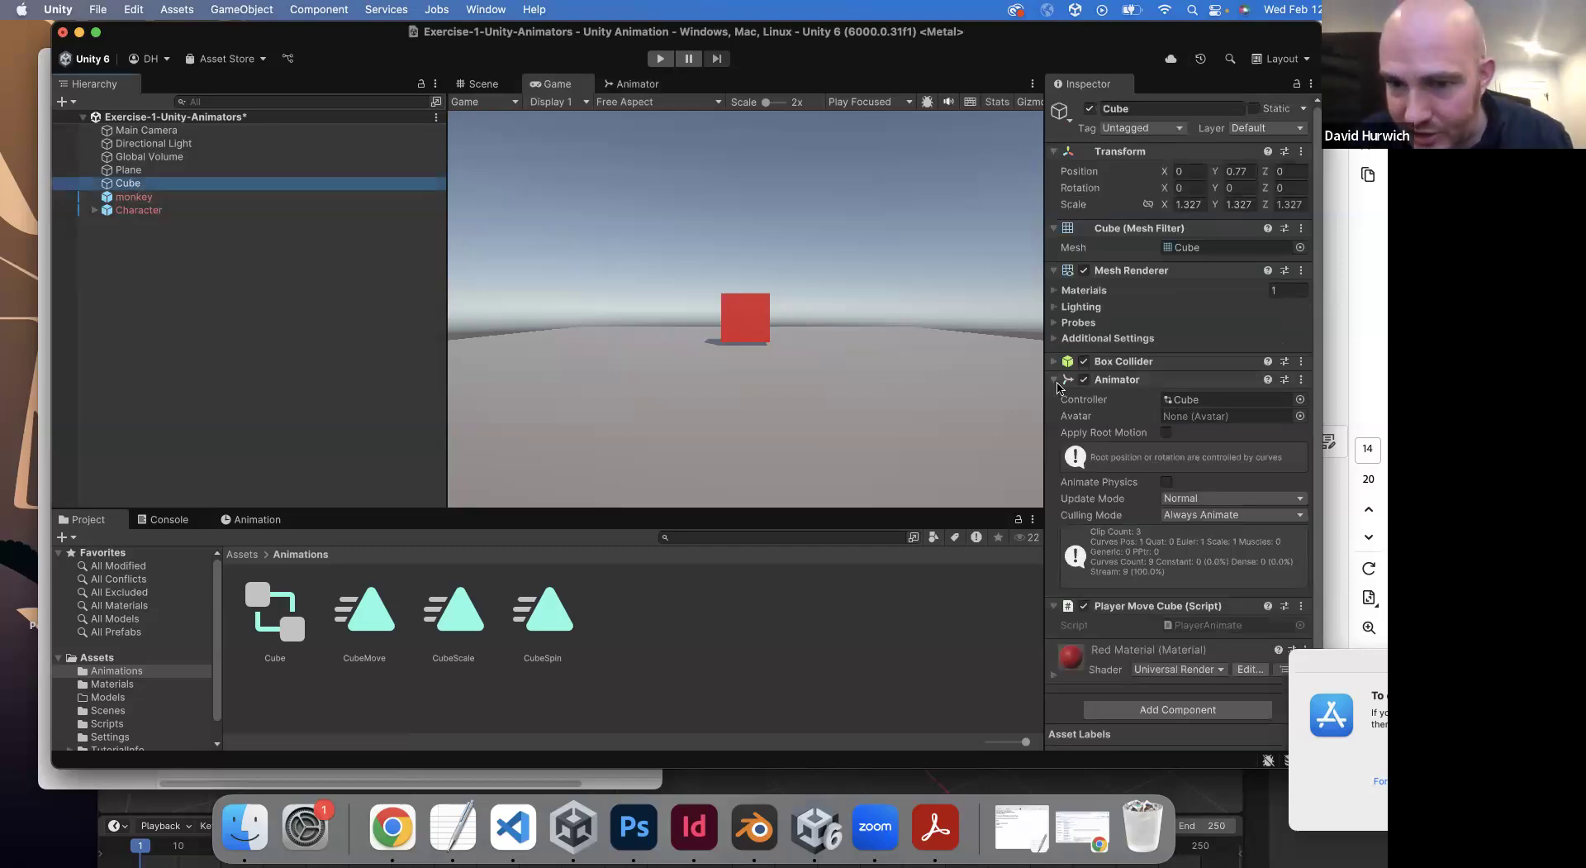
pyautogui.click(1055, 381)
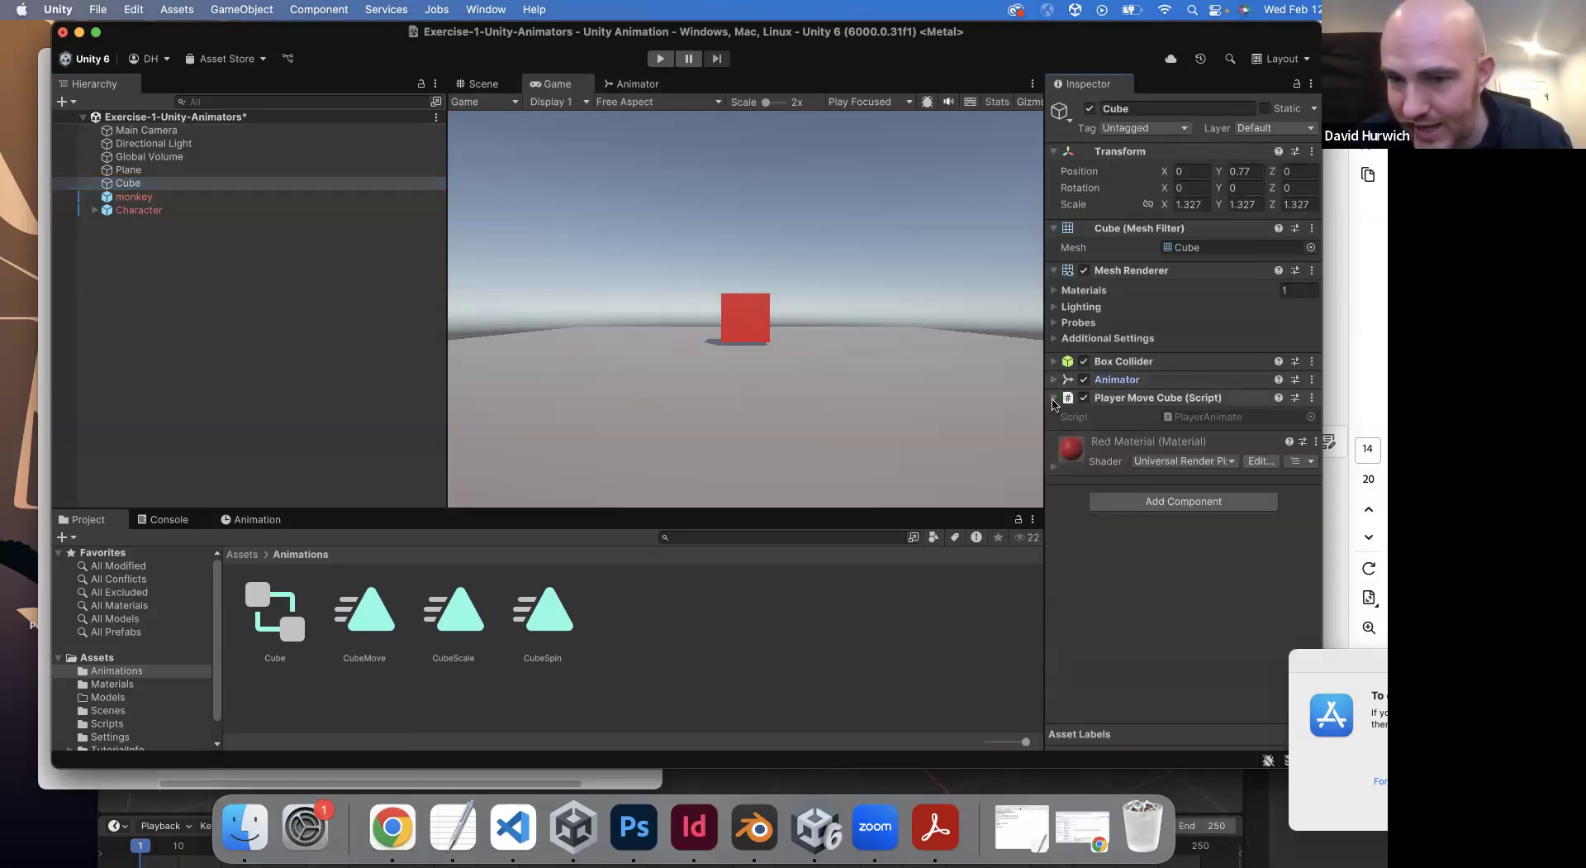
pyautogui.click(1054, 400)
pyautogui.click(1312, 398)
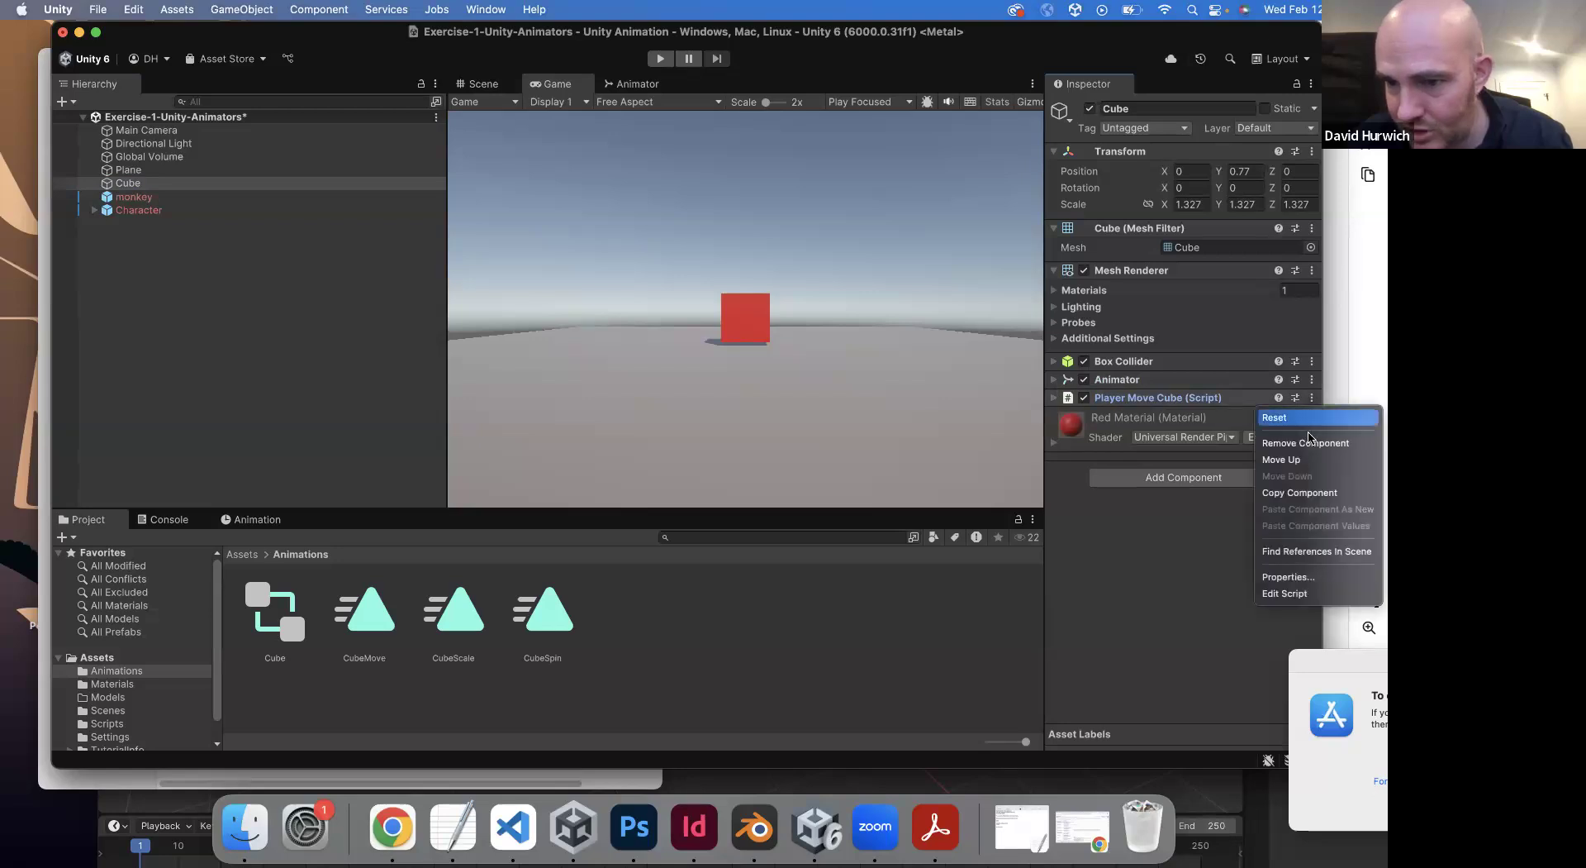
pyautogui.click(1306, 443)
# - Expand the Cube's Animator component and shift the Default state slightly in the Animator graph
pyautogui.click(1123, 382)
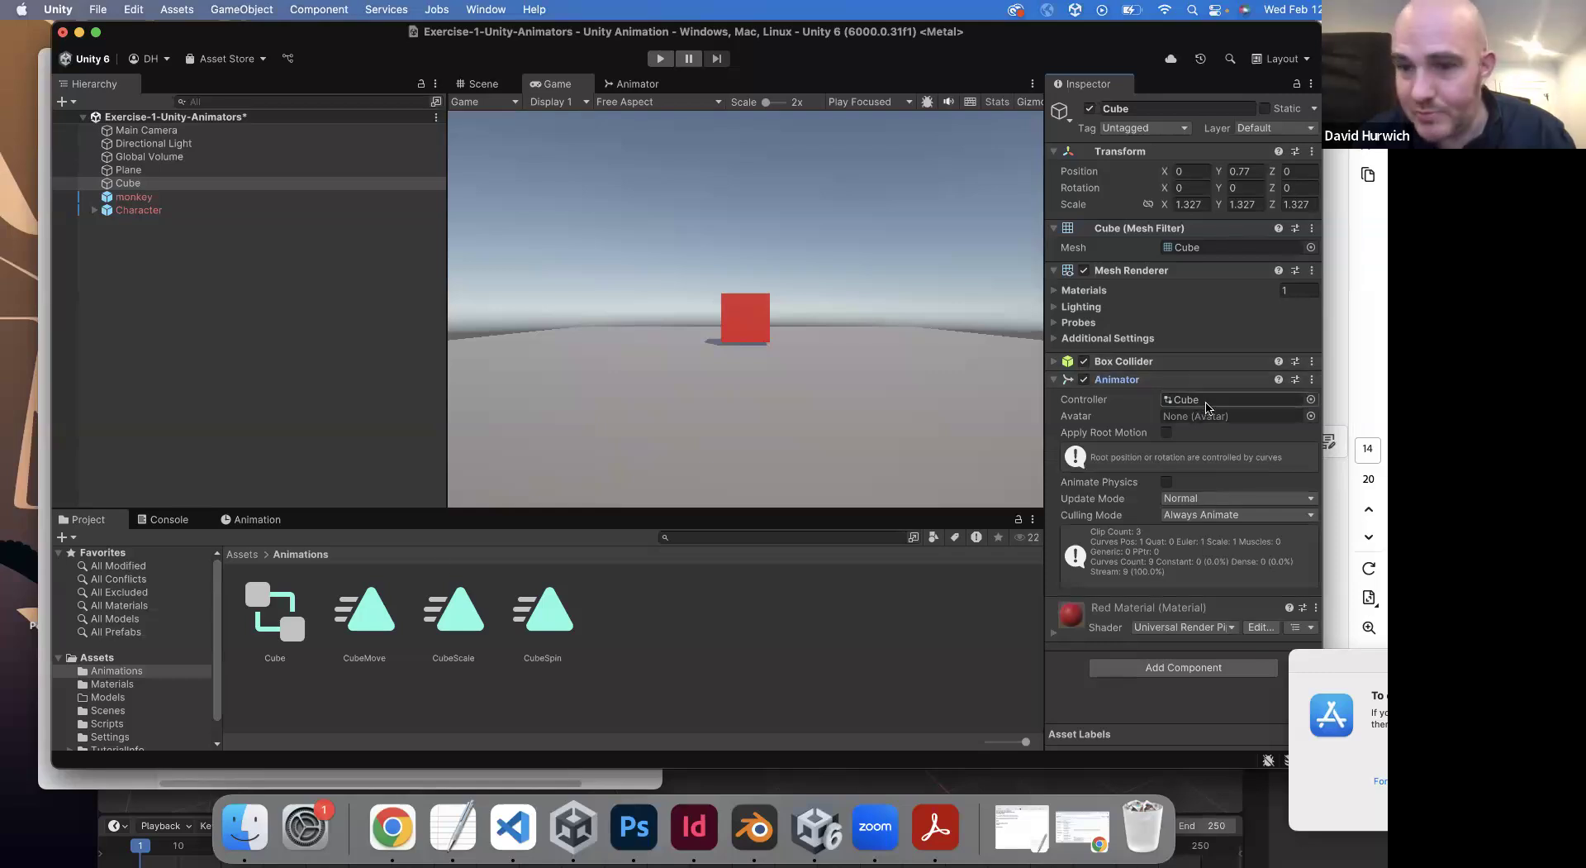
pyautogui.click(632, 83)
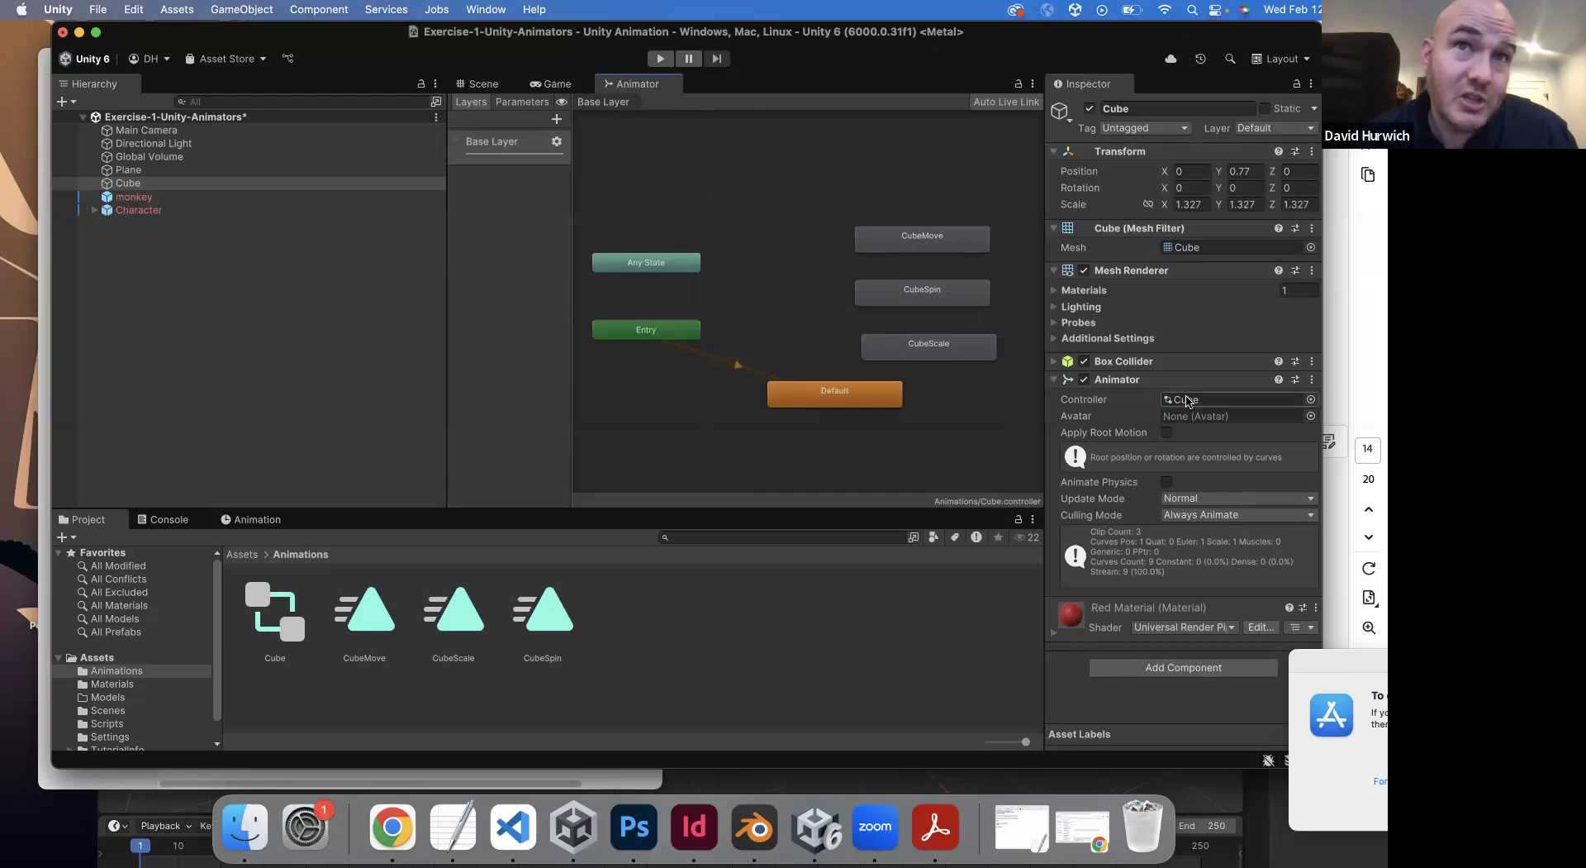
pyautogui.moveTo(788, 404)
pyautogui.mouseDown()
pyautogui.moveTo(869, 410)
pyautogui.moveTo(814, 404)
pyautogui.mouseUp()
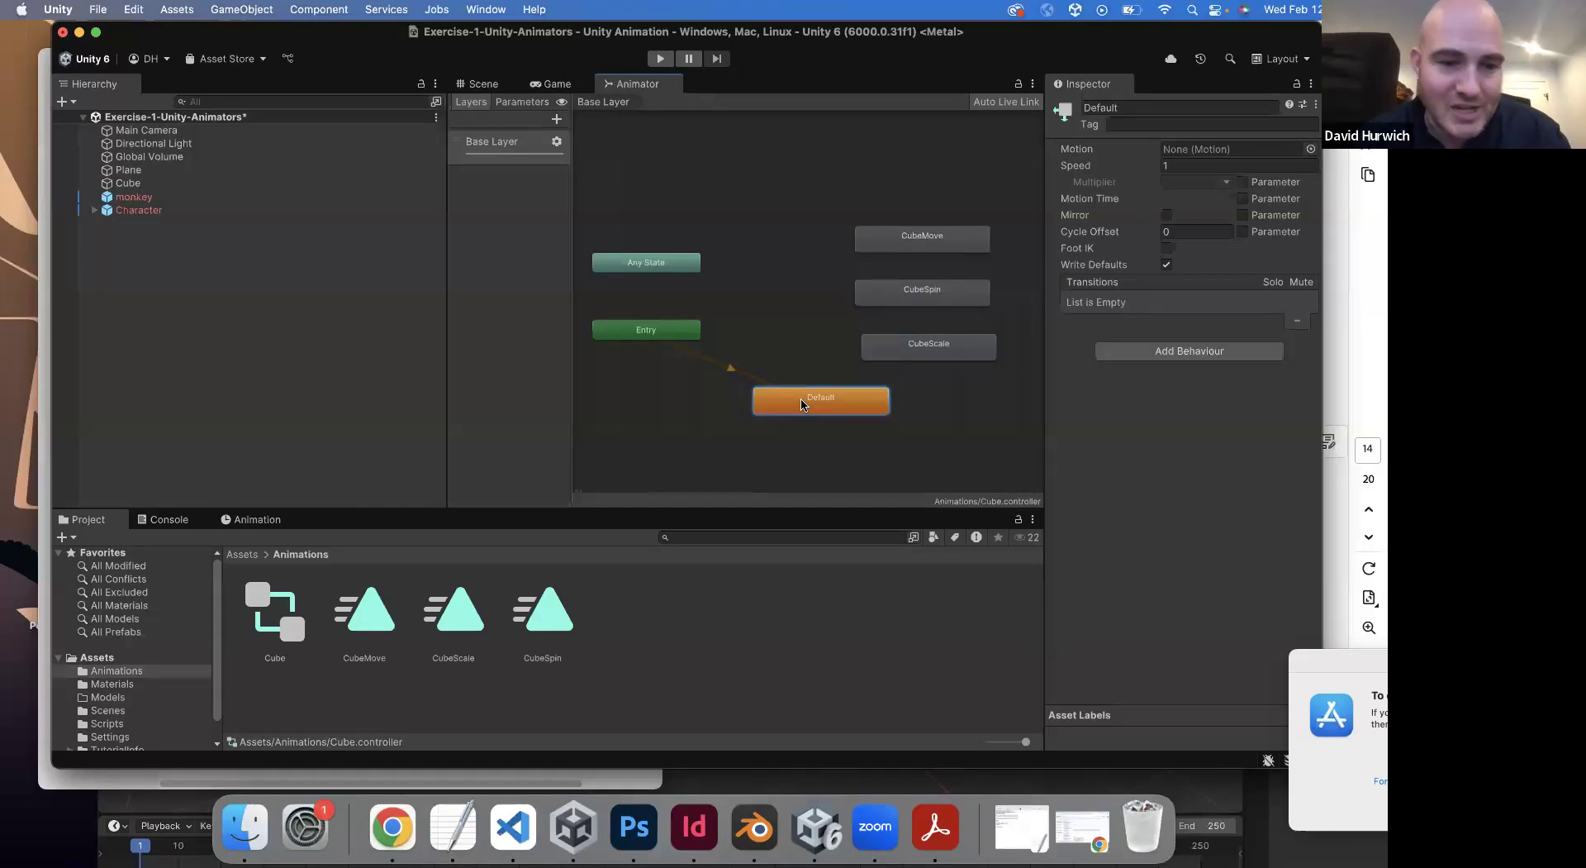
# - Open the PlayerAnimate script from the project's Scripts folder in the code editor
pyautogui.click(158, 724)
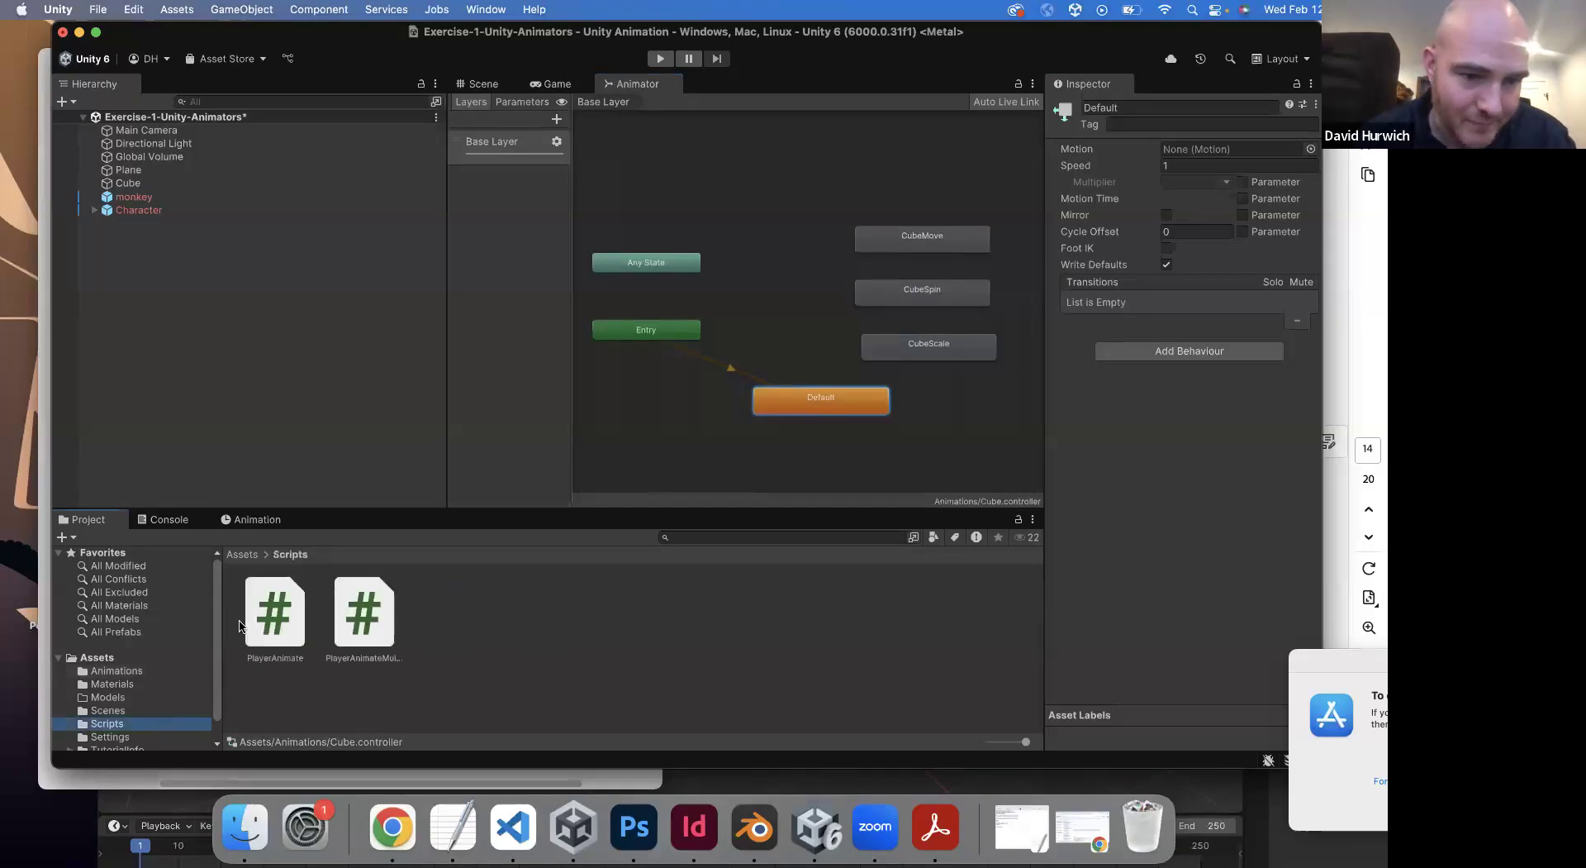
pyautogui.click(275, 610)
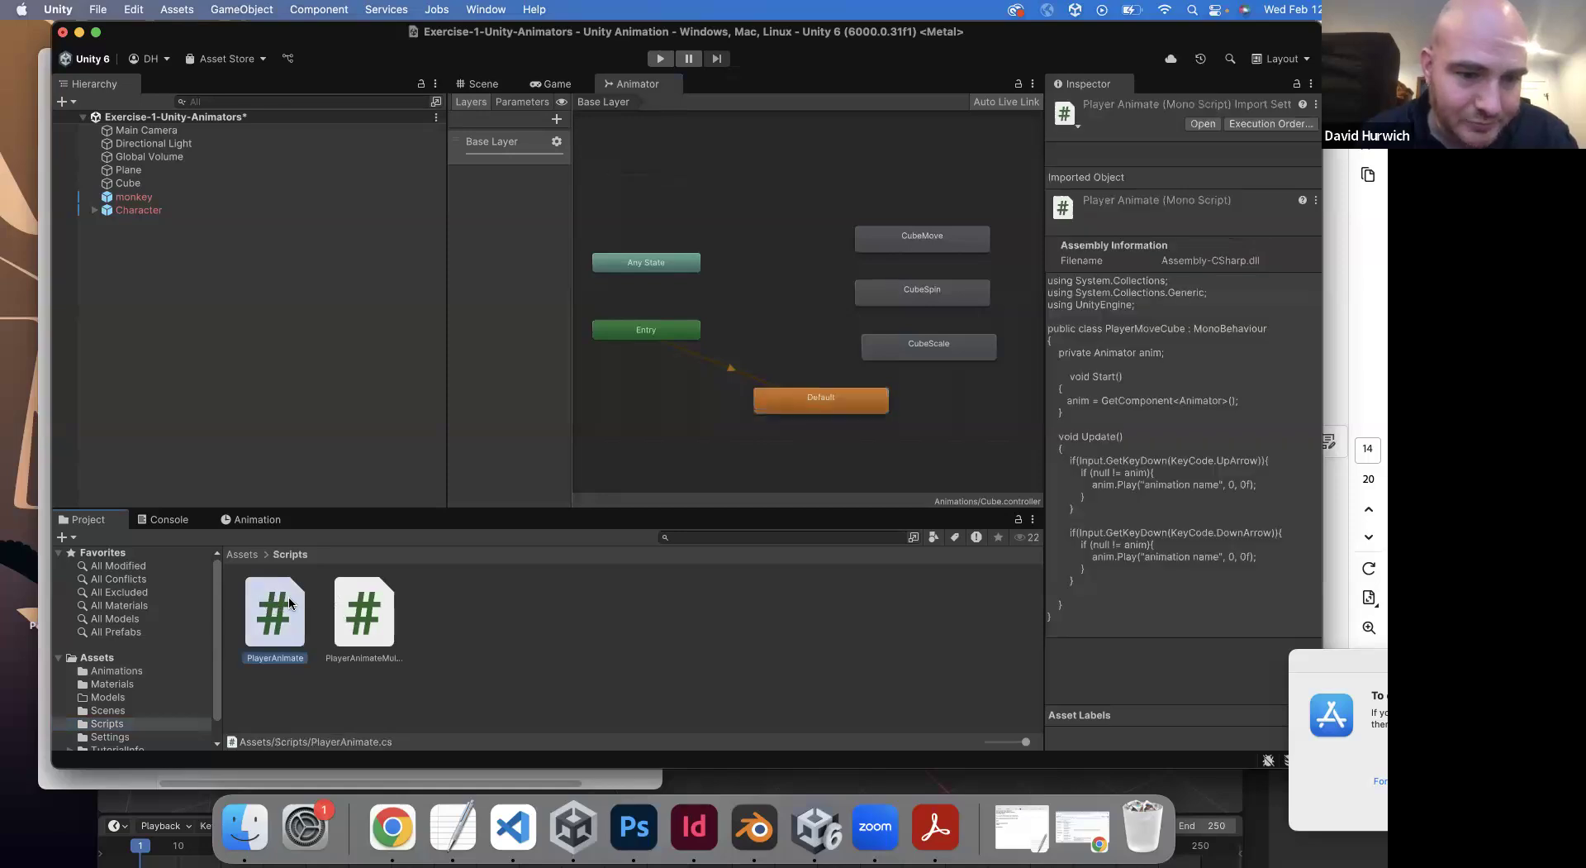
pyautogui.doubleClick(284, 606)
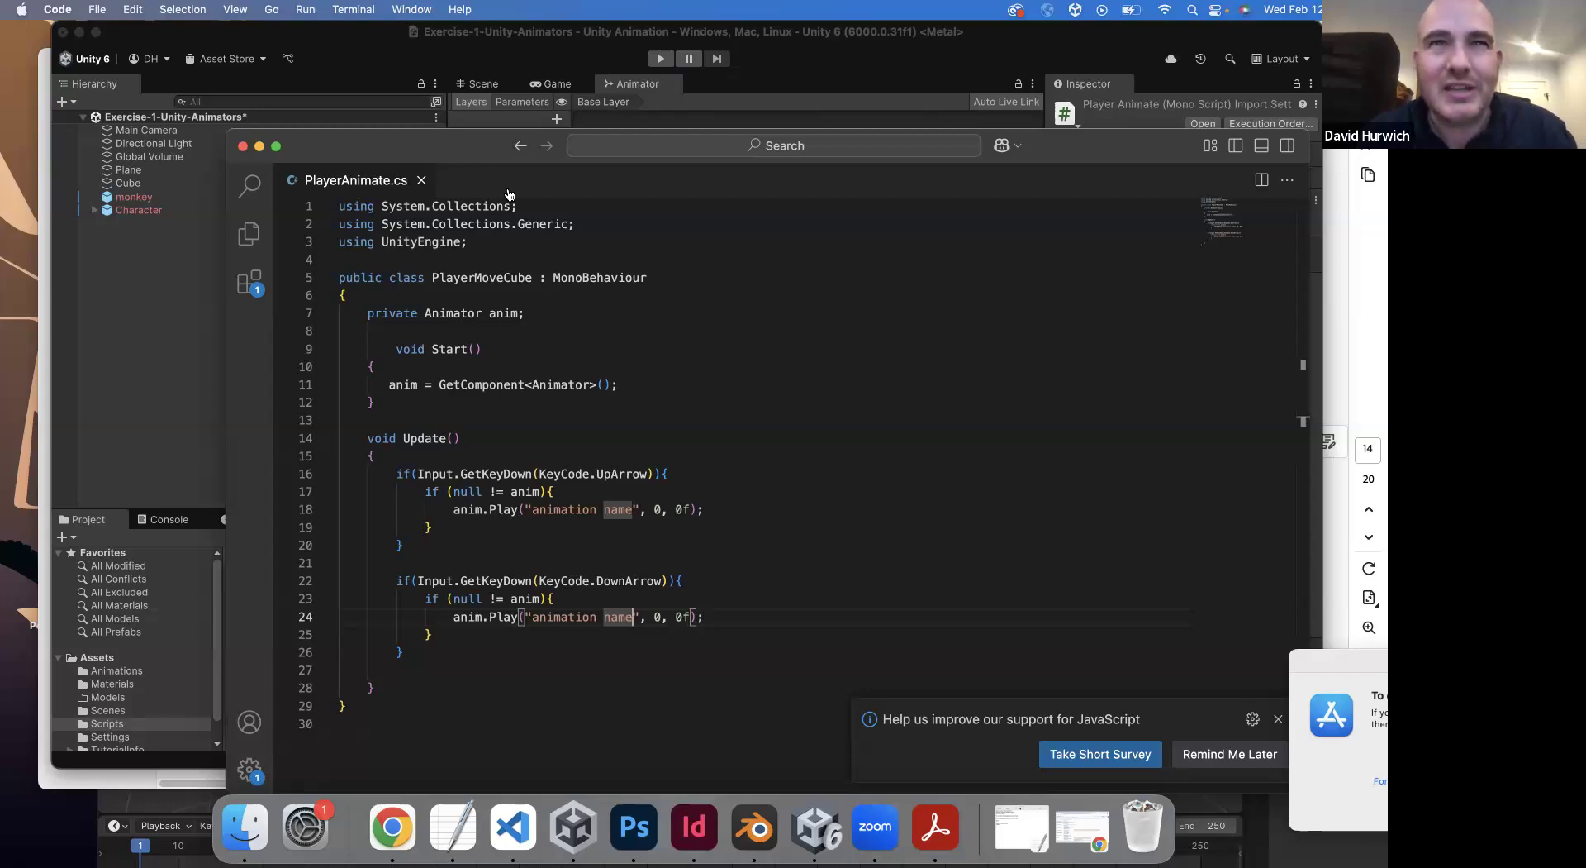
# - Examine the private Animator variable declaration and the GetComponent<Animator>() assignment in Start
pyautogui.moveTo(570, 312); pyautogui.dragTo(365, 315)
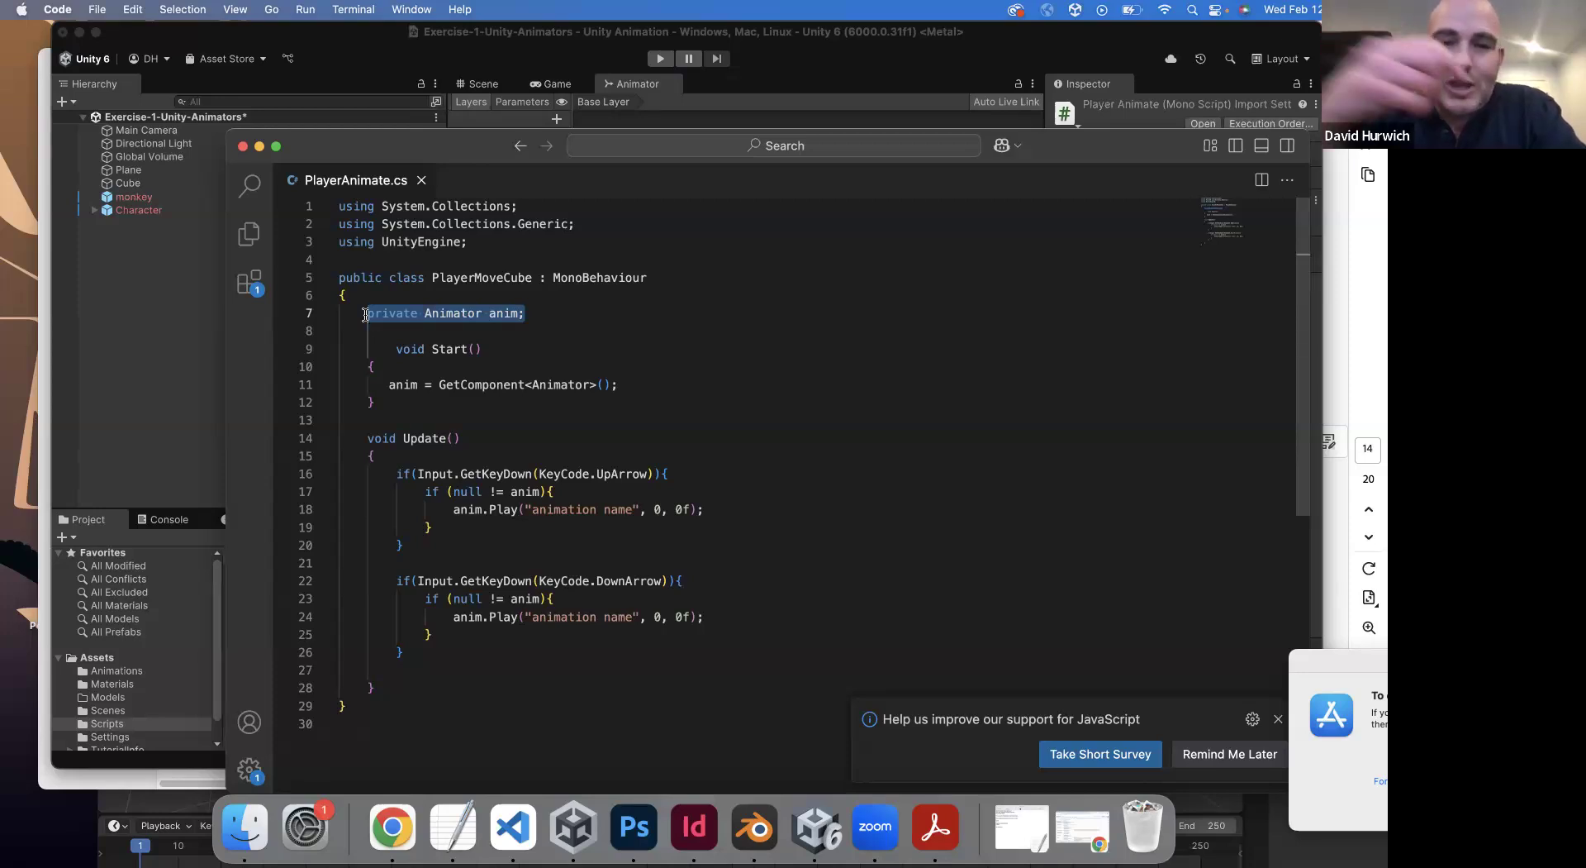
pyautogui.click(484, 313)
pyautogui.moveTo(484, 313); pyautogui.dragTo(415, 313)
pyautogui.moveTo(542, 317); pyautogui.dragTo(484, 314)
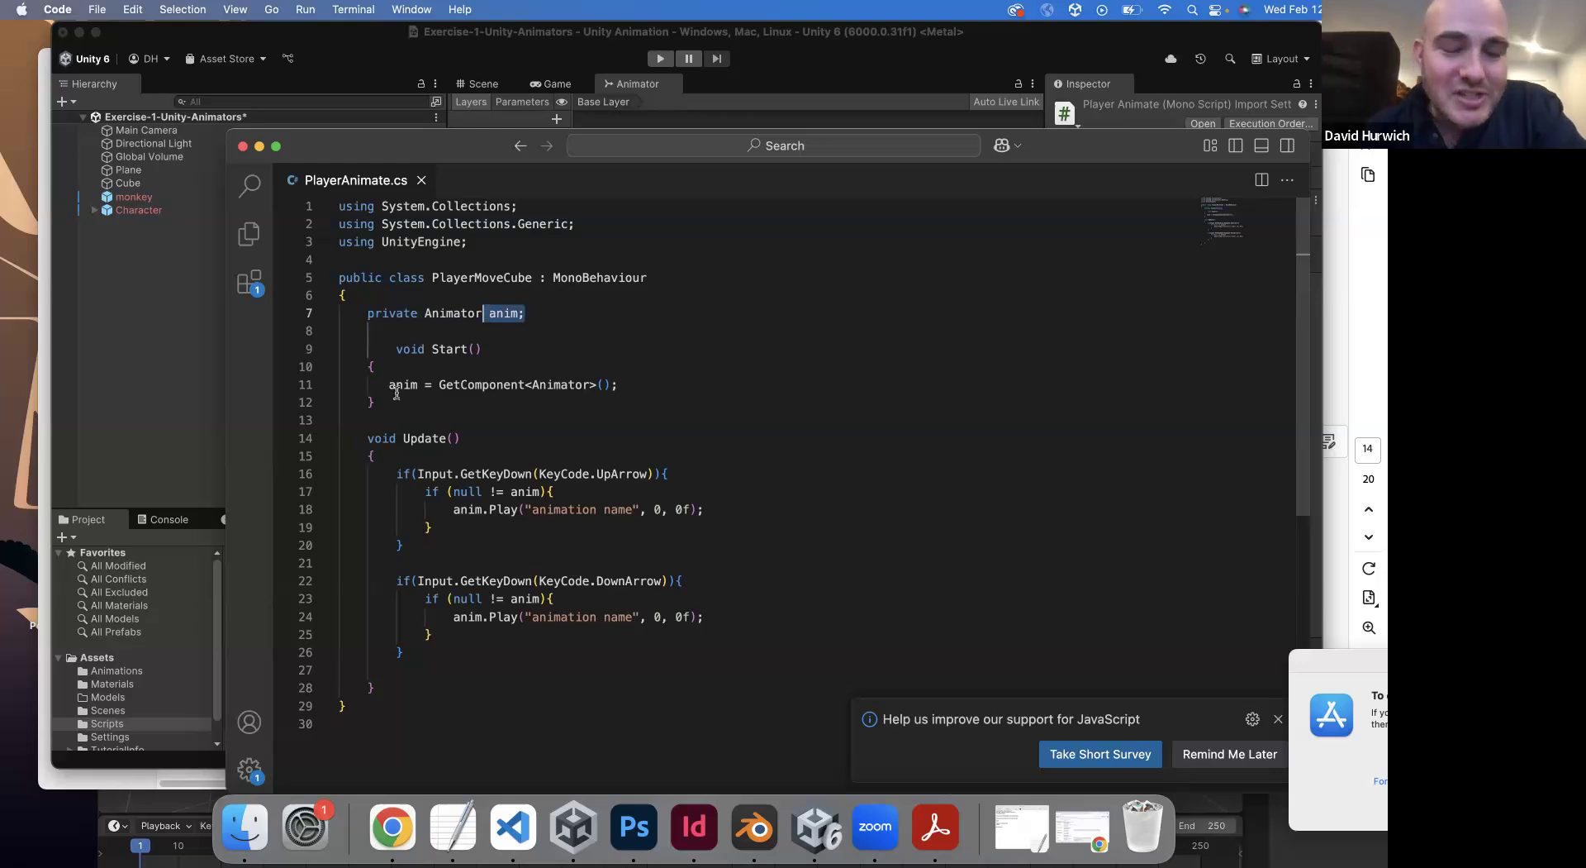
pyautogui.click(529, 312)
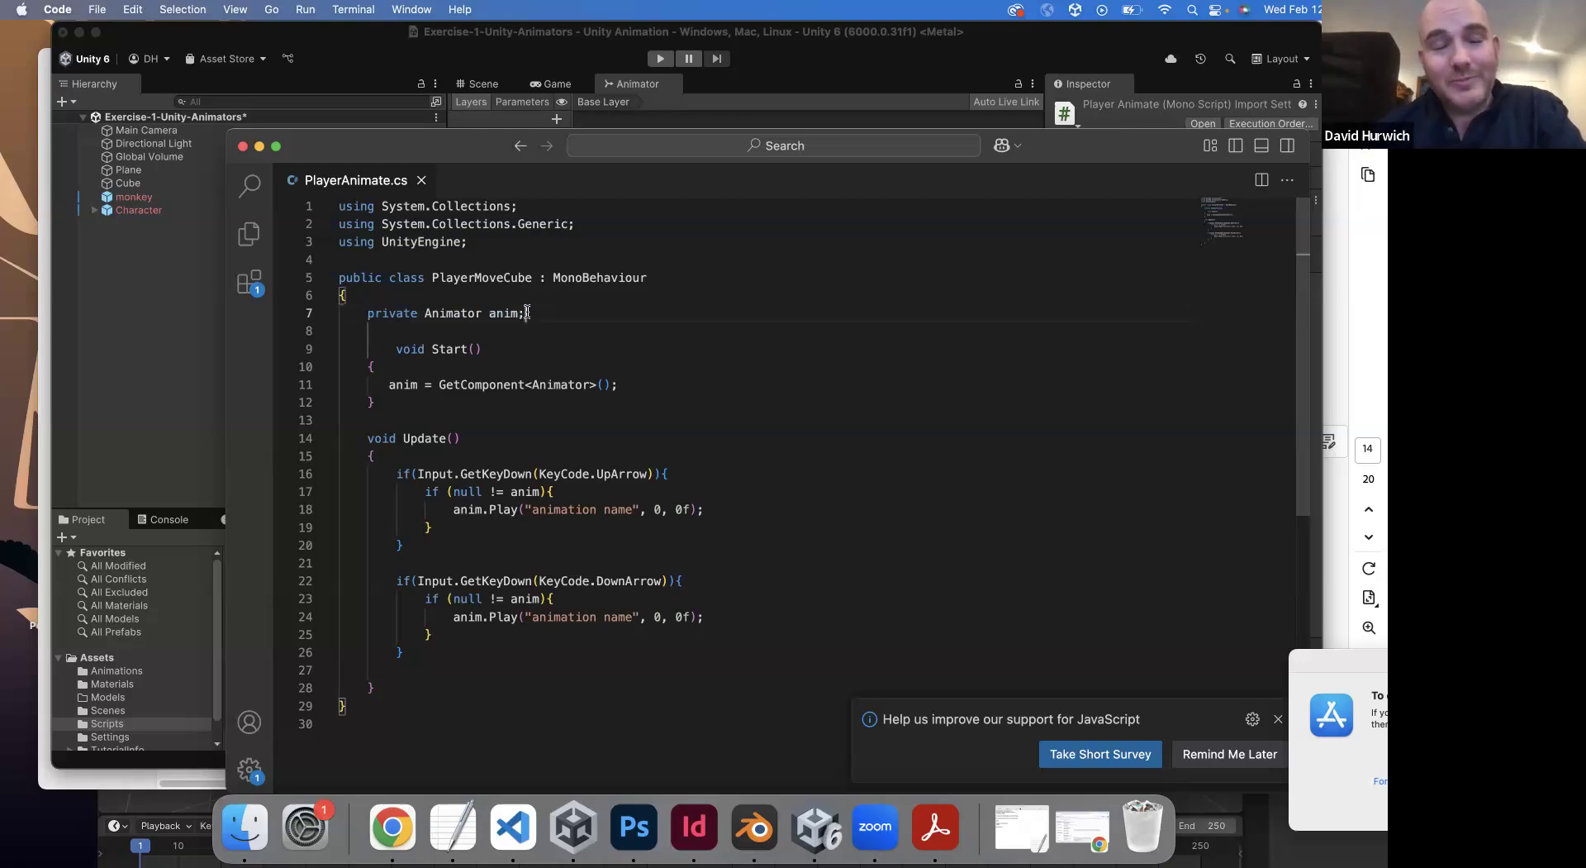
pyautogui.moveTo(389, 384); pyautogui.dragTo(631, 384)
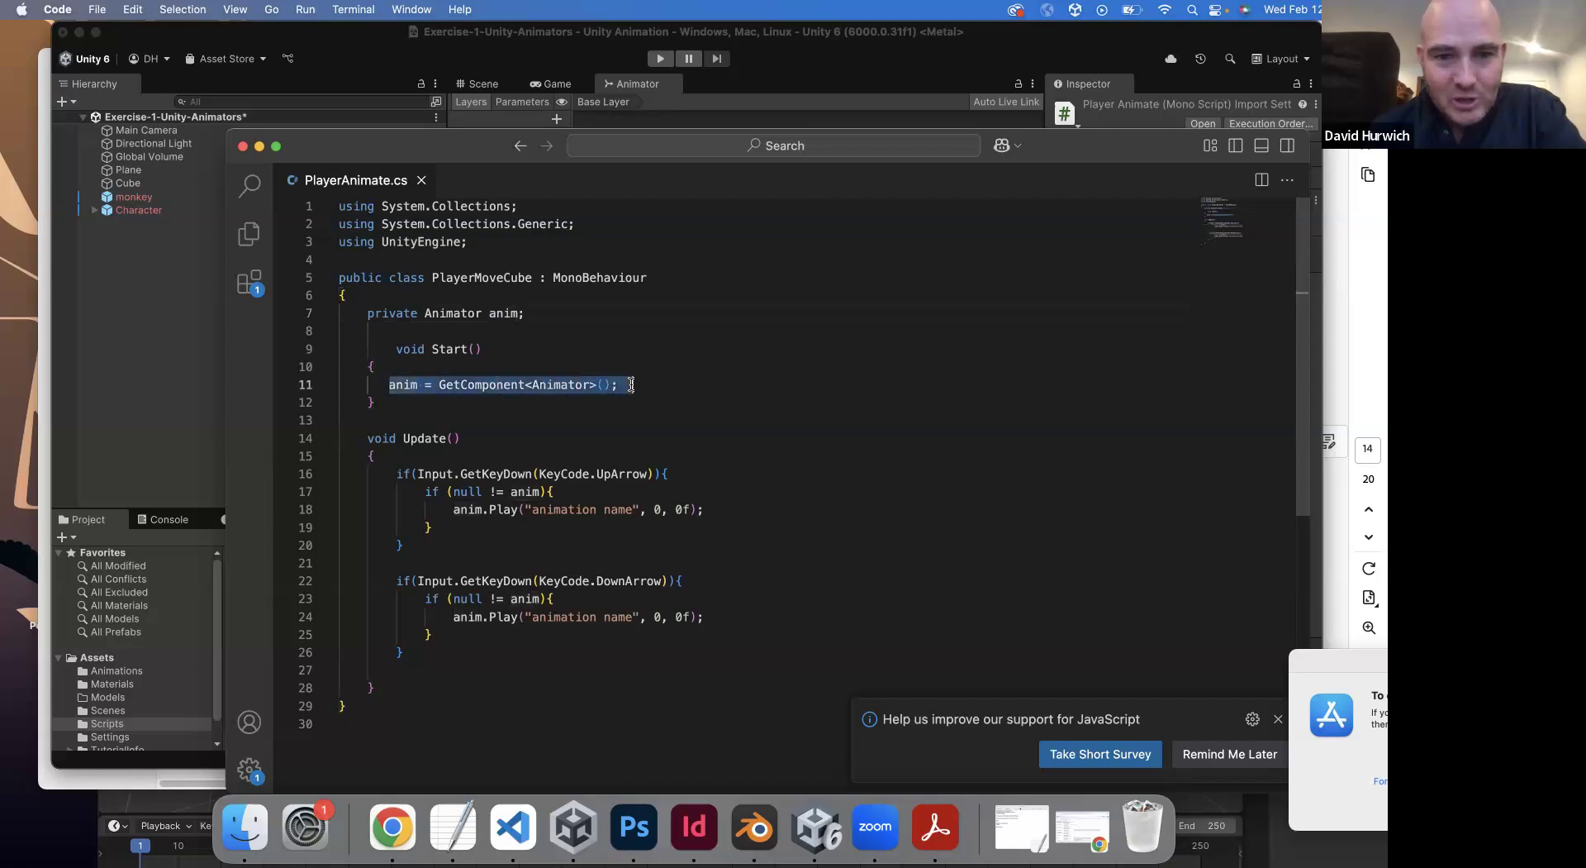
# - Inspect the Cube's Animator component in Unity and compare it with the script's anim assignment in Start
pyautogui.press('super+m')
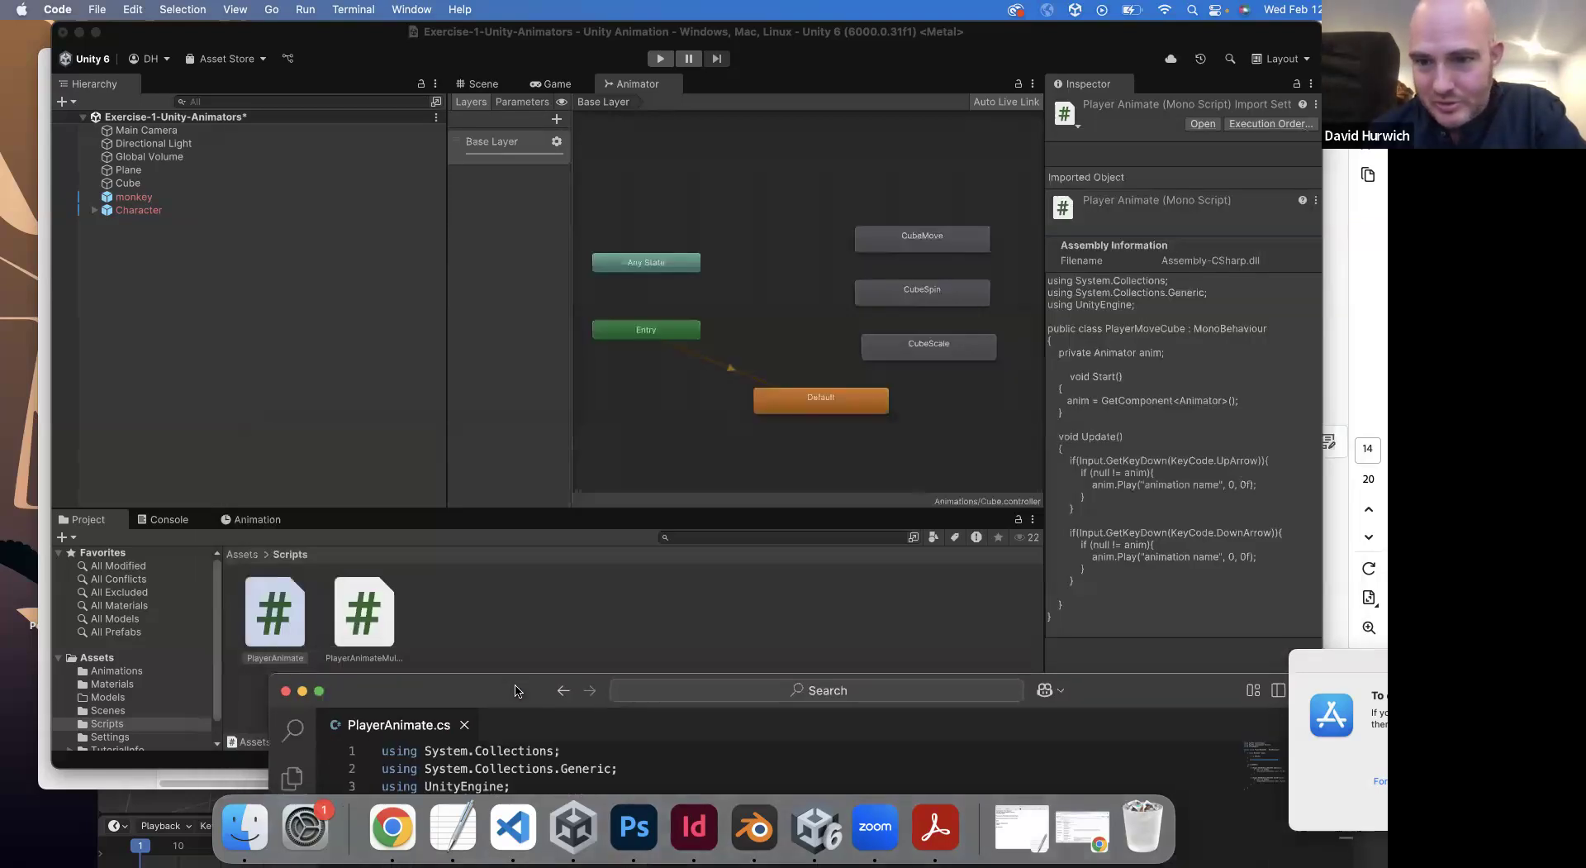
pyautogui.moveTo(523, 665); pyautogui.dragTo(542, 547)
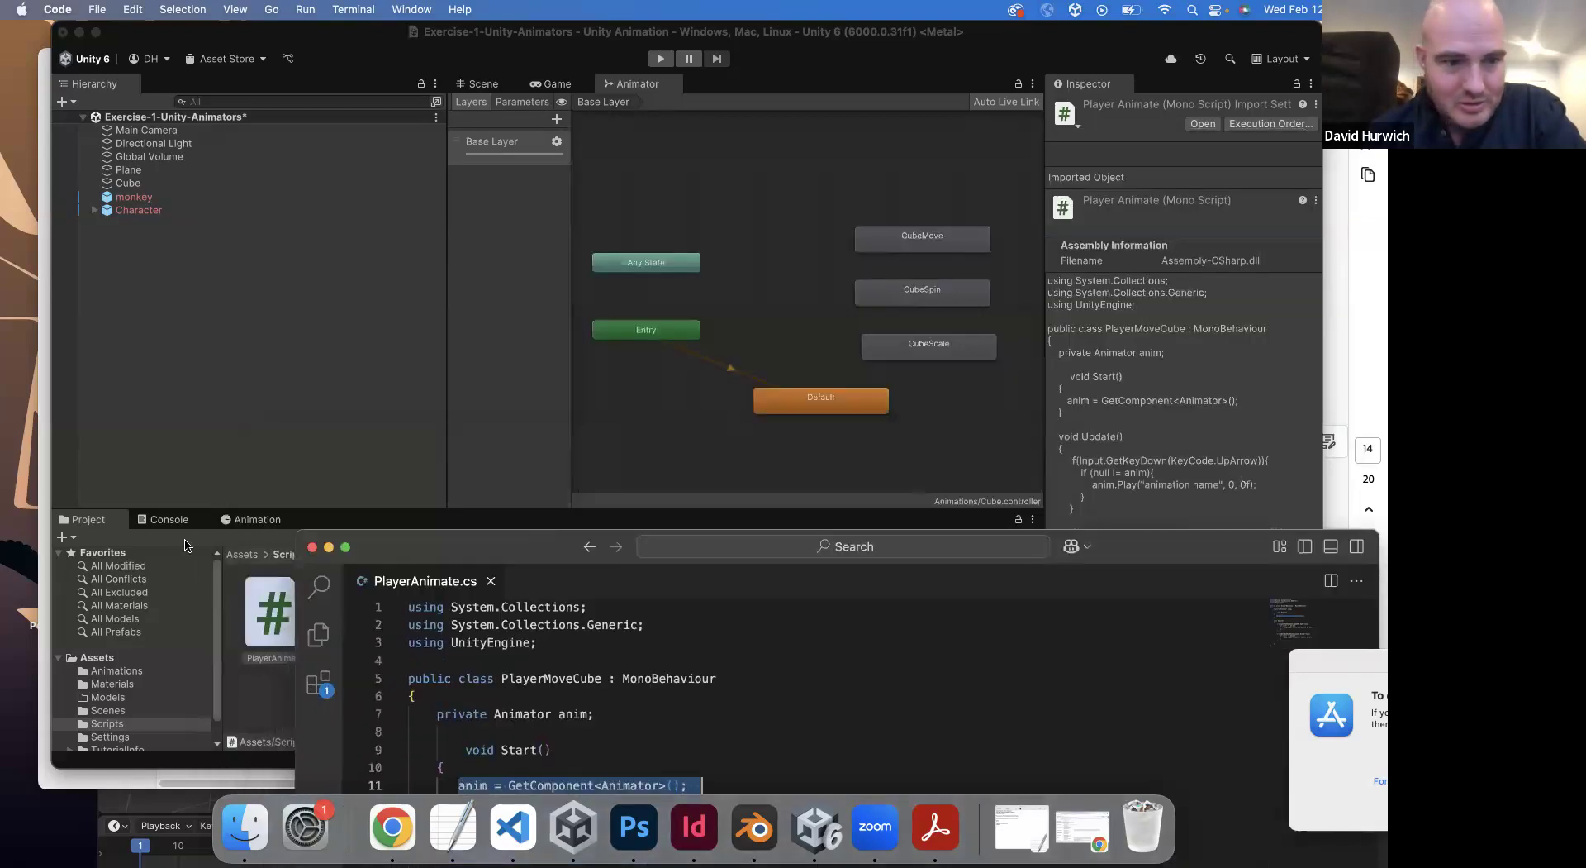
pyautogui.click(128, 183)
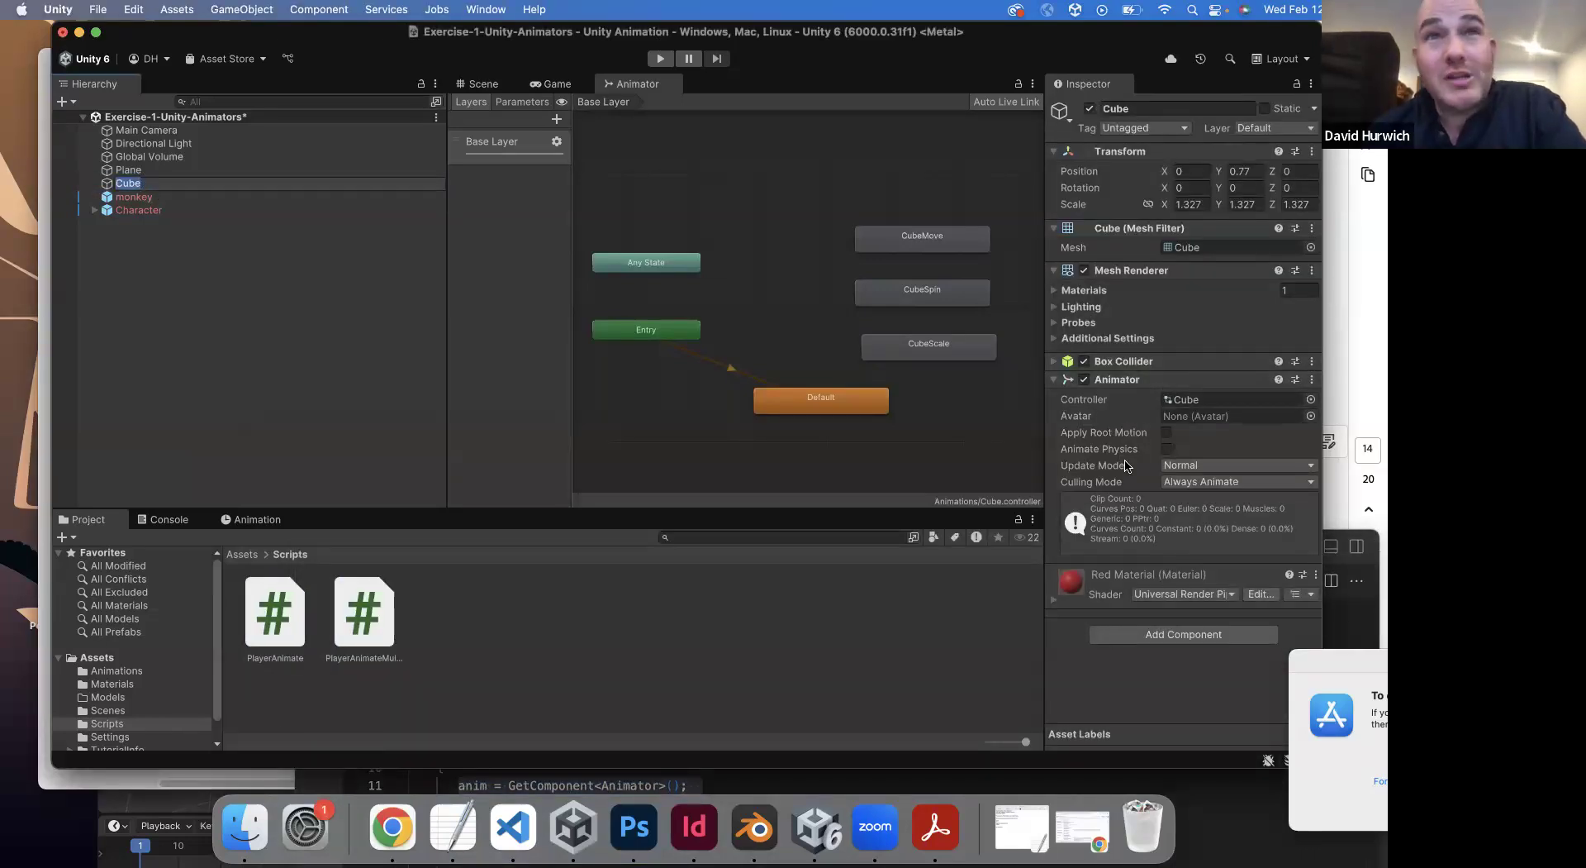
pyautogui.click(661, 773)
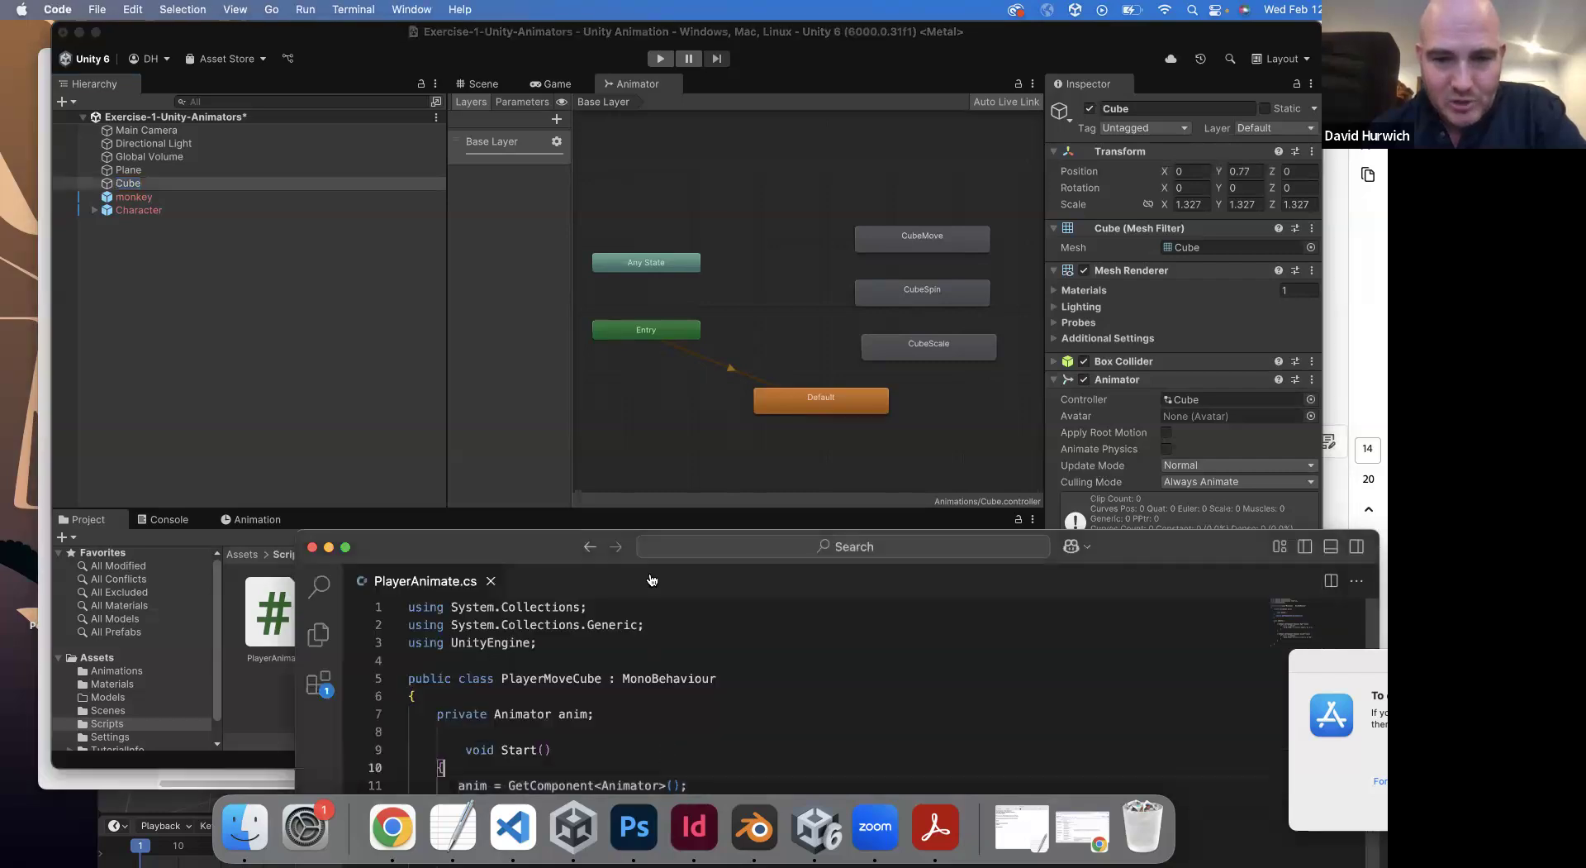
pyautogui.moveTo(507, 551); pyautogui.dragTo(396, 154)
pyautogui.moveTo(619, 388); pyautogui.dragTo(369, 393)
pyautogui.doubleClick(363, 389)
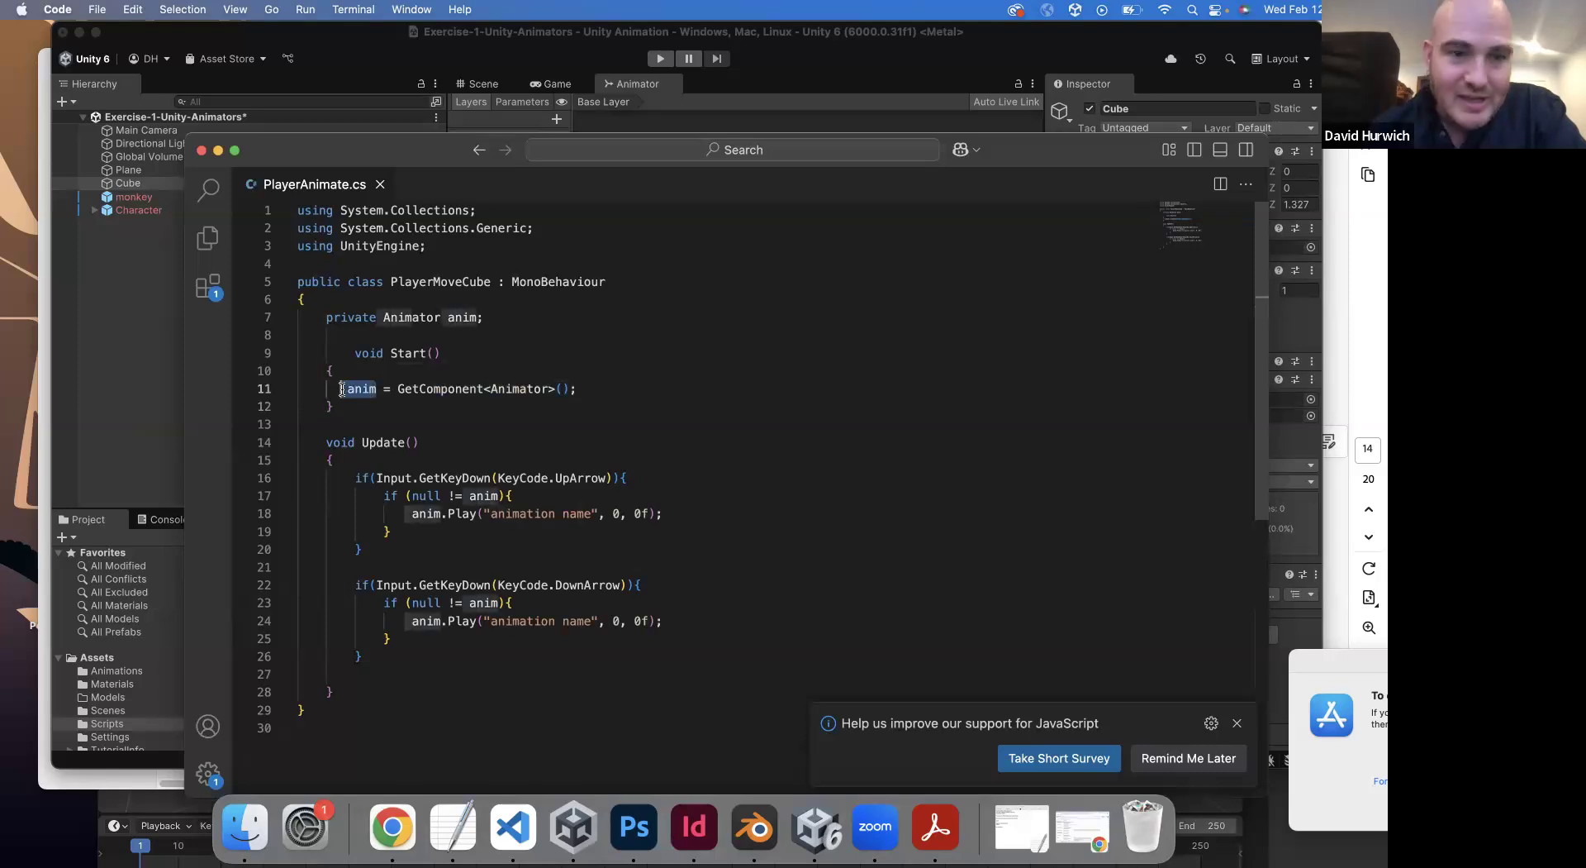
# - Examine the UpArrow key condition, the null check on anim and the anim.Play call in Update
pyautogui.moveTo(351, 477); pyautogui.dragTo(370, 561)
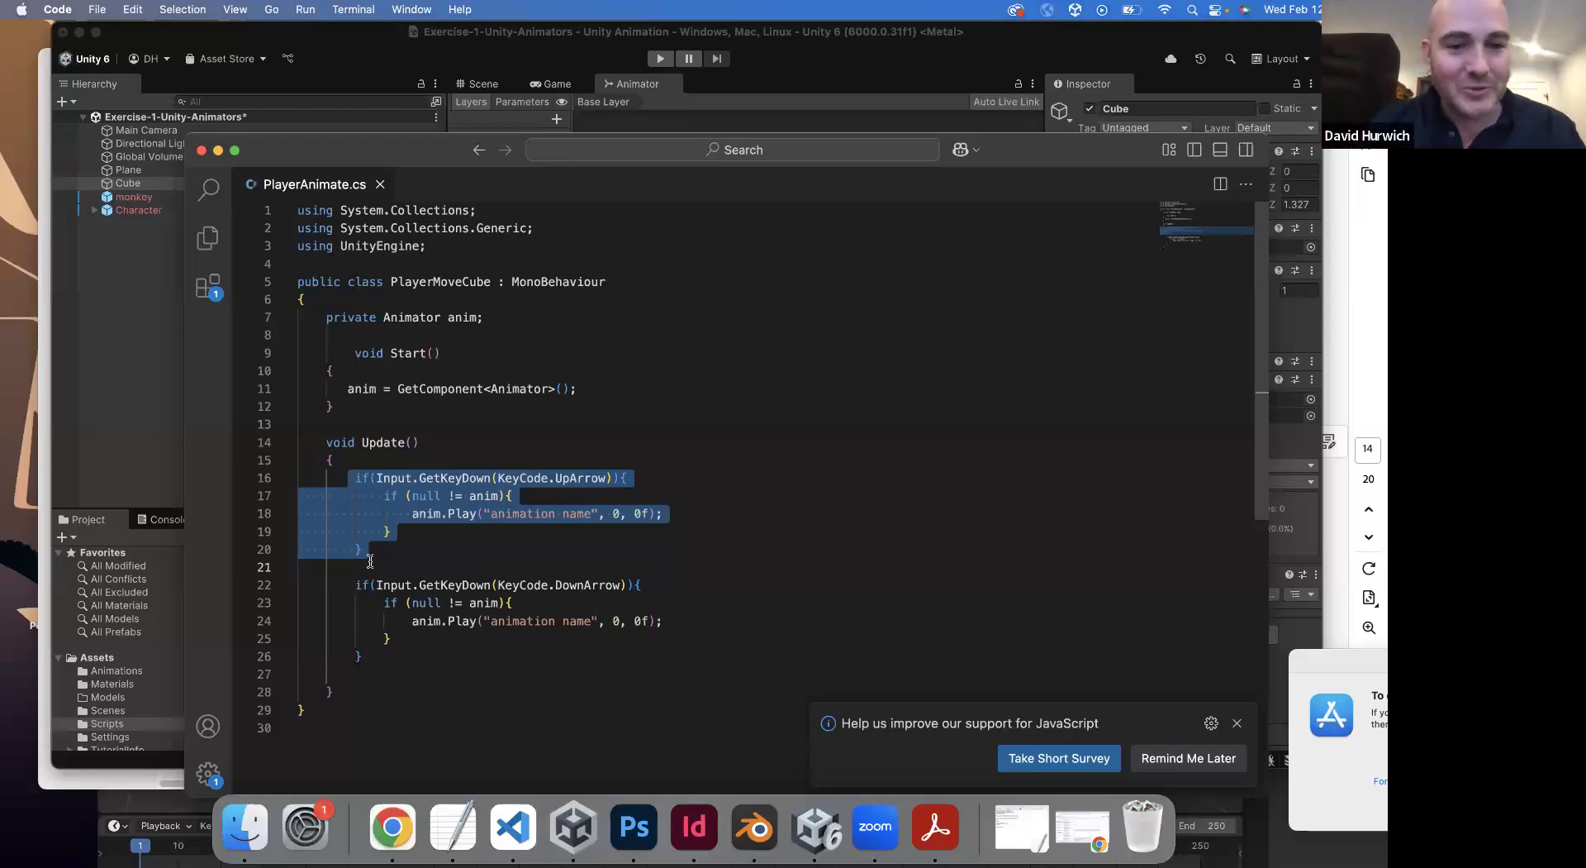
pyautogui.click(607, 478)
pyautogui.moveTo(607, 477); pyautogui.dragTo(376, 476)
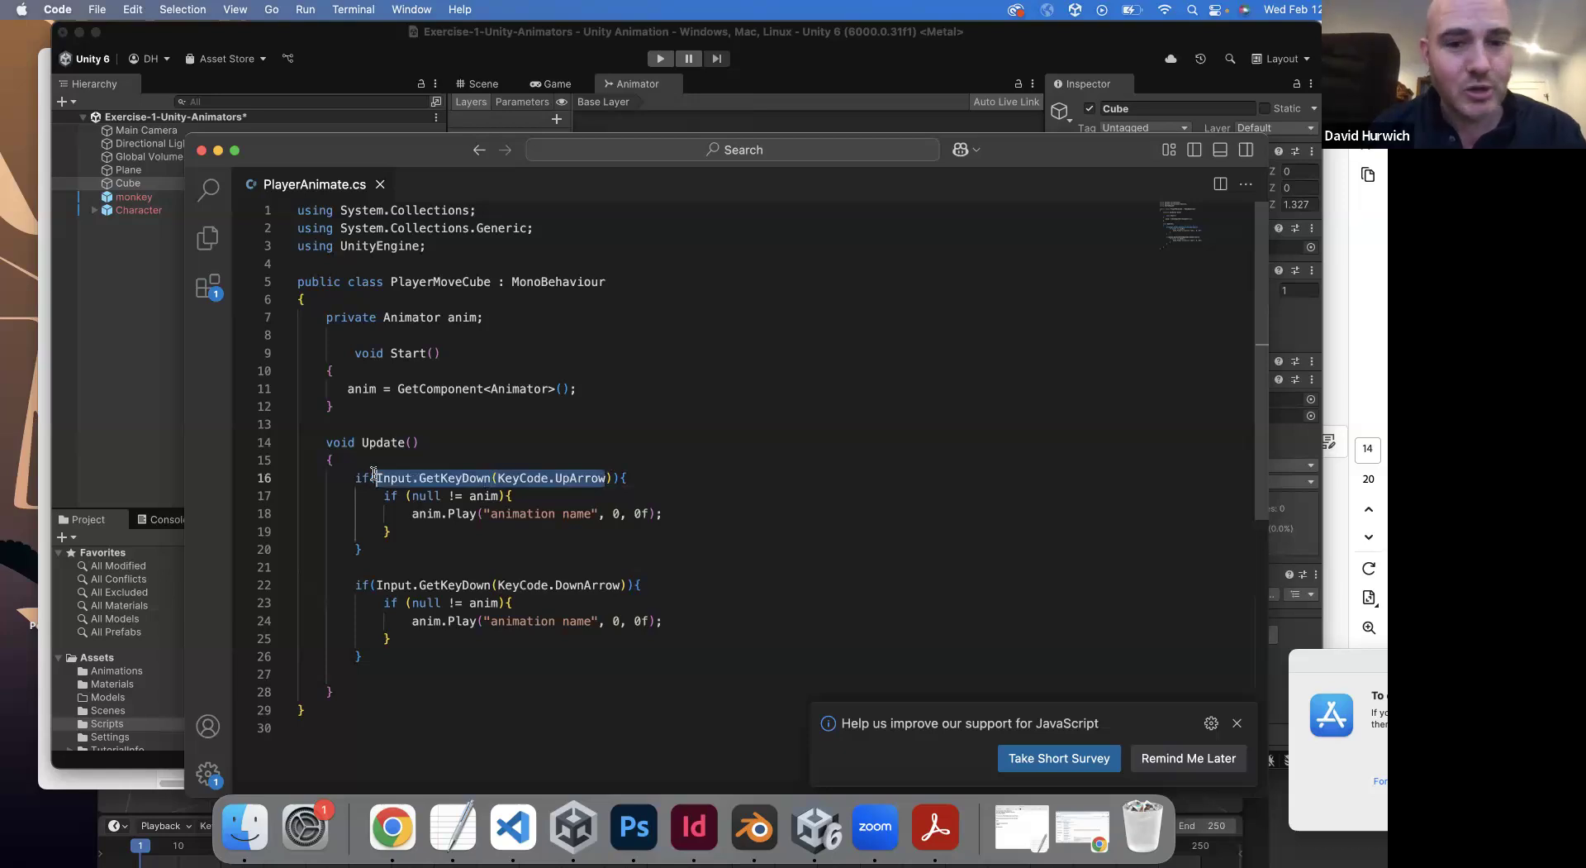
pyautogui.doubleClick(558, 477)
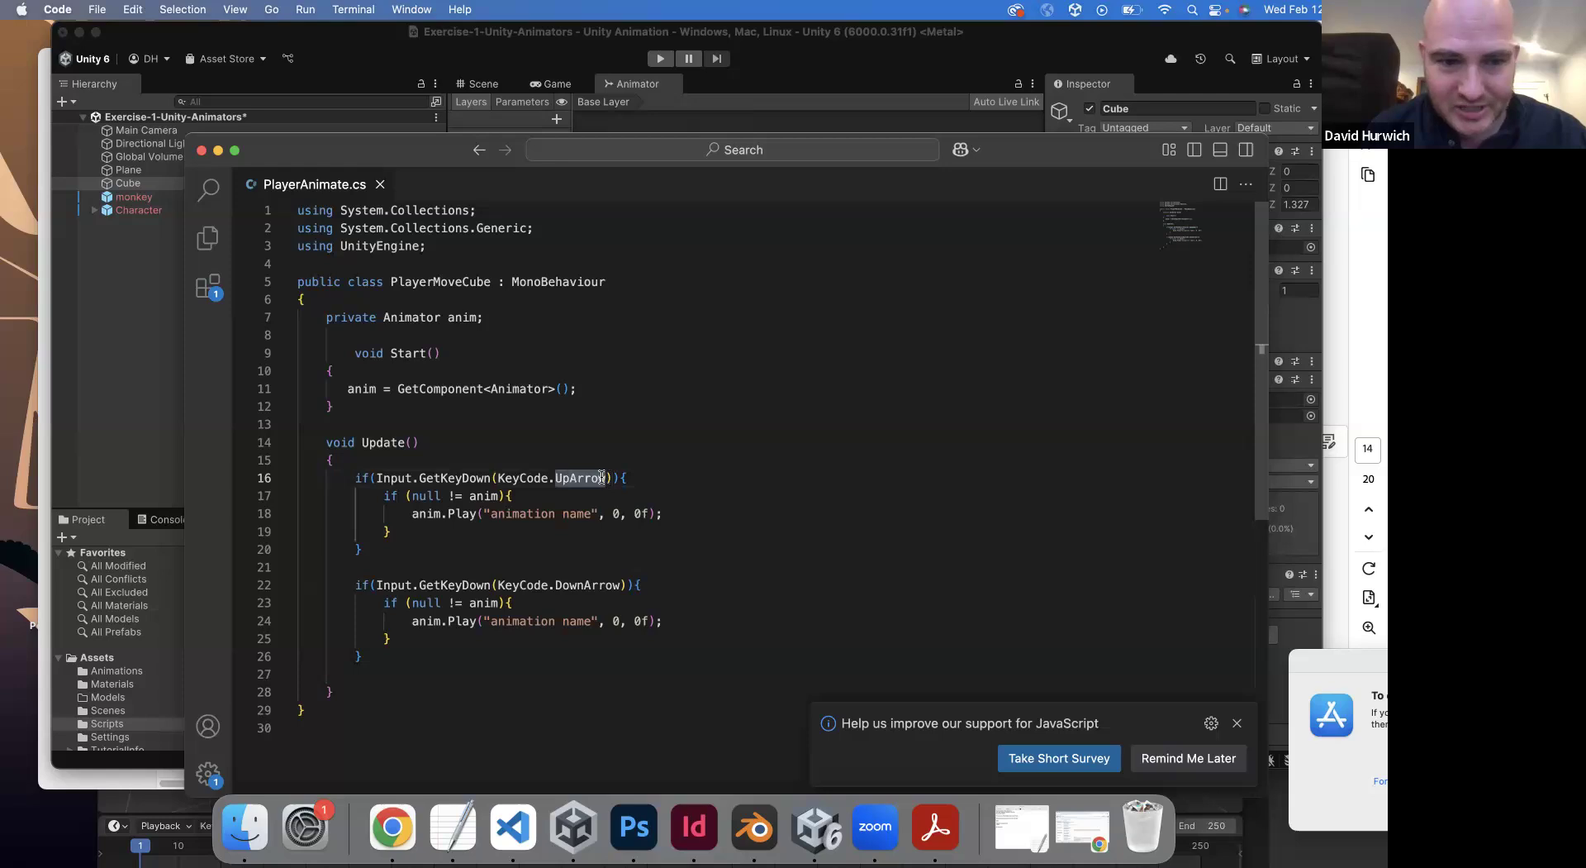
pyautogui.moveTo(383, 495); pyautogui.dragTo(501, 495)
pyautogui.click(476, 495)
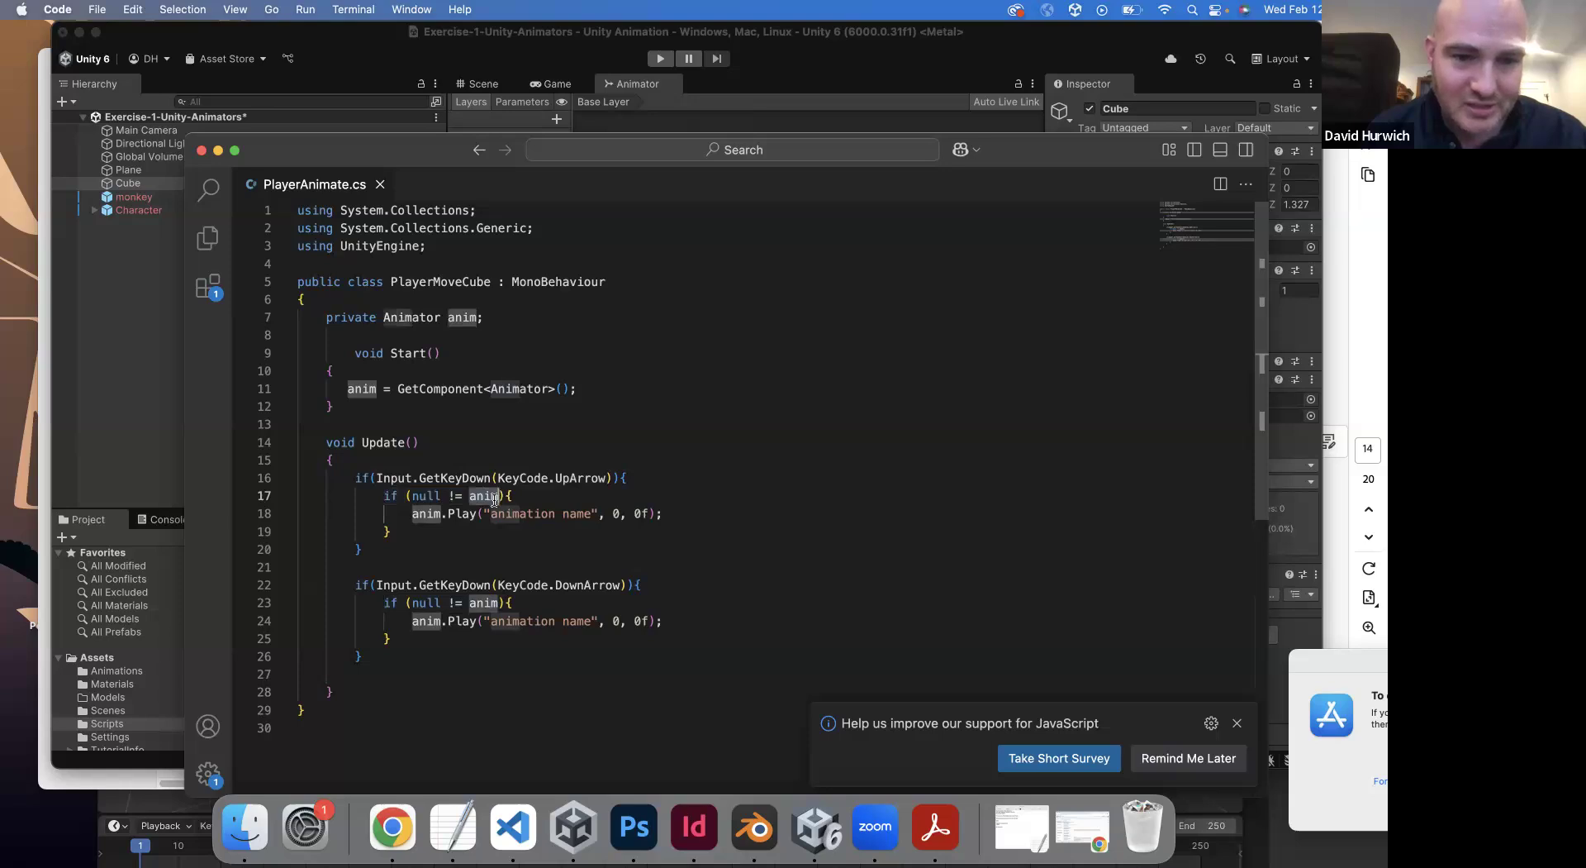
pyautogui.moveTo(508, 495); pyautogui.dragTo(704, 521)
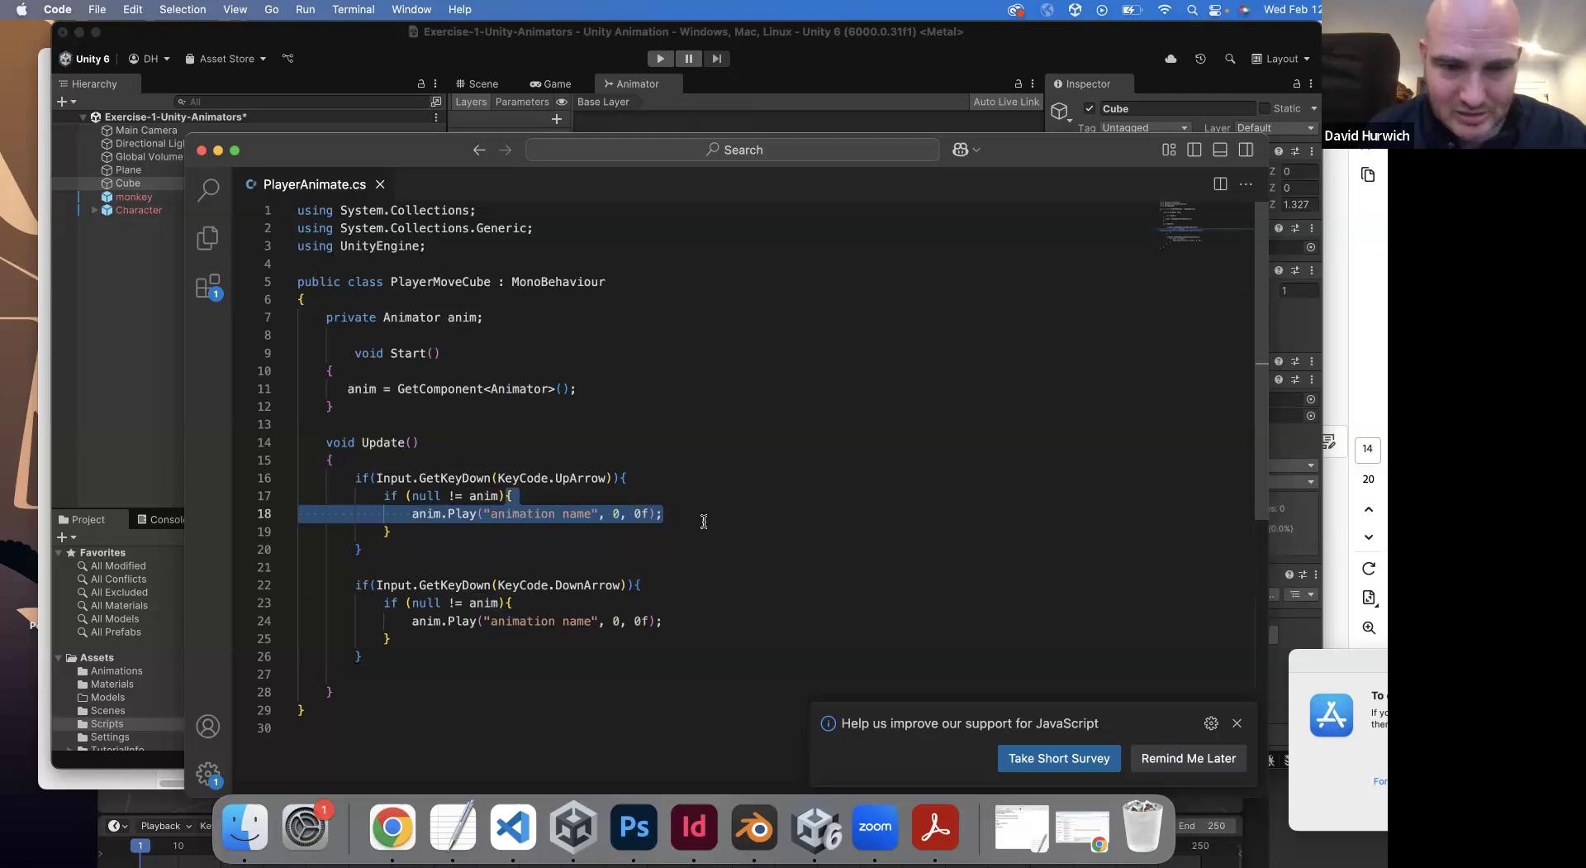
pyautogui.moveTo(696, 514); pyautogui.dragTo(417, 512)
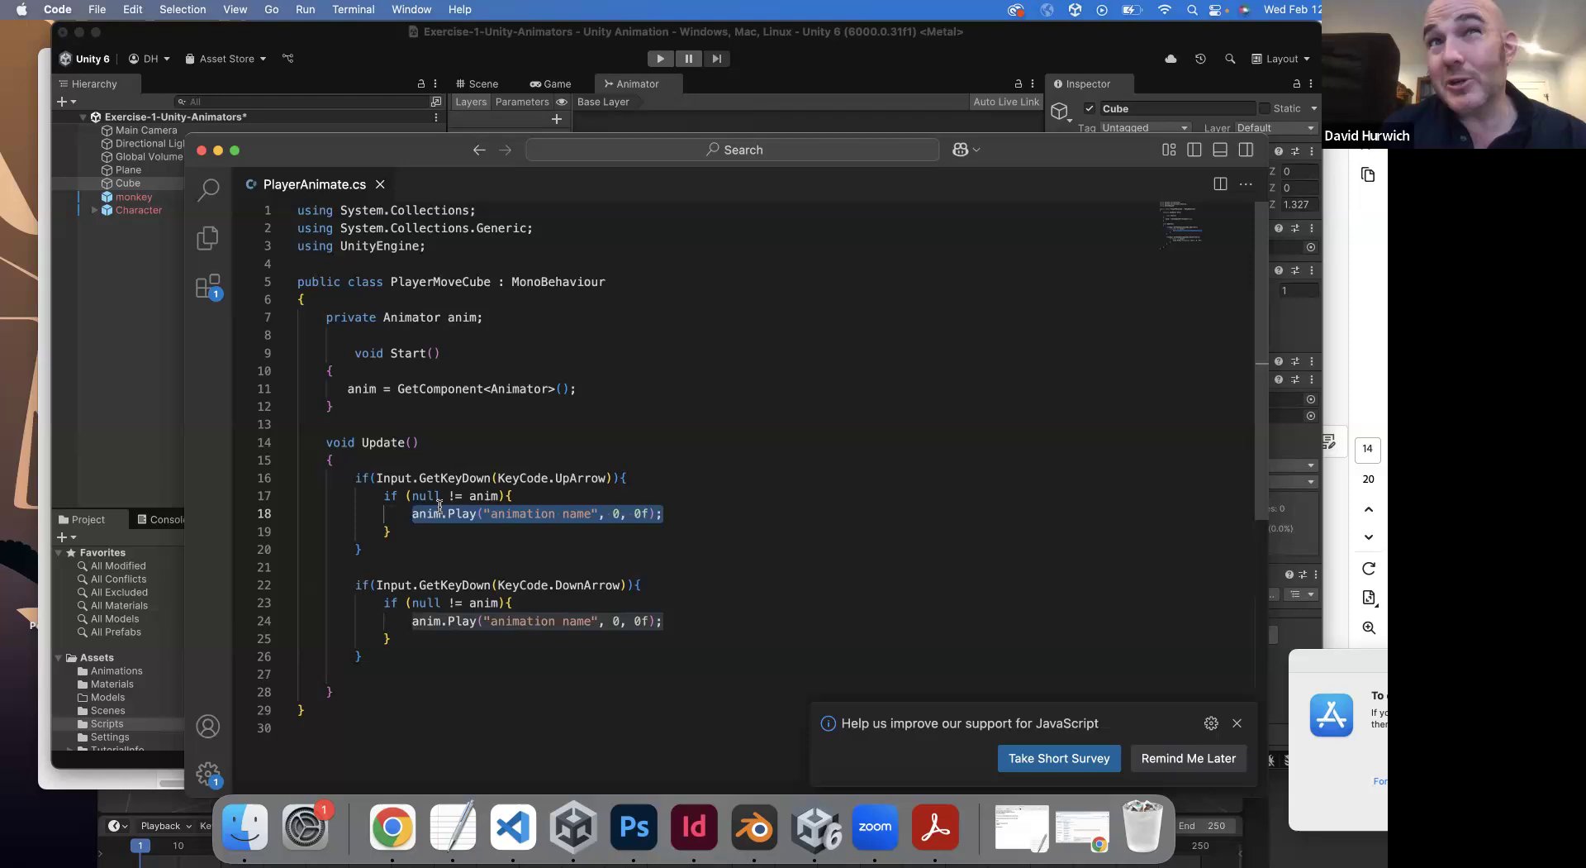
pyautogui.moveTo(581, 388); pyautogui.dragTo(362, 388)
# - Replace the placeholder animation name in the UpArrow block's anim.Play call with CubeSpin
pyautogui.moveTo(379, 149); pyautogui.dragTo(314, 158)
pyautogui.moveTo(537, 534); pyautogui.dragTo(437, 533)
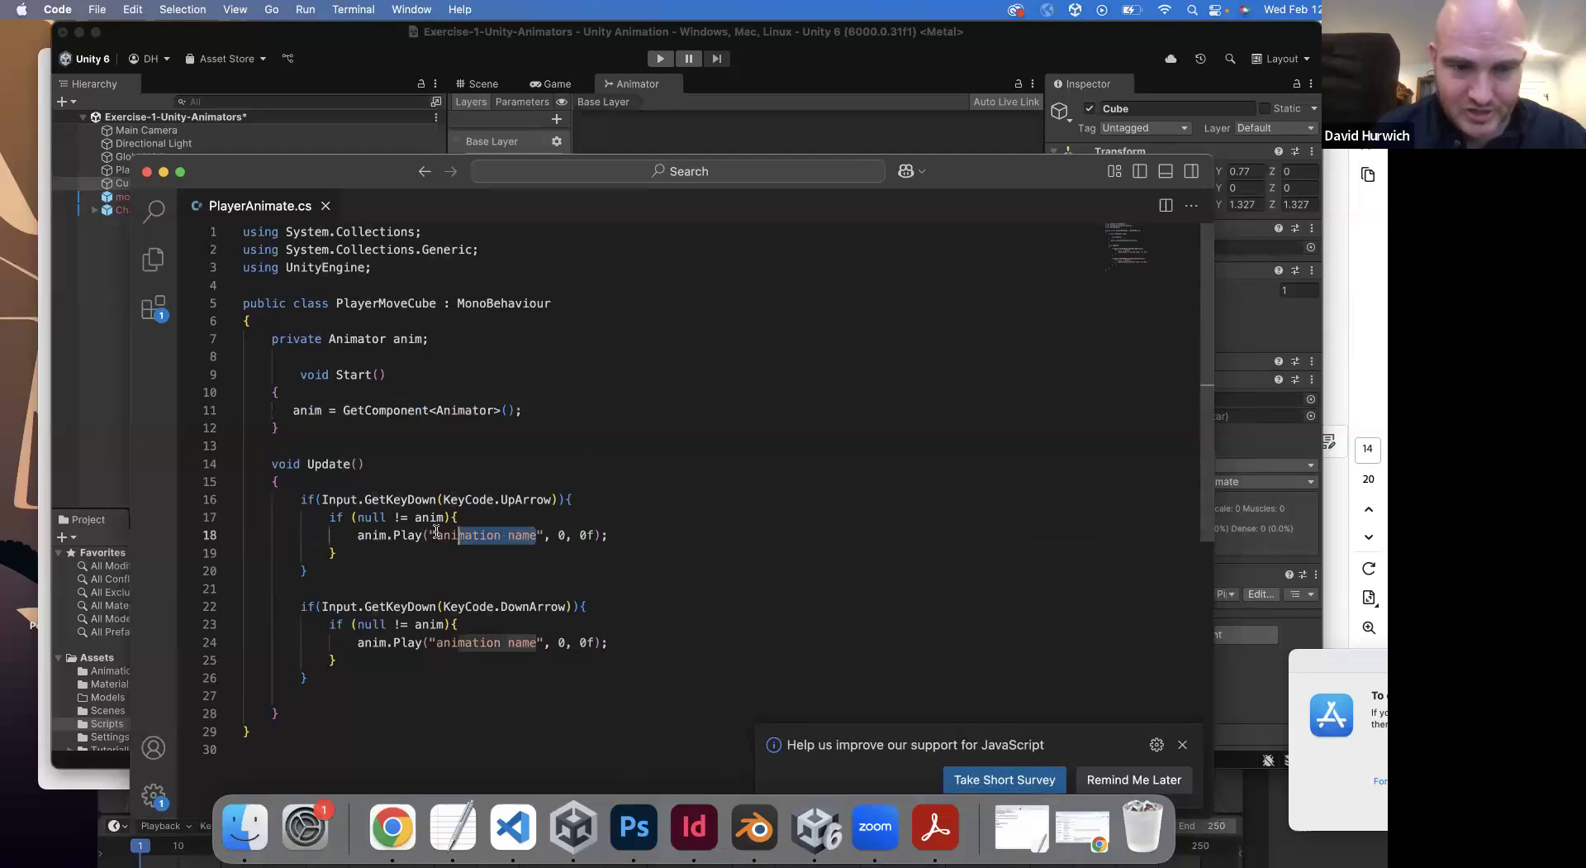
pyautogui.write('CubeSp')
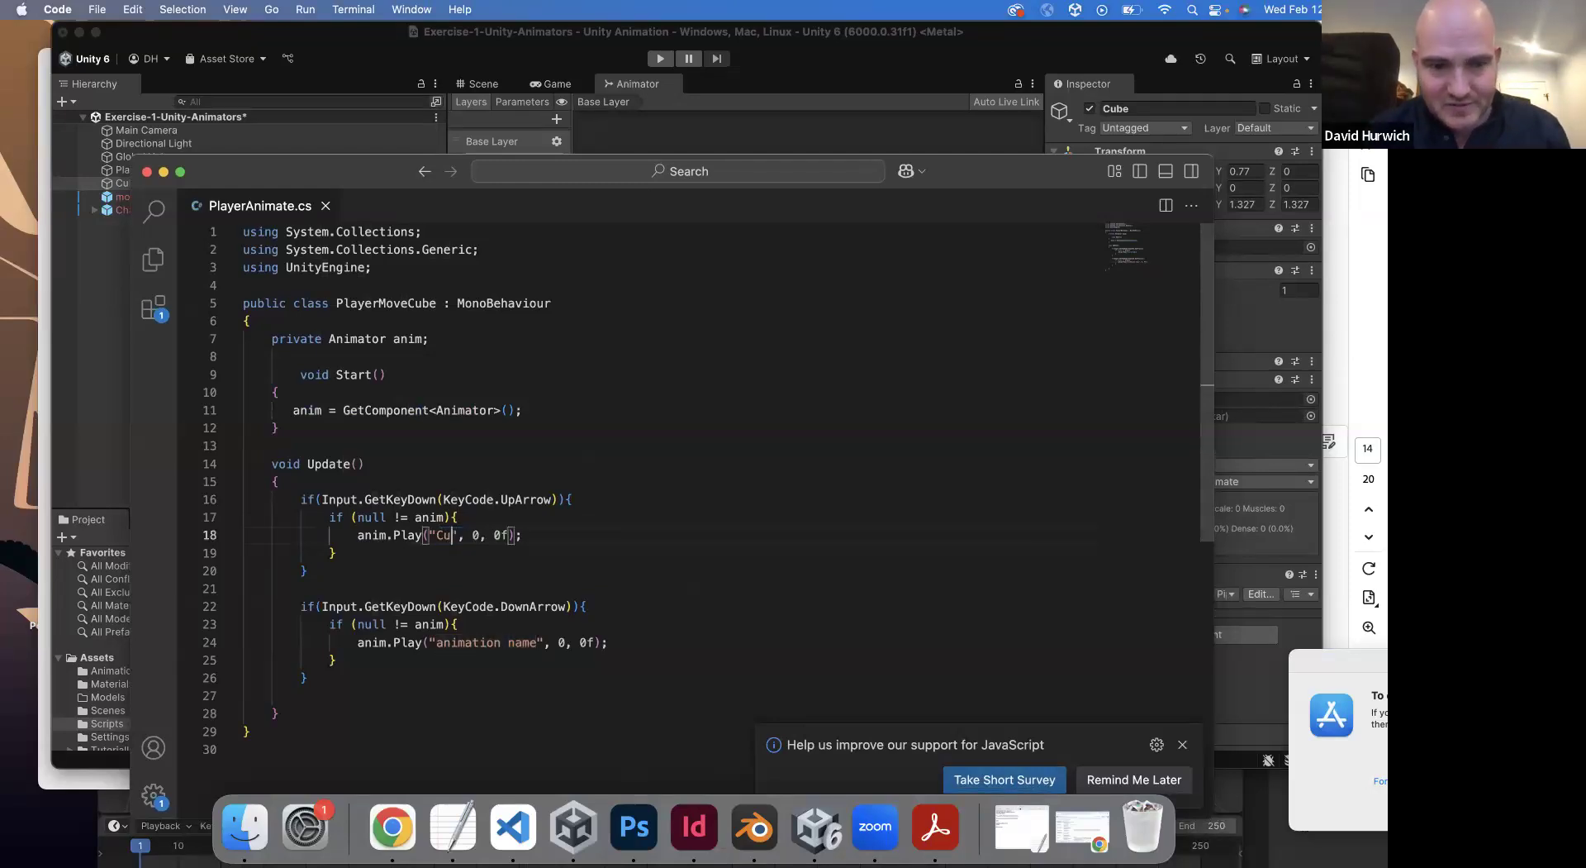
pyautogui.write('in')
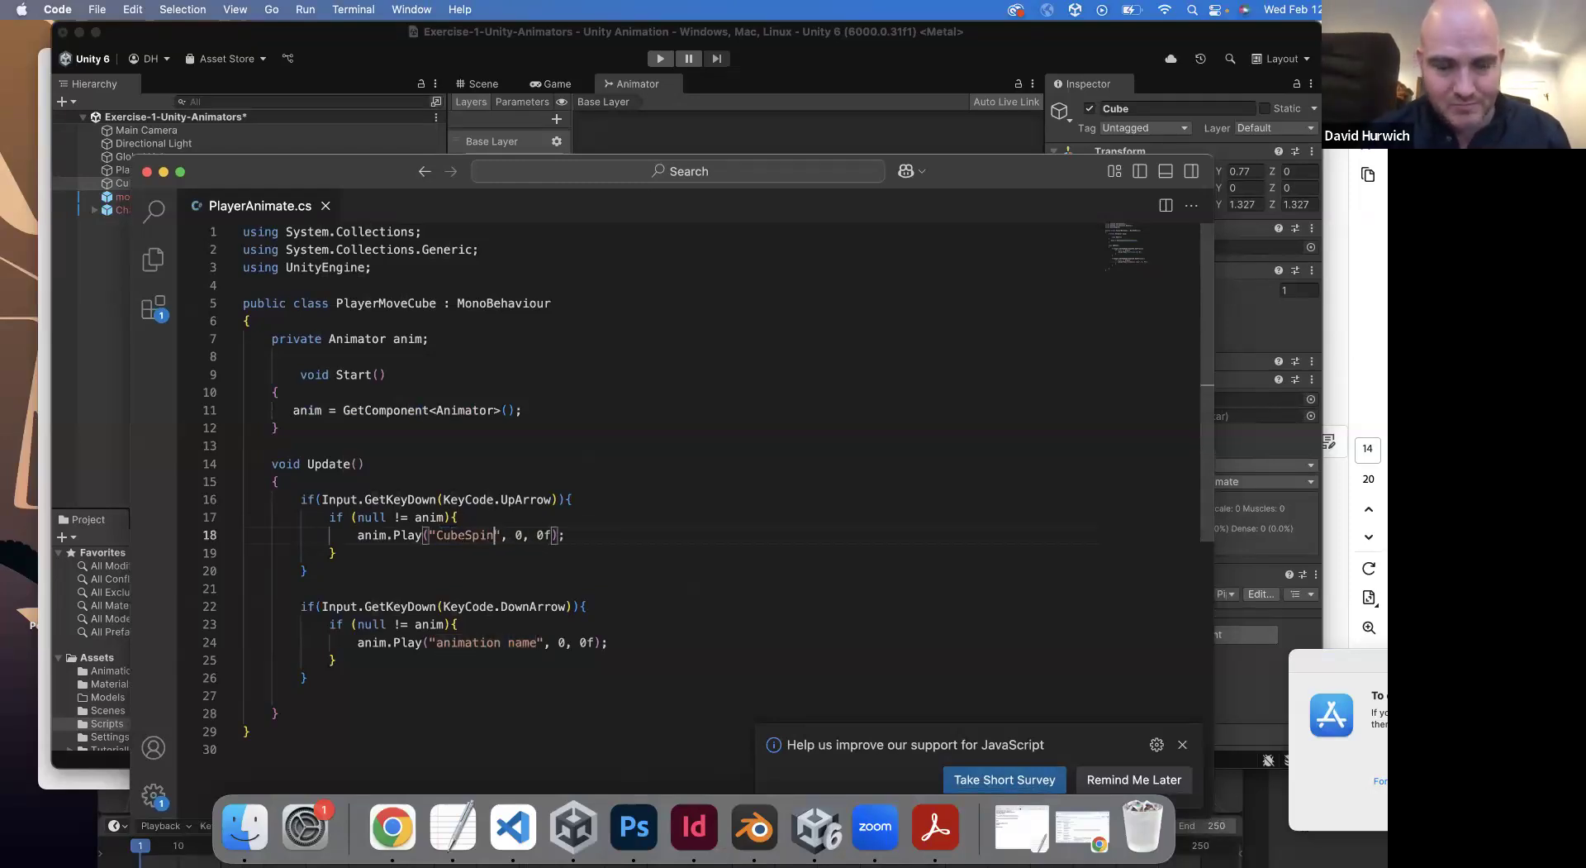
# - Switch to Chrome and look through the Properties list of Unity's KeyCode scripting reference for available key names
pyautogui.moveTo(502, 499); pyautogui.dragTo(551, 499)
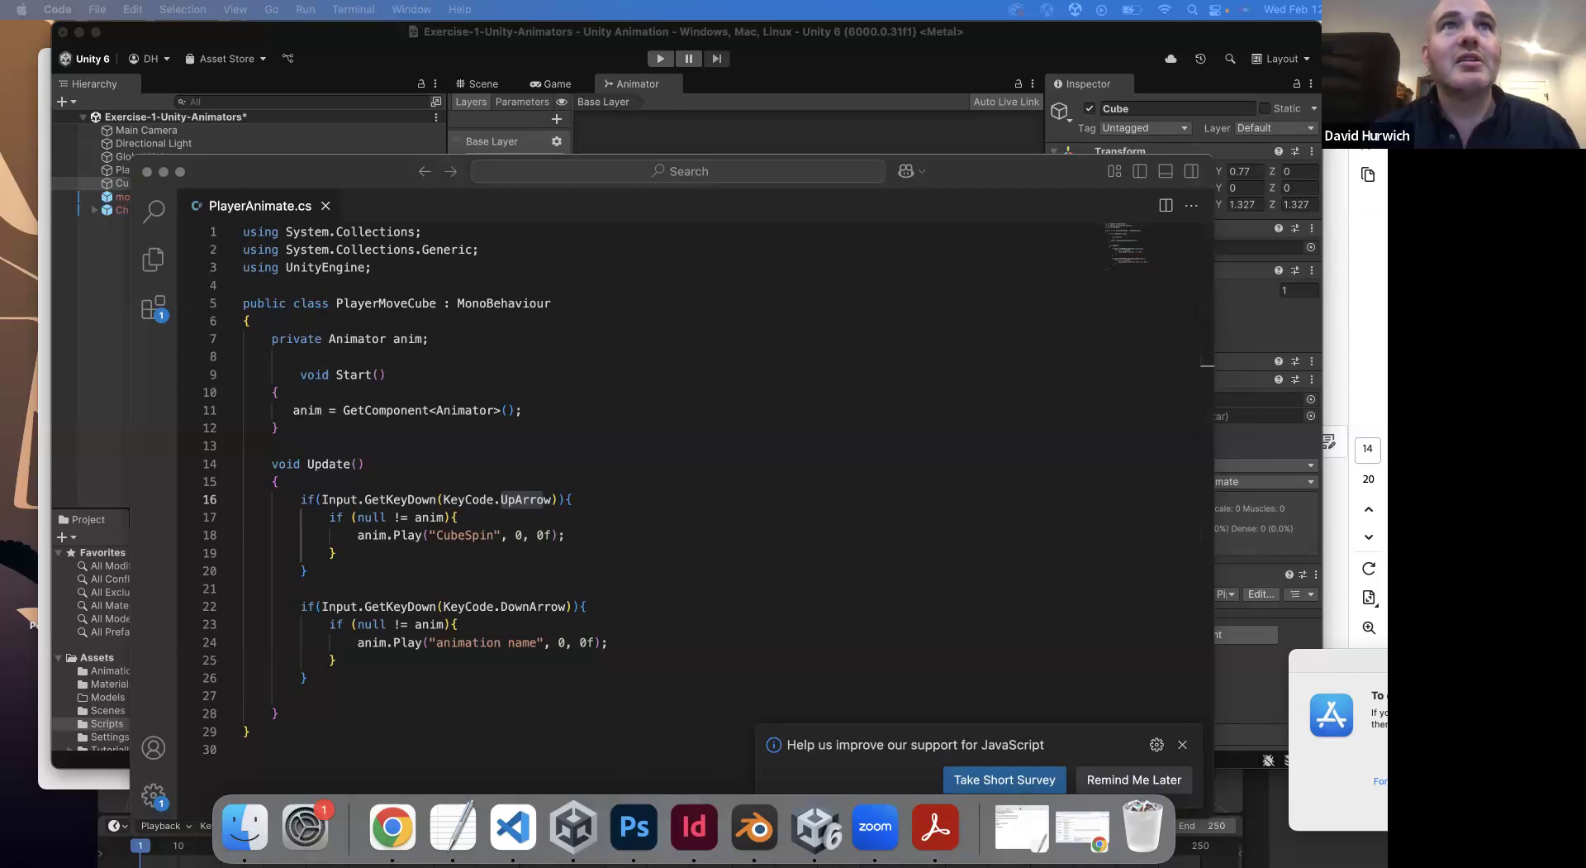
pyautogui.moveTo(577, 203); pyautogui.dragTo(468, 104)
pyautogui.scroll(10, 980, 588)
pyautogui.scroll(-6, 975, 555)
pyautogui.scroll(-5, 976, 552)
pyautogui.scroll(1, 522, 358)
pyautogui.scroll(-8, 509, 524)
pyautogui.scroll(-3, 523, 489)
pyautogui.scroll(20, 523, 489)
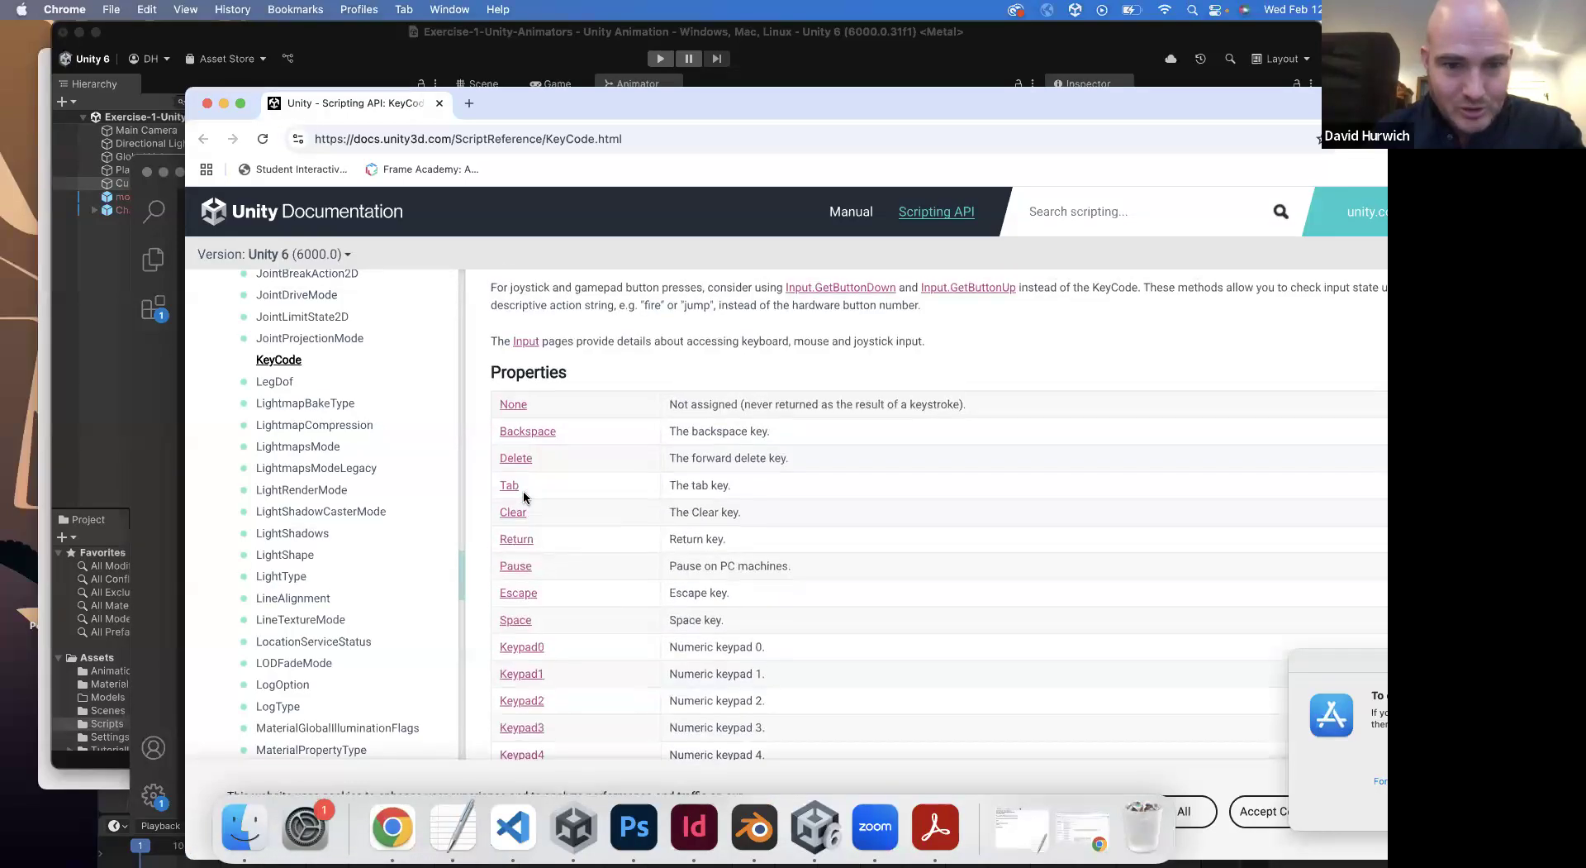
pyautogui.scroll(-20, 523, 490)
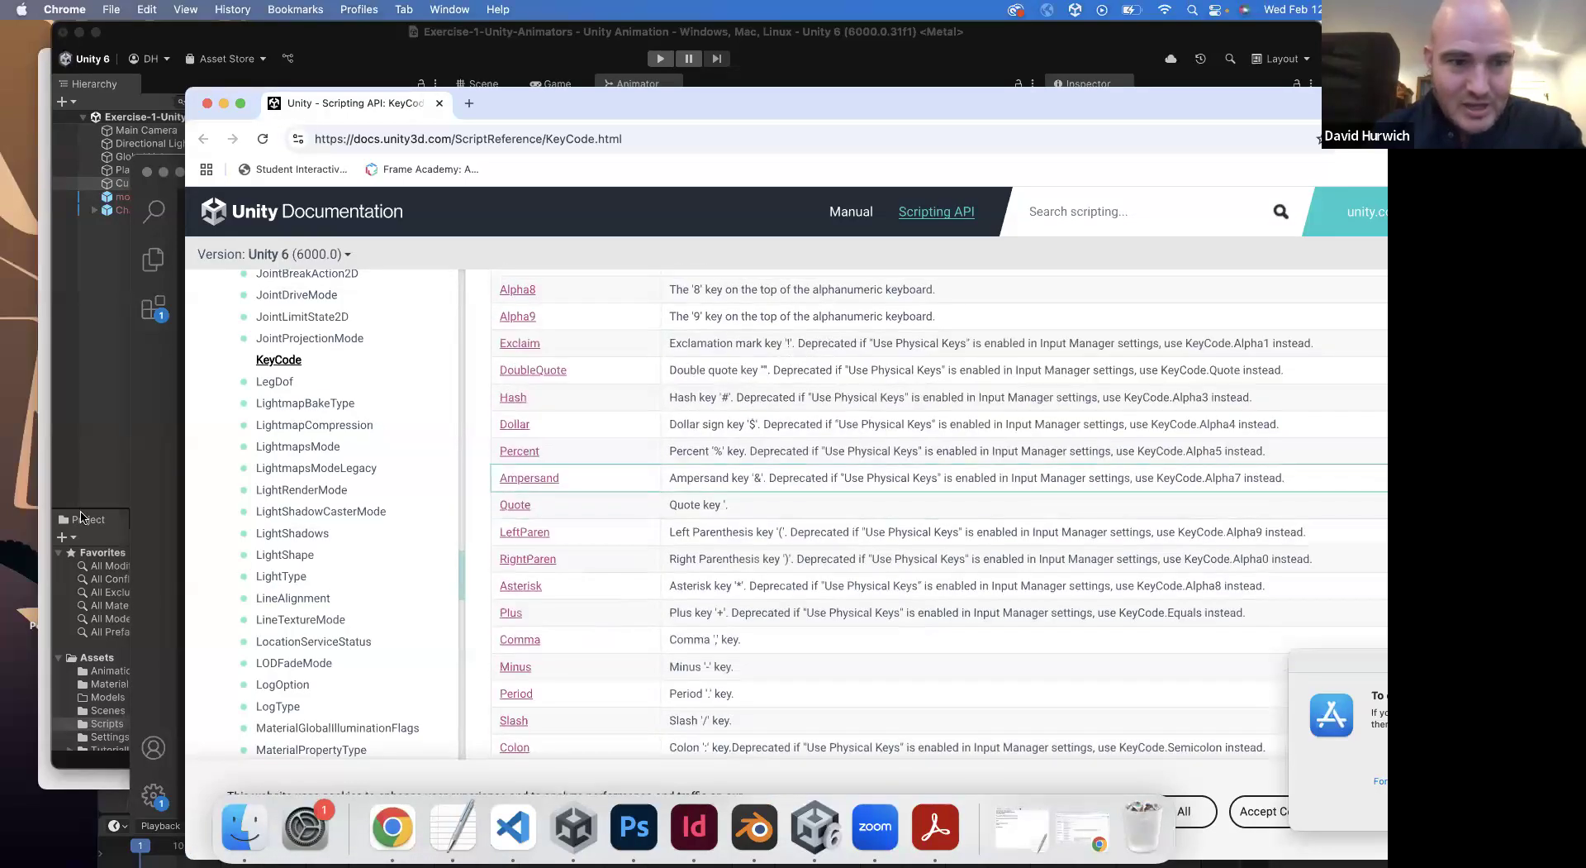
# - Return to PlayerAnimate.cs and review the Animator declaration, the GetComponent assignment and the CubeSpin play call
pyautogui.click(163, 516)
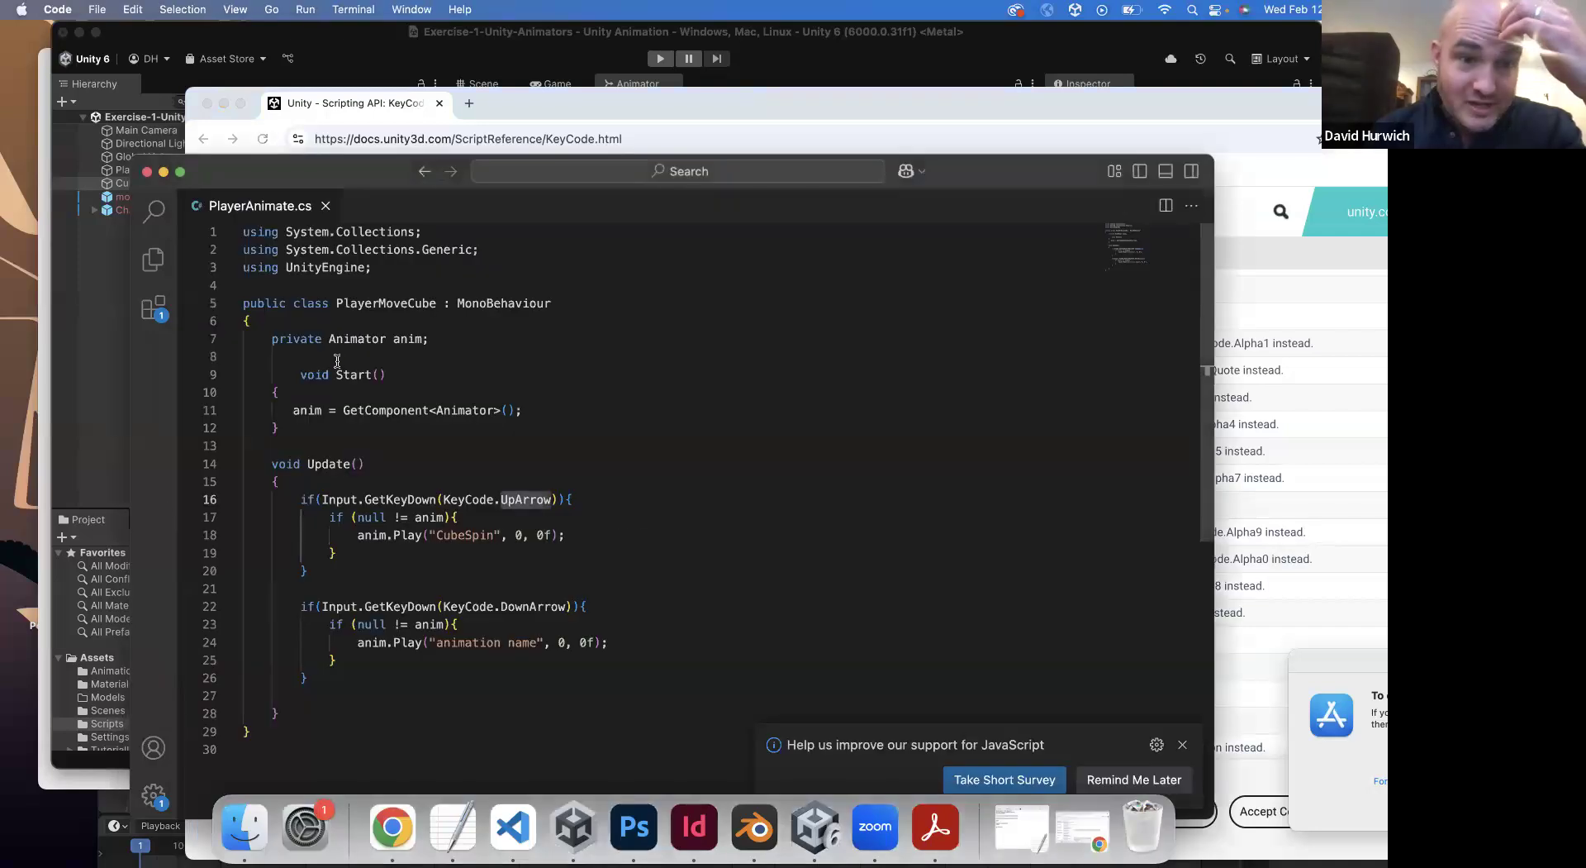
pyautogui.moveTo(272, 339); pyautogui.dragTo(443, 340)
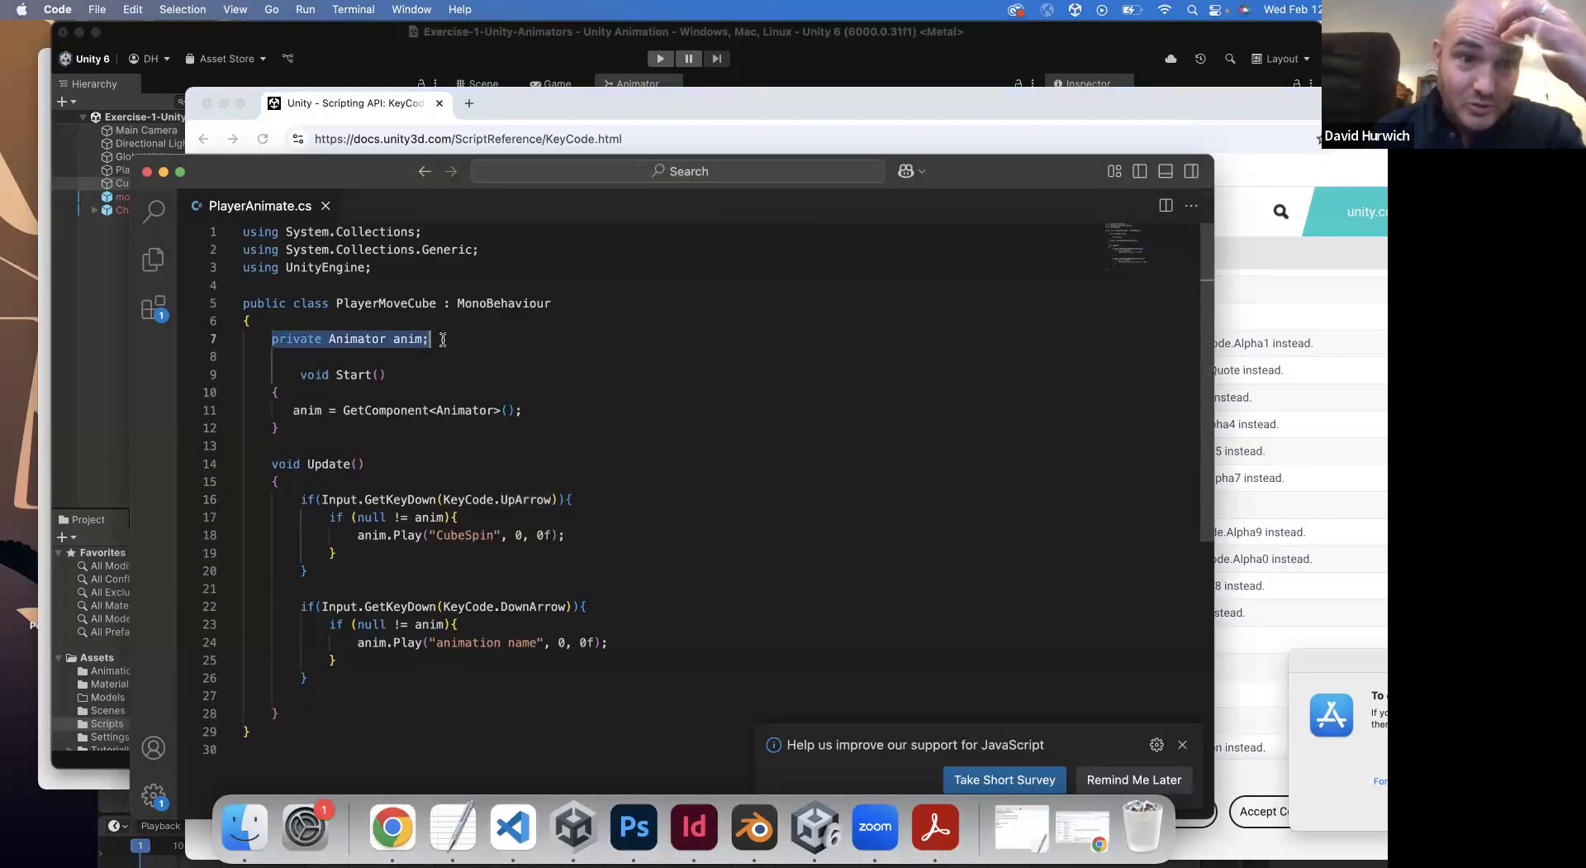
pyautogui.moveTo(529, 411); pyautogui.dragTo(234, 417)
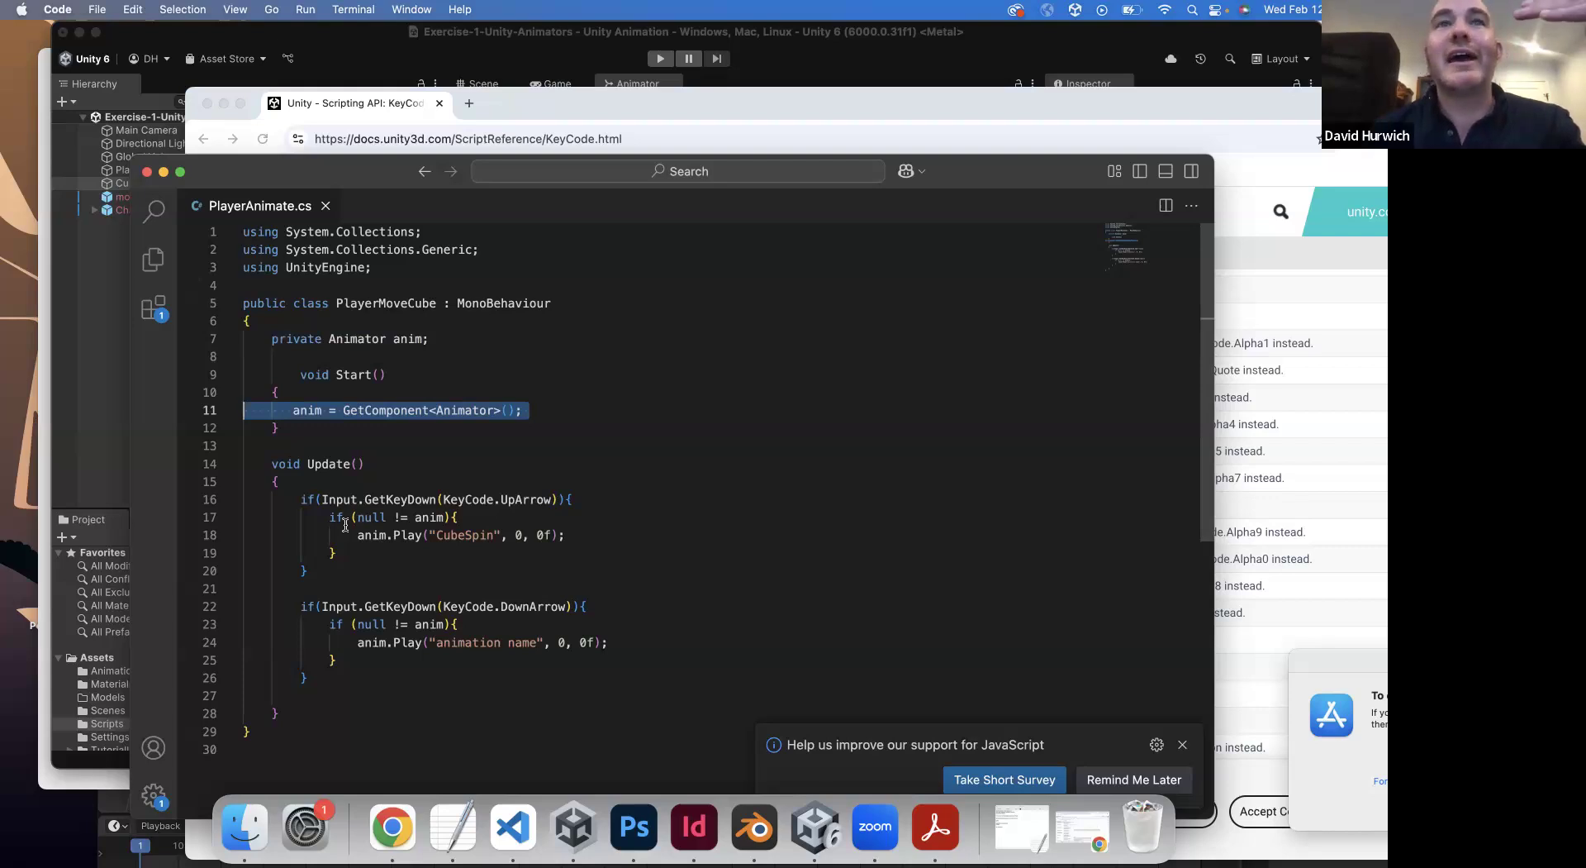
pyautogui.moveTo(351, 521); pyautogui.dragTo(593, 537)
pyautogui.click(592, 537)
pyautogui.keyDown('shift'); pyautogui.click(488, 548); pyautogui.keyUp('shift')
pyautogui.keyDown('shift'); pyautogui.click(357, 534); pyautogui.keyUp('shift')
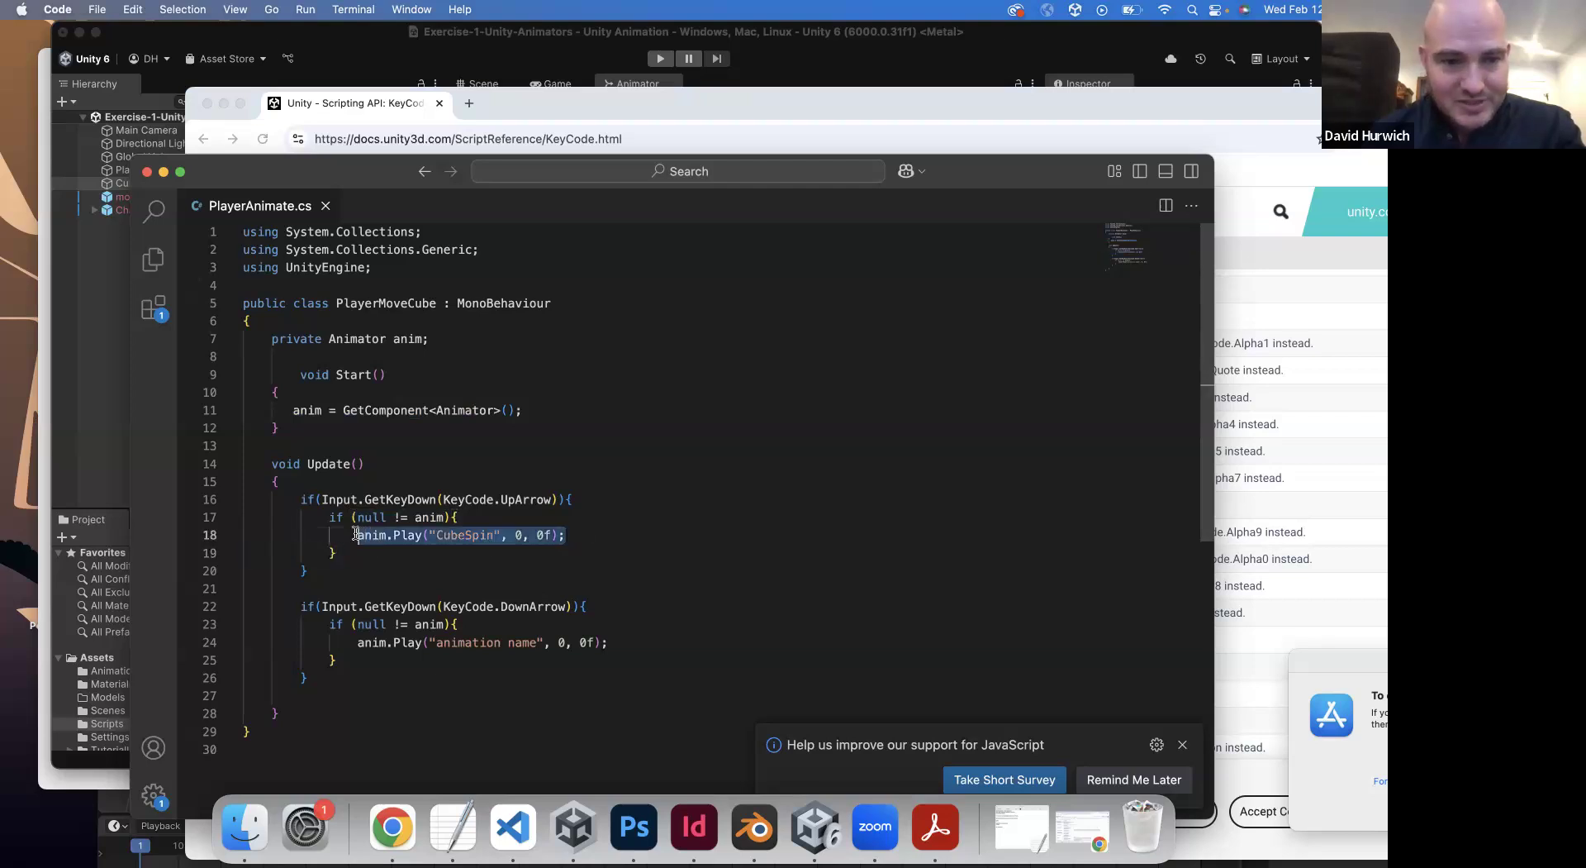
# - Review the CubeSpin play call, switch to Unity and play-test the scene in the Game view, stopping it when done
pyautogui.click(355, 534)
pyautogui.moveTo(436, 536); pyautogui.dragTo(492, 539)
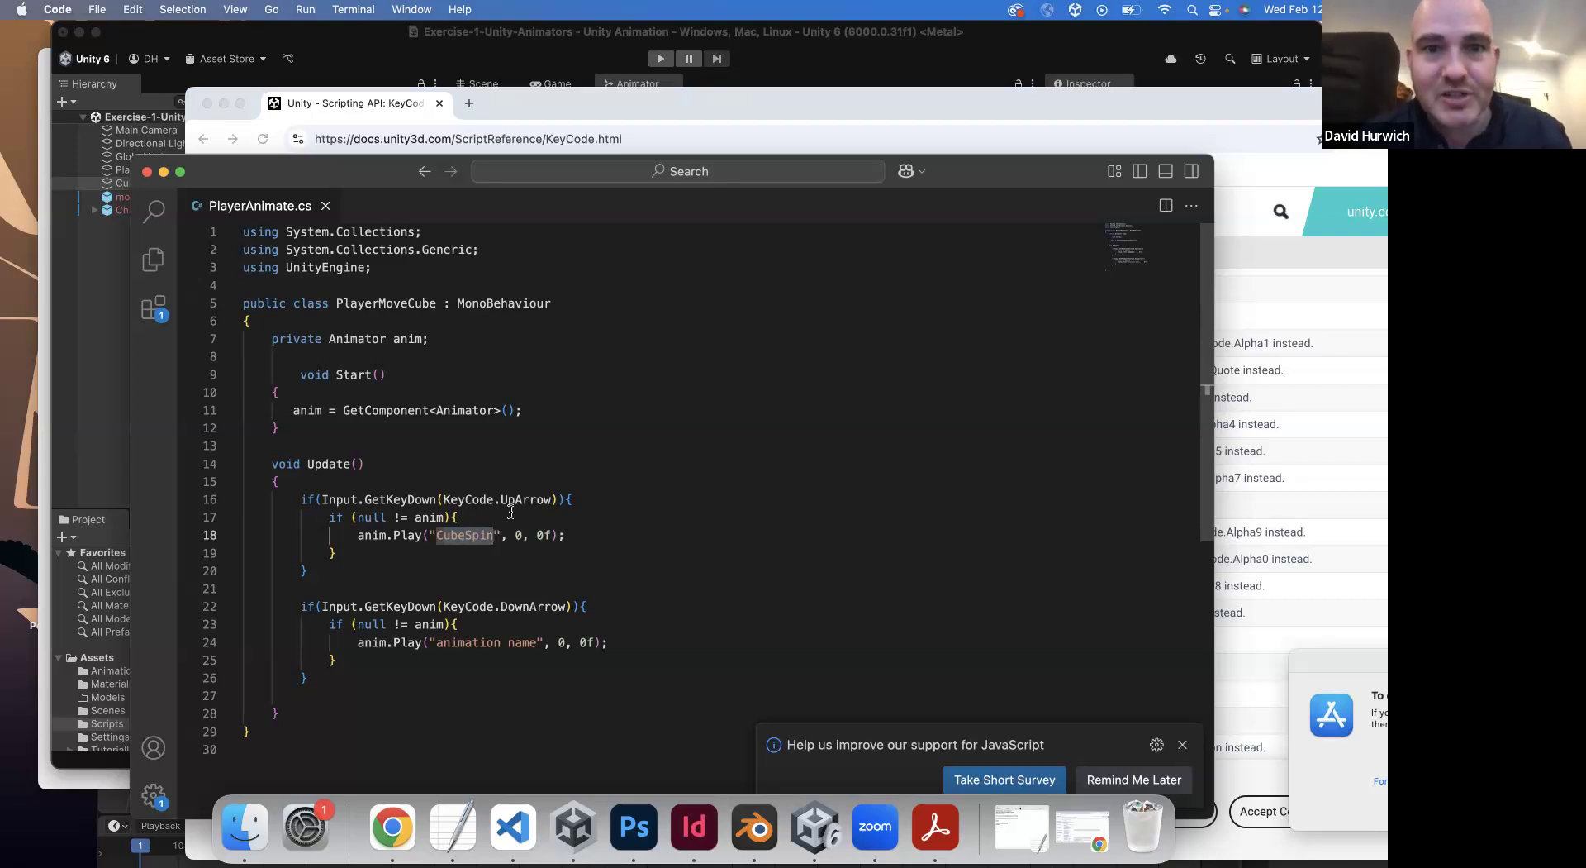
pyautogui.click(835, 49)
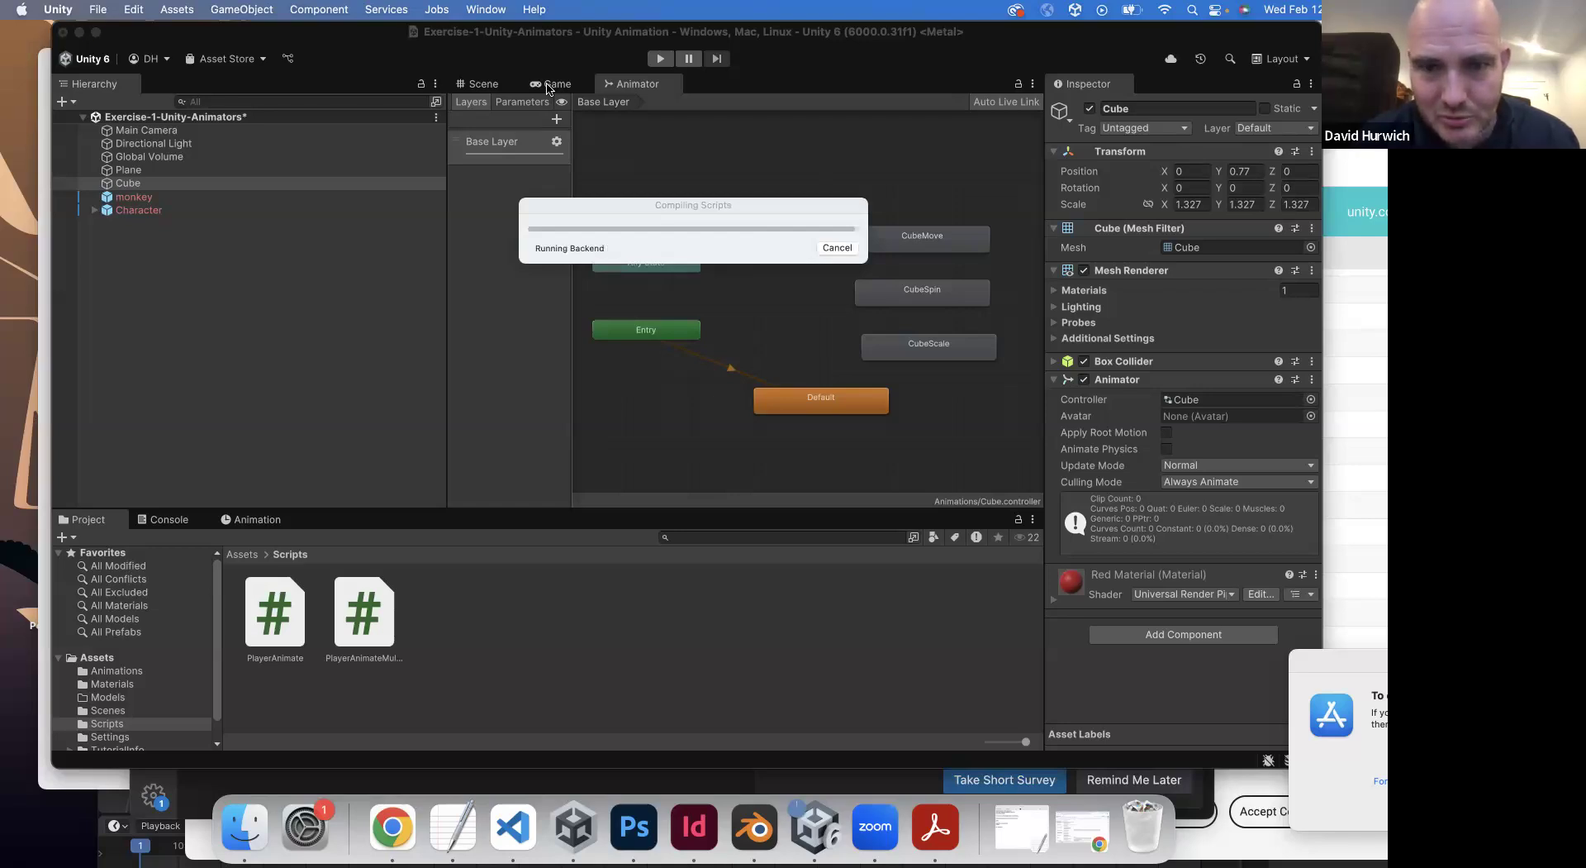
pyautogui.click(551, 85)
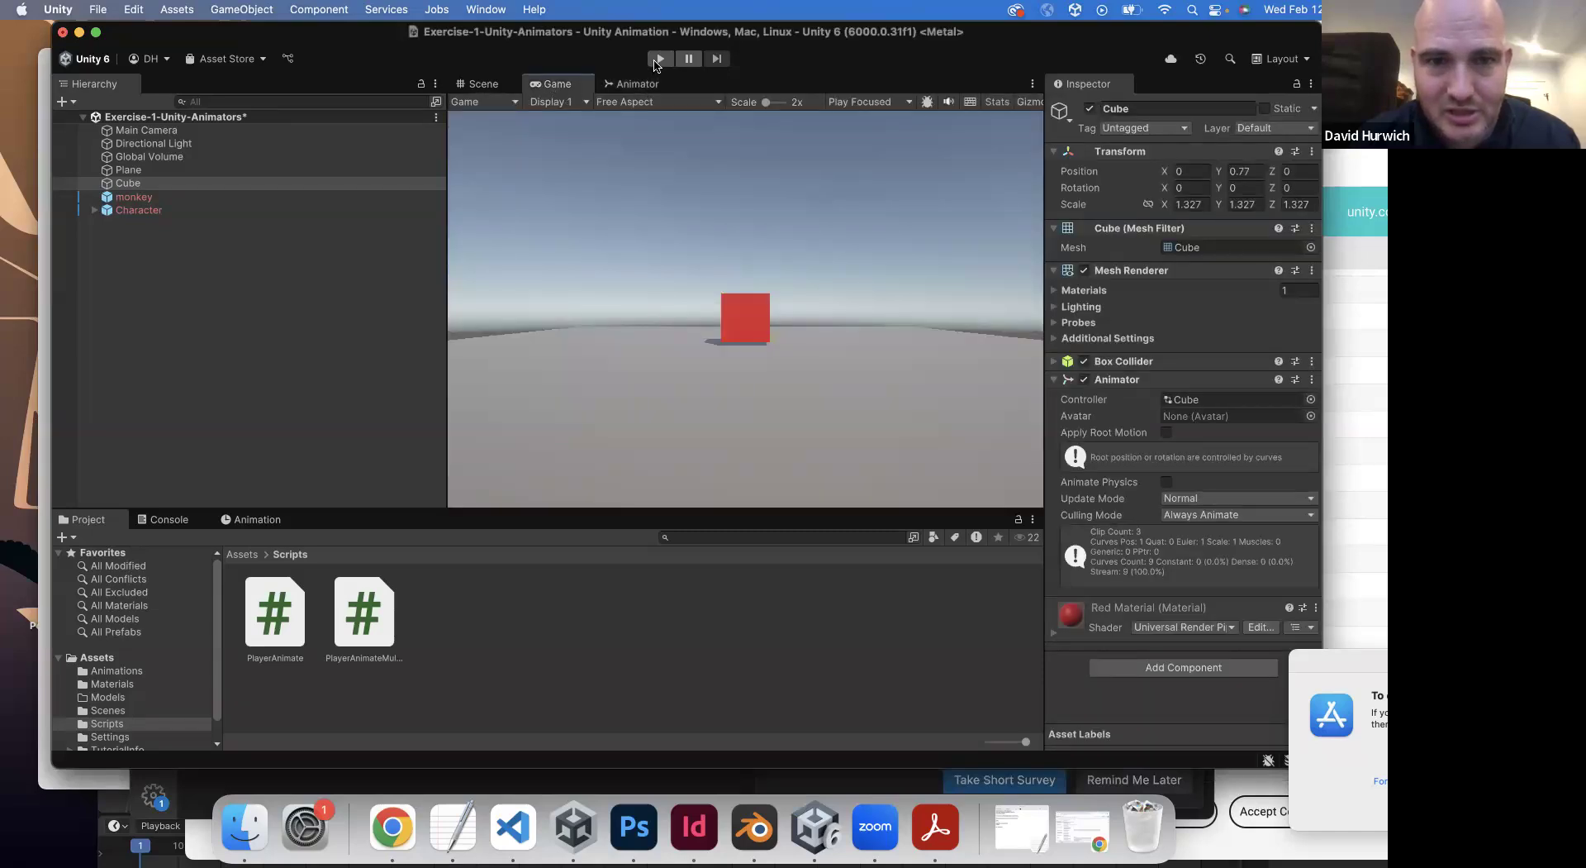
pyautogui.click(659, 60)
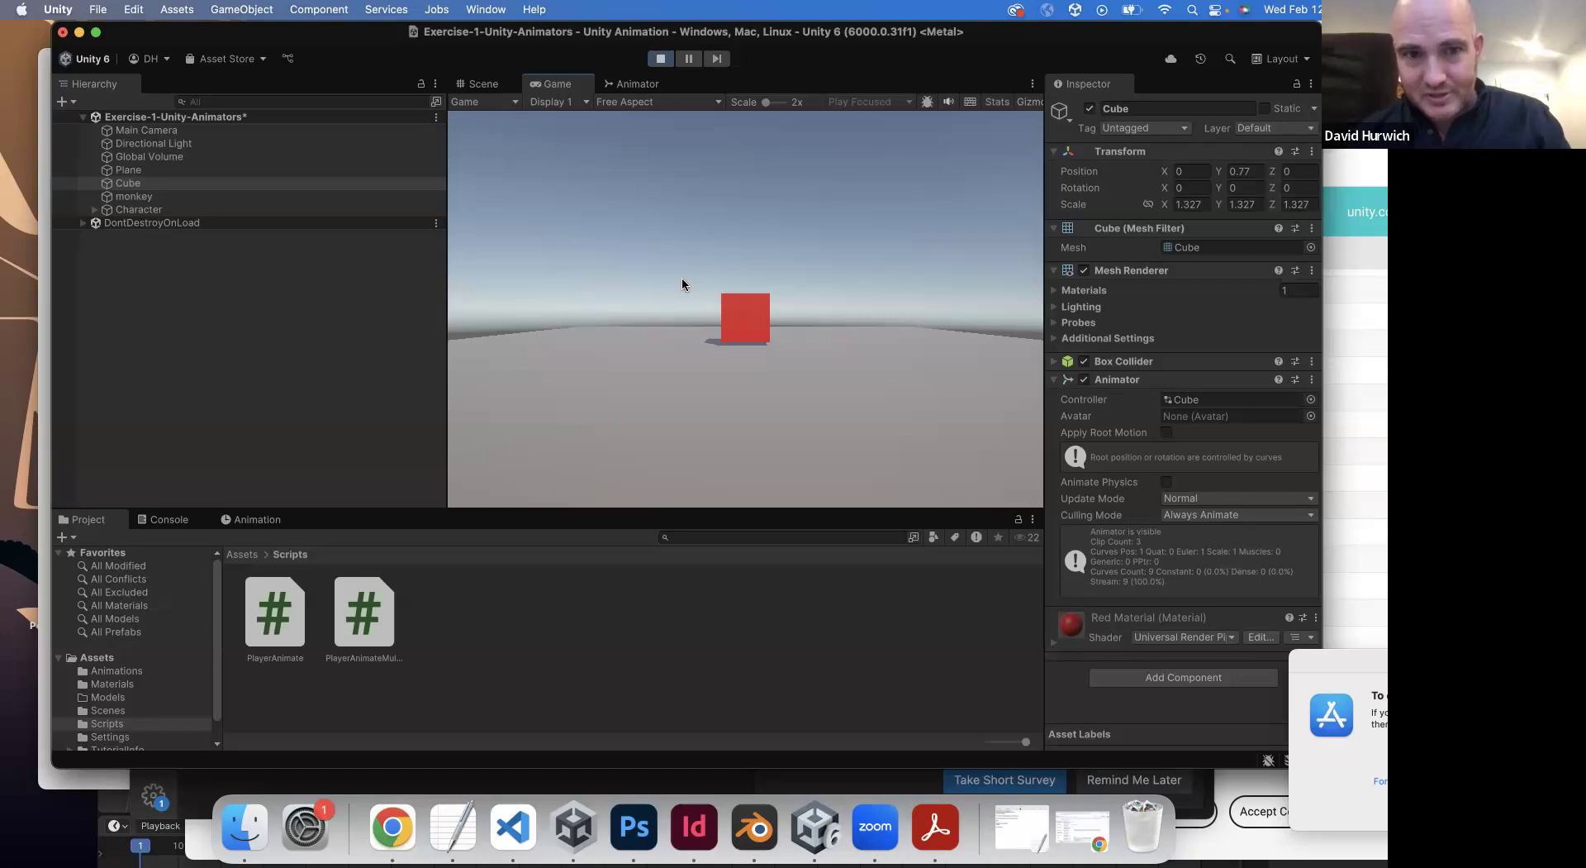
pyautogui.click(661, 58)
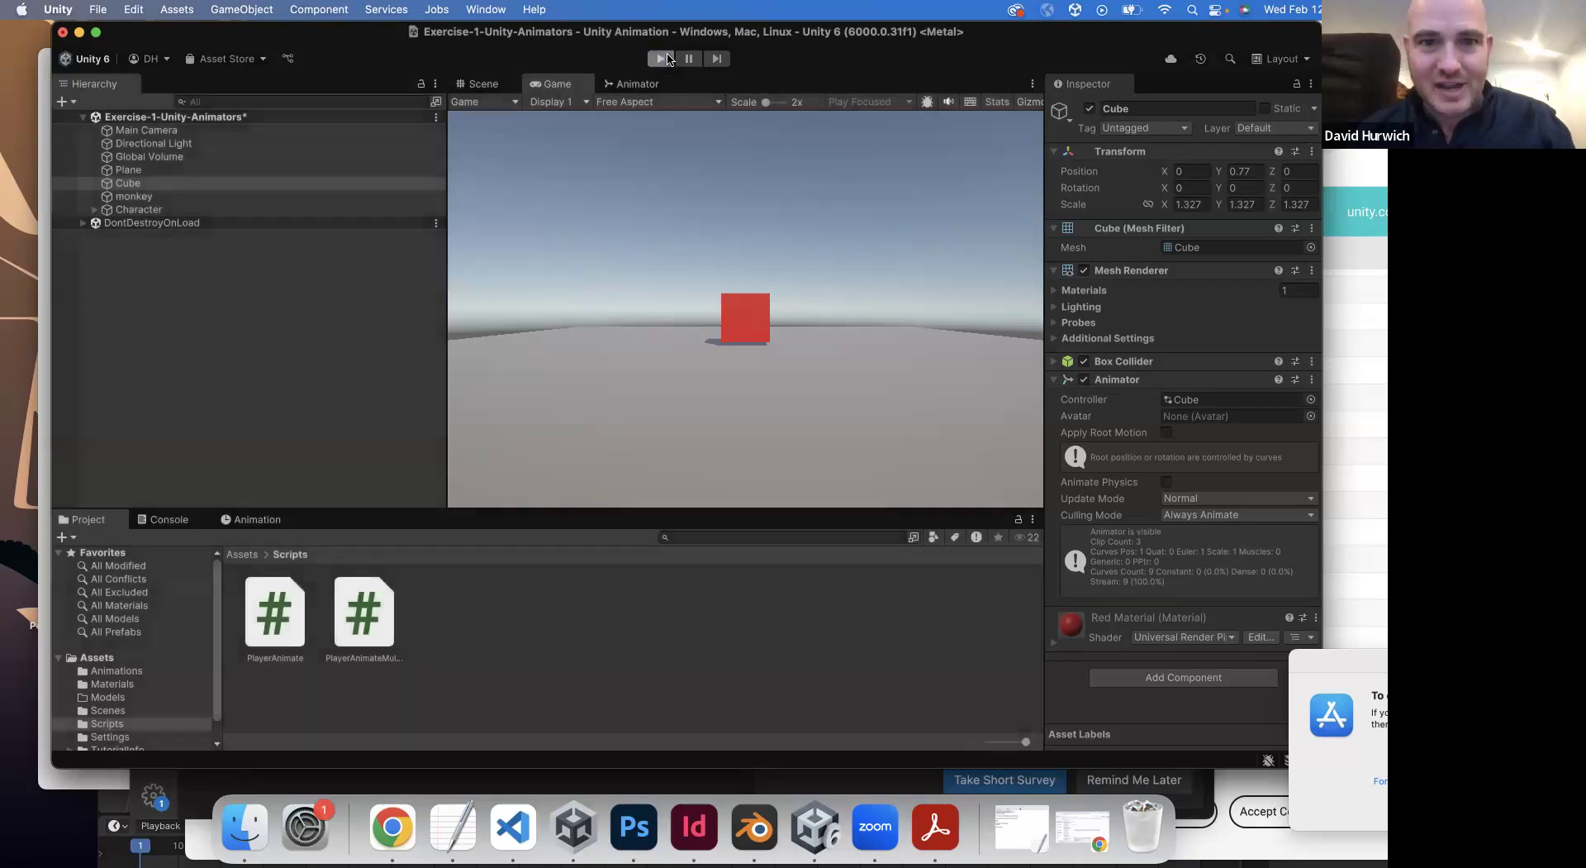
# - Attach the PlayerAnimate script to the Cube and play-test its key-triggered CubeSpin animation
pyautogui.click(1061, 379)
pyautogui.moveTo(274, 616); pyautogui.dragTo(1091, 549)
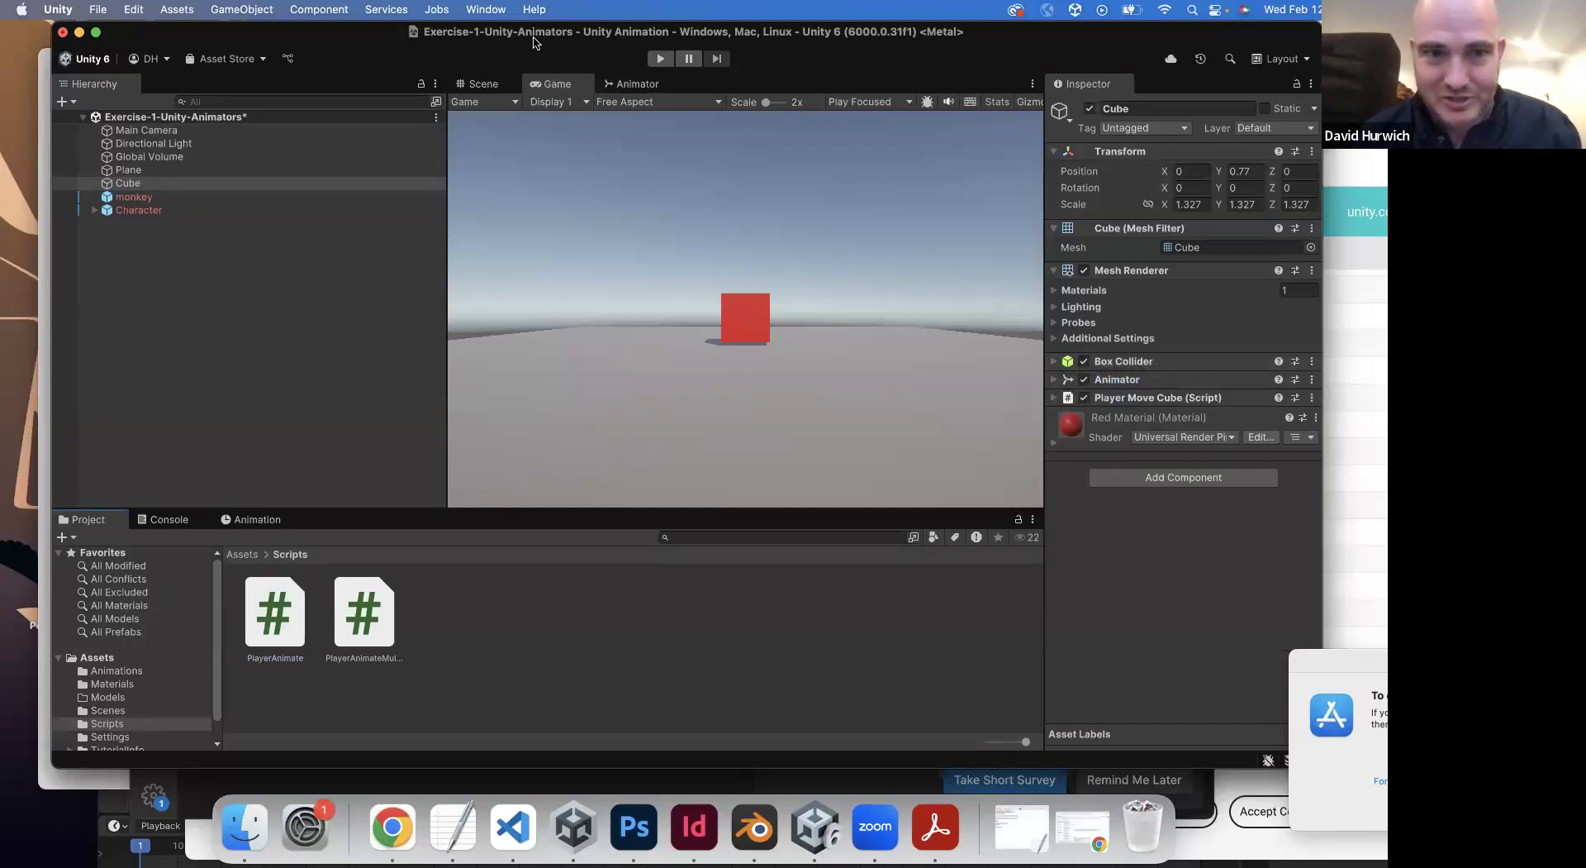
pyautogui.click(663, 59)
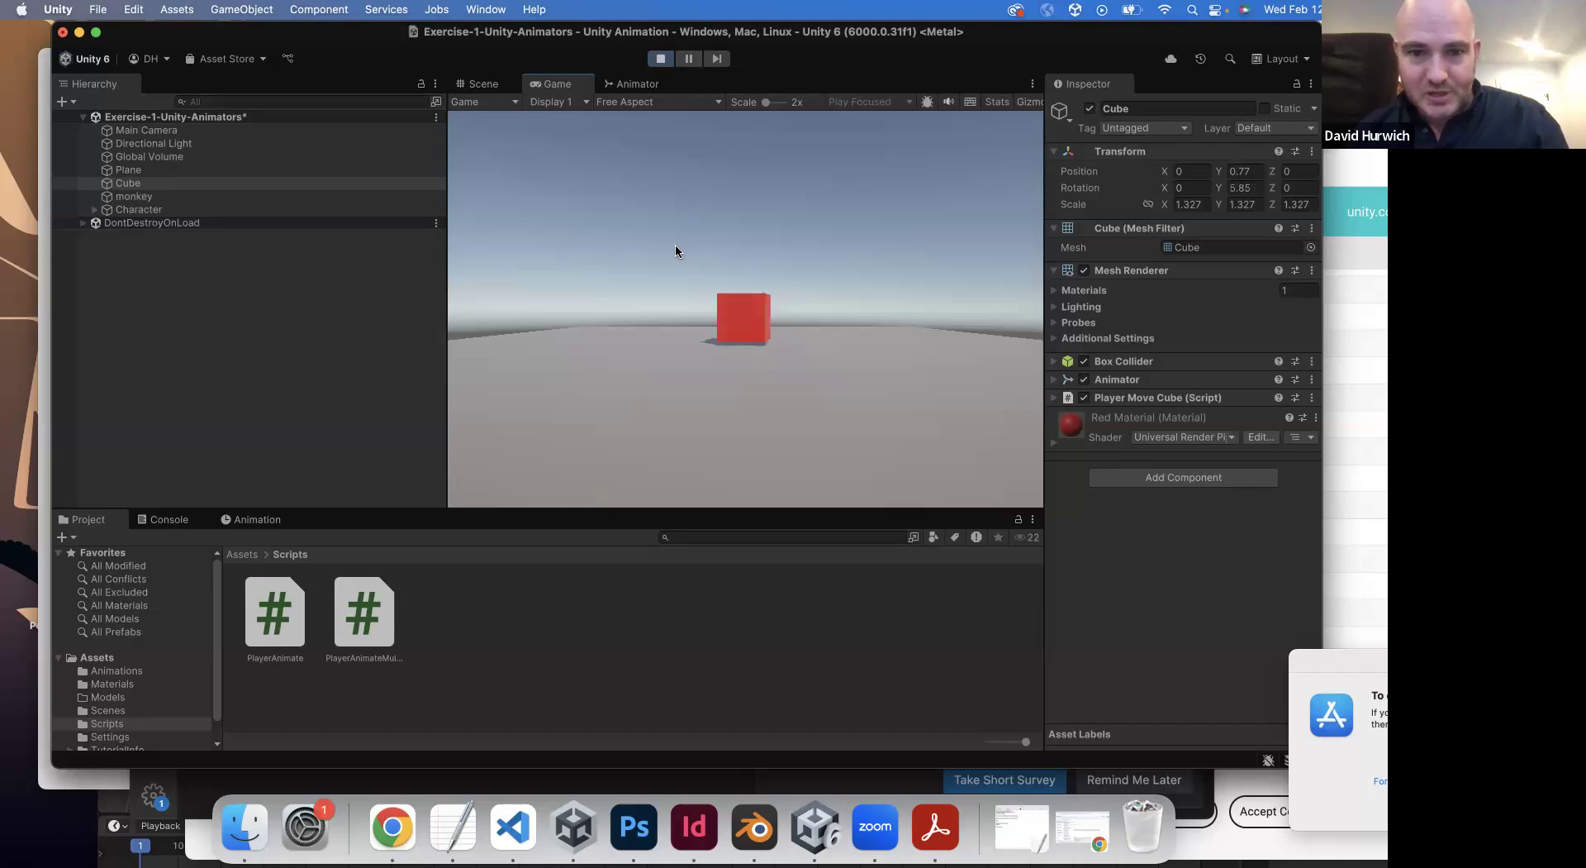
pyautogui.click(661, 57)
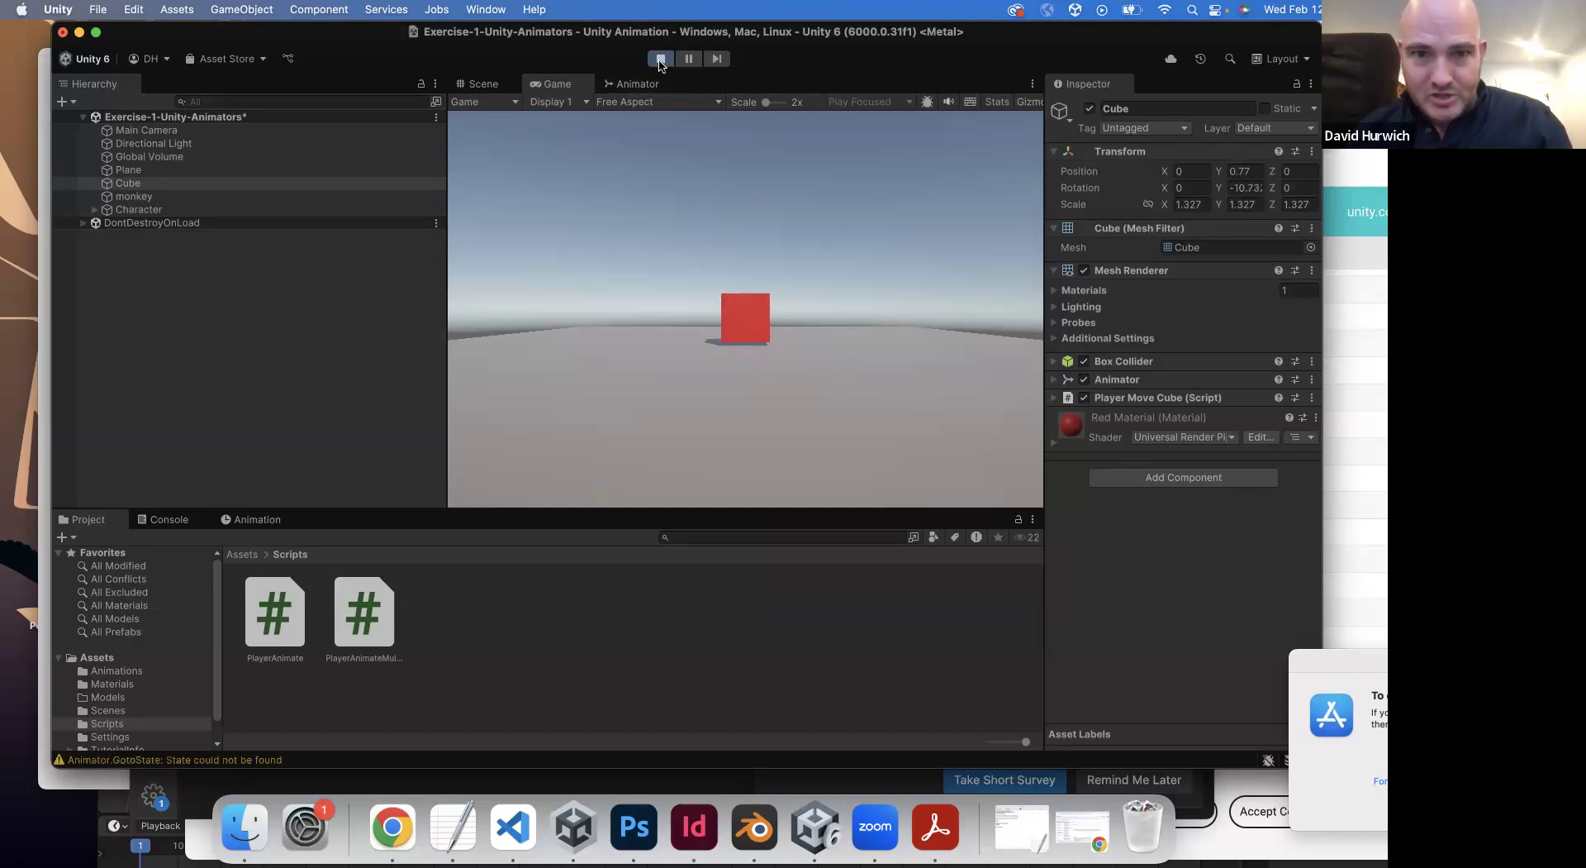
# - Replace the placeholder animation name in the DownArrow block of PlayerAnimate.cs with CubeScale, checking the state names in Unity's Animator
pyautogui.click(513, 826)
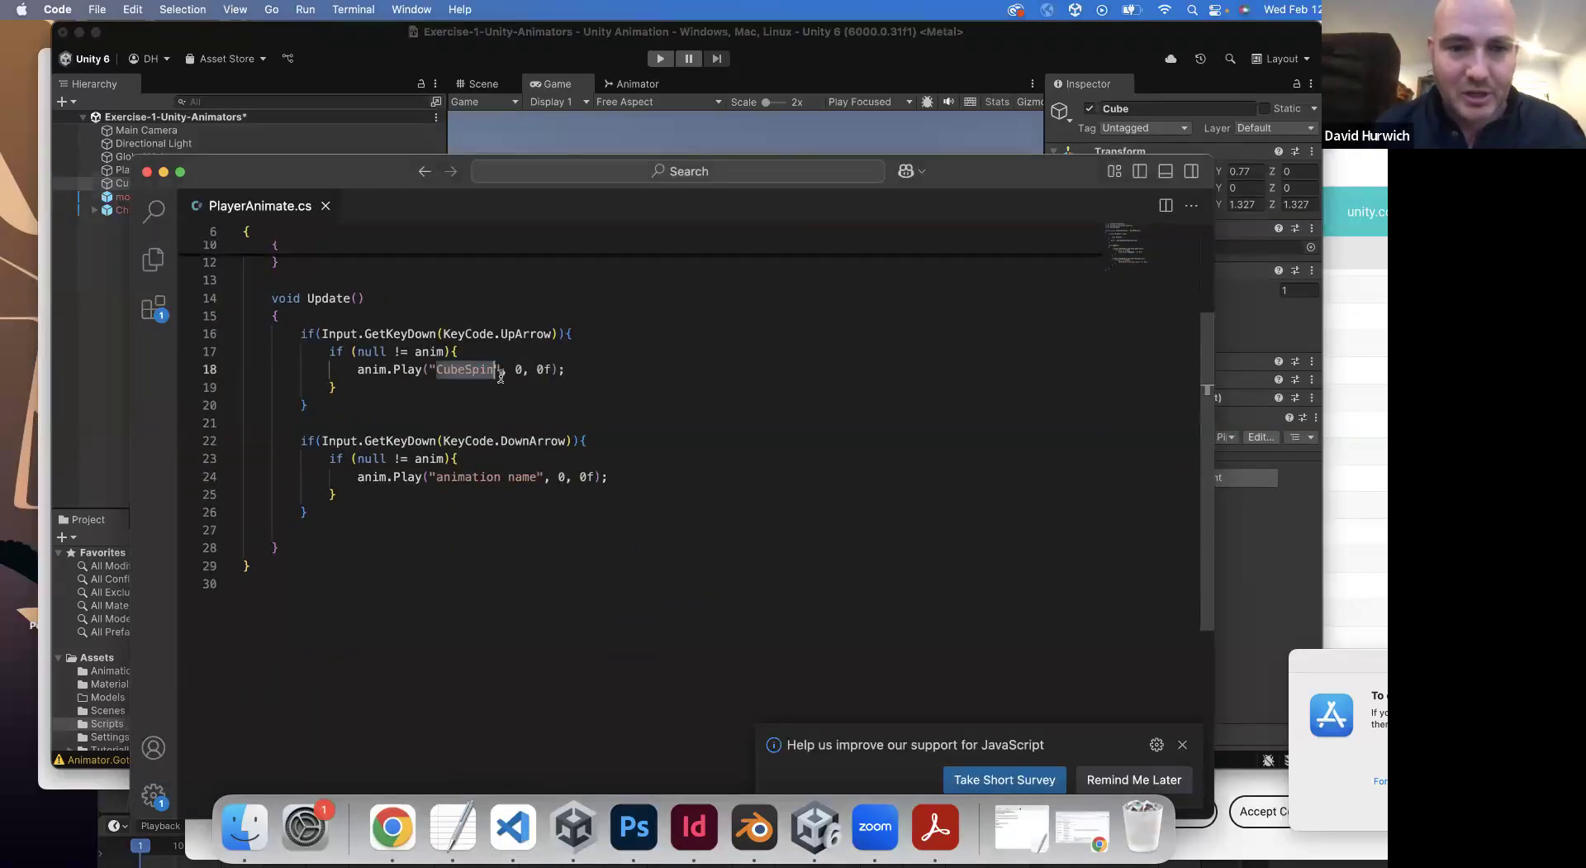
pyautogui.moveTo(500, 446); pyautogui.dragTo(440, 478)
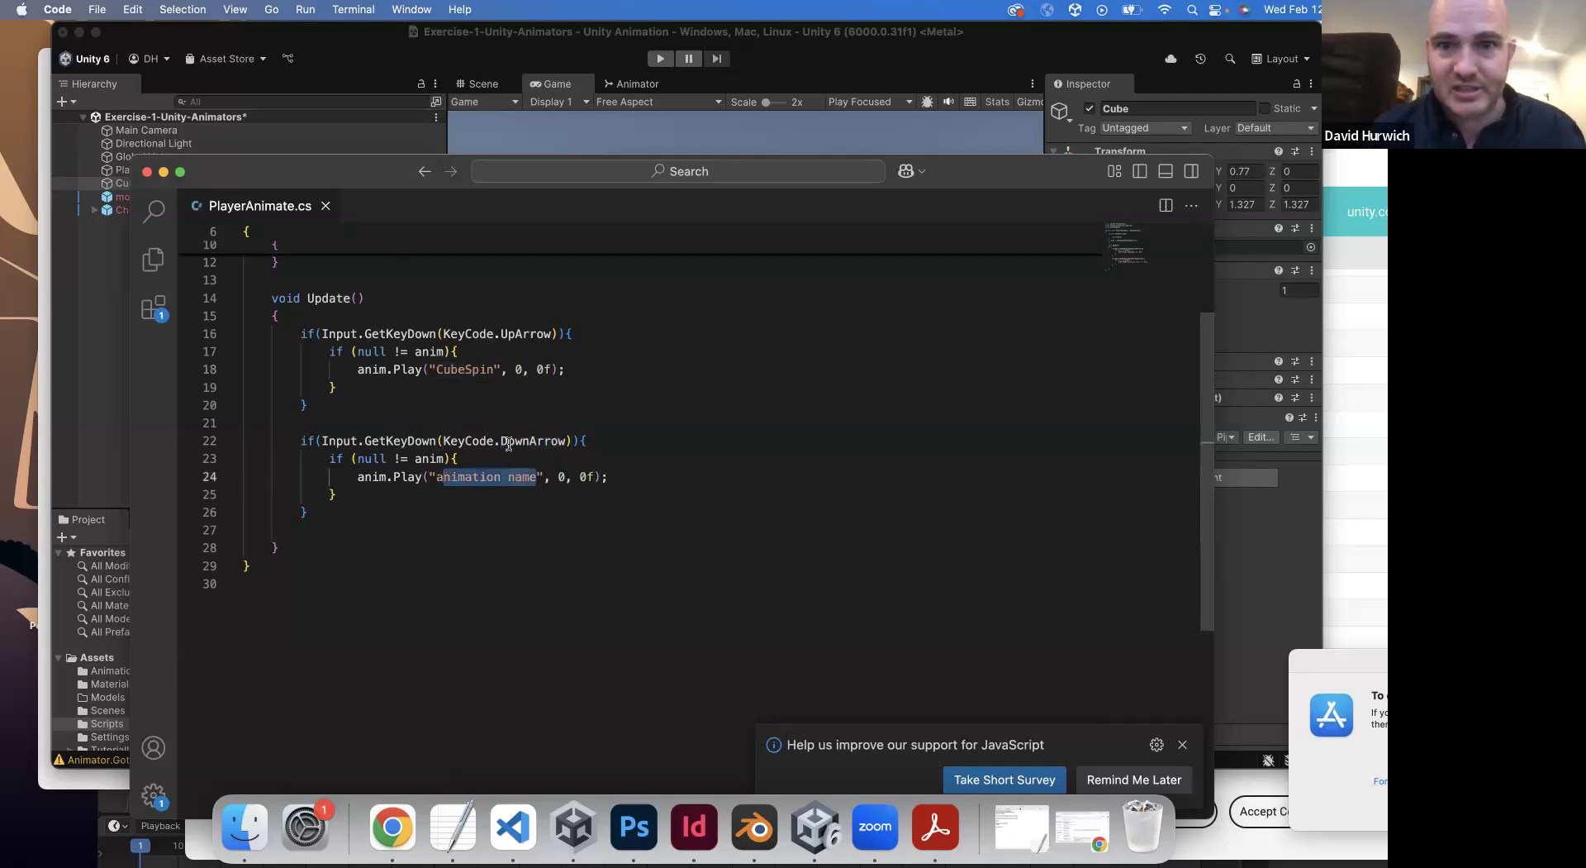
pyautogui.click(611, 85)
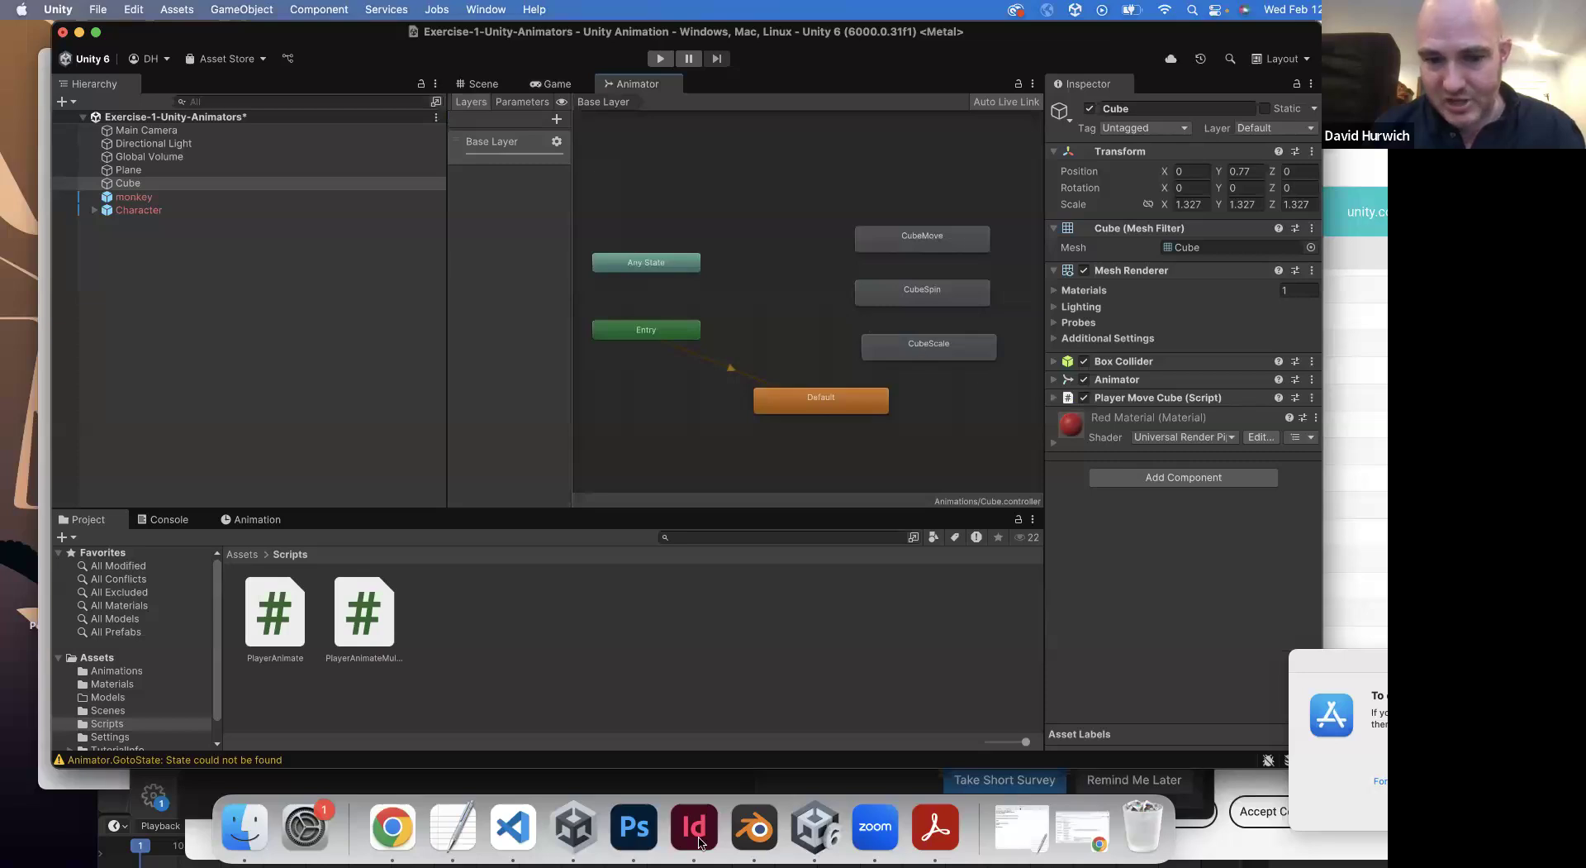
pyautogui.click(453, 826)
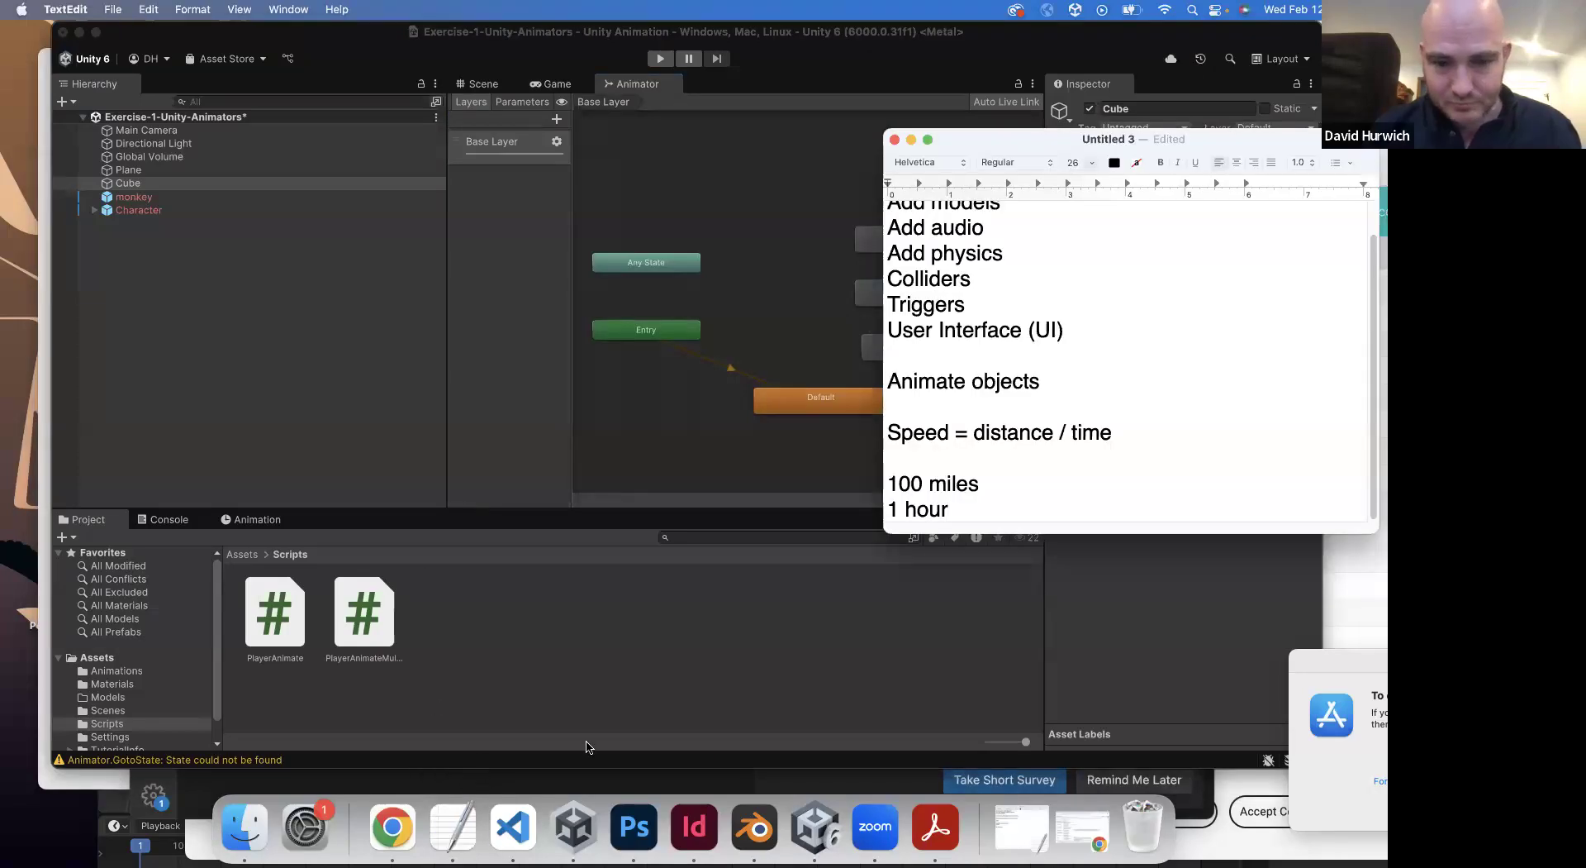
pyautogui.click(513, 827)
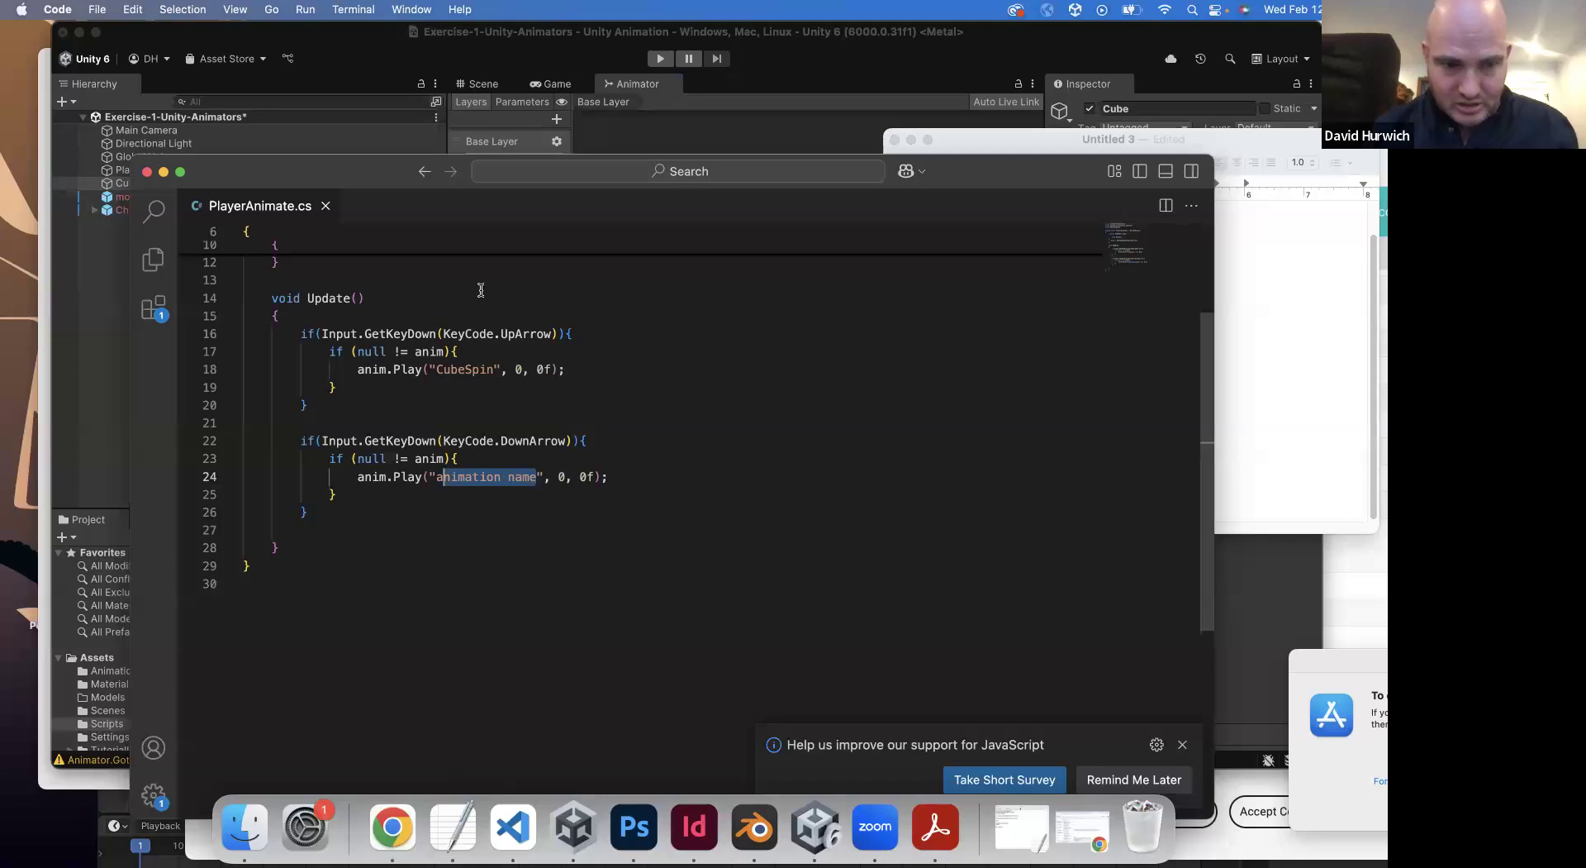
pyautogui.press('BackSpace')
pyautogui.press('BackSpace')
pyautogui.write('CubeScale')
# - Duplicate the whole DownArrow if block directly below itself in Update, separated by a blank line
pyautogui.moveTo(291, 442); pyautogui.dragTo(375, 513)
pyautogui.press('super+c')
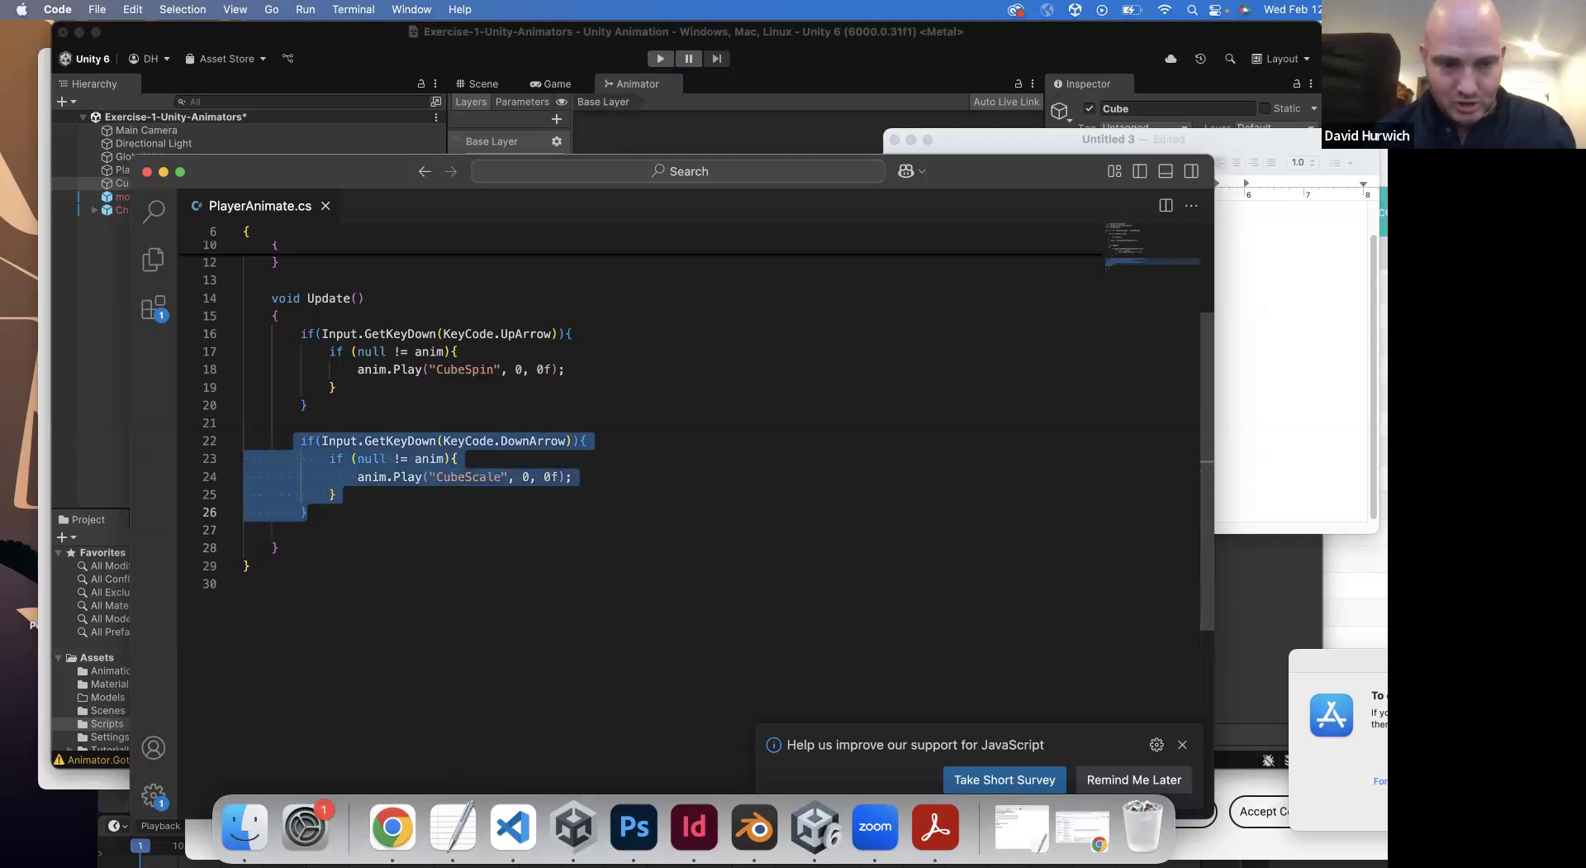
pyautogui.press('Right')
pyautogui.press('Return')
pyautogui.press('Return')
pyautogui.press('super+v')
# - Change the copied DownArrow block to check KeyCode.LeftArrow and play CubeMove
pyautogui.moveTo(537, 547); pyautogui.dragTo(509, 544)
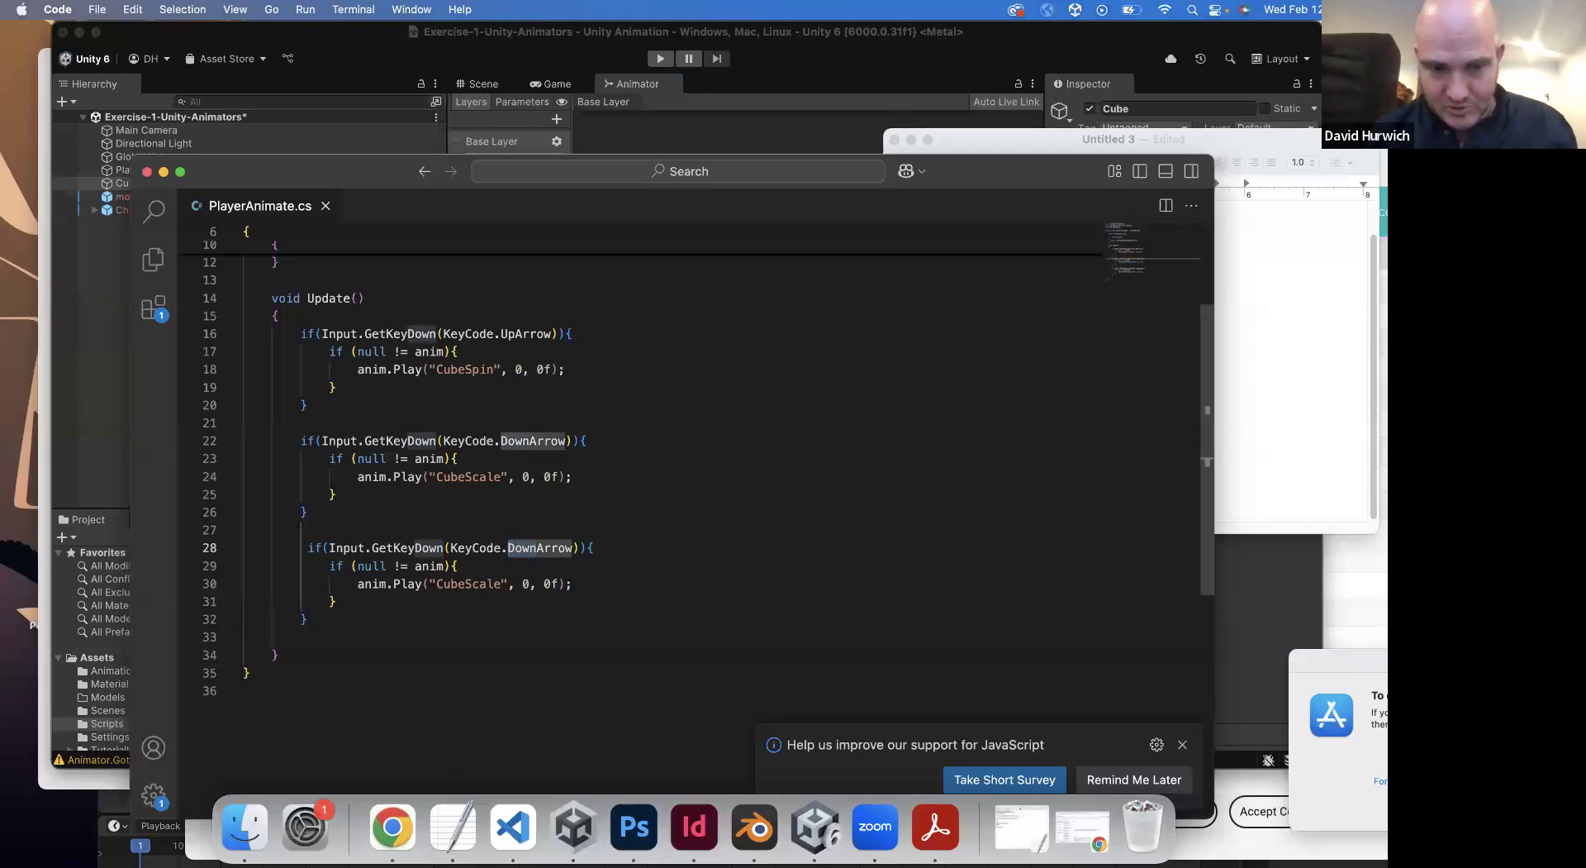
pyautogui.write('Left')
pyautogui.moveTo(500, 587); pyautogui.dragTo(437, 587)
pyautogui.write('CubeMove')
# - Duplicate the LeftArrow if block directly below itself at the end of Update
pyautogui.moveTo(307, 619); pyautogui.dragTo(281, 532)
pyautogui.press('super+c')
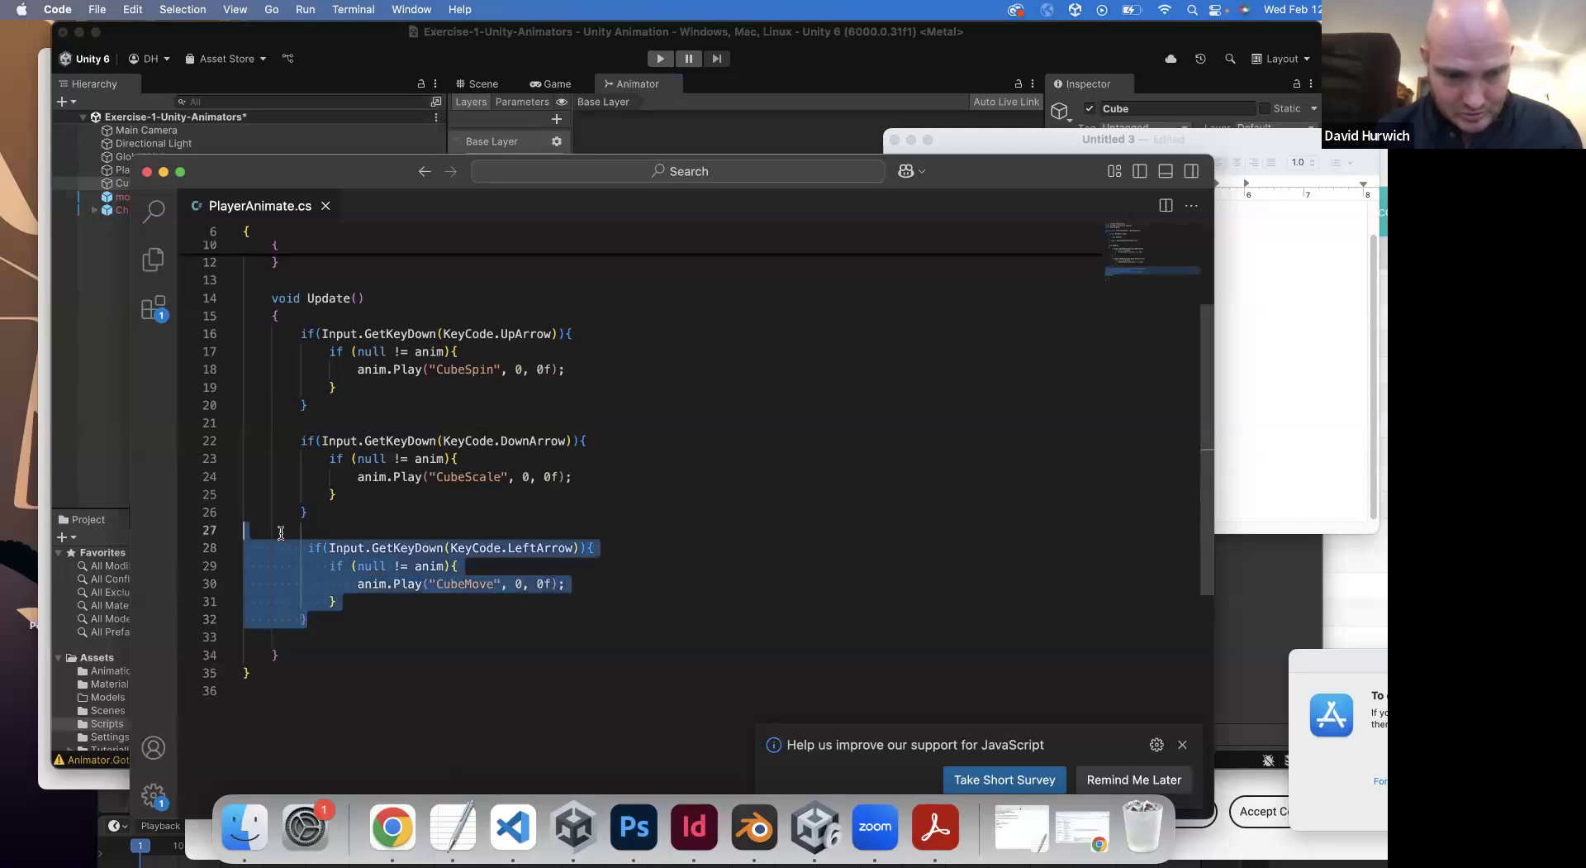
pyautogui.press('Up')
pyautogui.press('Down')
pyautogui.press('Down')
pyautogui.press('Down')
pyautogui.press('Down')
pyautogui.press('Down')
pyautogui.press('Down')
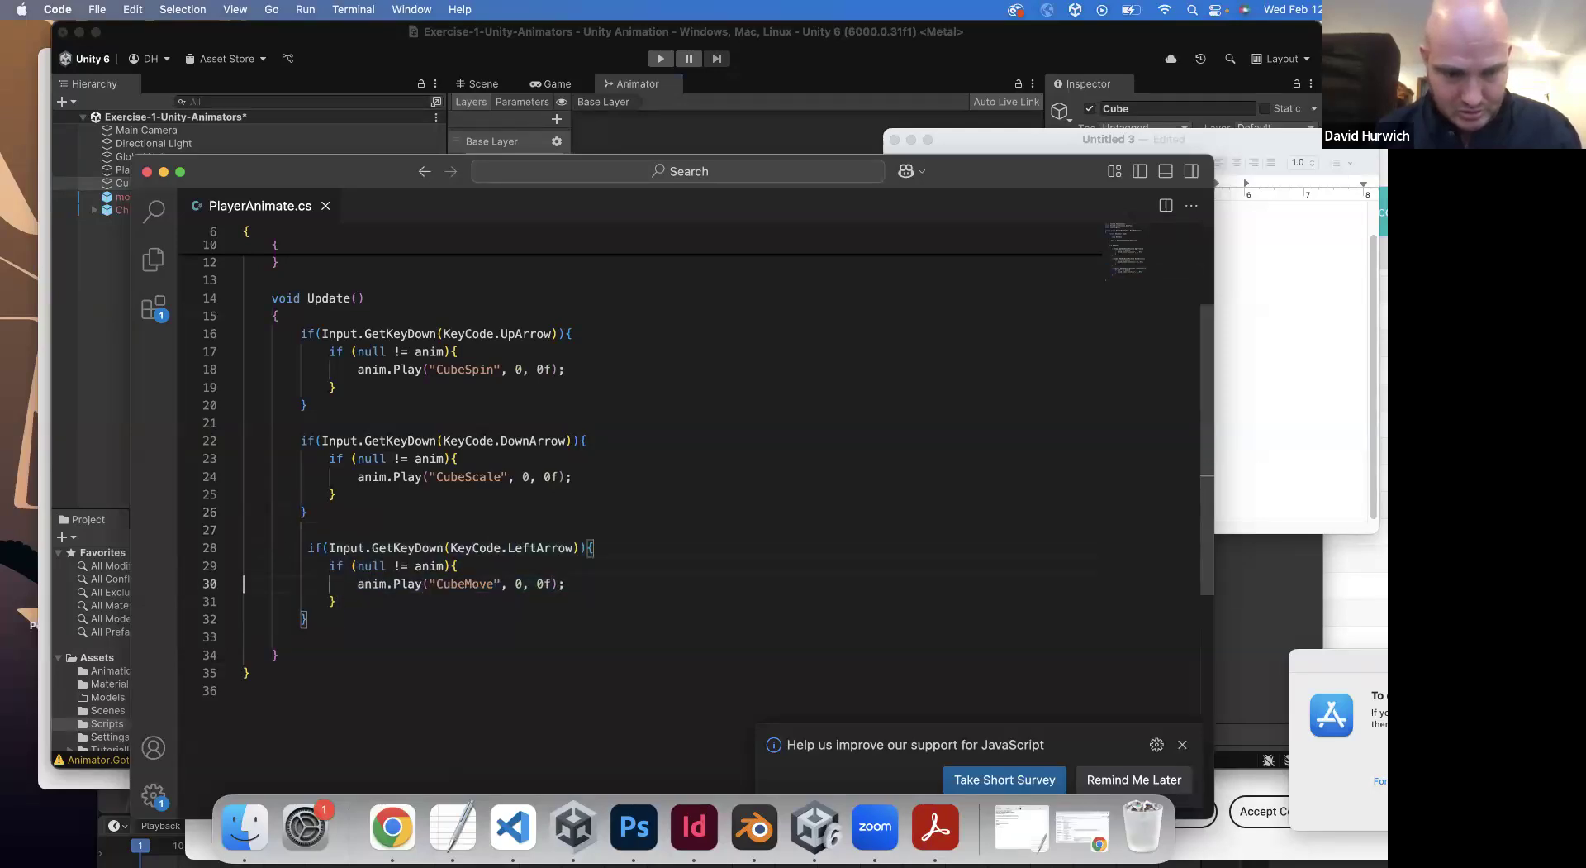
pyautogui.press('super+v')
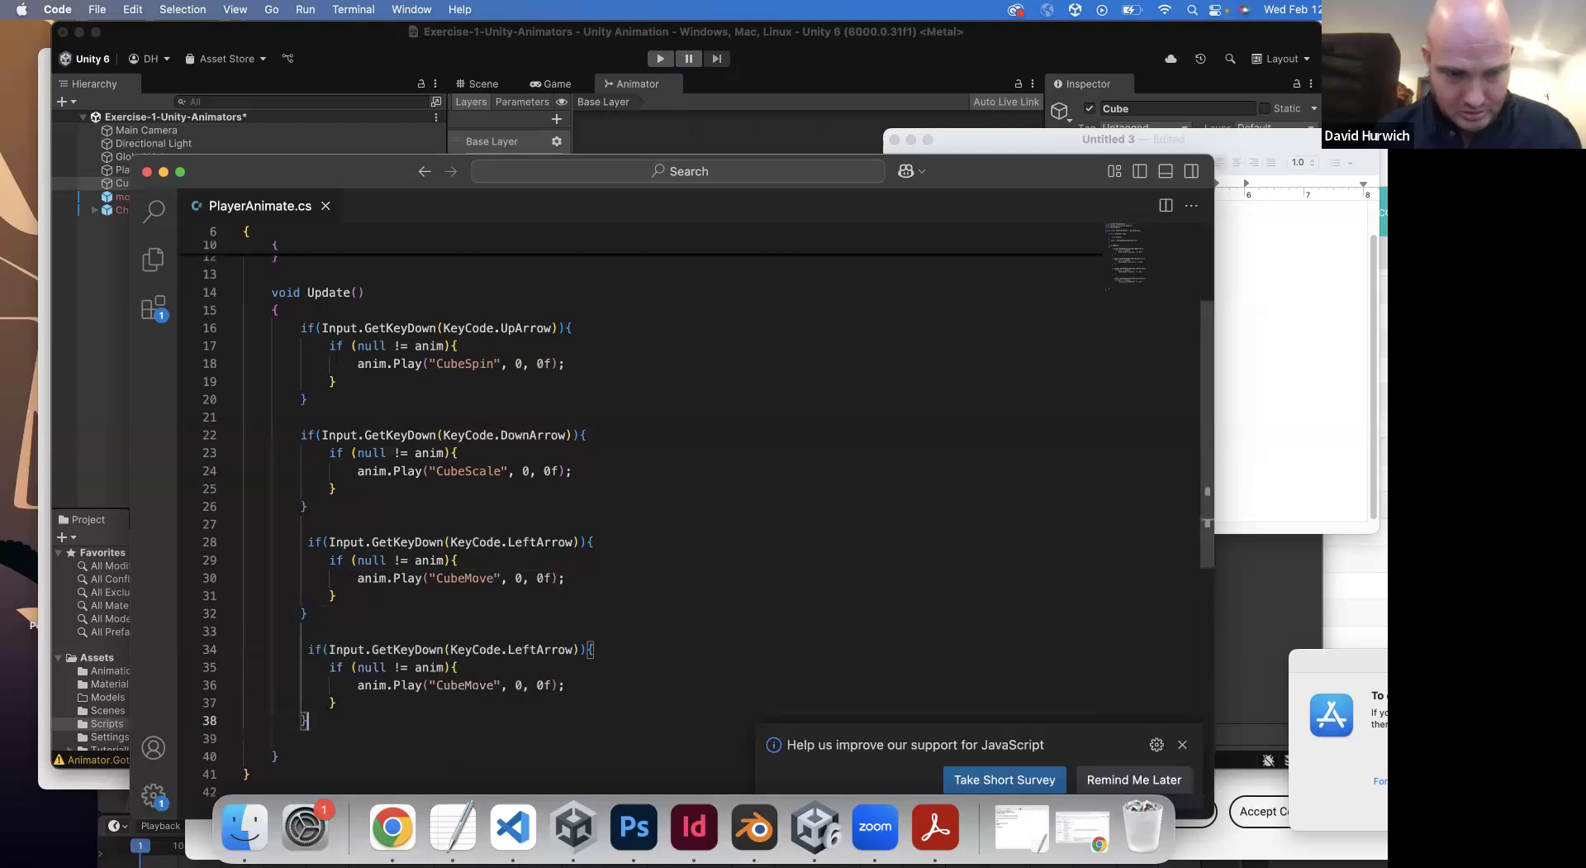
# - Change the copied LeftArrow block to check KeyCode.RightArrow and play the Default state
pyautogui.doubleClick(526, 651)
pyautogui.write('RightArrow')
pyautogui.press('Left')
pyautogui.press('Left')
pyautogui.press('Left')
pyautogui.press('Left')
pyautogui.press('Left')
pyautogui.doubleClick(491, 685)
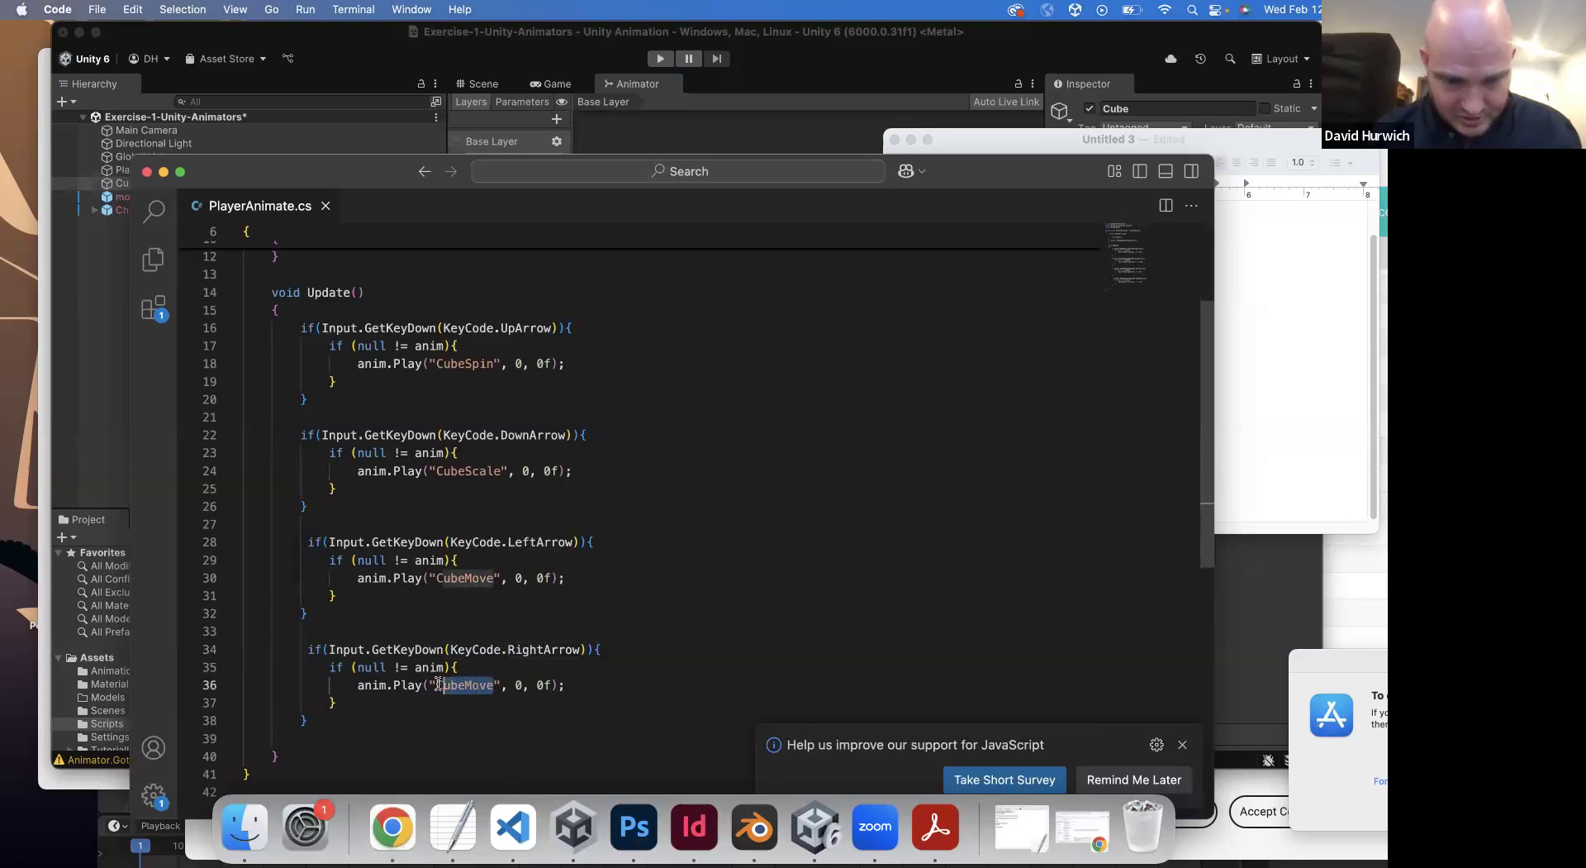
pyautogui.write('Default')
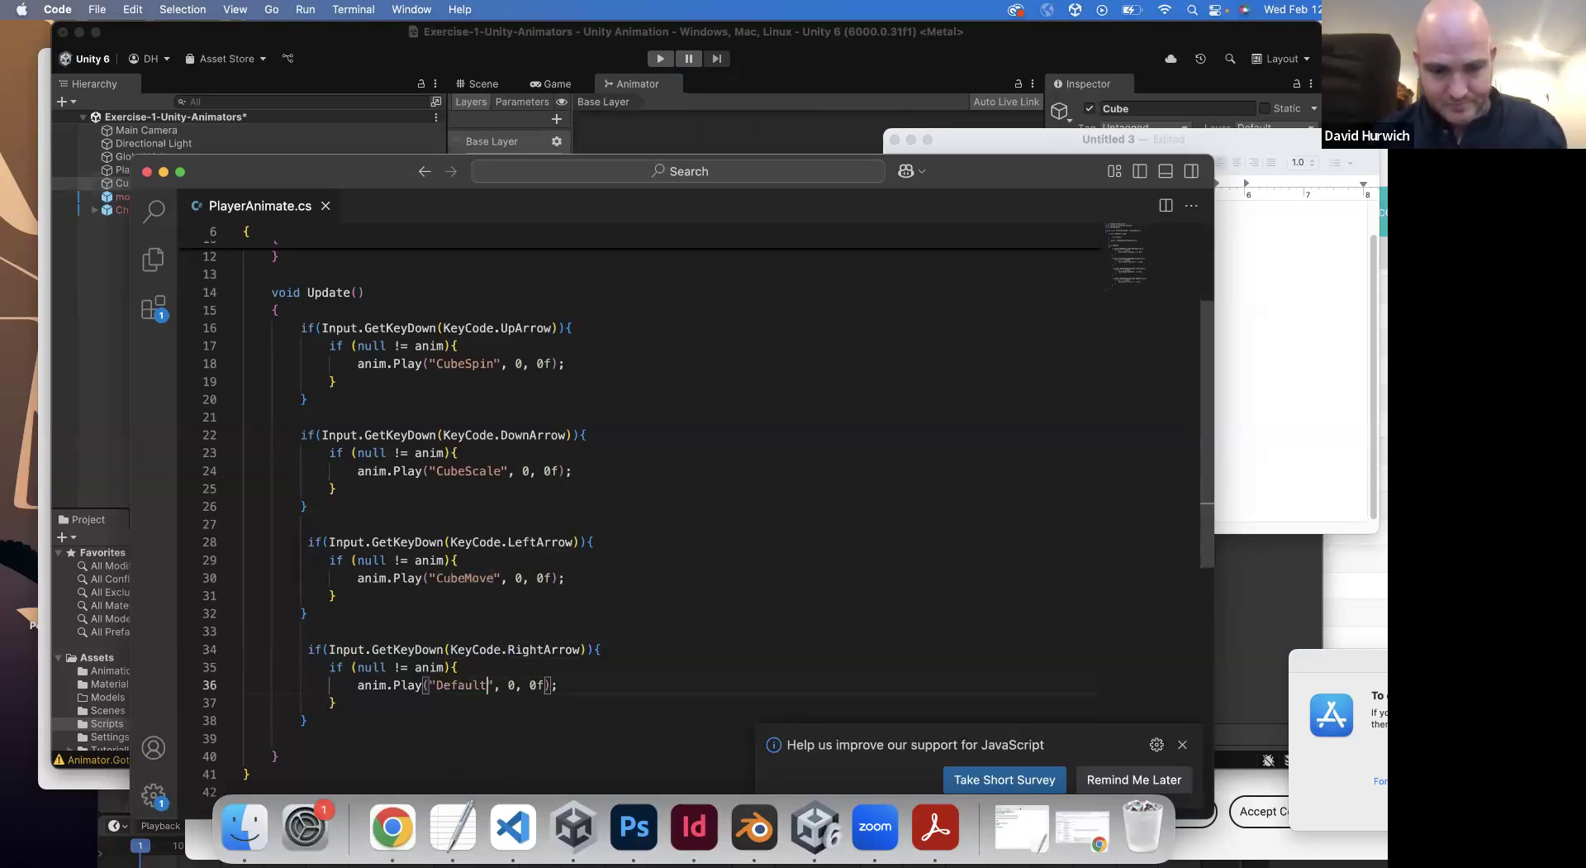
# - Switch to Unity, play-test the arrow-key animations in the Game view, stop the test and return to the Scene view
pyautogui.click(658, 128)
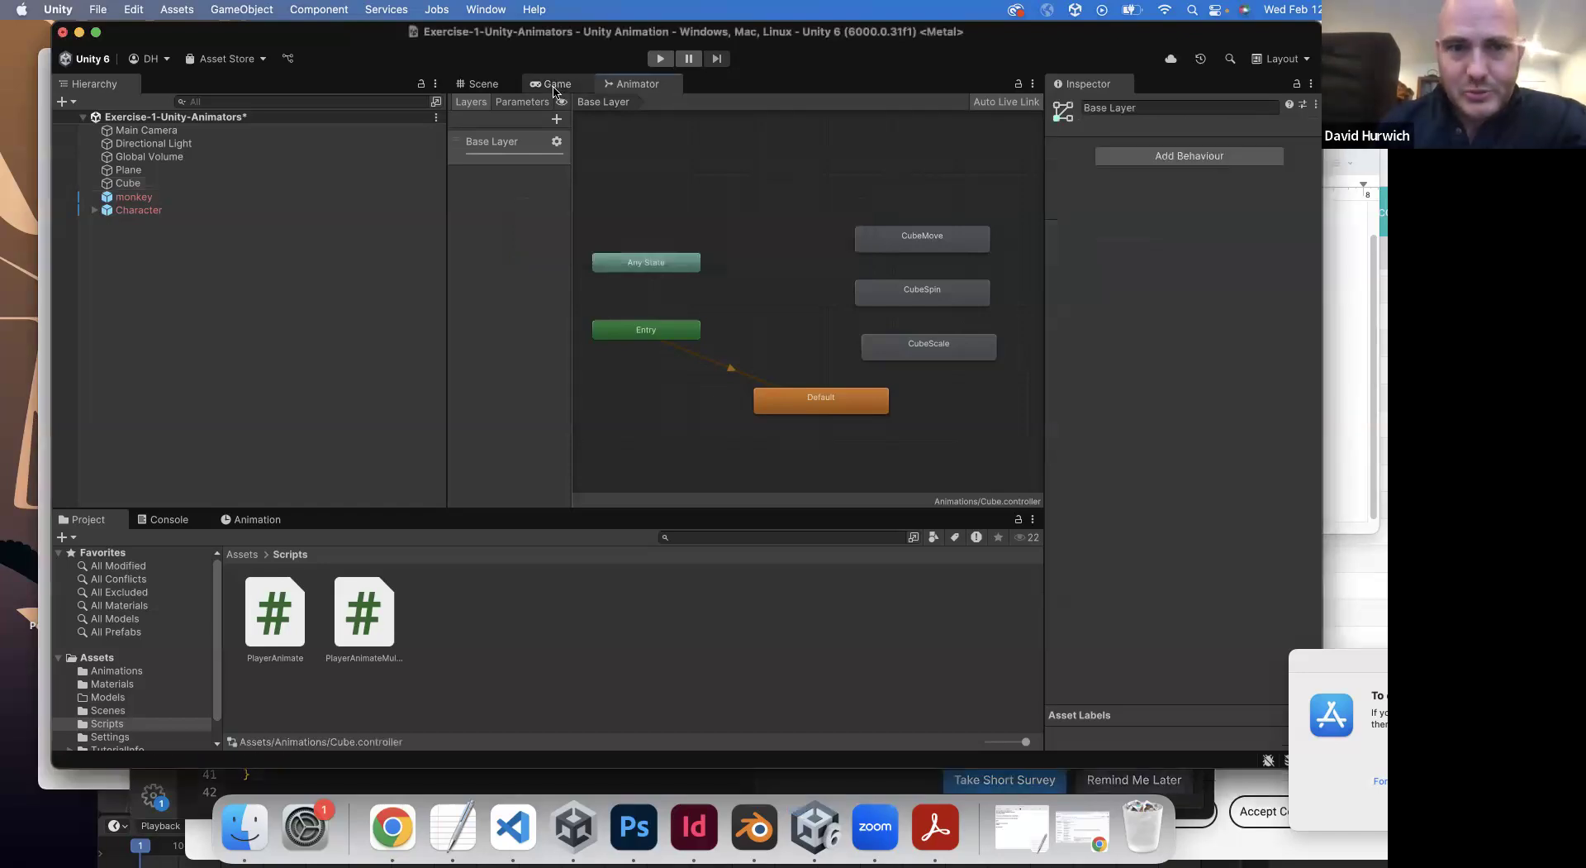
pyautogui.click(558, 86)
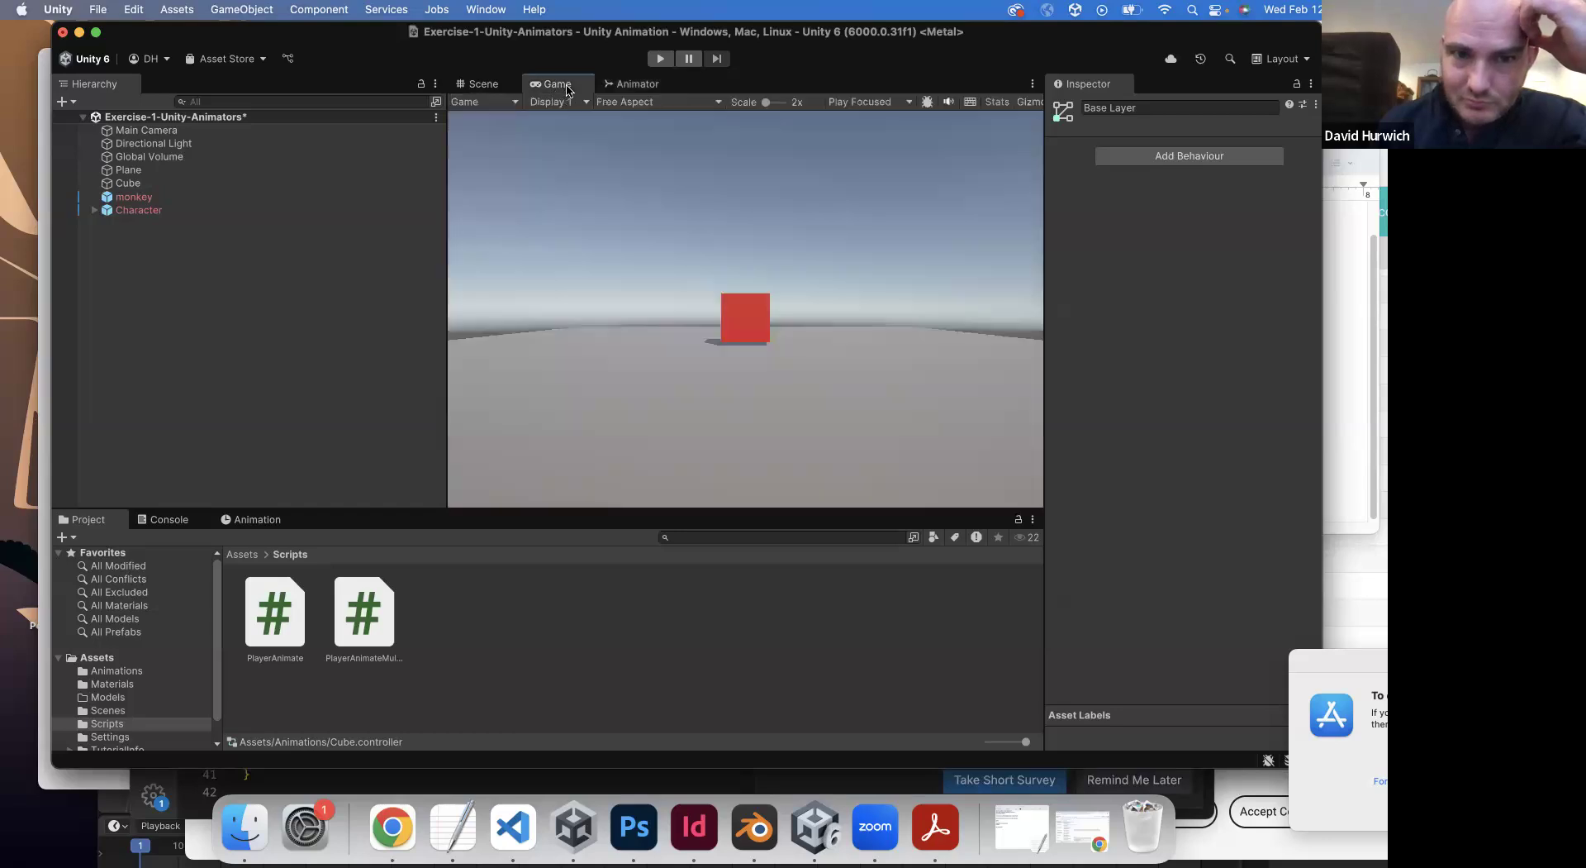
pyautogui.click(658, 59)
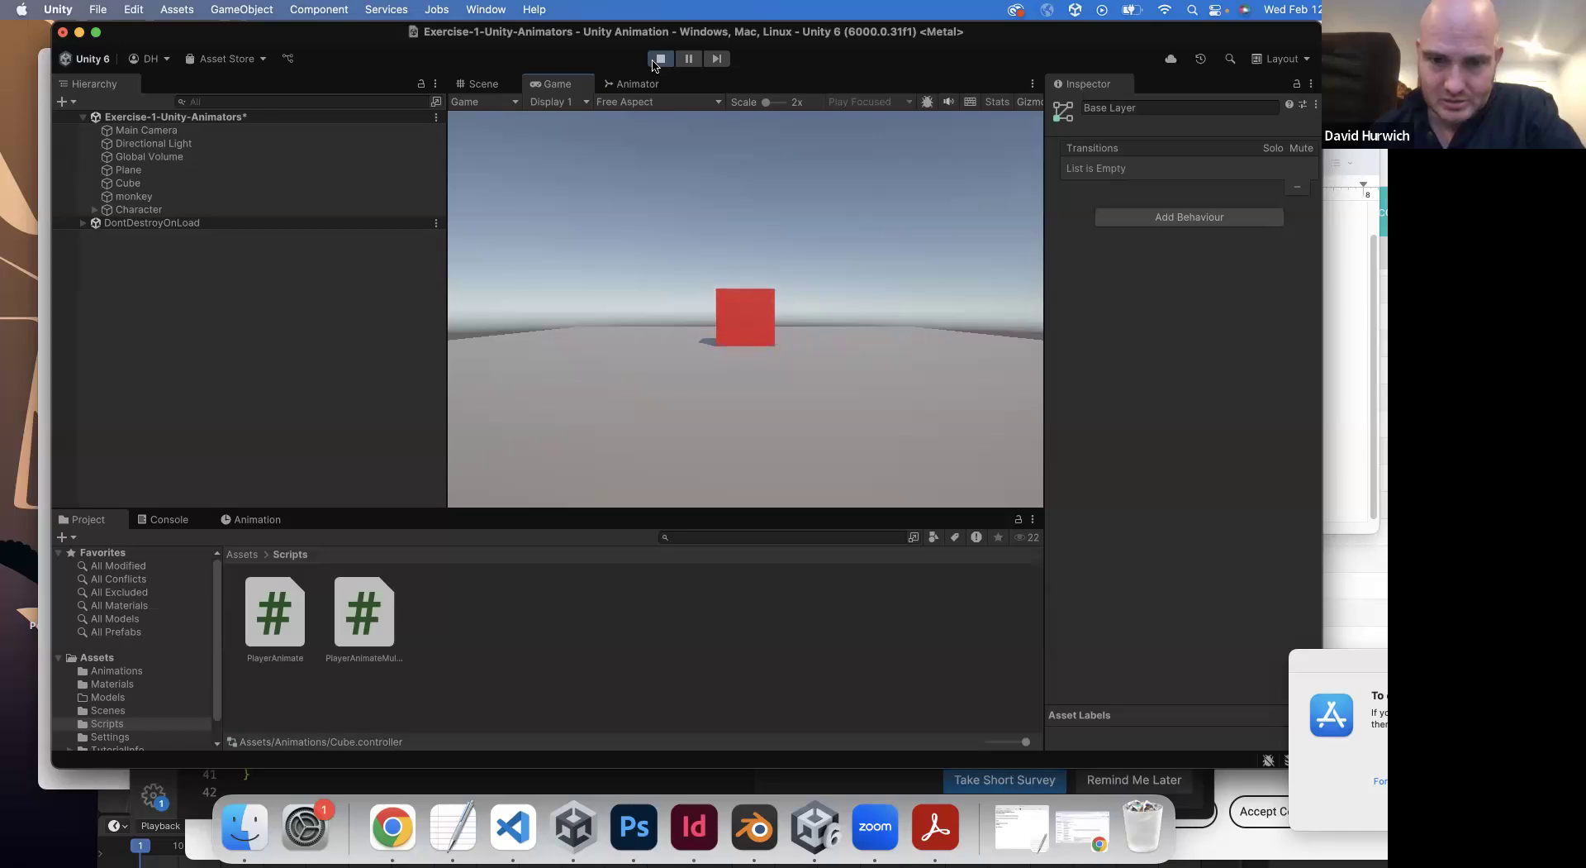
pyautogui.click(660, 59)
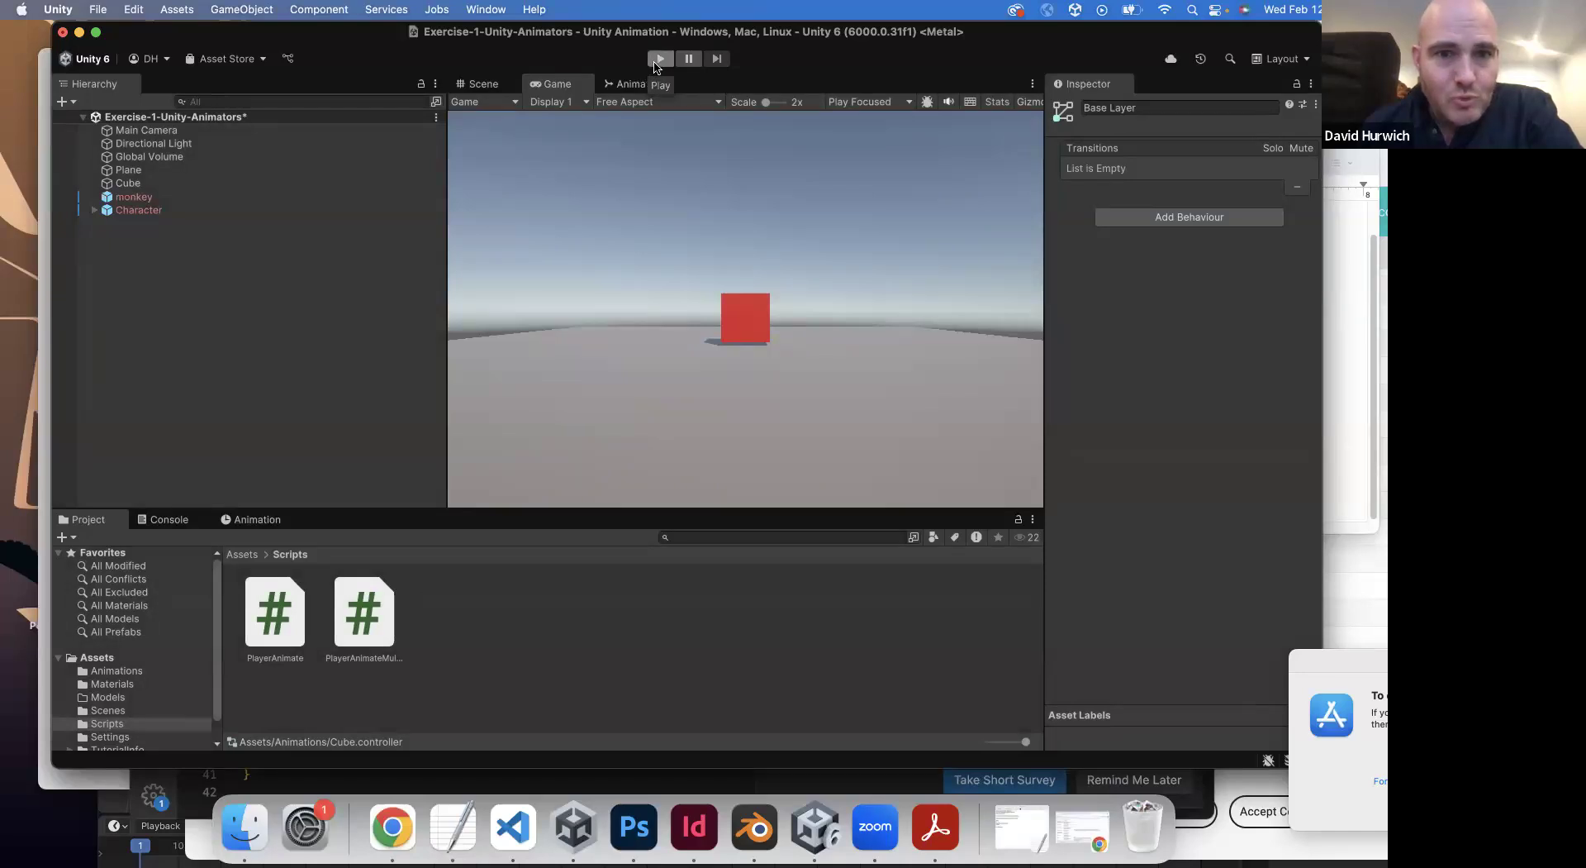
pyautogui.click(475, 85)
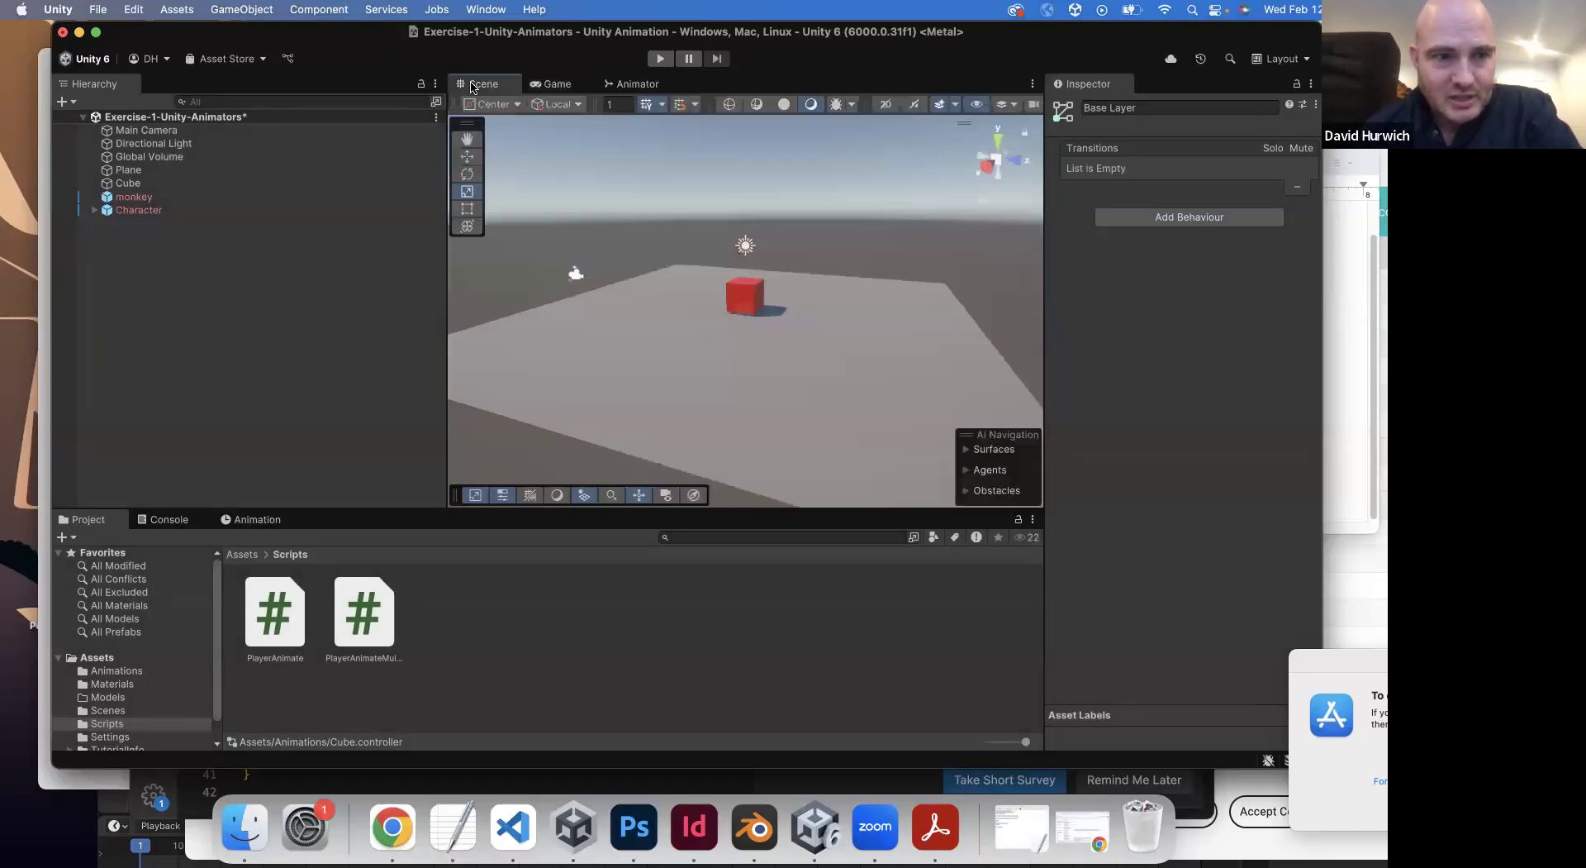